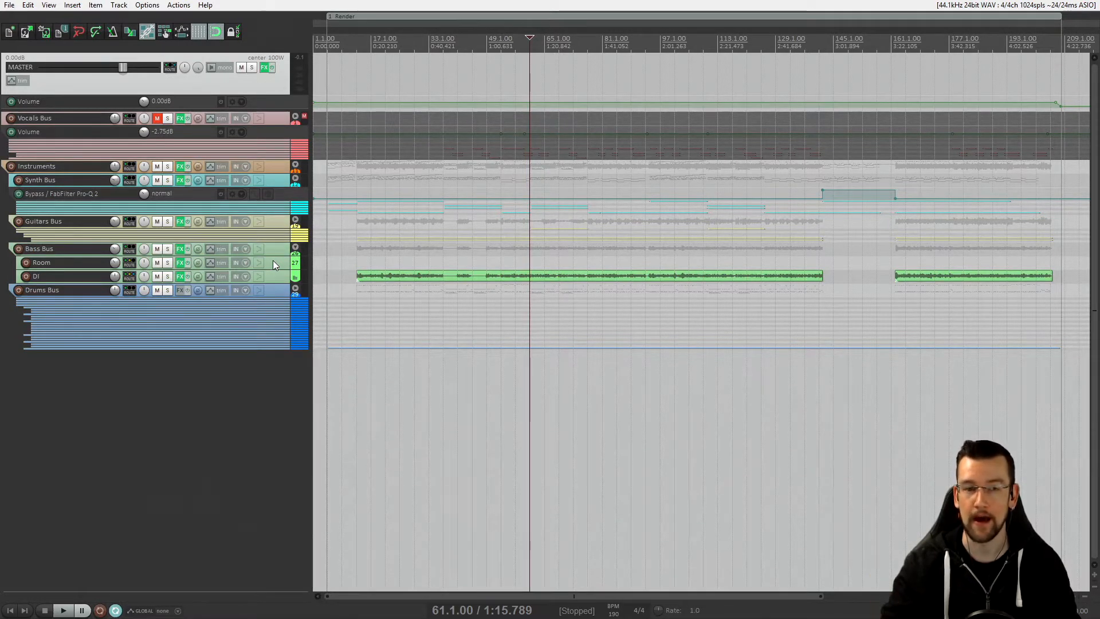
# - Show the mixer and examine the T-RackS CS Stealth Limiter settings on the master track
pyautogui.click(57, 251)
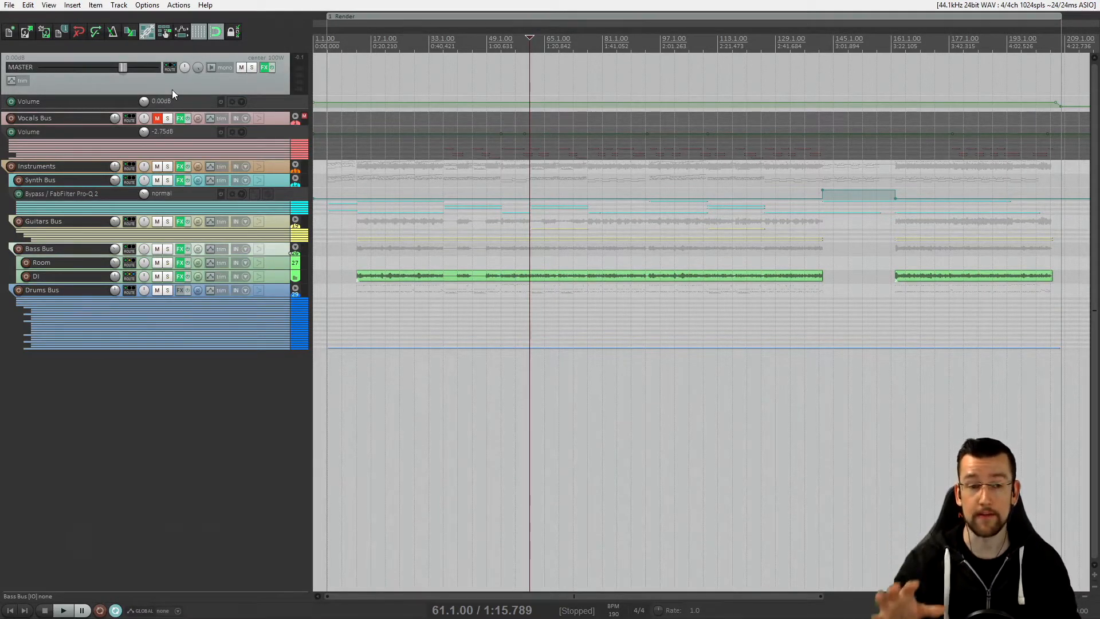
pyautogui.click(106, 87)
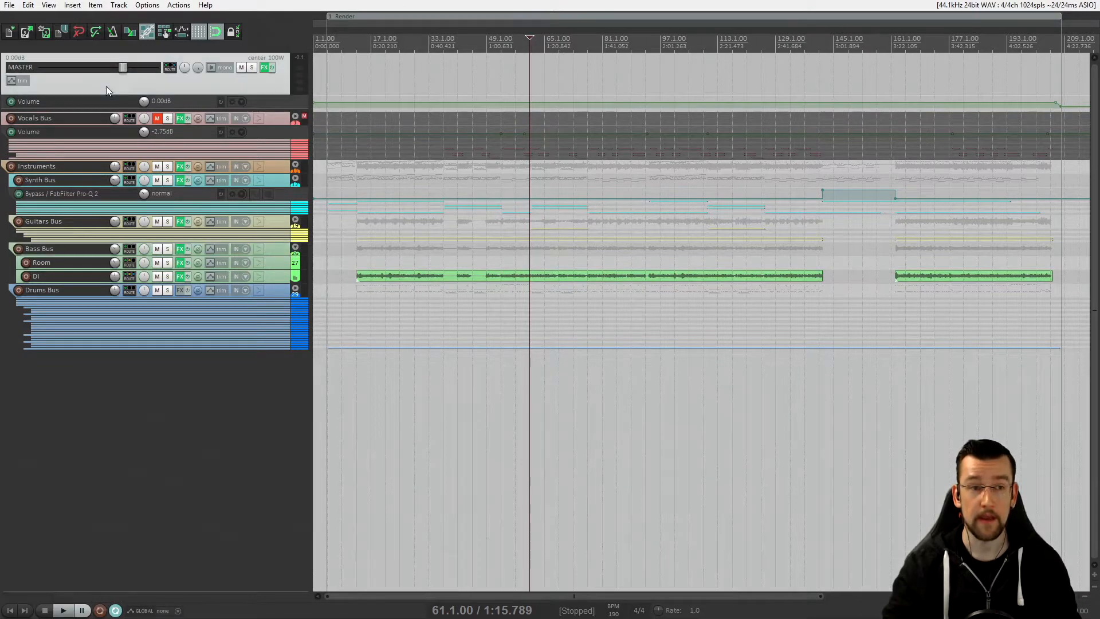
pyautogui.hotkey('ctrl', 'm')
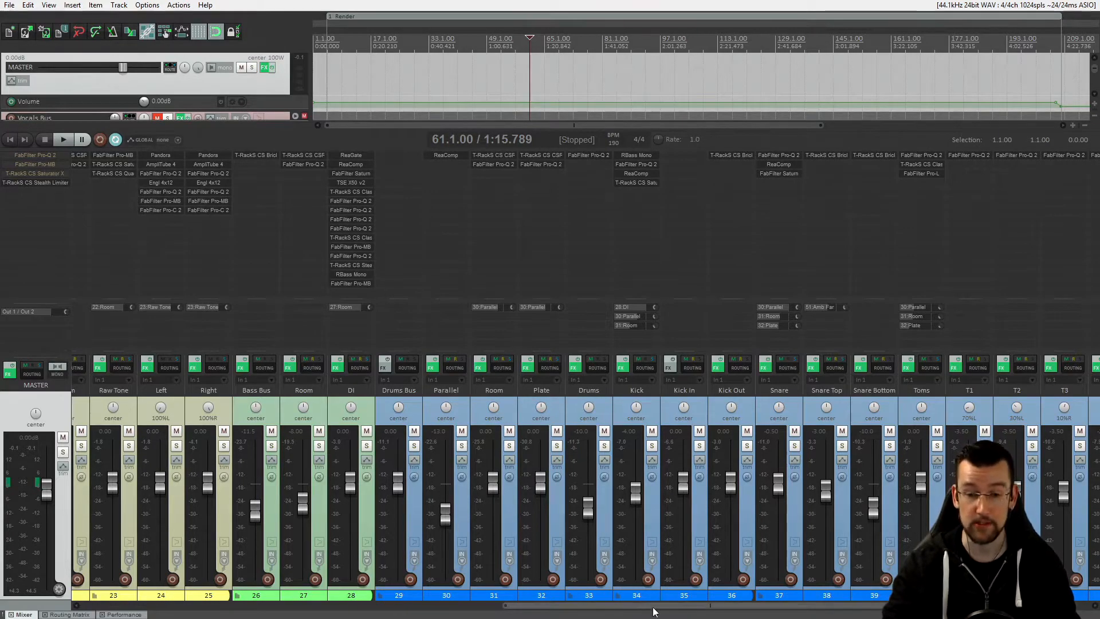
pyautogui.moveTo(711, 606); pyautogui.dragTo(229, 598)
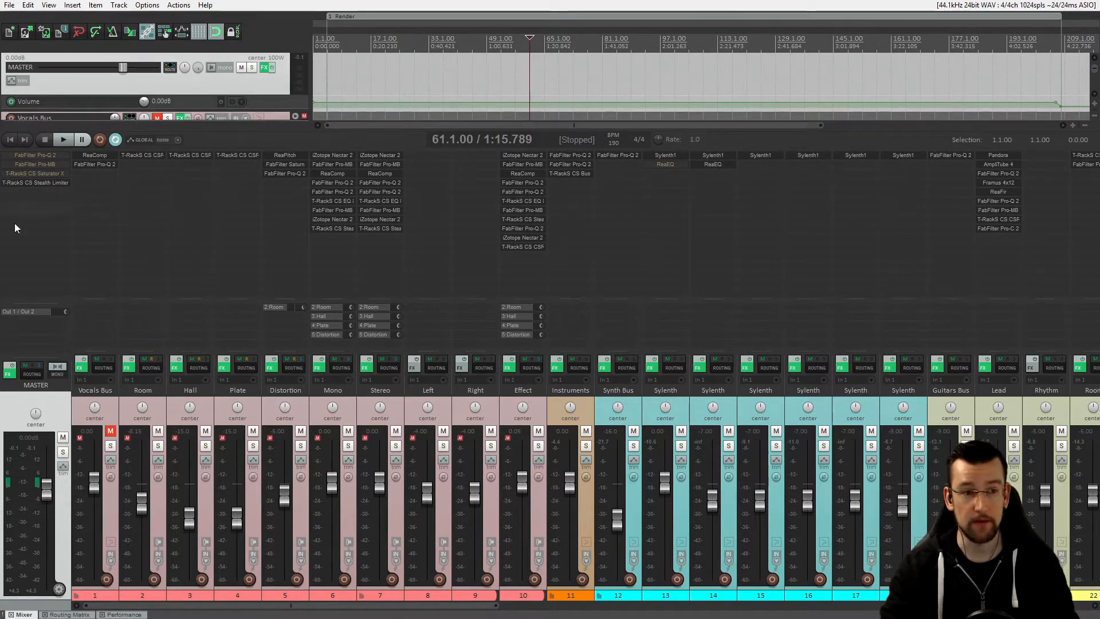
pyautogui.click(40, 183)
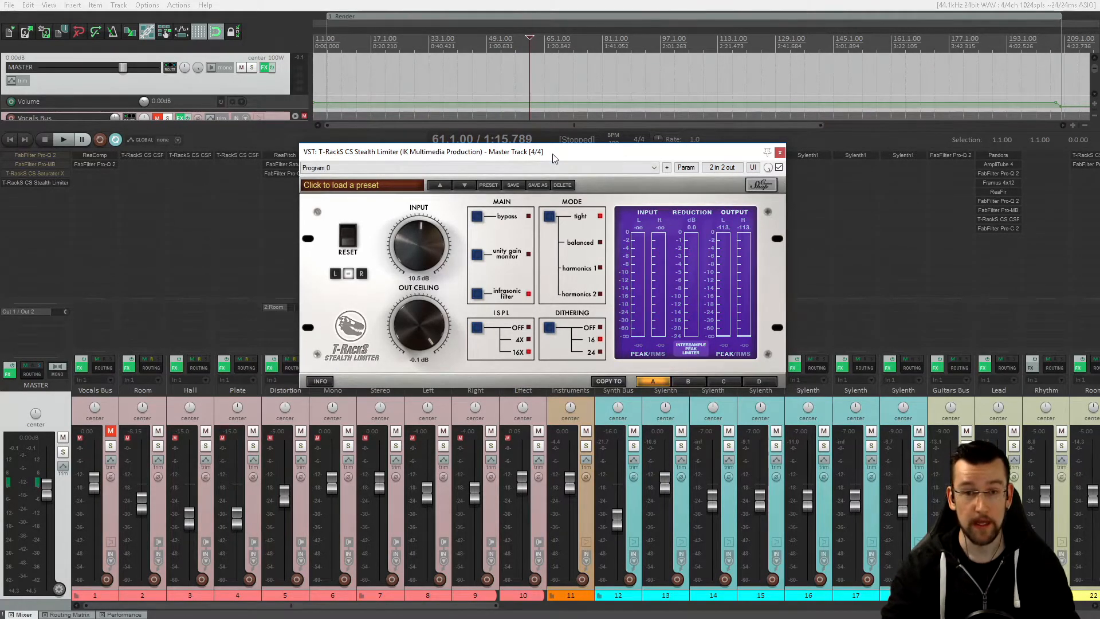
pyautogui.moveTo(562, 154)
pyautogui.mouseDown()
pyautogui.moveTo(577, 140)
pyautogui.moveTo(574, 155)
pyautogui.mouseUp()
pyautogui.click(786, 153)
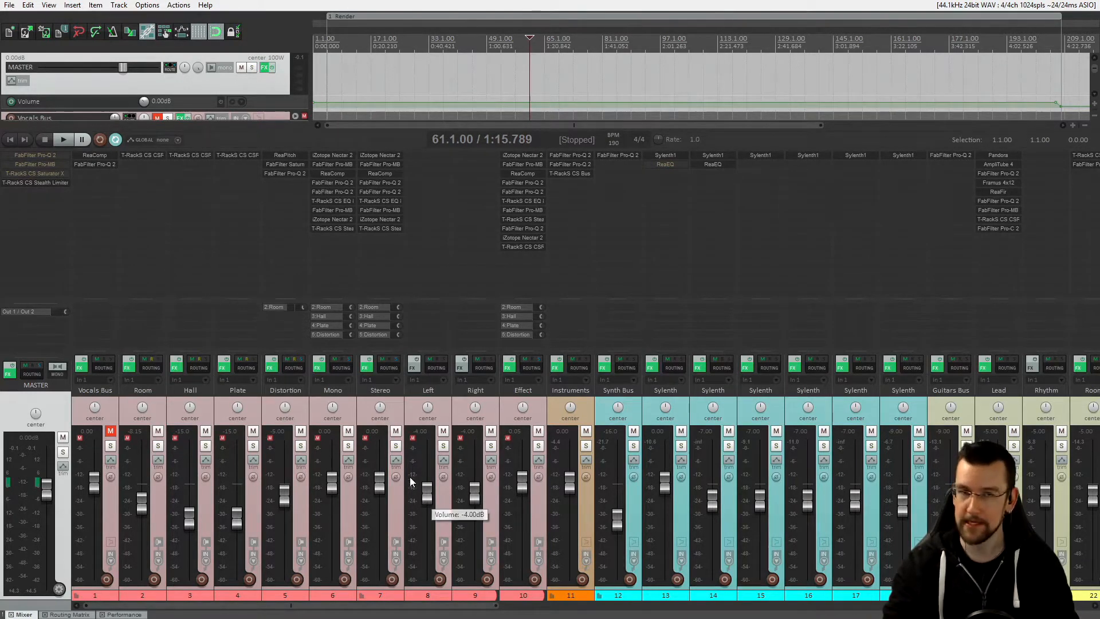
pyautogui.click(34, 182)
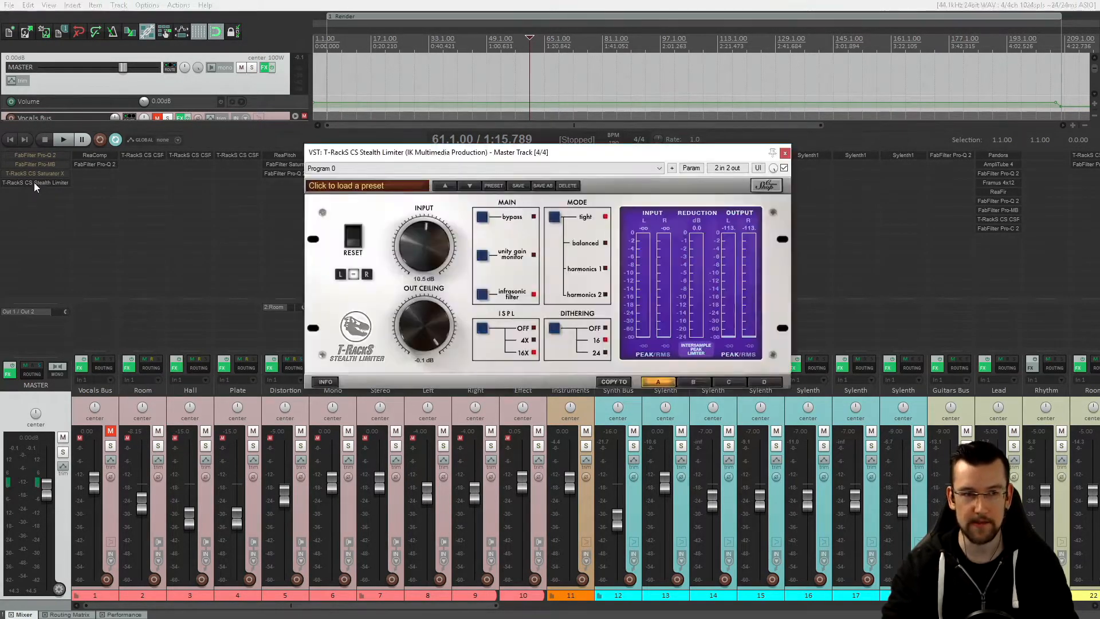
pyautogui.click(785, 154)
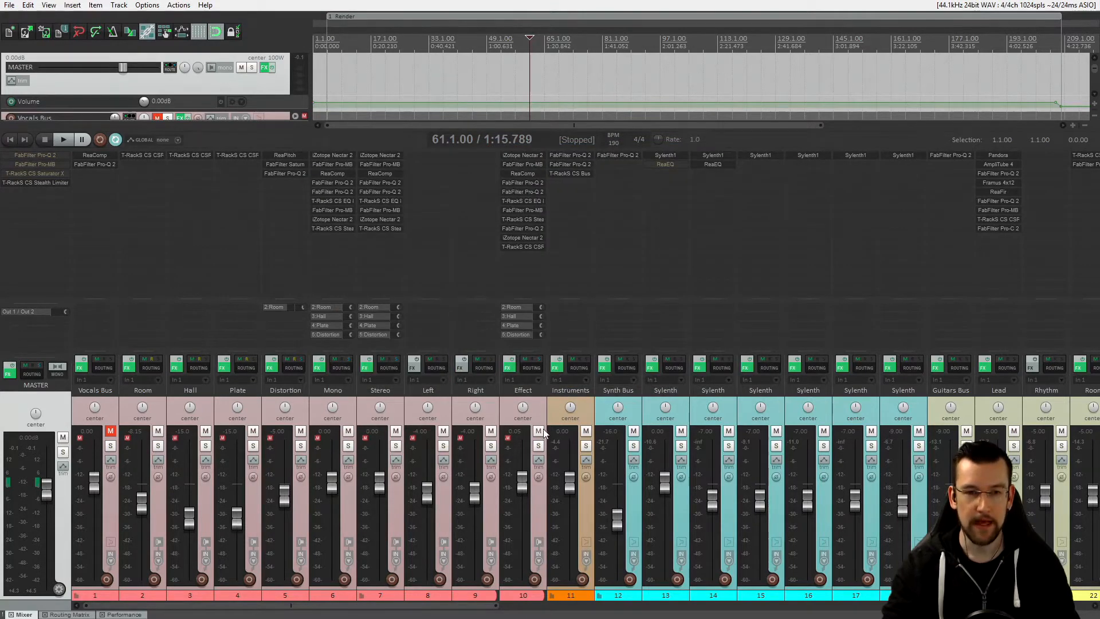
# - Return to the track view and go through the Instruments, Synth, Guitars, Bass and Drums bus tracks in order
pyautogui.hotkey('ctrl', 'm')
pyautogui.click(74, 171)
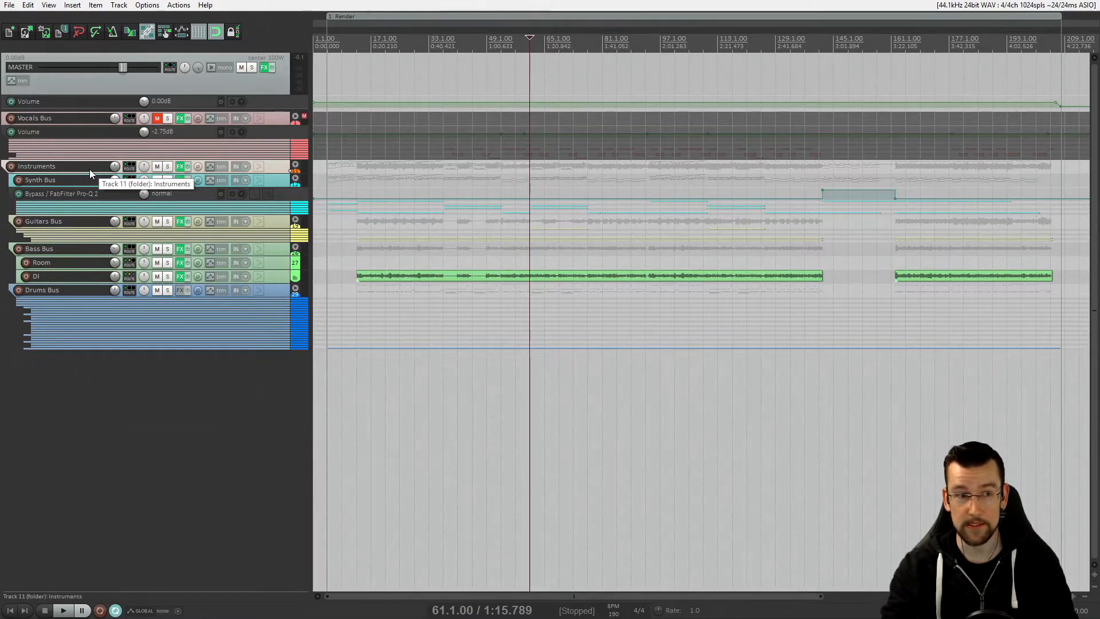
pyautogui.click(79, 179)
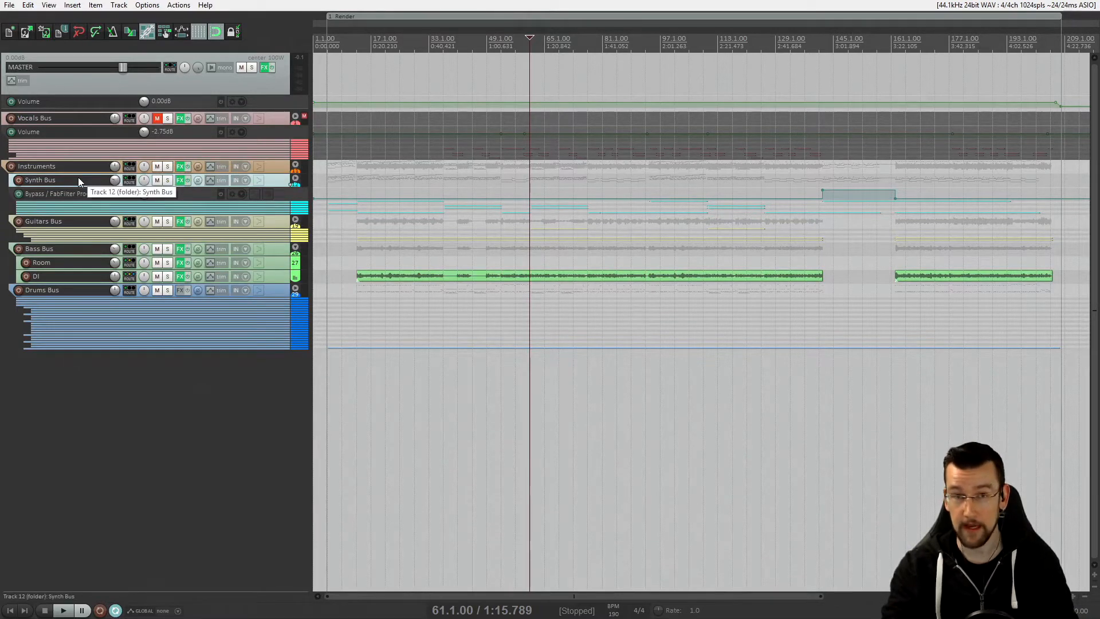
pyautogui.click(70, 220)
pyautogui.click(64, 250)
pyautogui.click(60, 286)
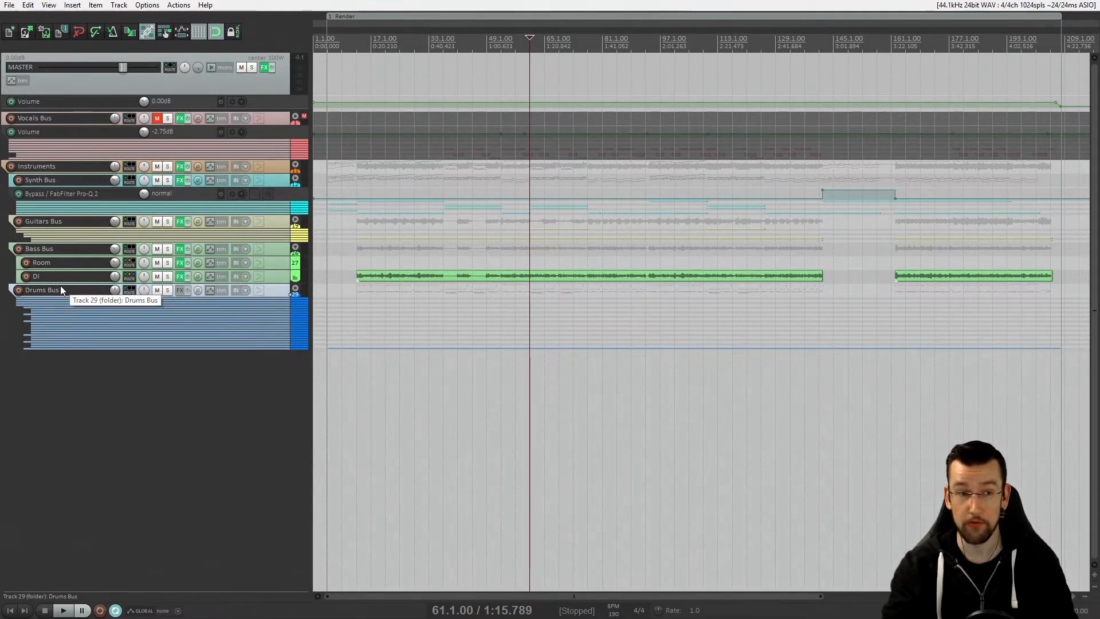
# - Examine both FabFilter Pro-Q 2 equalizer curves on the Instruments bus side by side in the mixer and close them
pyautogui.hotkey('ctrl', 'm')
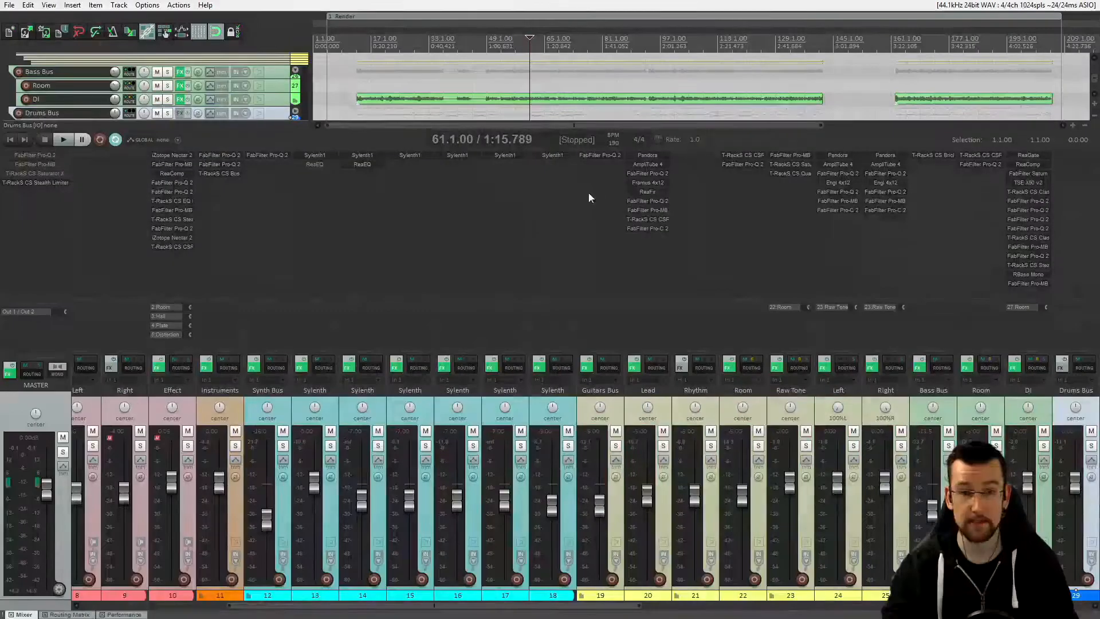
pyautogui.click(229, 155)
pyautogui.moveTo(378, 20); pyautogui.dragTo(344, 202)
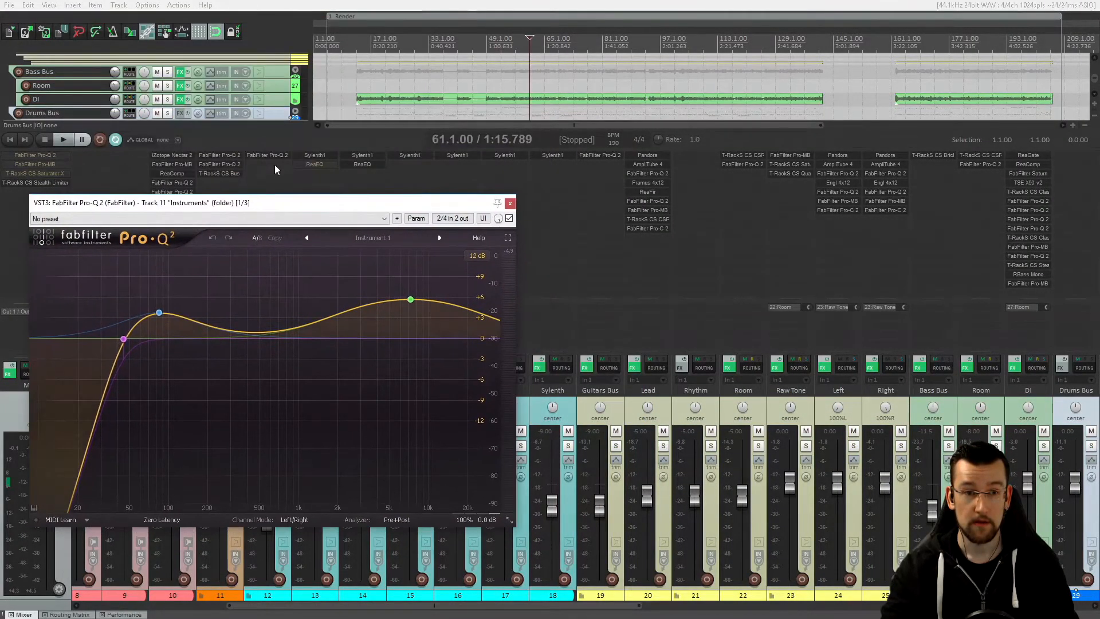
pyautogui.click(228, 163)
pyautogui.moveTo(290, 178); pyautogui.dragTo(459, 205)
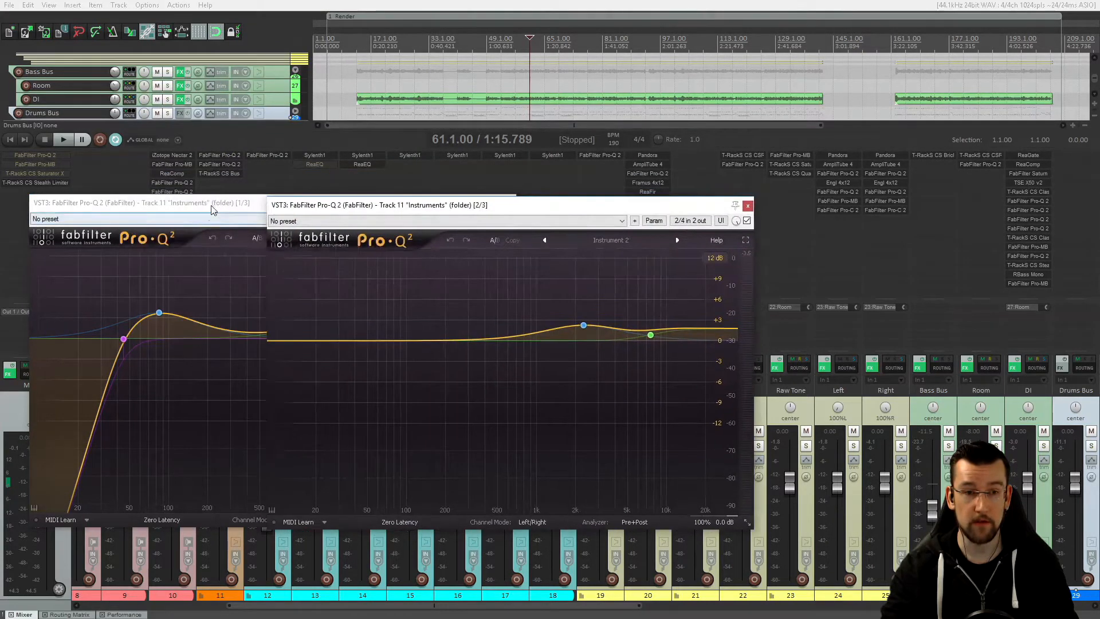
pyautogui.moveTo(214, 207); pyautogui.dragTo(224, 30)
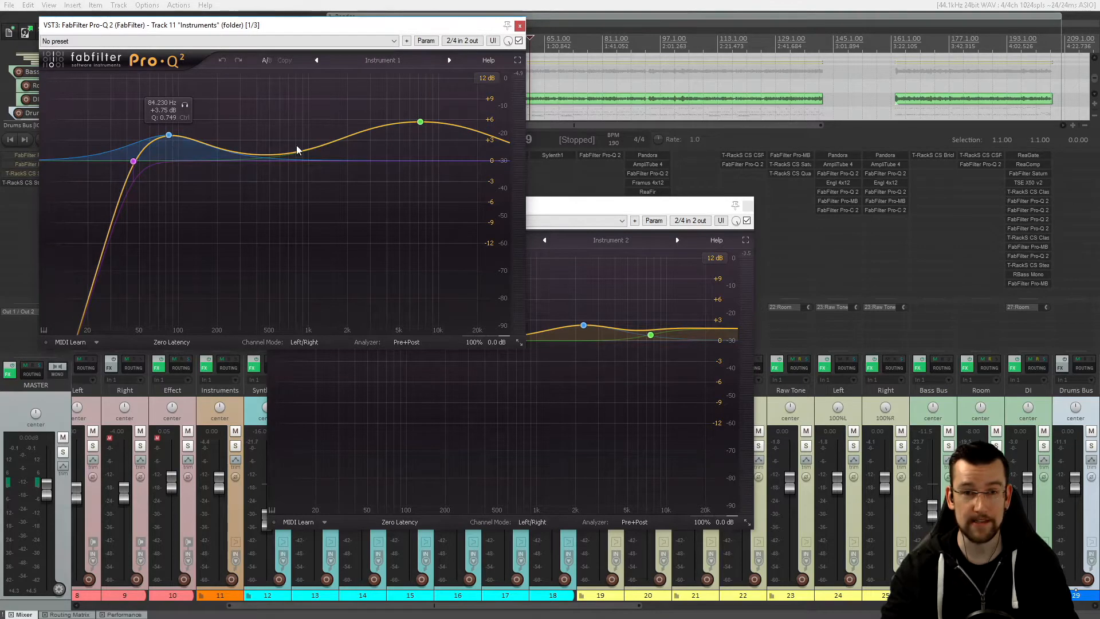
pyautogui.moveTo(634, 204); pyautogui.dragTo(523, 204)
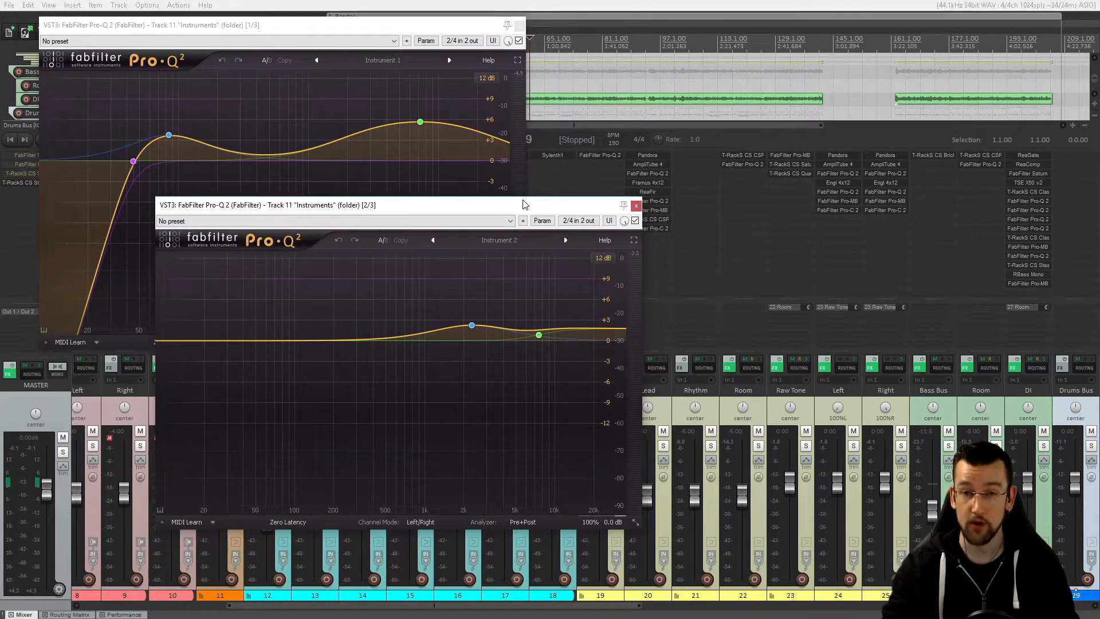
pyautogui.click(636, 205)
pyautogui.click(519, 25)
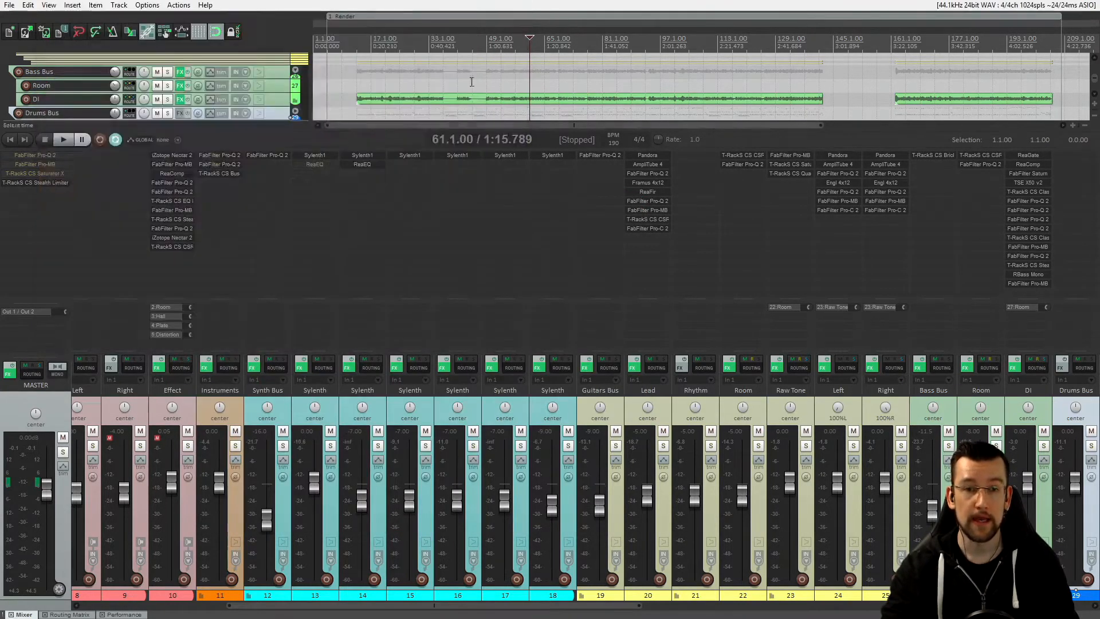
# - Examine the T-RackS CS Bus Compressor settings on the Instruments bus and return to the track view
pyautogui.click(231, 174)
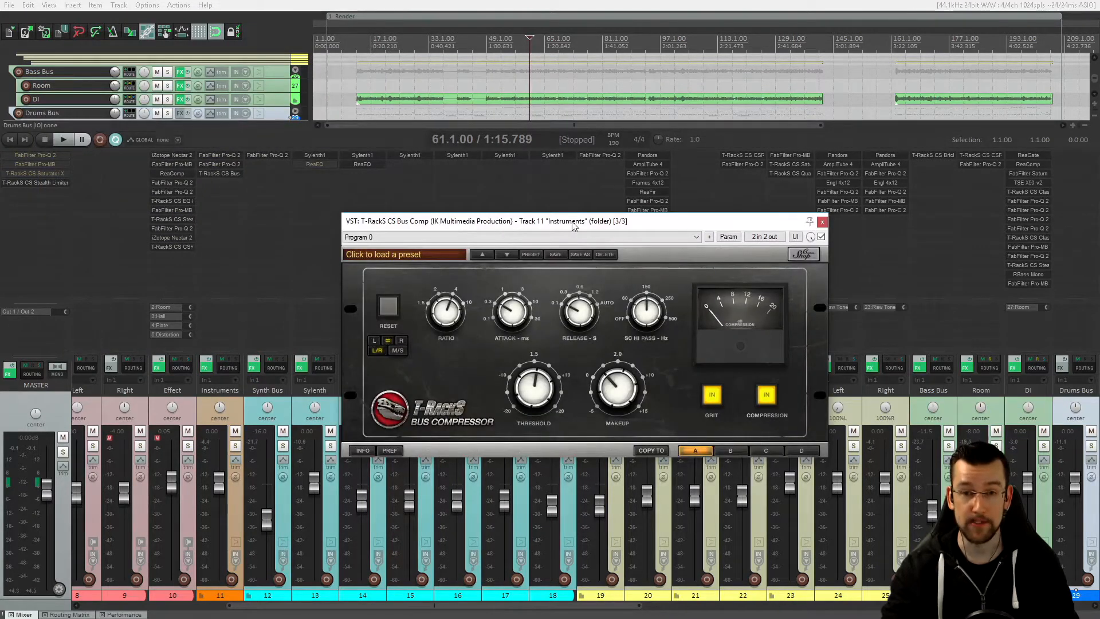
pyautogui.moveTo(596, 223); pyautogui.dragTo(520, 166)
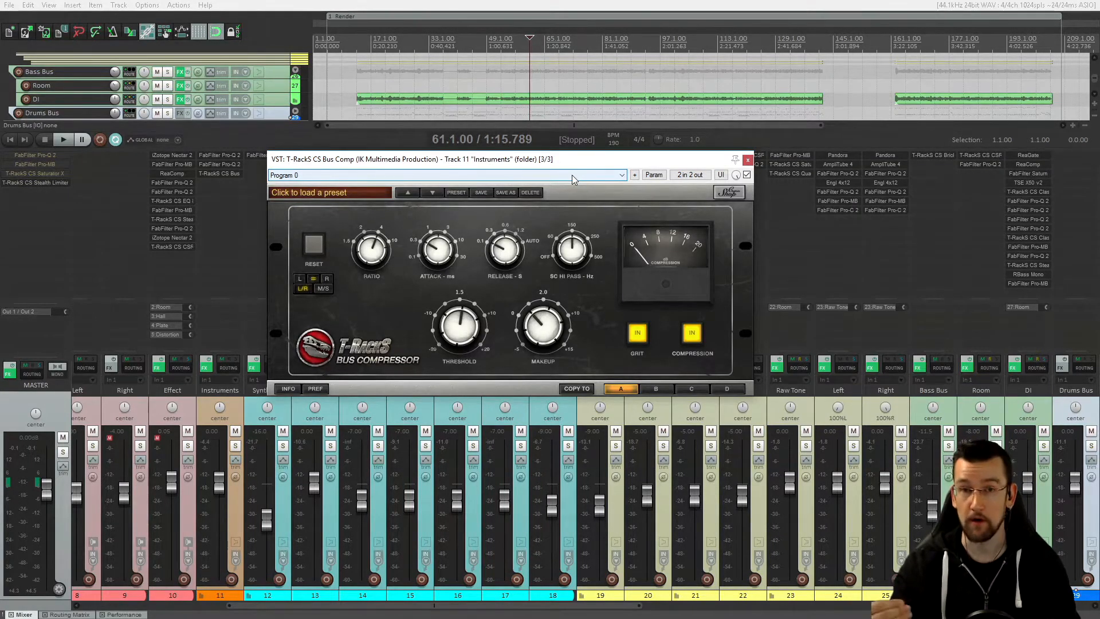
pyautogui.click(748, 160)
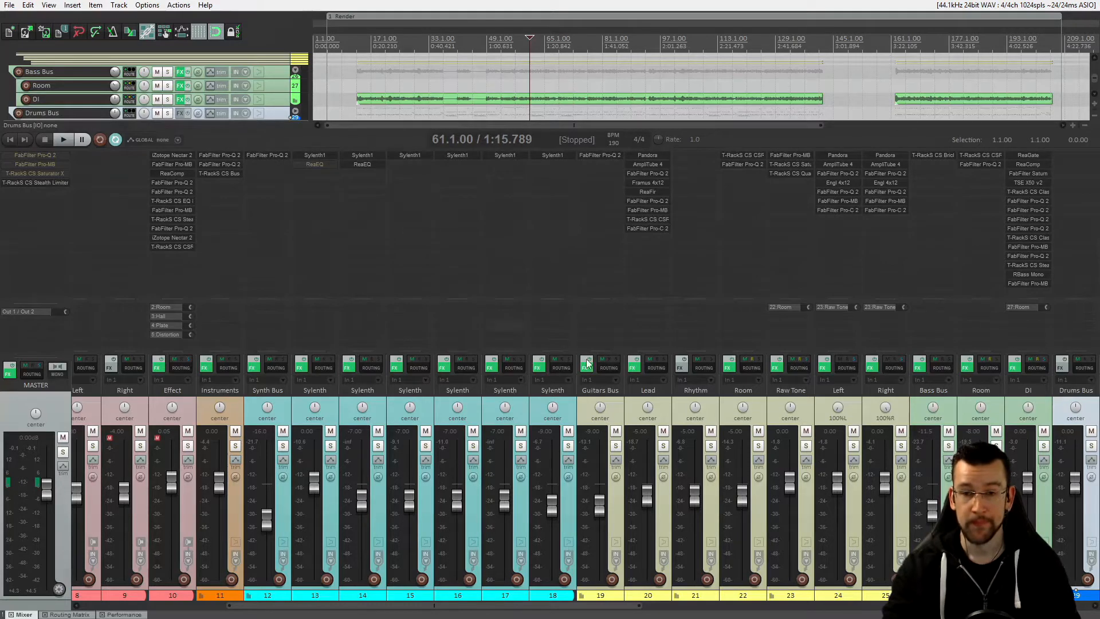
pyautogui.hotkey('ctrl', 'm')
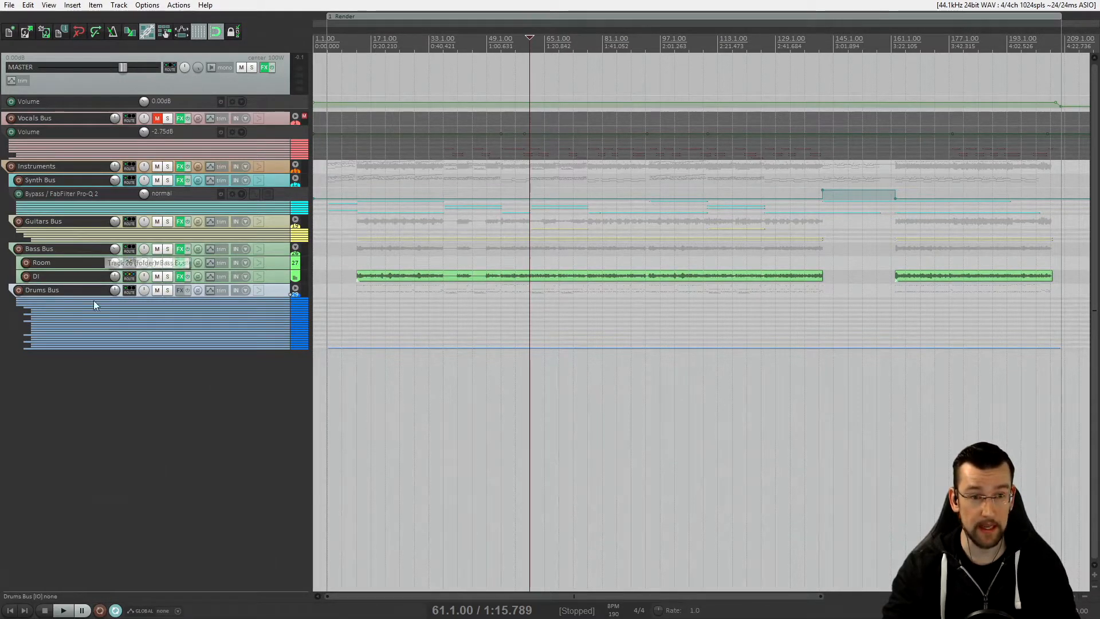
# - Select the Vocals Bus, Synth Bus and Guitars Bus tracks one after another to review the bus structure
pyautogui.click(94, 119)
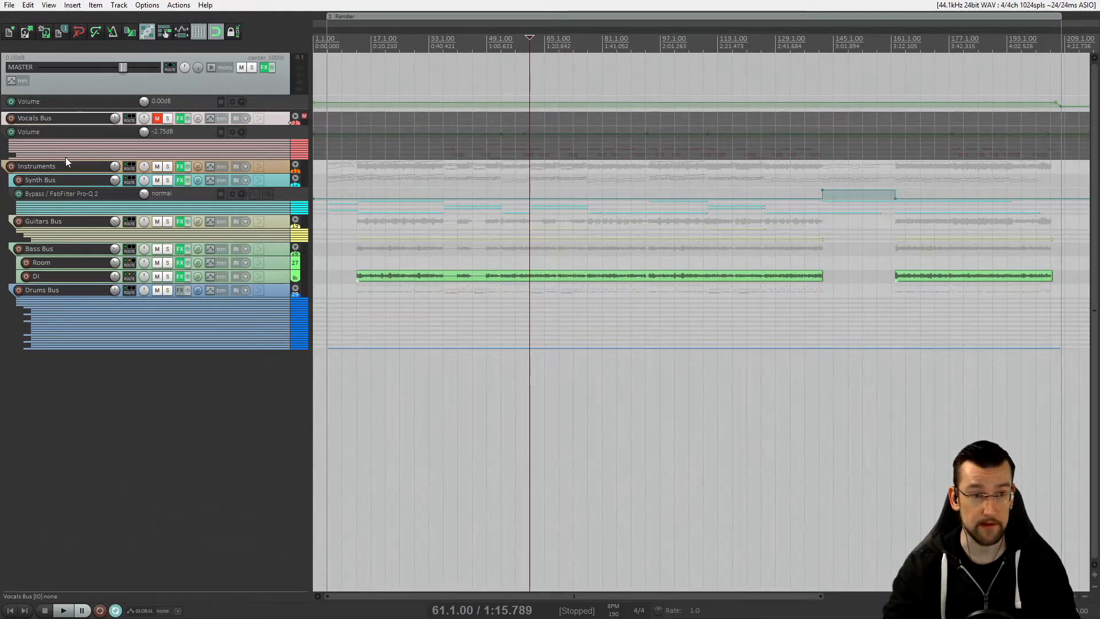
pyautogui.click(84, 179)
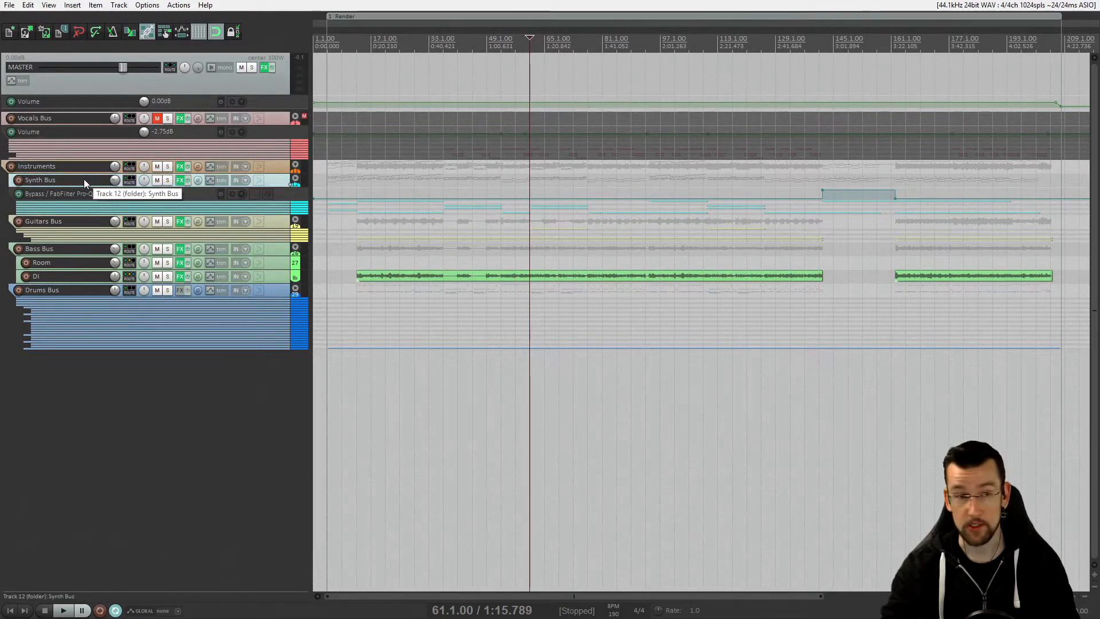
pyautogui.click(81, 221)
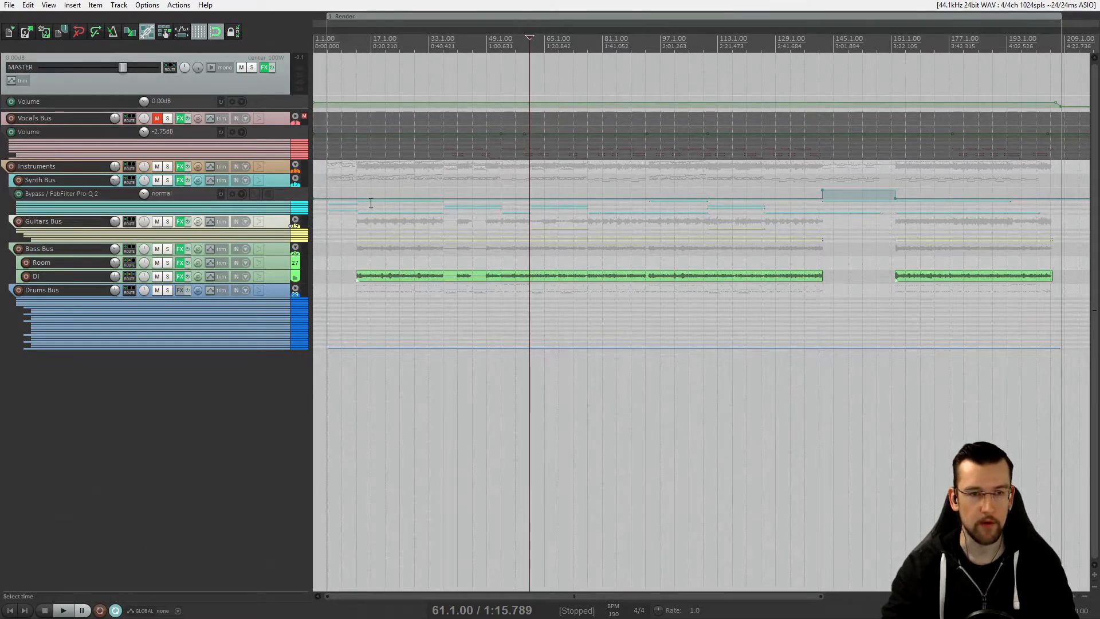
# - Play the mix from bar 61 and mute the Synth Bus and Guitars Bus, comparing the sound with and without guitars
pyautogui.press('space')
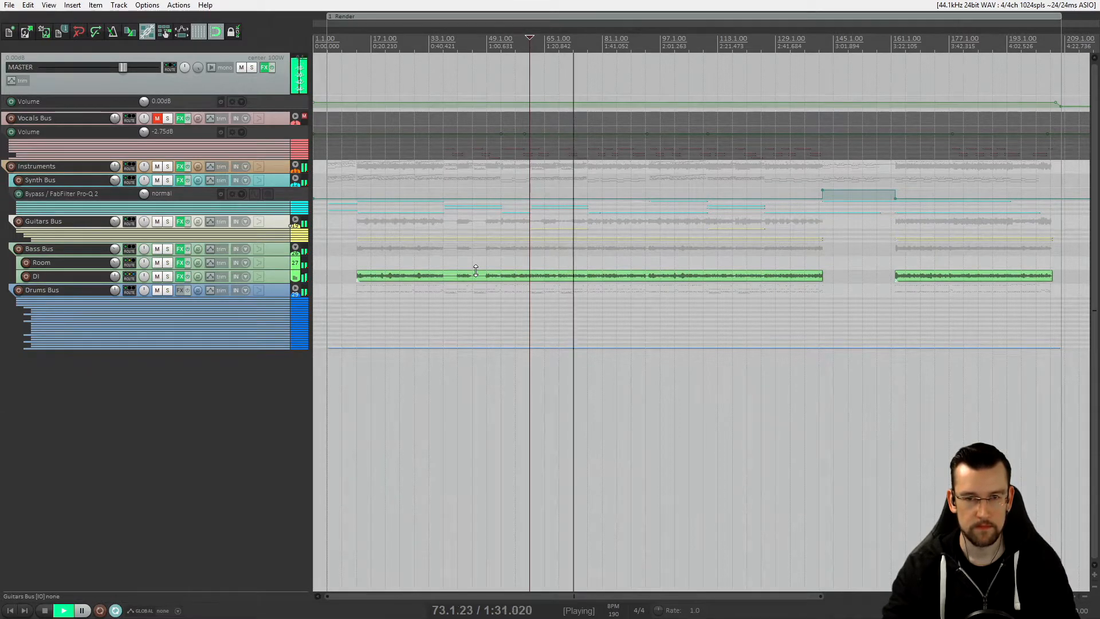
pyautogui.click(157, 181)
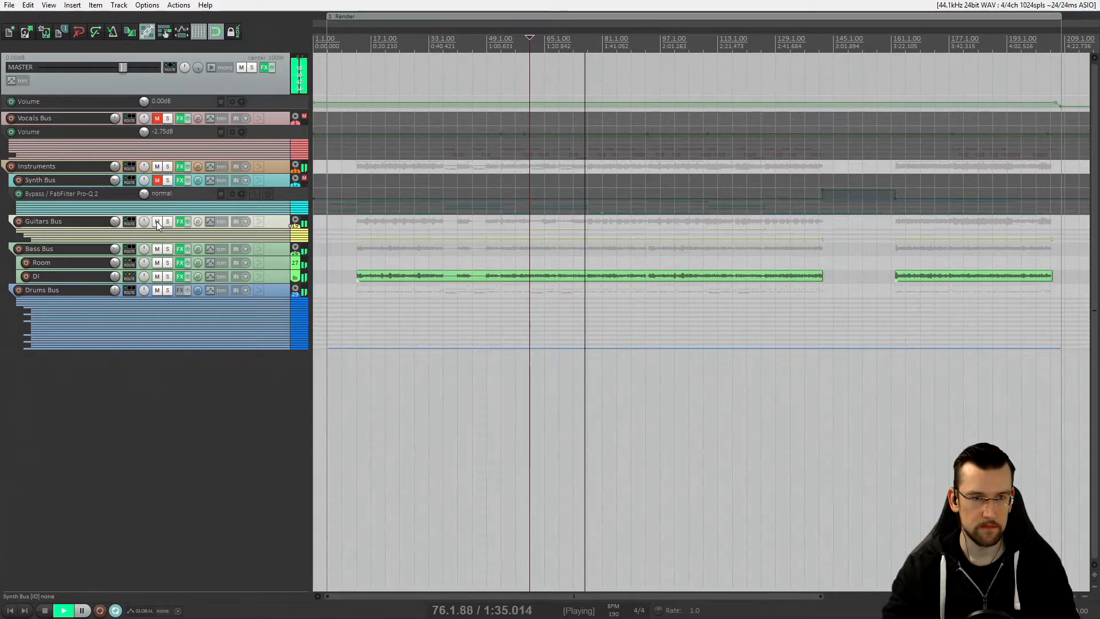
pyautogui.click(157, 222)
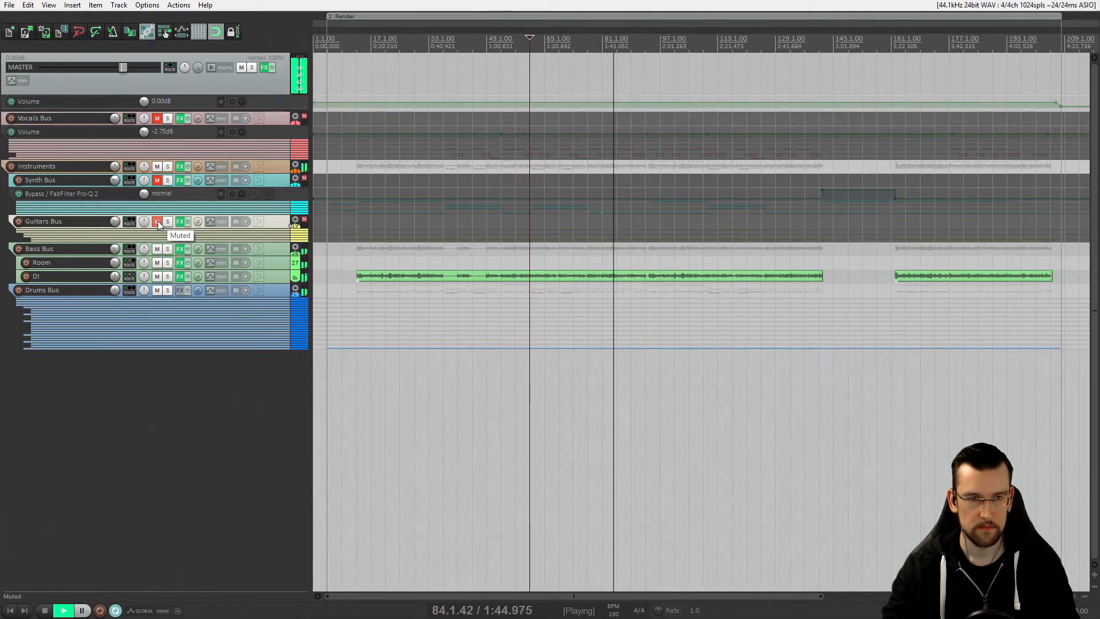
pyautogui.click(158, 222)
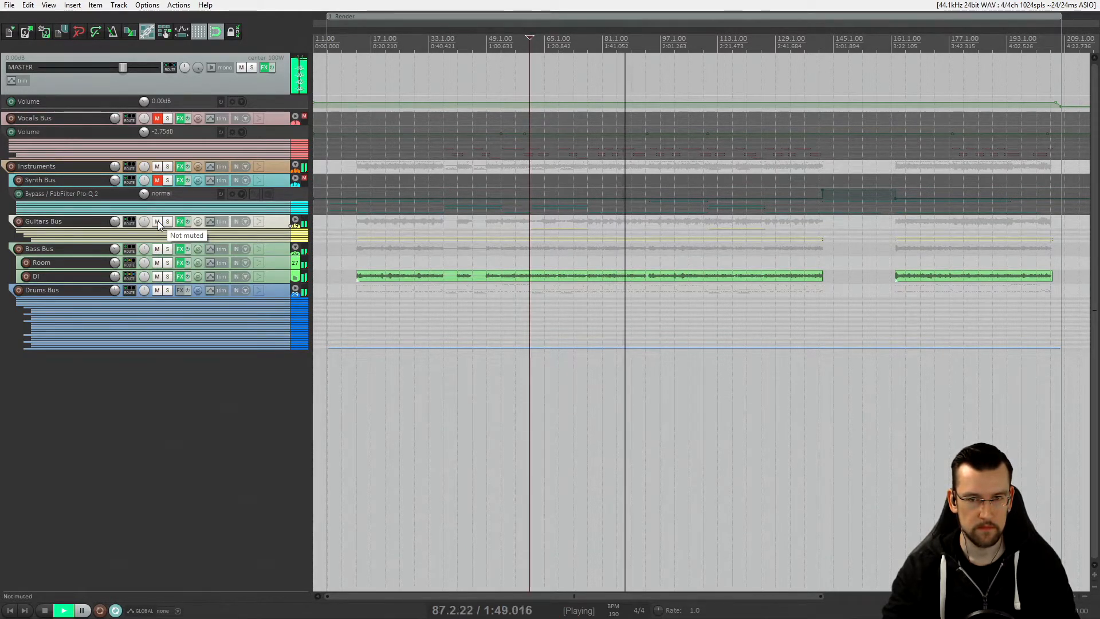
pyautogui.click(157, 222)
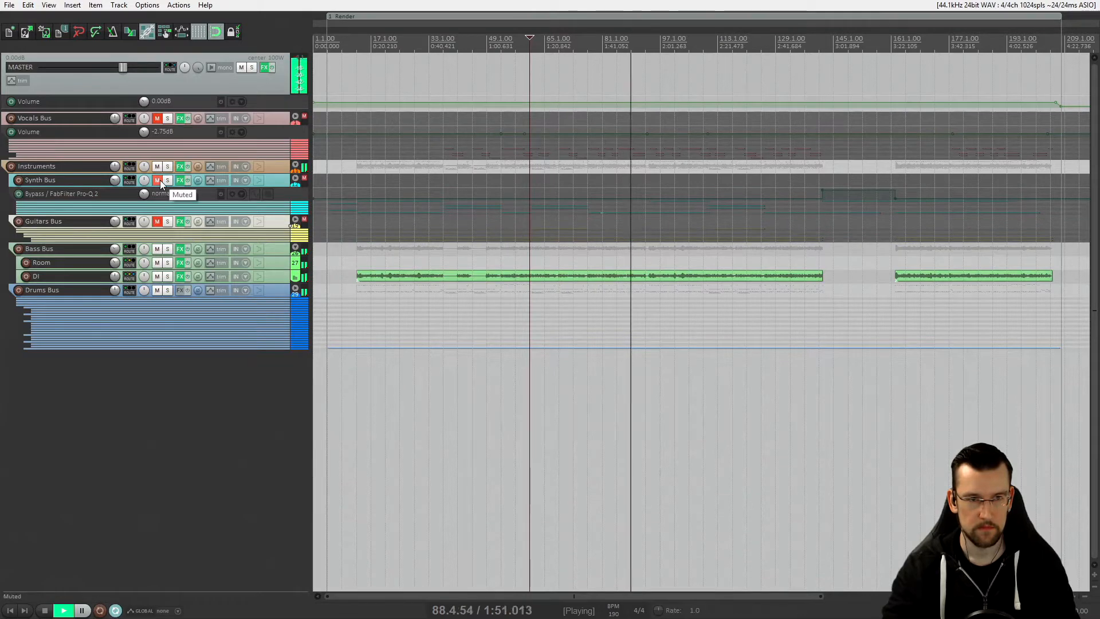
# - Audition the bass alone by temporarily muting the Drums Bus, stop playback, and unmute the drums
pyautogui.click(157, 290)
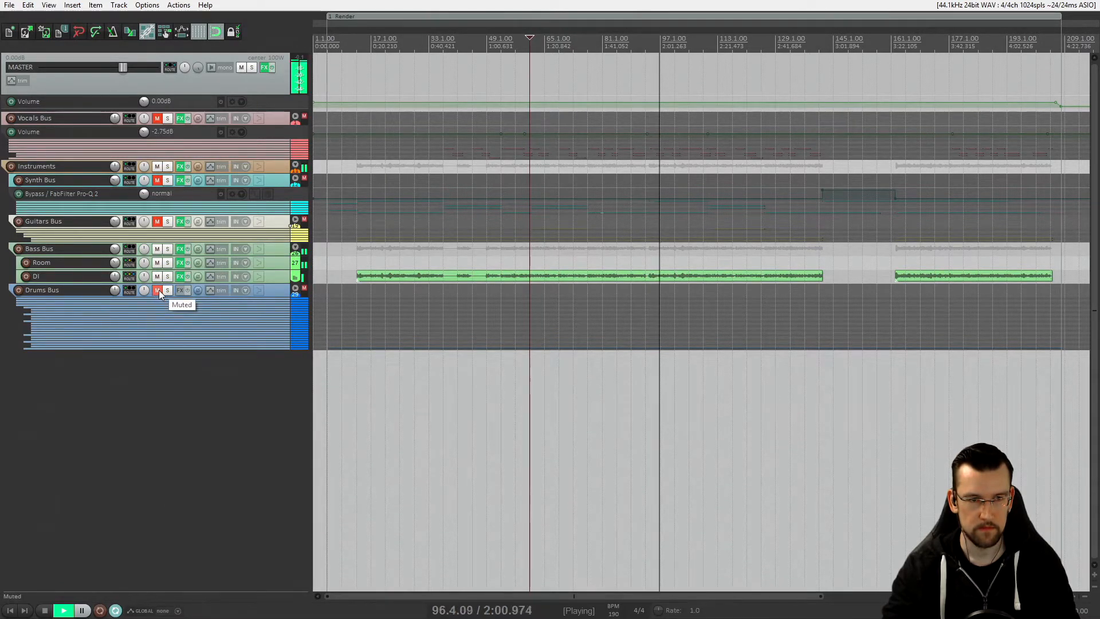
pyautogui.press('space')
pyautogui.moveTo(180, 274)
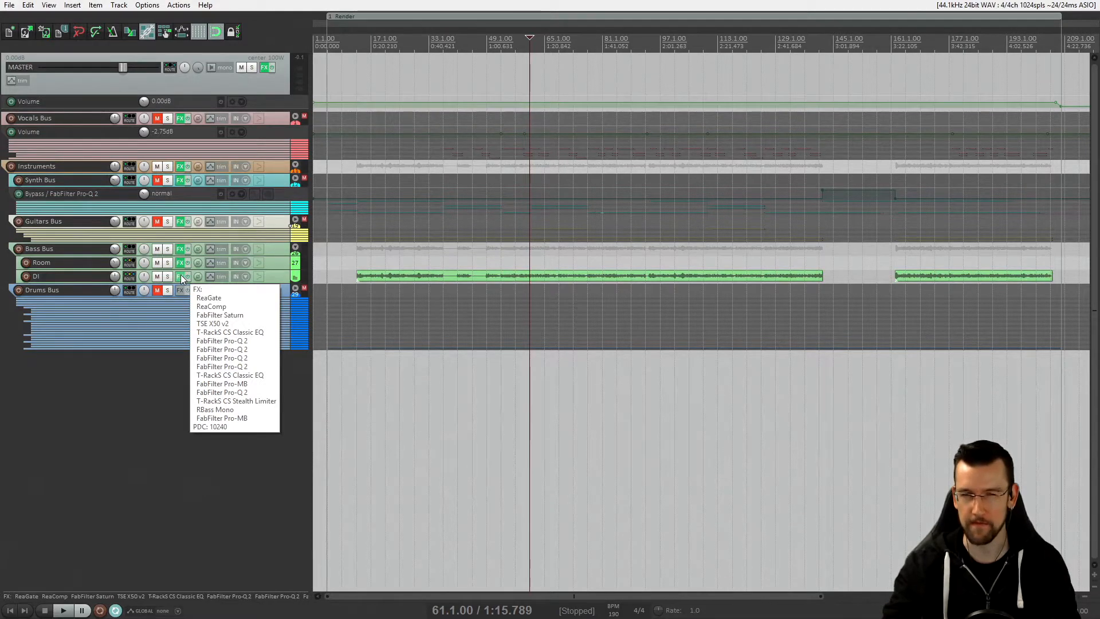
pyautogui.click(158, 291)
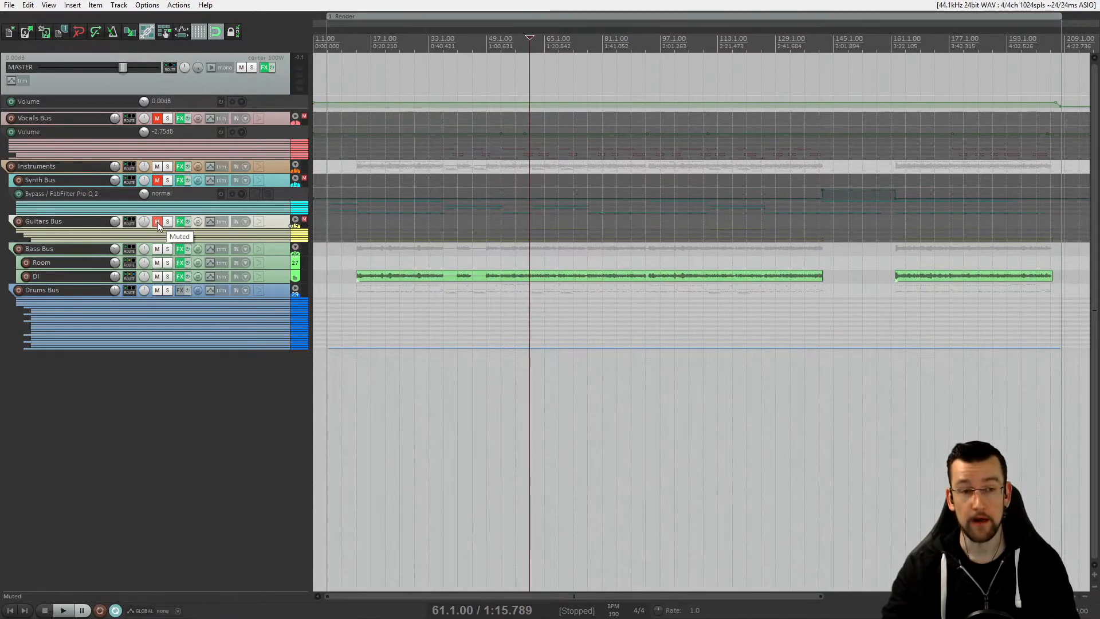
pyautogui.click(157, 223)
pyautogui.click(157, 180)
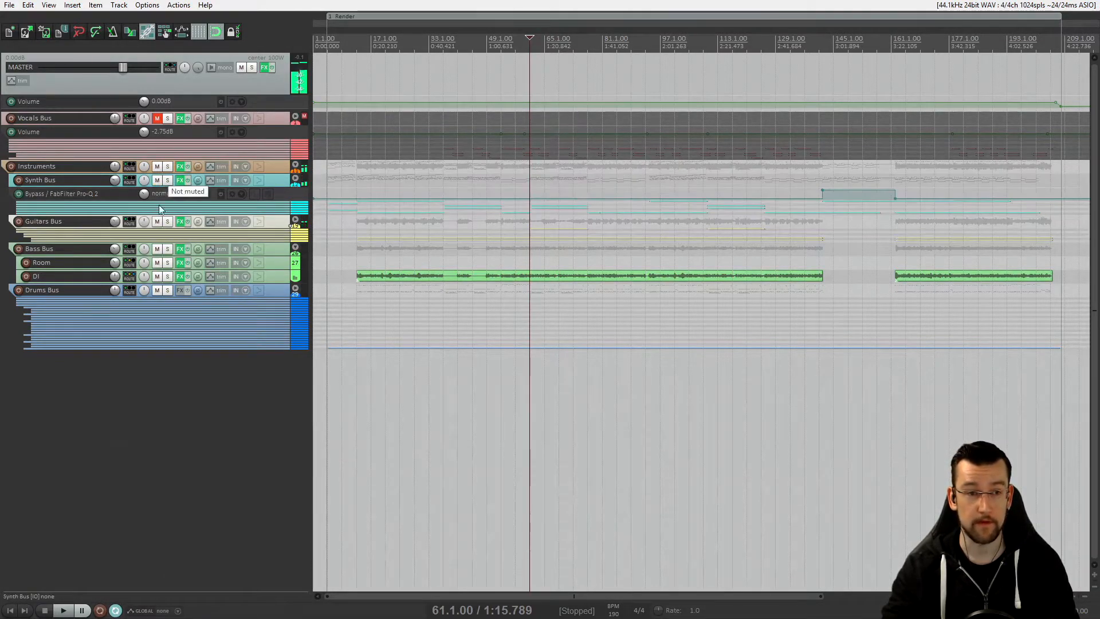
pyautogui.click(157, 222)
pyautogui.click(157, 179)
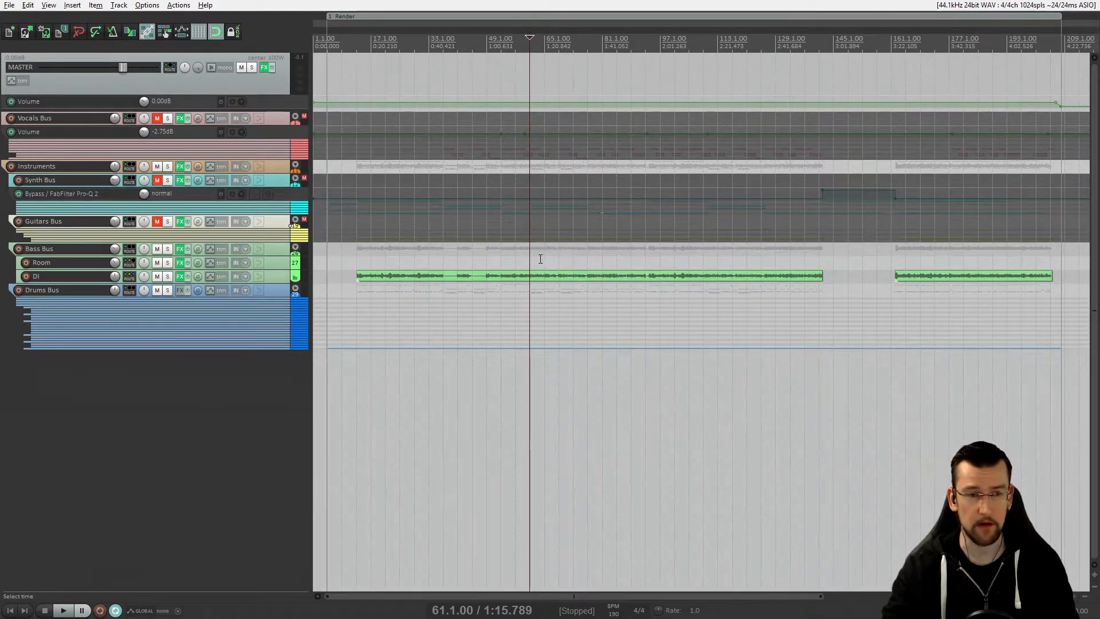
pyautogui.hotkey('ctrl', 'm')
pyautogui.hotkey('ctrl', 'm')
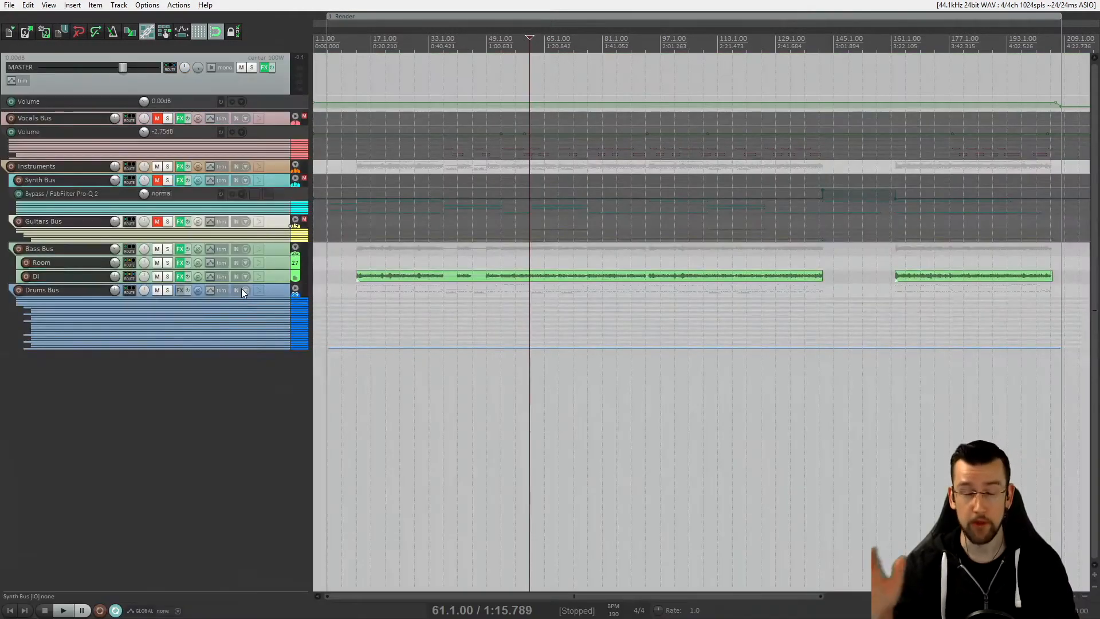
# - Select the Bass Bus, Instruments, Room and DI tracks in turn to review how the bass is routed
pyautogui.click(57, 251)
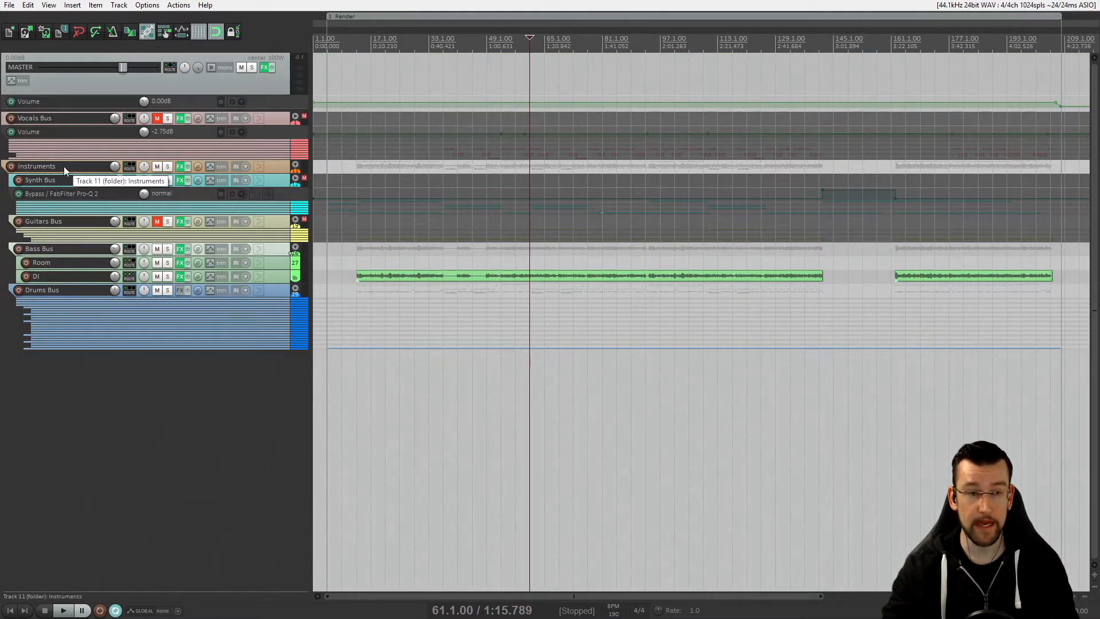
pyautogui.click(64, 166)
pyautogui.click(70, 250)
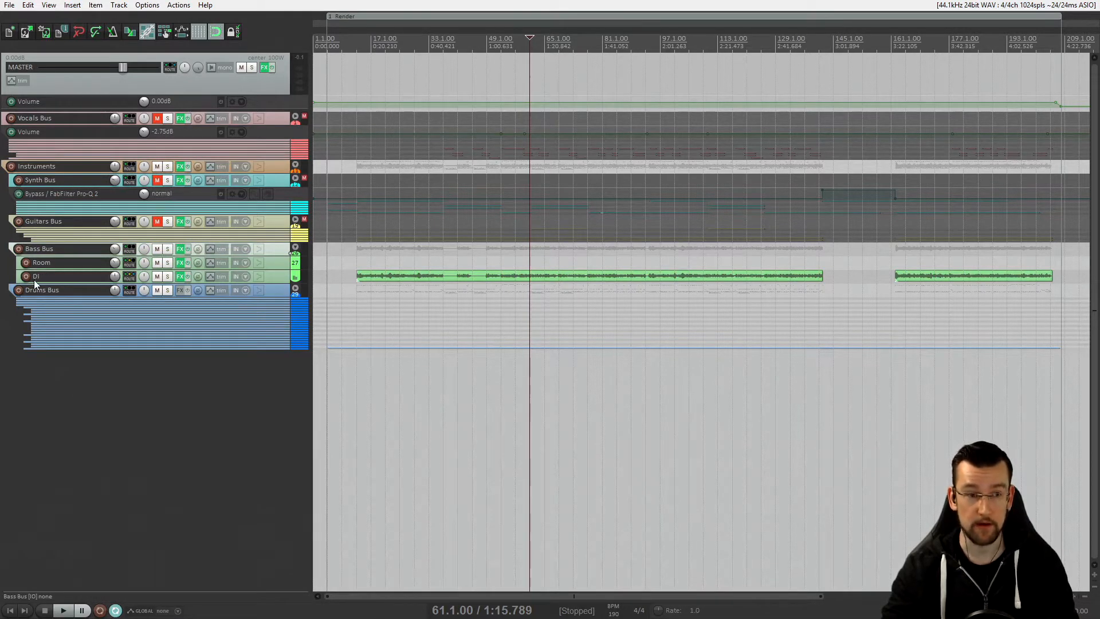
pyautogui.click(69, 266)
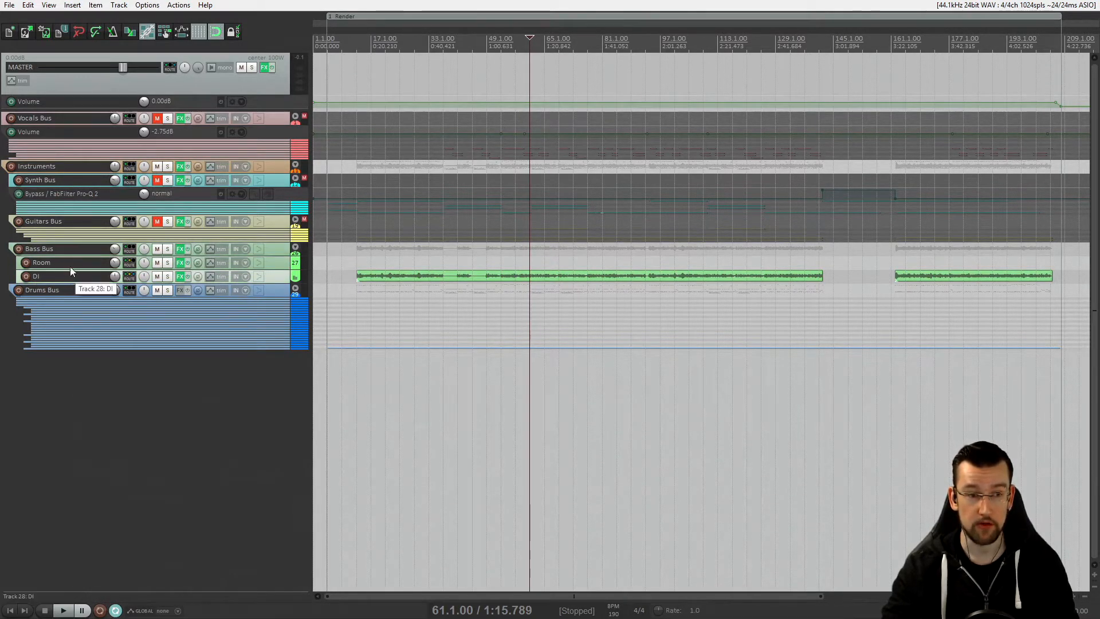
pyautogui.click(68, 277)
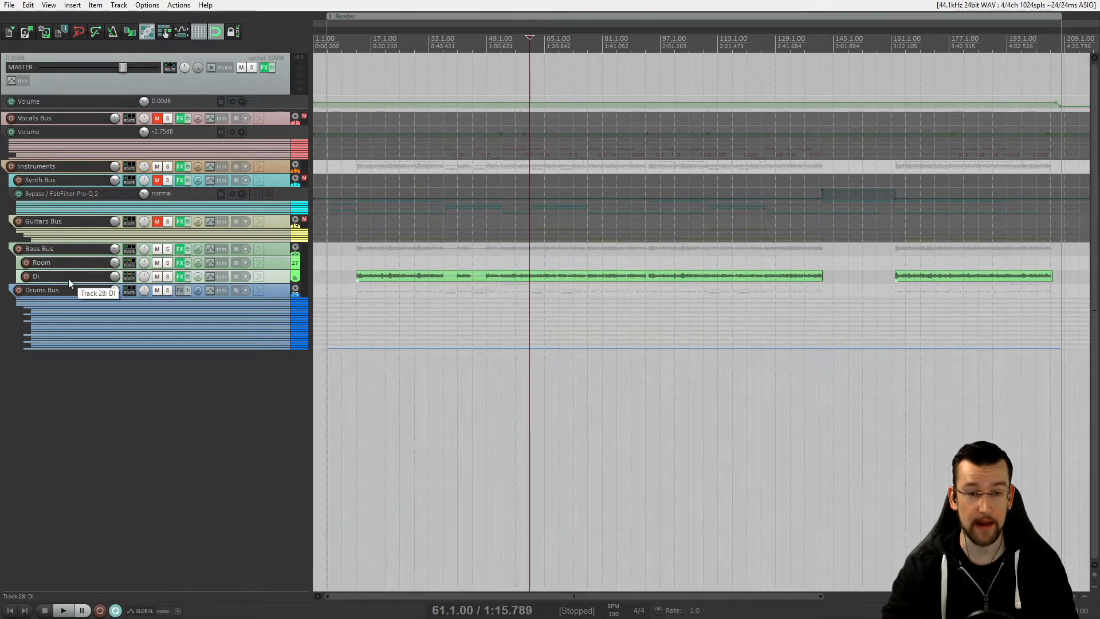
# - Show the mixer at the bass channels and rename the DI track as Raw Tone
pyautogui.hotkey('ctrl', 'm')
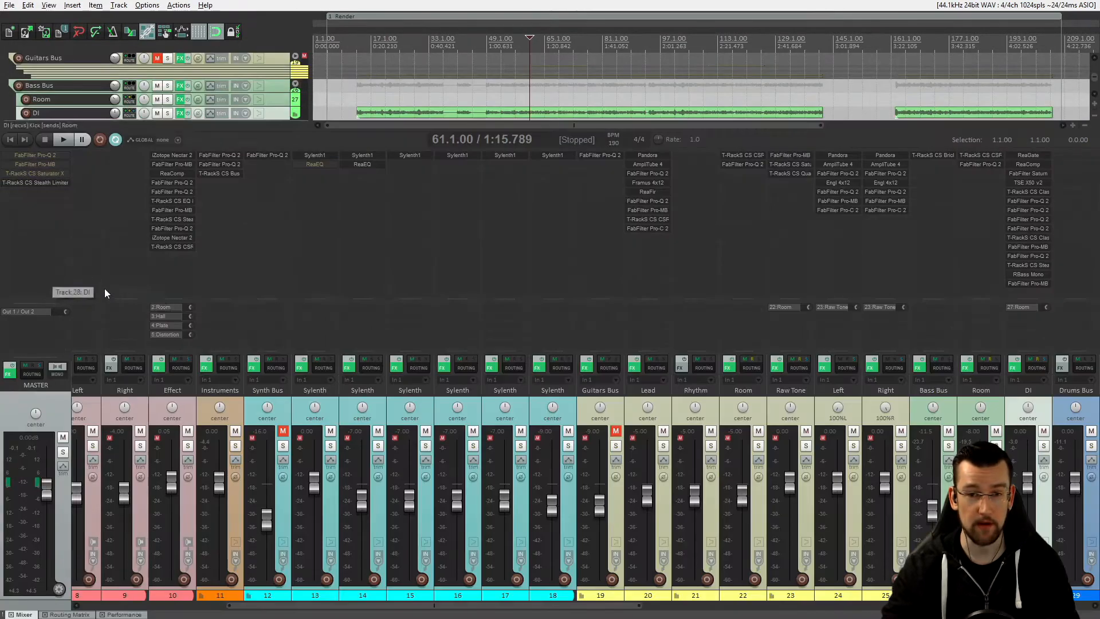
pyautogui.moveTo(314, 609); pyautogui.dragTo(536, 605)
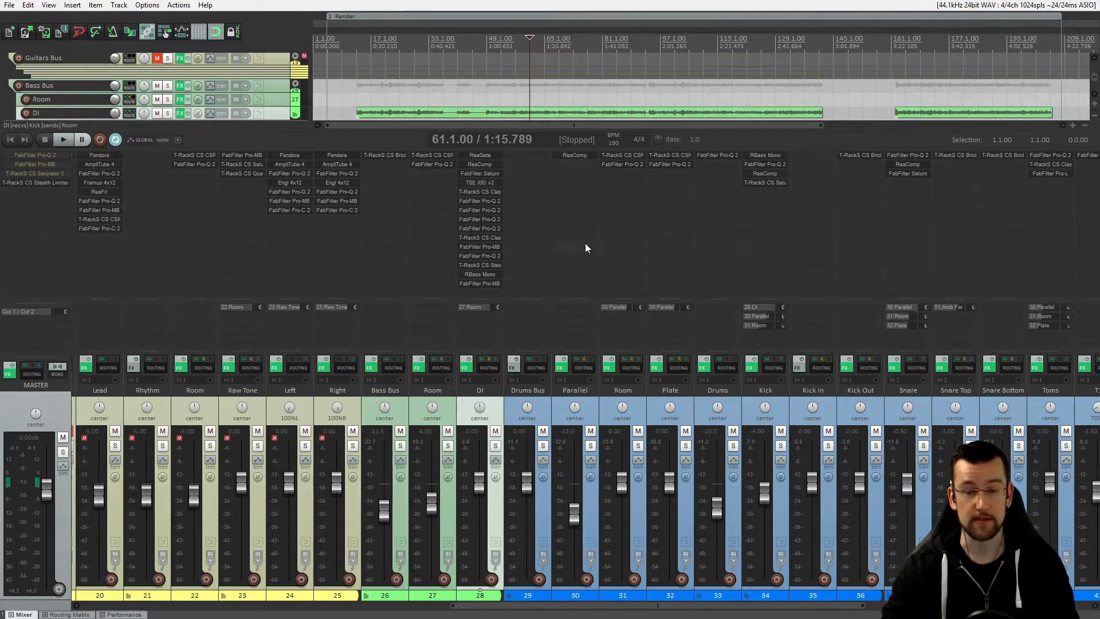
pyautogui.doubleClick(480, 390)
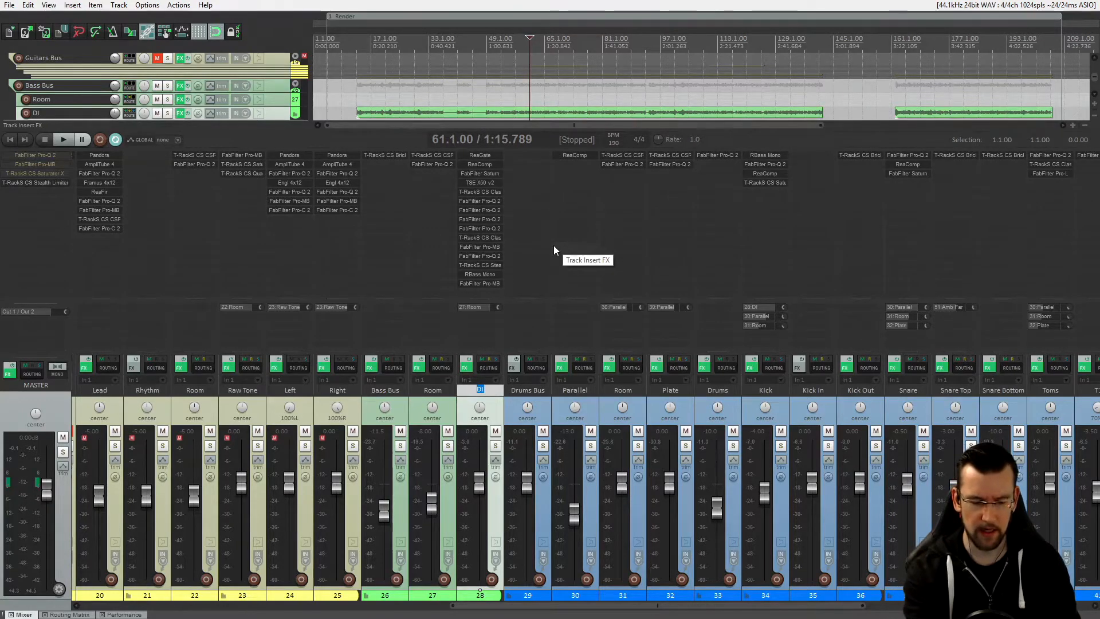
pyautogui.write('Raw Tone')
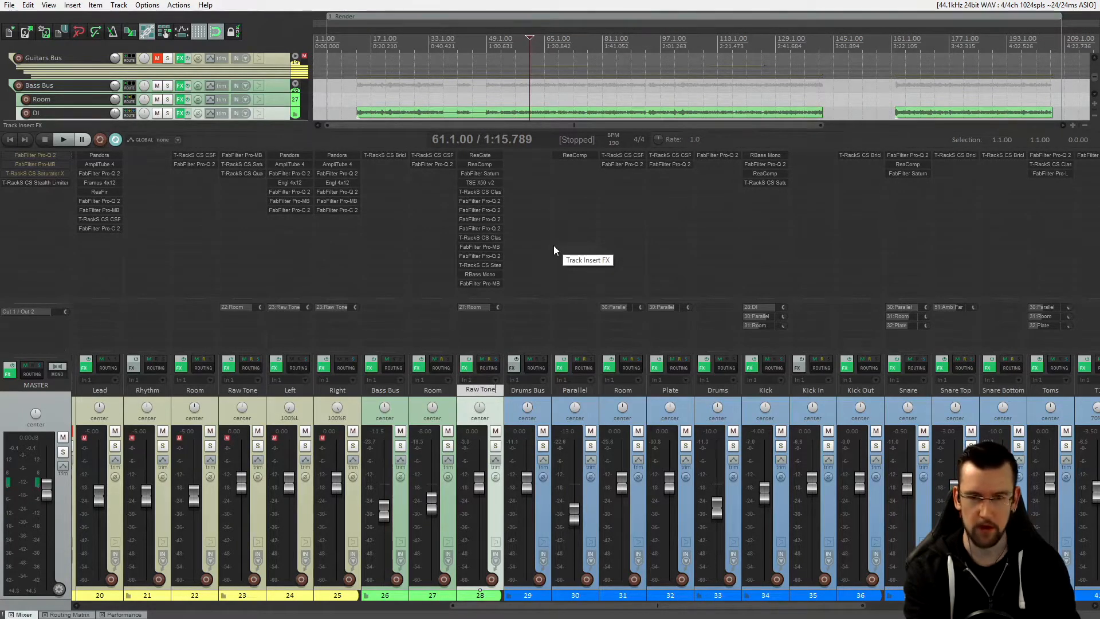
pyautogui.press('Return')
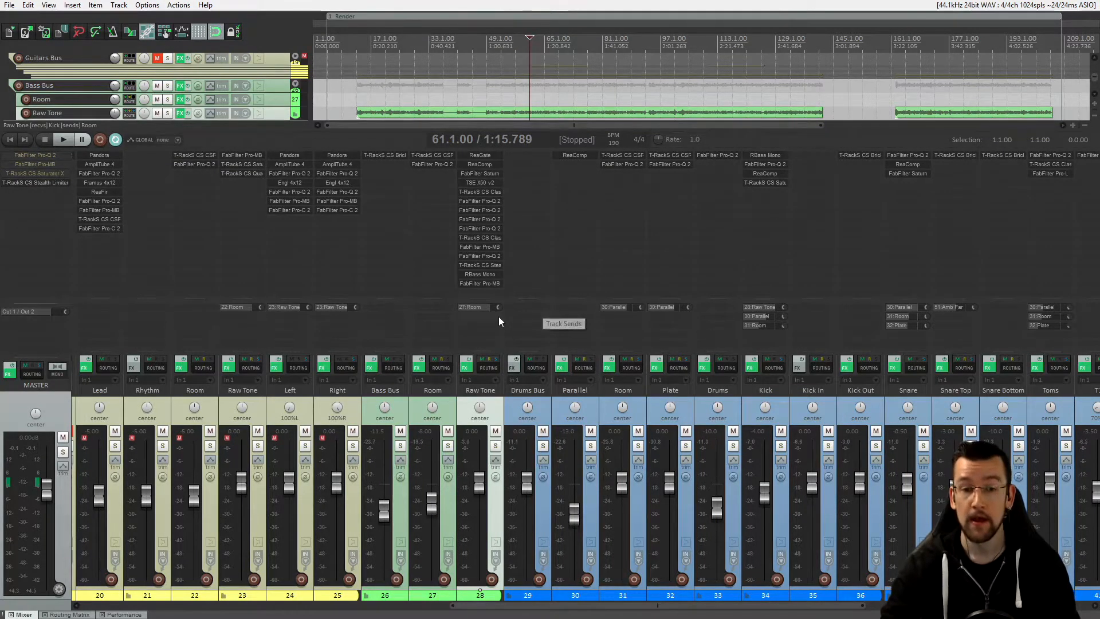
# - Bypass all insert effects on the Bass Bus, Room and Raw Tone tracks
pyautogui.click(445, 402)
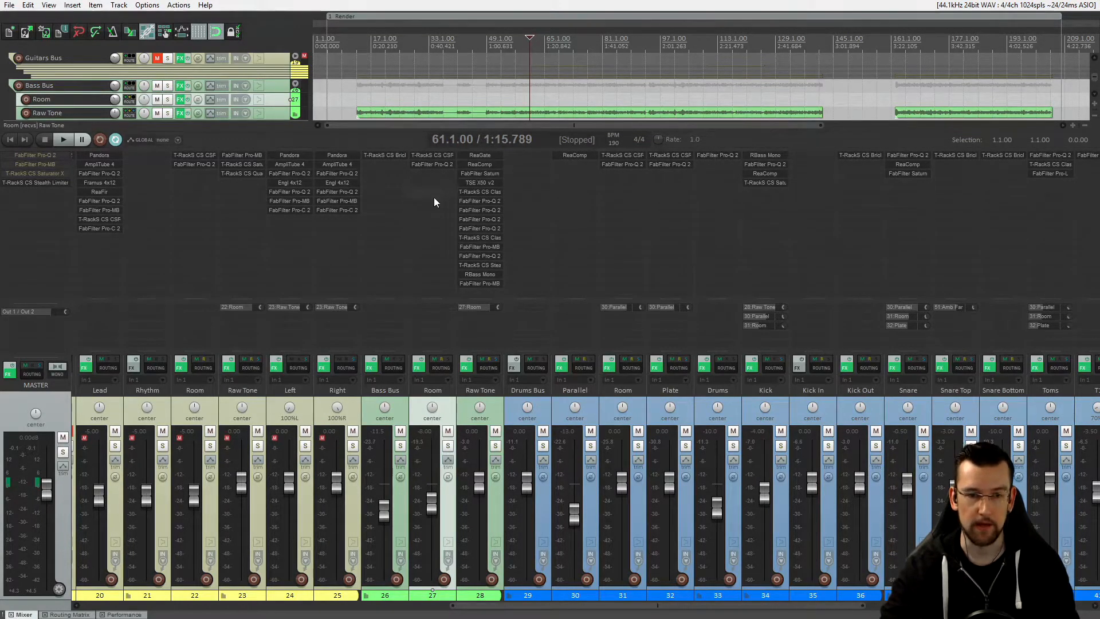
pyautogui.keyDown('shift'); pyautogui.click(443, 163); pyautogui.keyUp('shift')
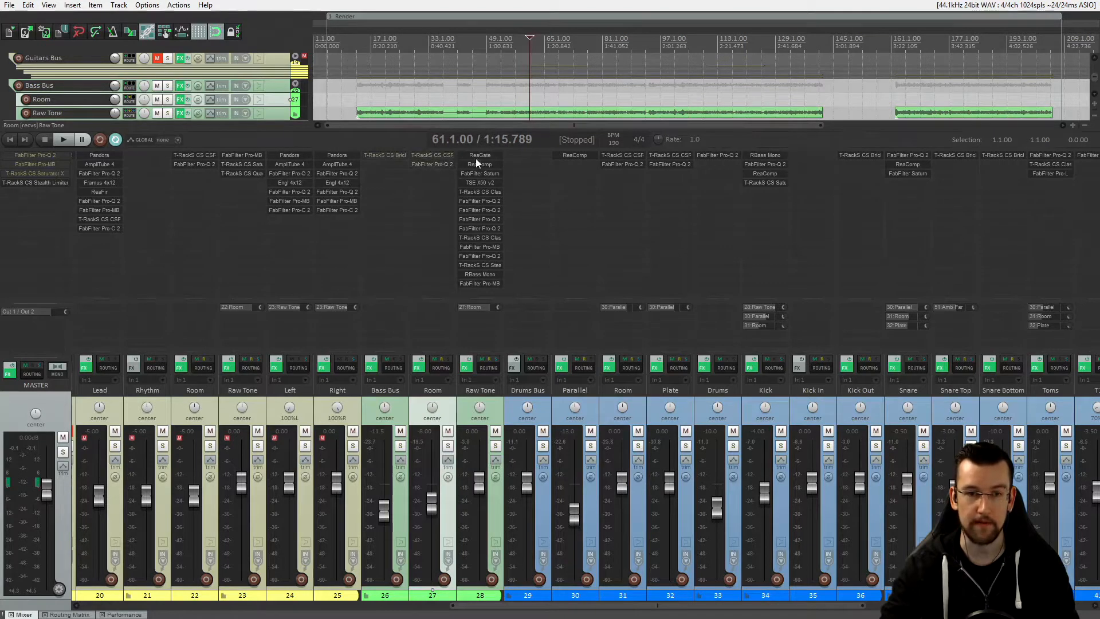
pyautogui.keyDown('shift'); pyautogui.click(475, 157); pyautogui.keyUp('shift')
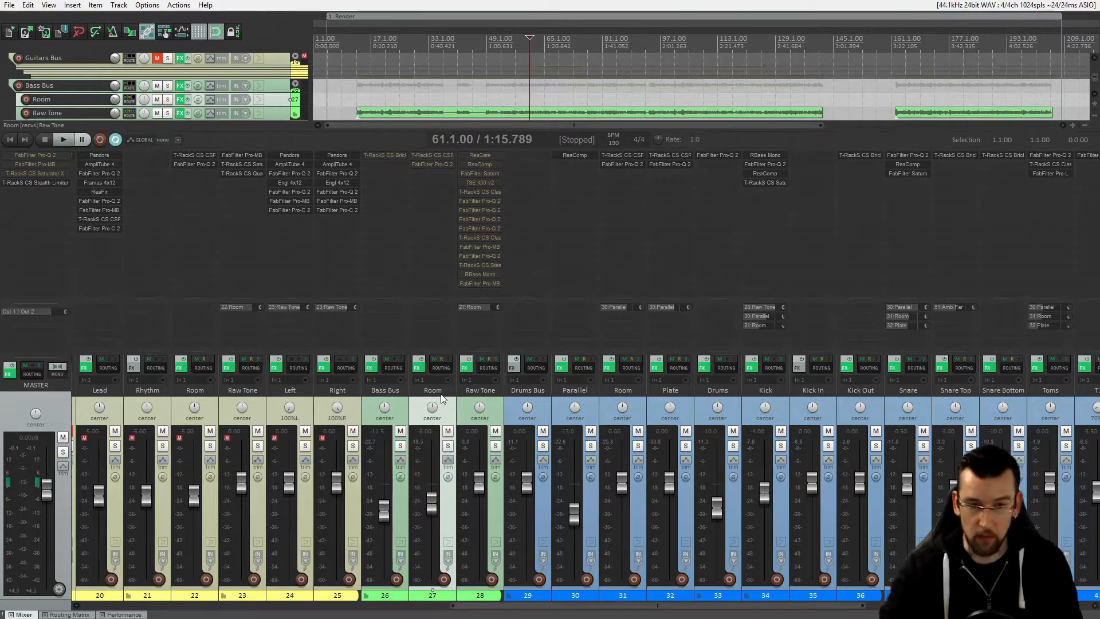
# - Solo the Bass Bus, mute the bass Room track, and audition the unprocessed bass from bar 61
pyautogui.click(400, 446)
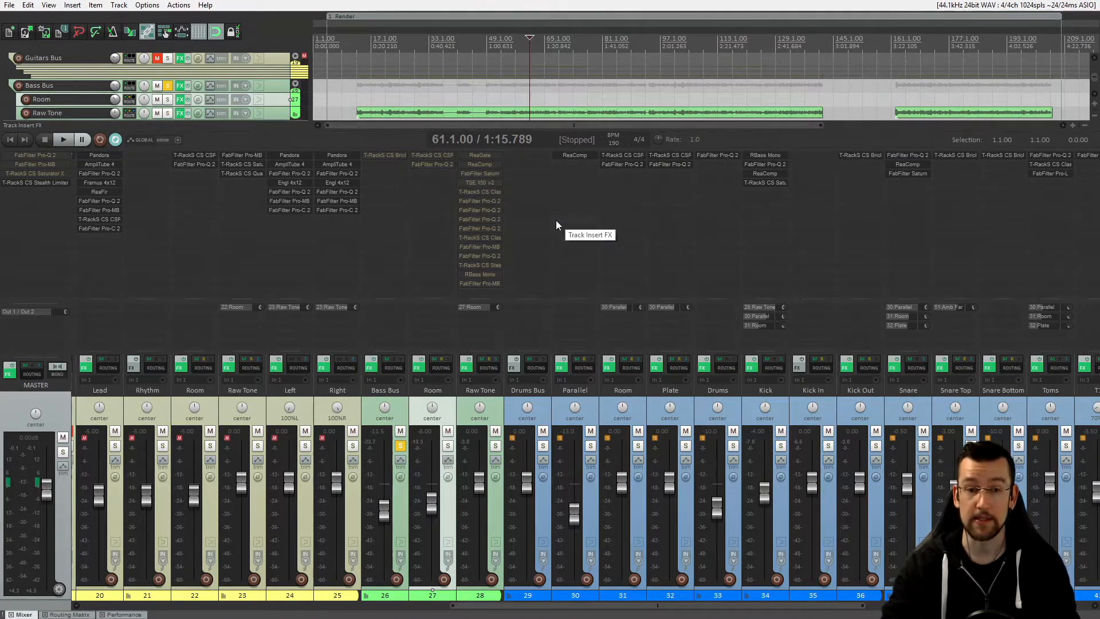
pyautogui.click(448, 430)
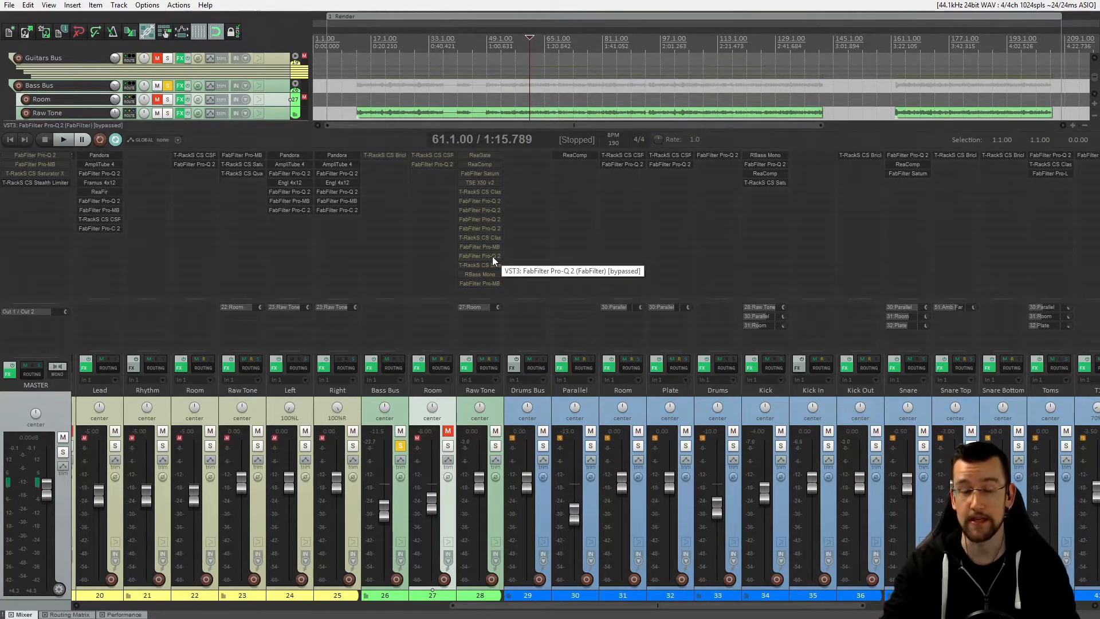
pyautogui.scroll(-1, 113, 87)
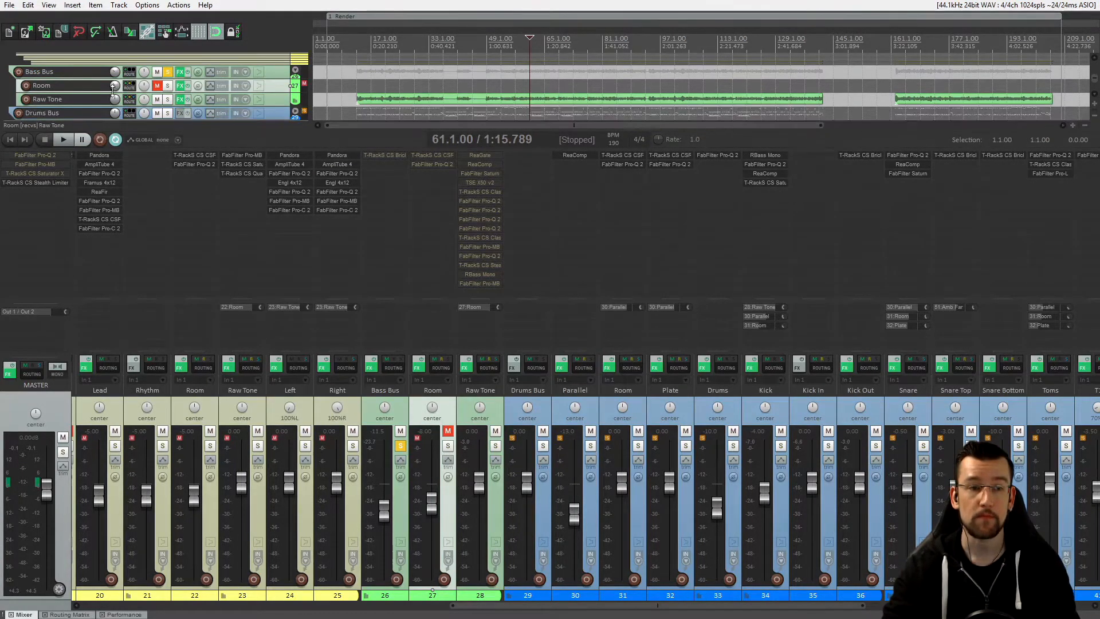
pyautogui.press('space')
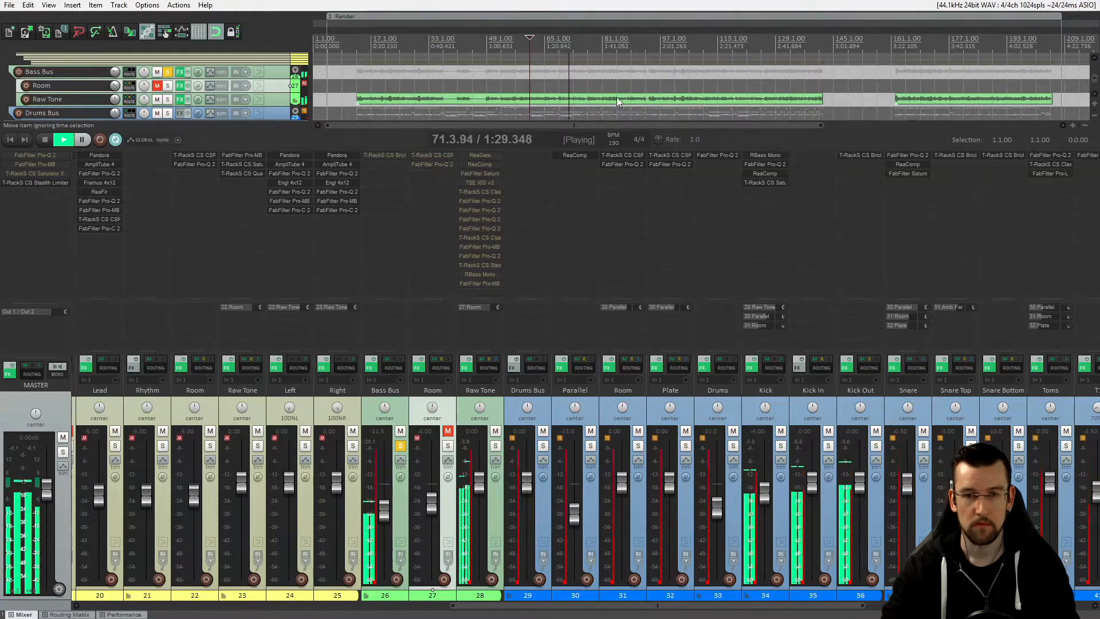
pyautogui.press('space')
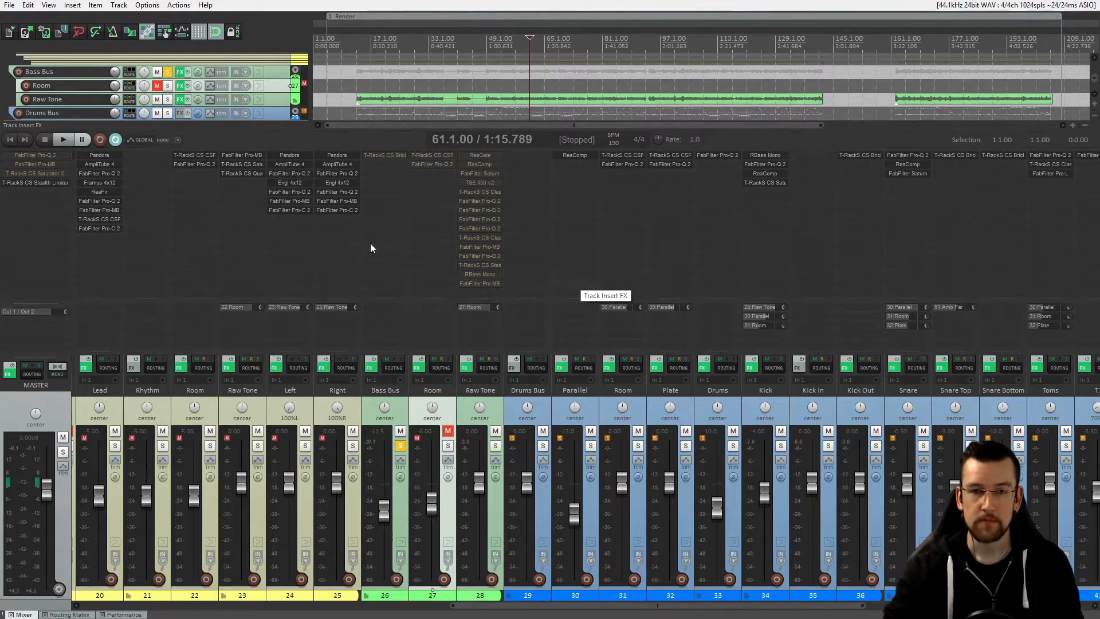
# - Enable ReaGate on the Raw Tone track and place the edit cursor at bar 41 in its first audio item
pyautogui.keyDown('shift'); pyautogui.click(486, 155); pyautogui.keyUp('shift')
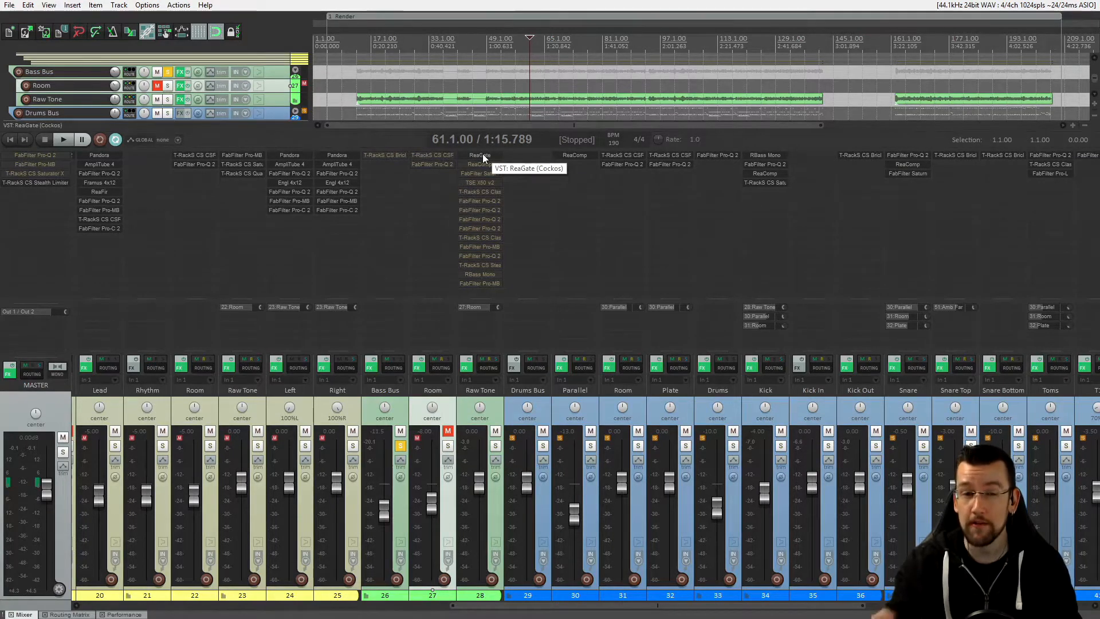
pyautogui.click(453, 101)
pyautogui.click(457, 101)
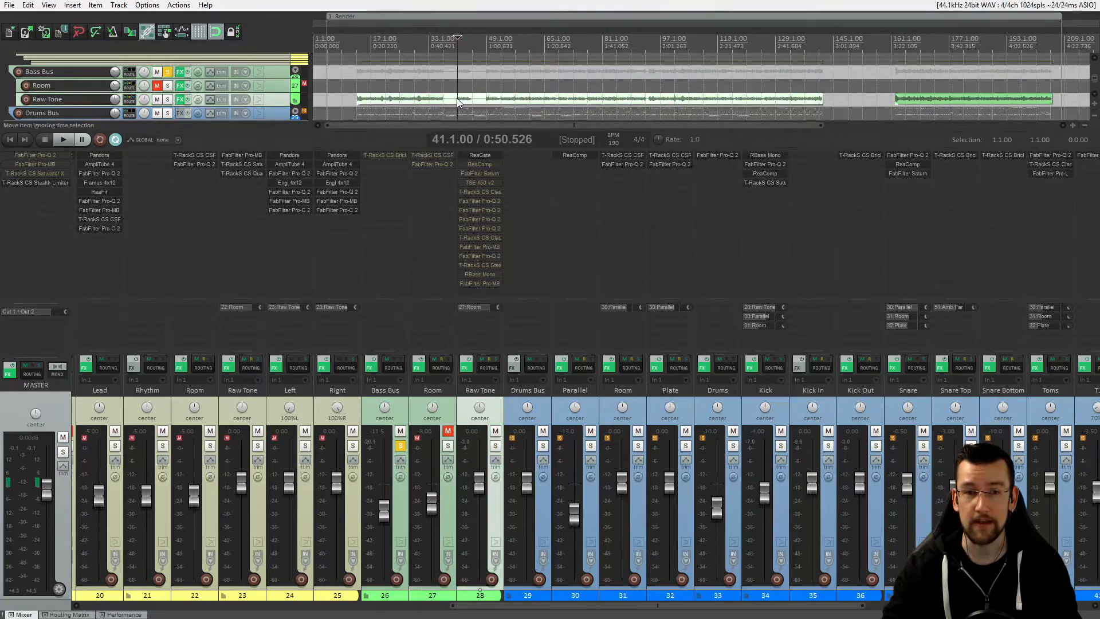
pyautogui.moveTo(268, 107)
pyautogui.mouseDown()
pyautogui.moveTo(268, 116)
pyautogui.moveTo(270, 98)
pyautogui.mouseUp()
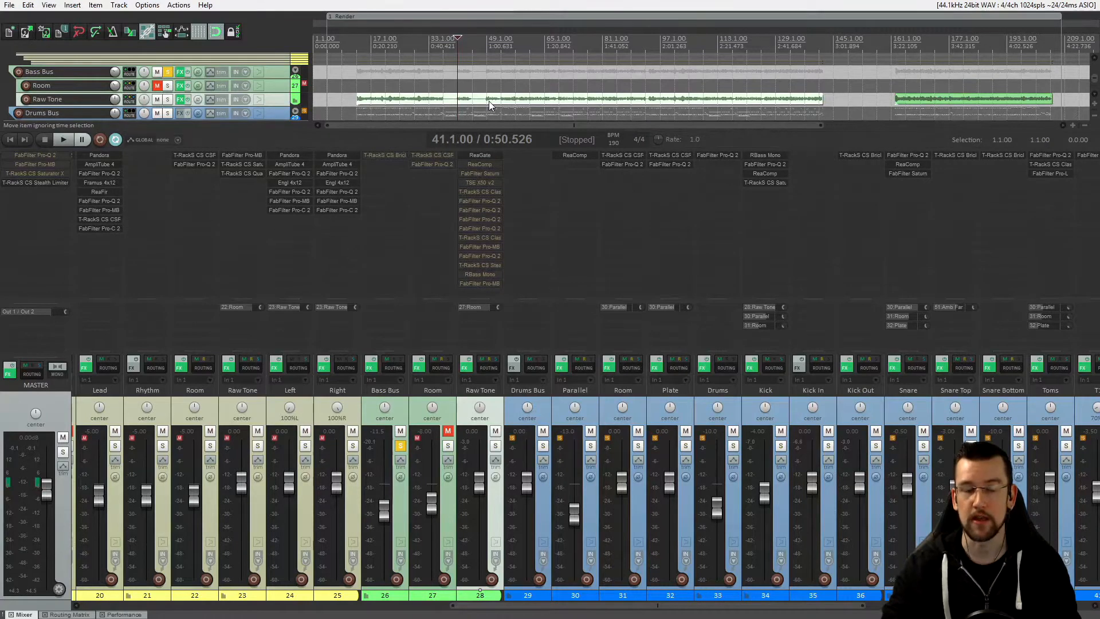
# - Examine the ReaGate settings on Raw Tone while playing the bass from bar 53, stop playback, and close the plug-in
pyautogui.click(487, 157)
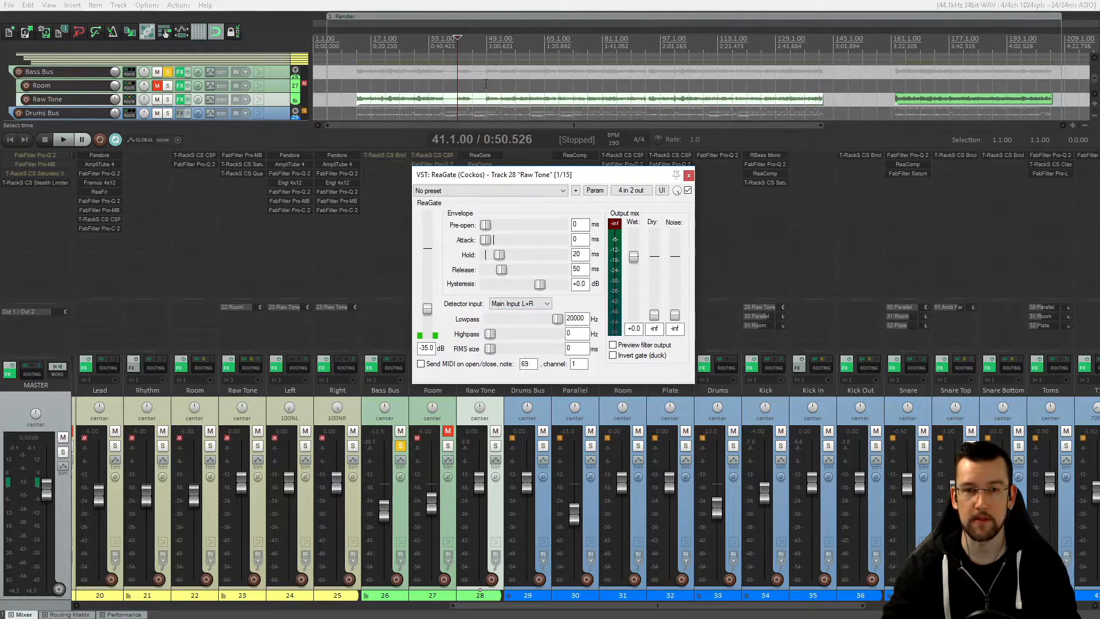
pyautogui.click(506, 84)
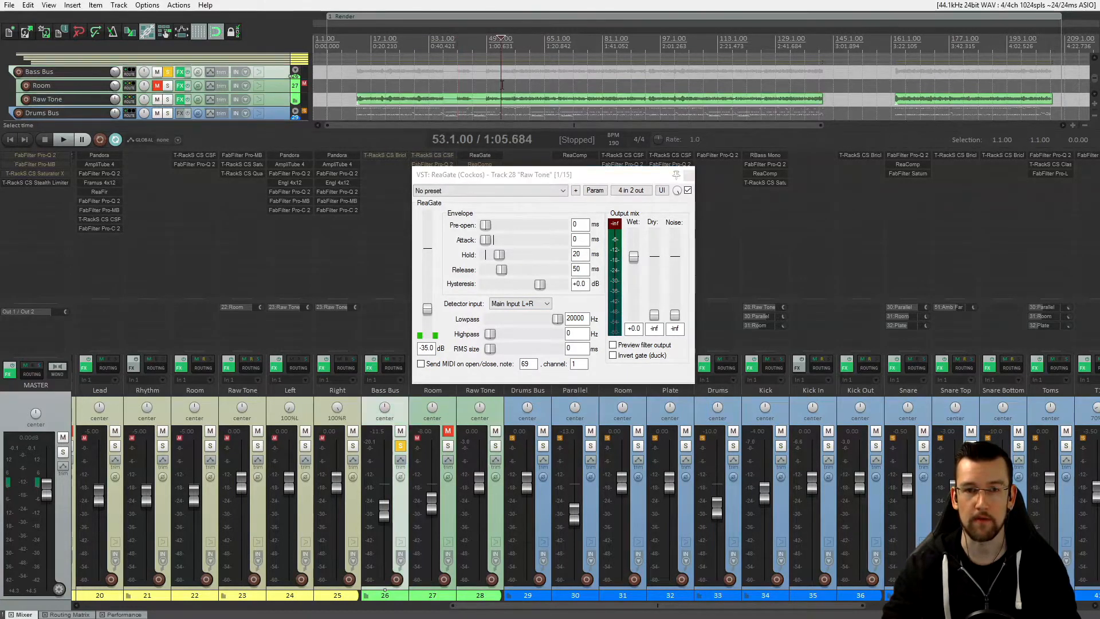
pyautogui.press('space')
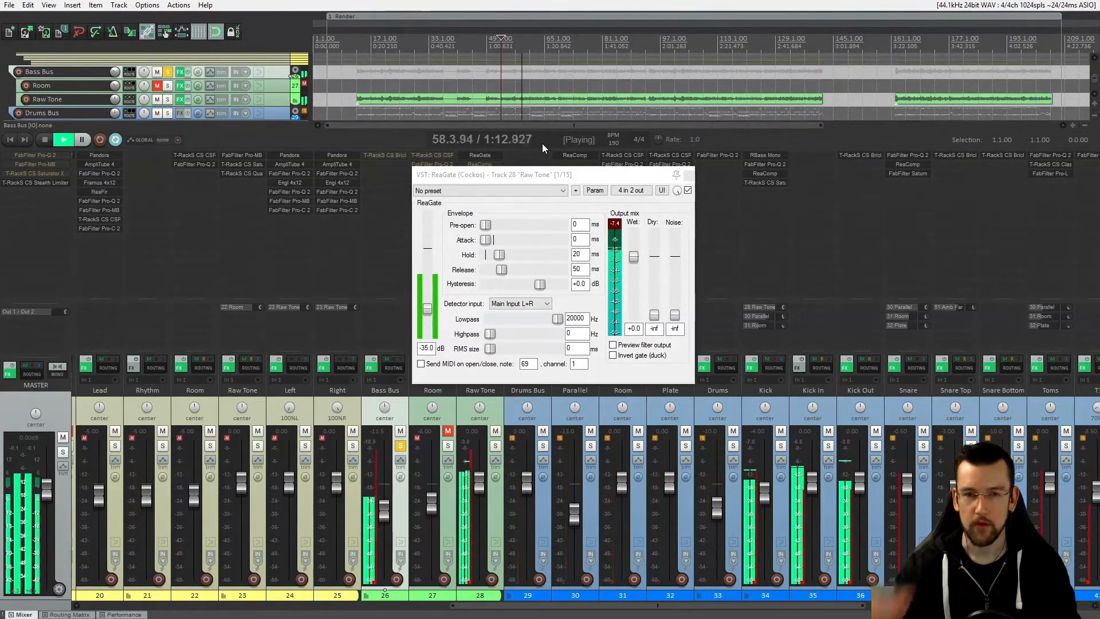
pyautogui.press('space')
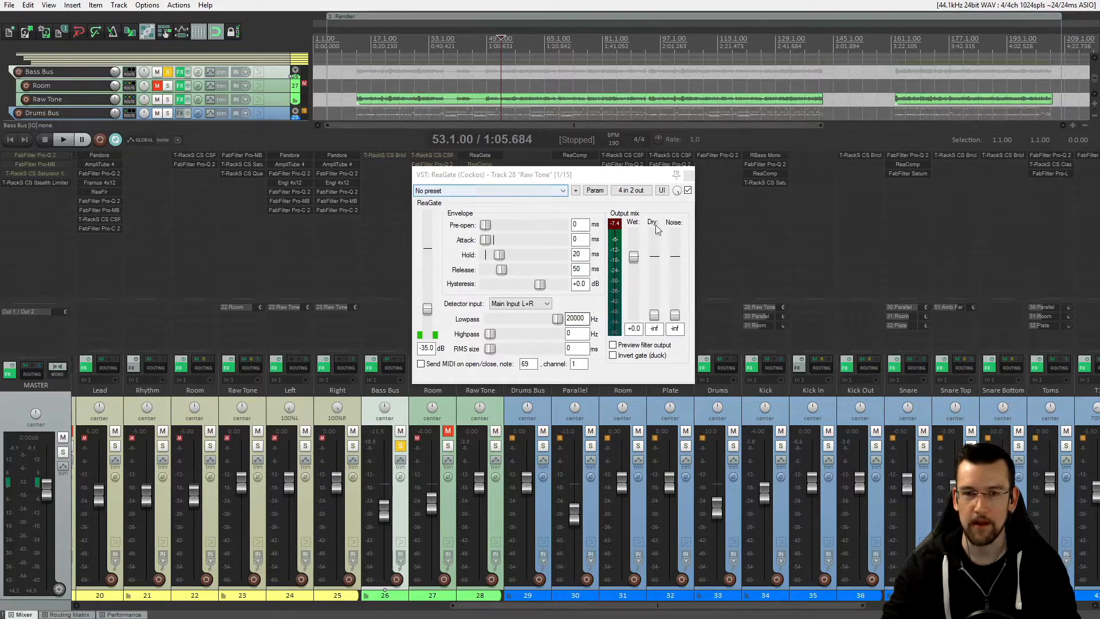
pyautogui.click(689, 177)
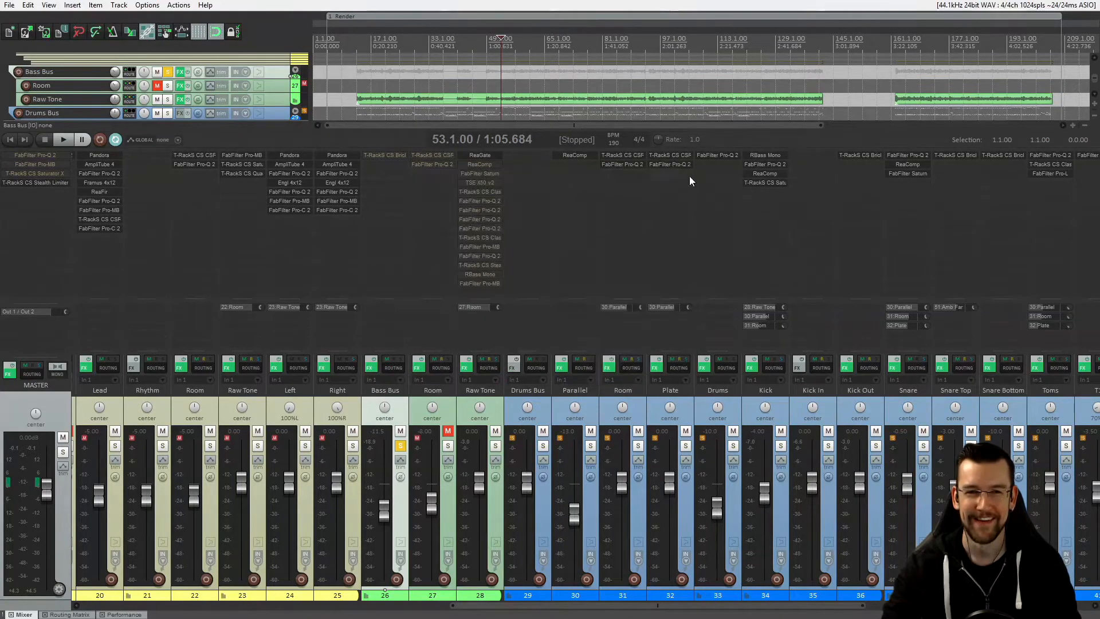
# - Enable ReaComp on the Raw Tone track, examine its settings and gain reduction during playback from bar 53, and close it
pyautogui.click(476, 166)
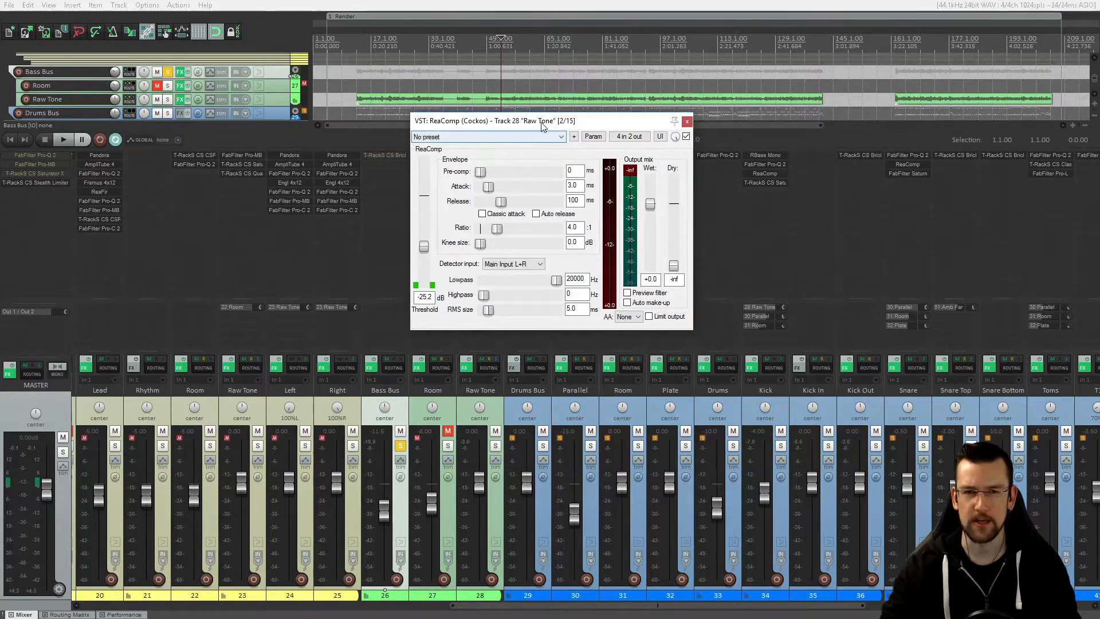
pyautogui.moveTo(542, 121); pyautogui.dragTo(531, 128)
pyautogui.press('space')
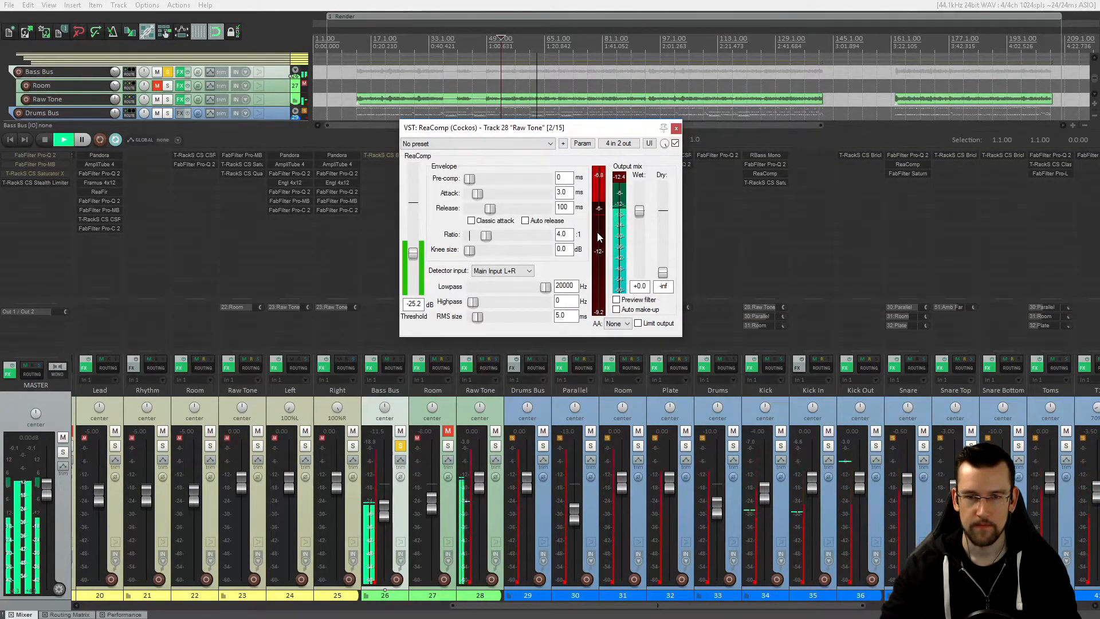
pyautogui.press('space')
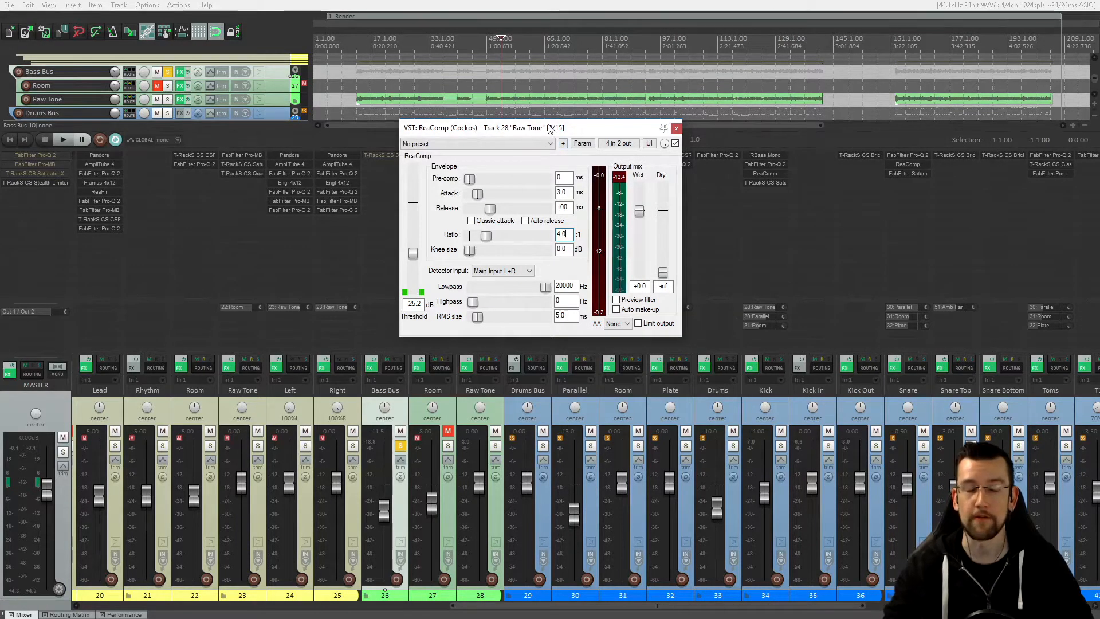
pyautogui.moveTo(540, 128); pyautogui.dragTo(534, 130)
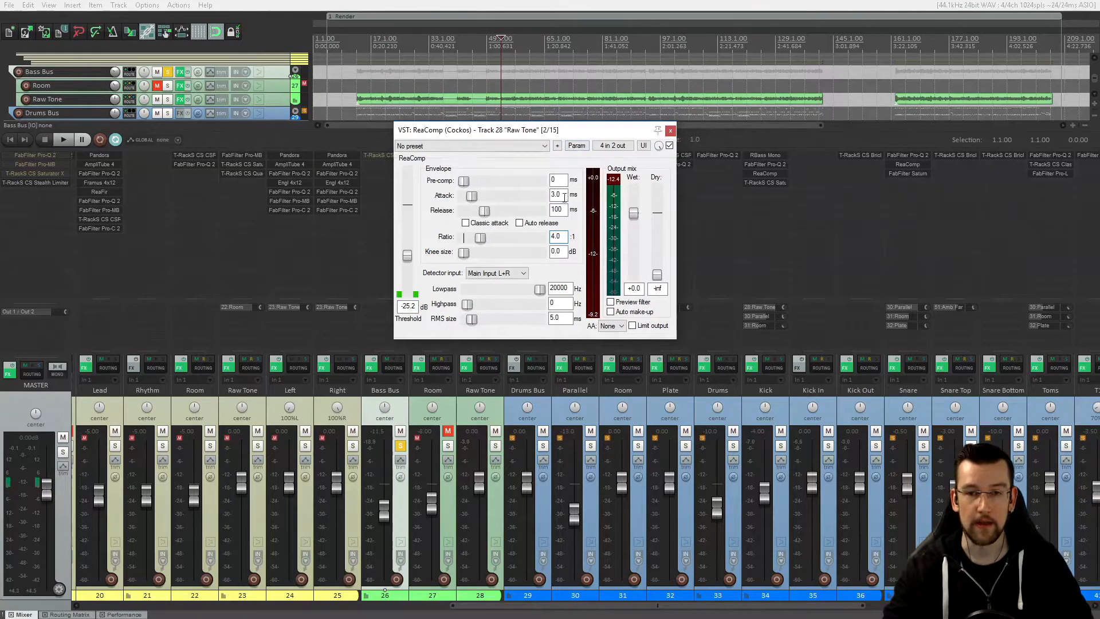
pyautogui.click(670, 133)
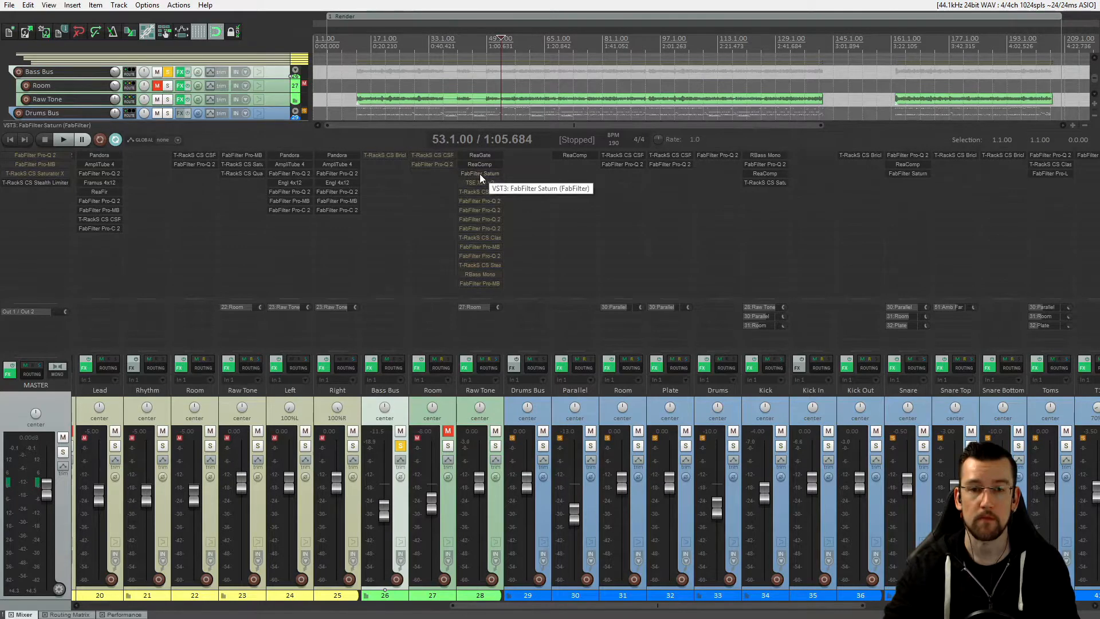
# - Enable FabFilter Saturn on the Raw Tone track and examine its band crossover frequency and the saturation settings of both bands
pyautogui.keyDown('shift'); pyautogui.click(478, 173); pyautogui.keyUp('shift')
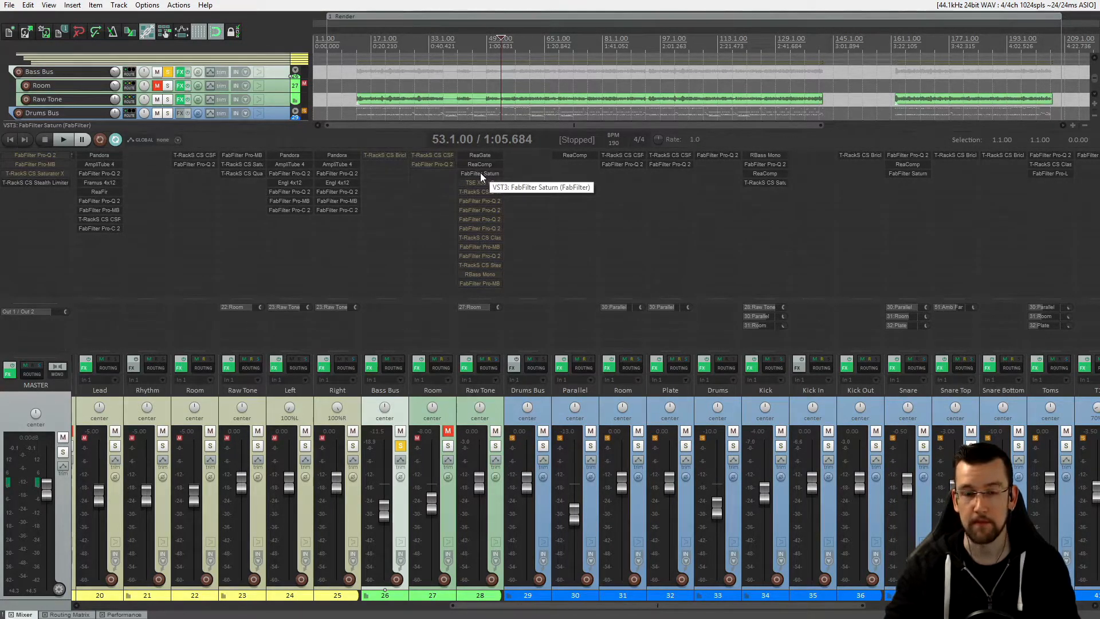
pyautogui.click(480, 173)
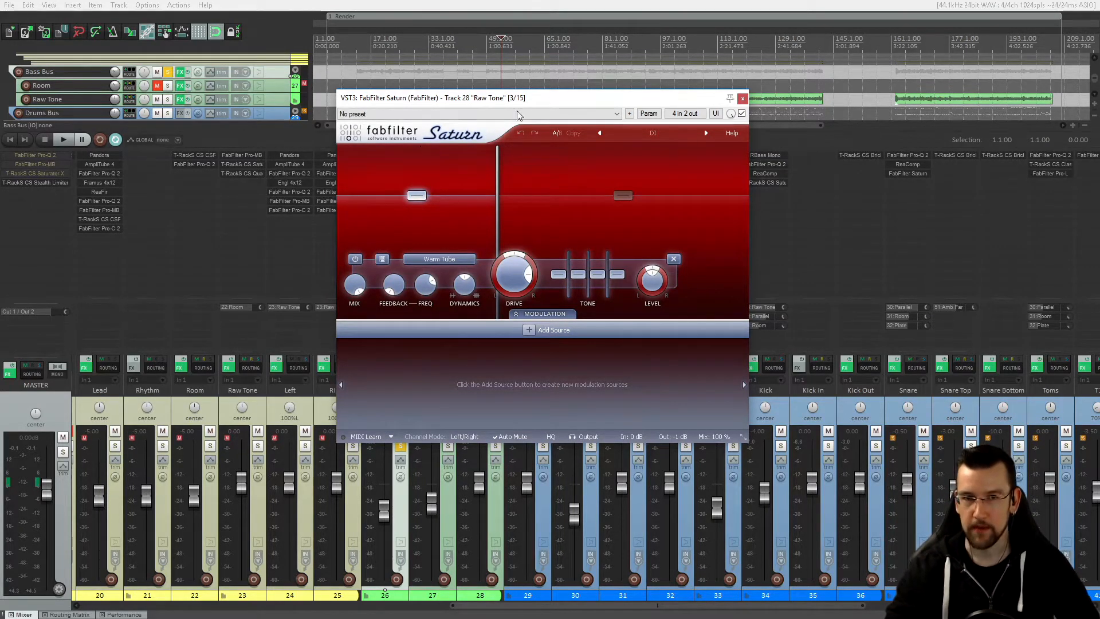
pyautogui.moveTo(540, 98); pyautogui.dragTo(546, 104)
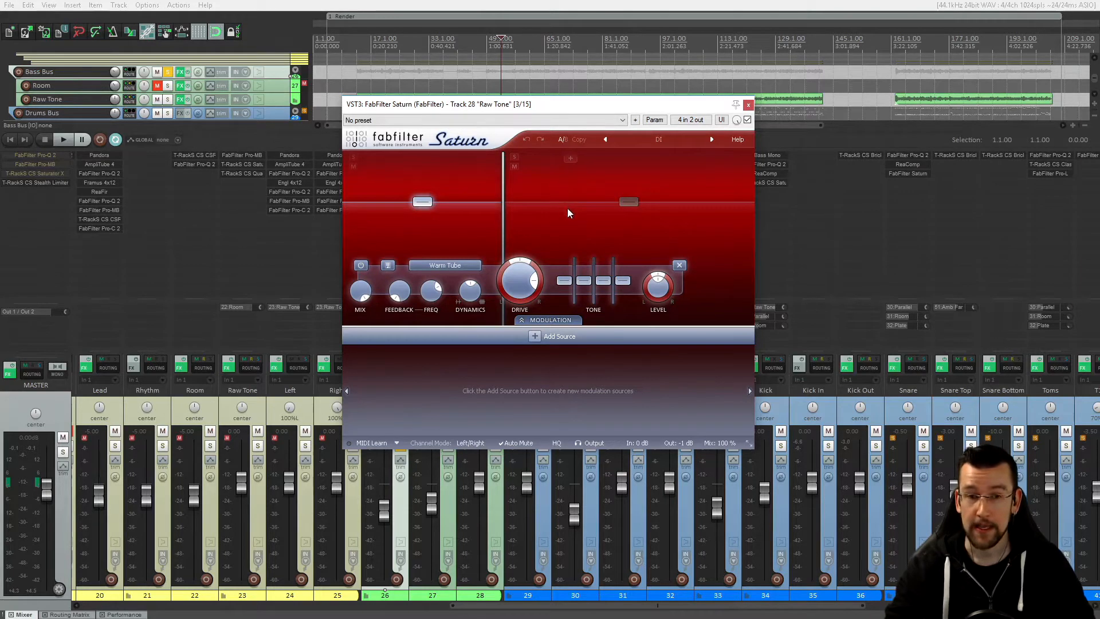
pyautogui.moveTo(557, 105); pyautogui.dragTo(562, 105)
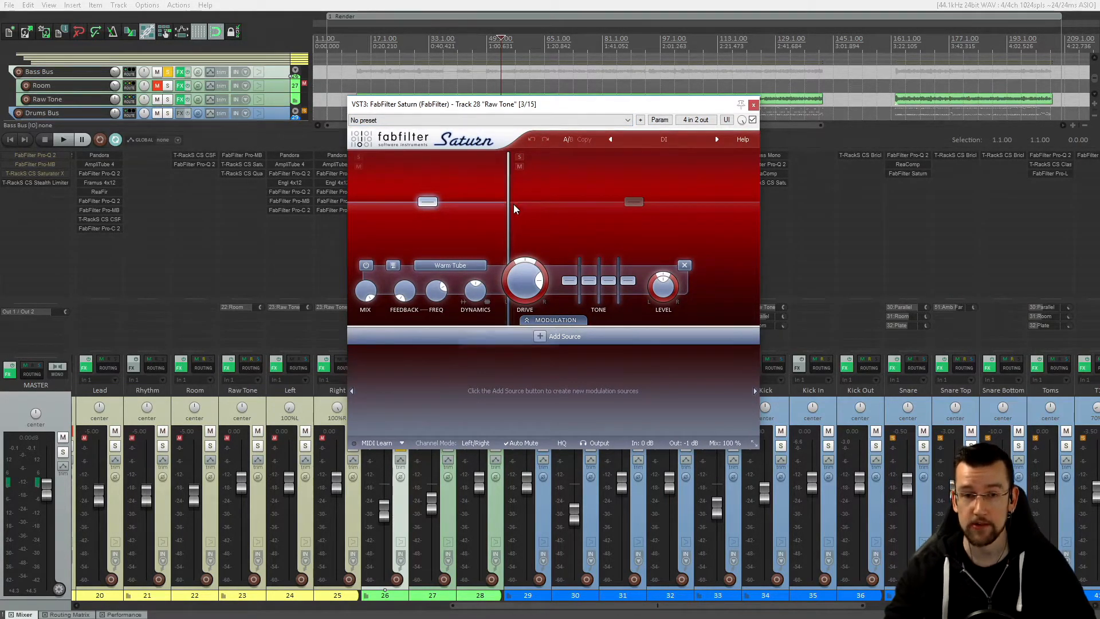
pyautogui.moveTo(509, 201)
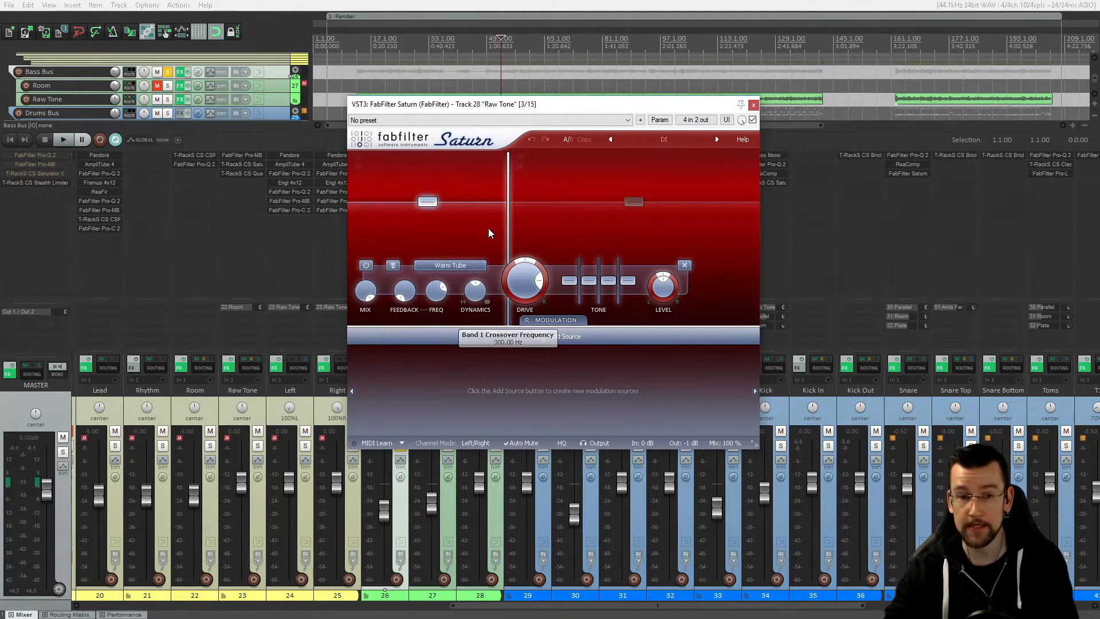
pyautogui.click(641, 204)
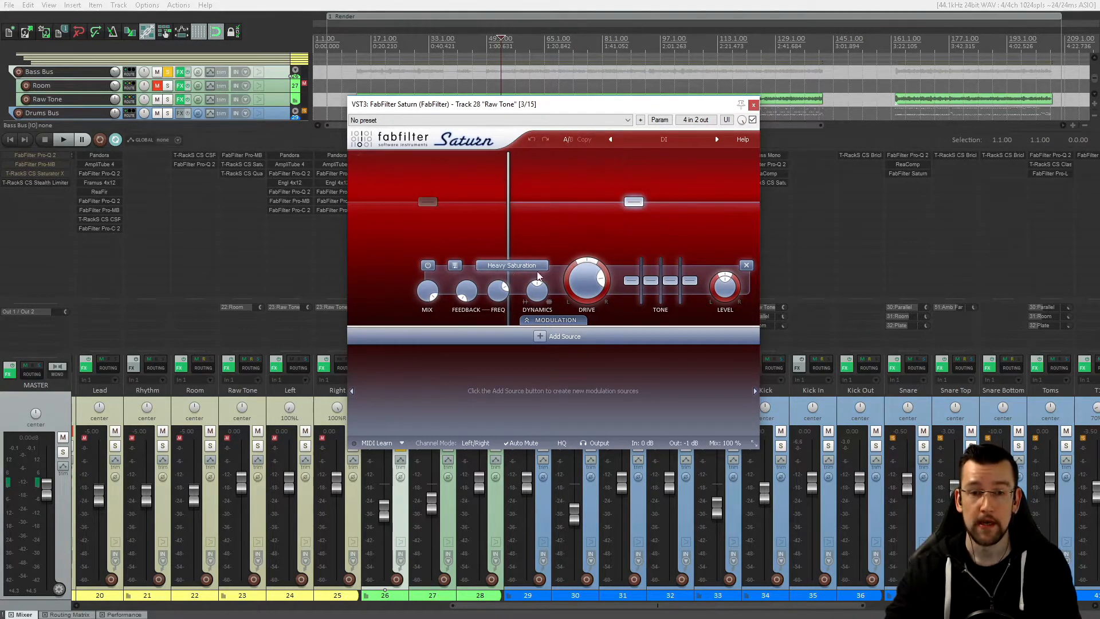
pyautogui.moveTo(486, 266)
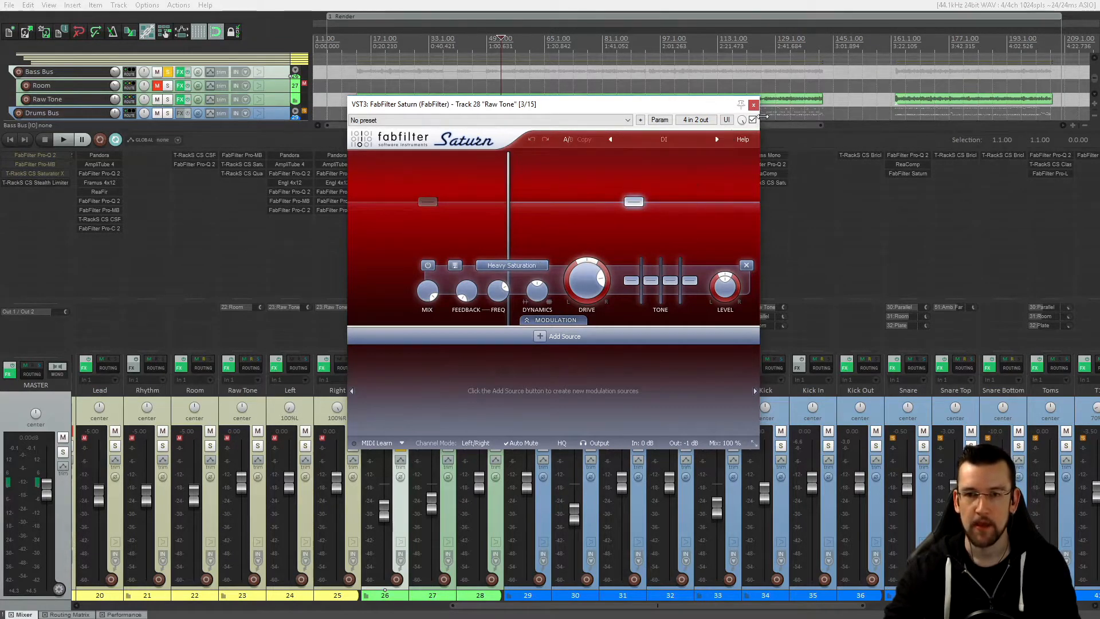
pyautogui.moveTo(561, 109); pyautogui.dragTo(585, 114)
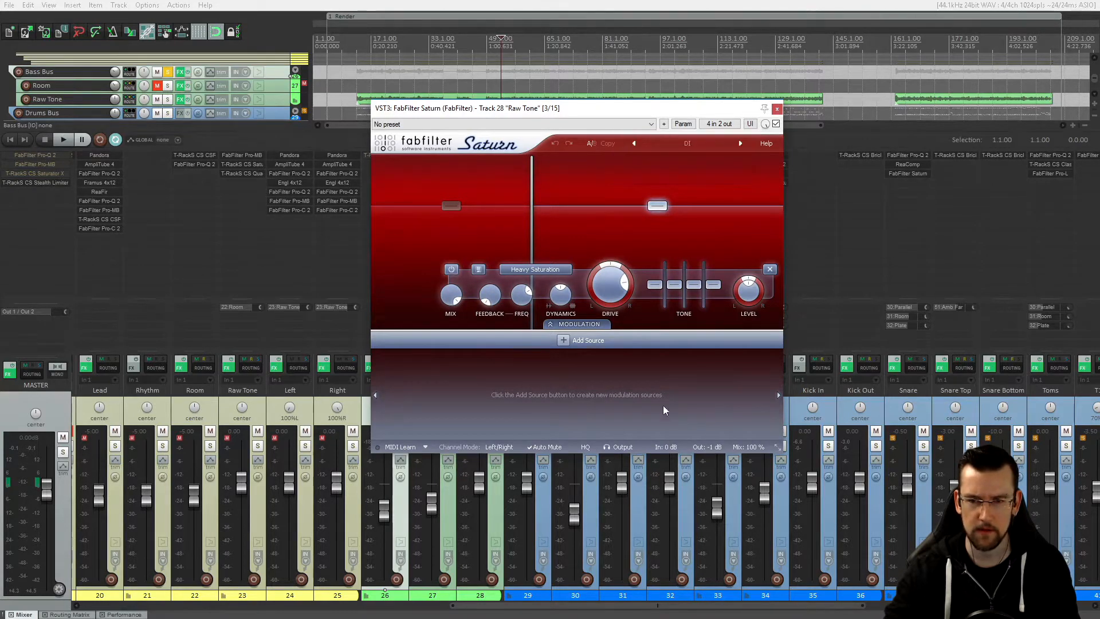
pyautogui.moveTo(746, 449)
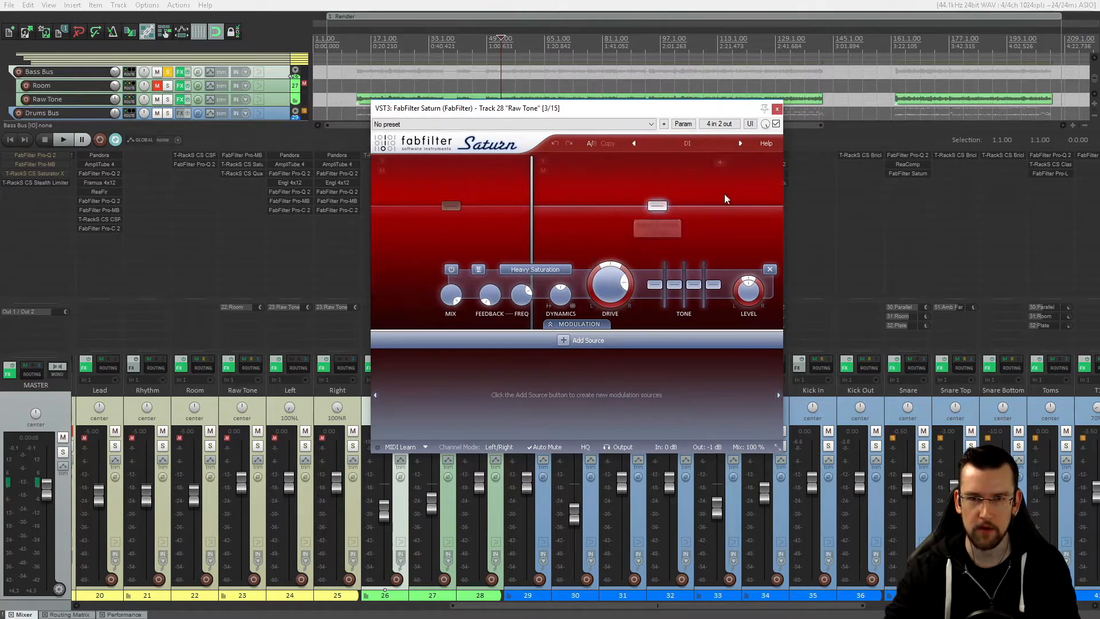
pyautogui.moveTo(622, 109)
pyautogui.mouseDown()
pyautogui.moveTo(597, 116)
pyautogui.moveTo(607, 124)
pyautogui.mouseUp()
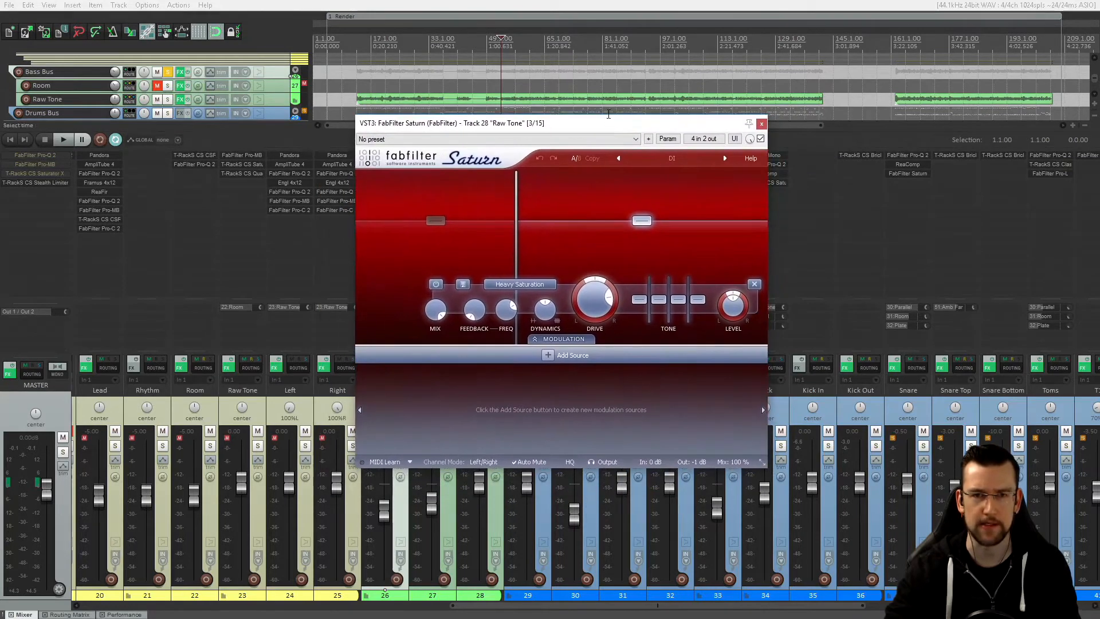
# - Compare the bass with Saturn bypassed and enabled during playback from bar 53, leaving it enabled and stopping playback
pyautogui.click(760, 138)
pyautogui.press('space')
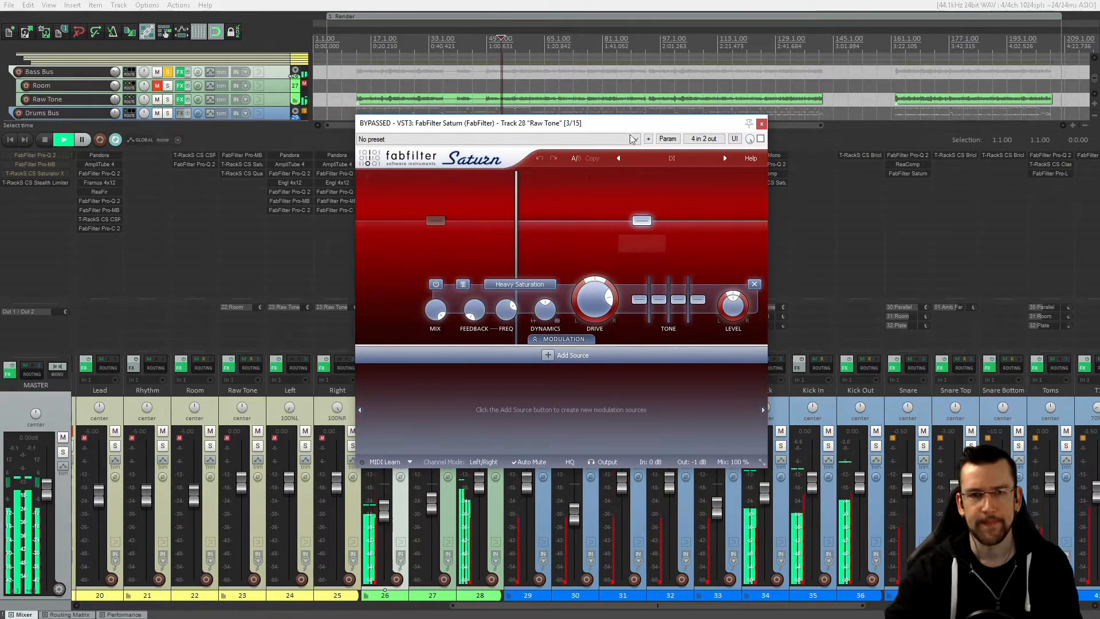
pyautogui.click(761, 139)
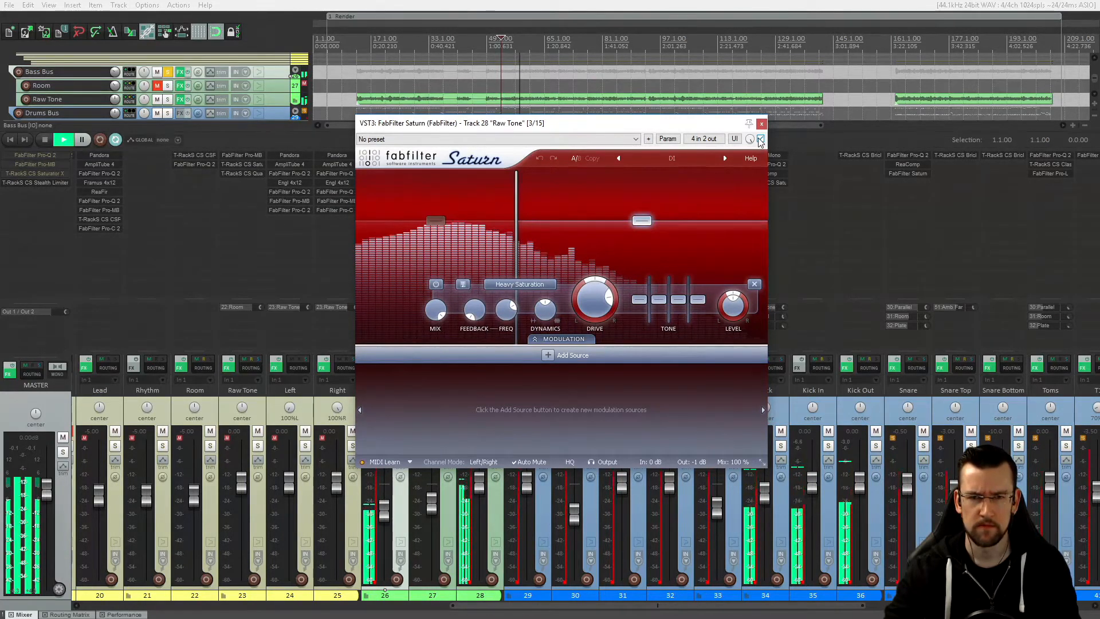
pyautogui.click(760, 139)
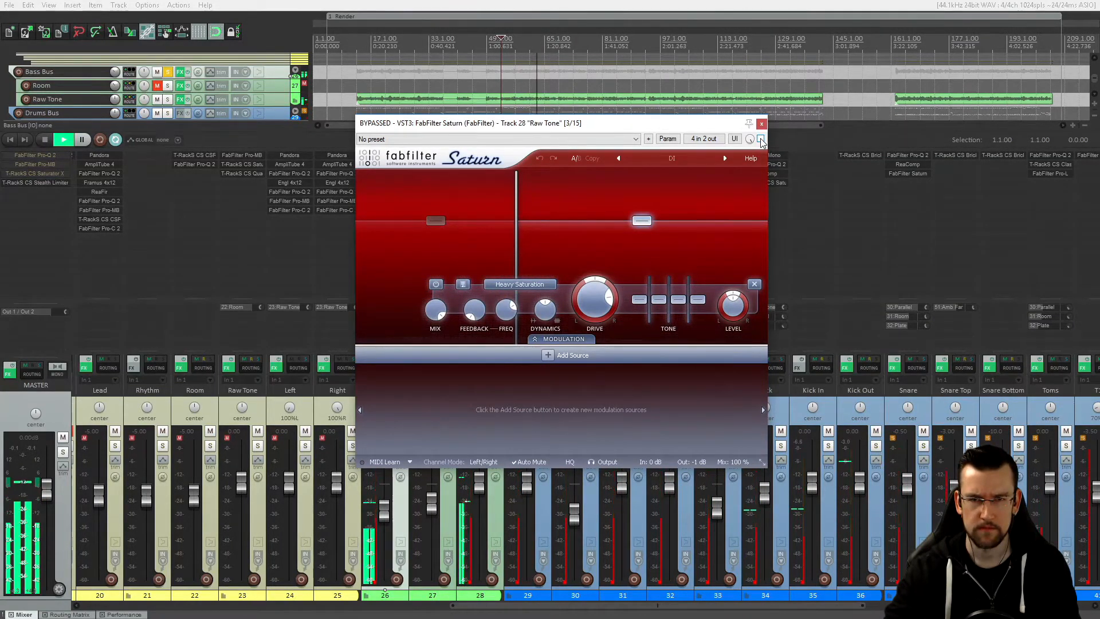
pyautogui.click(760, 139)
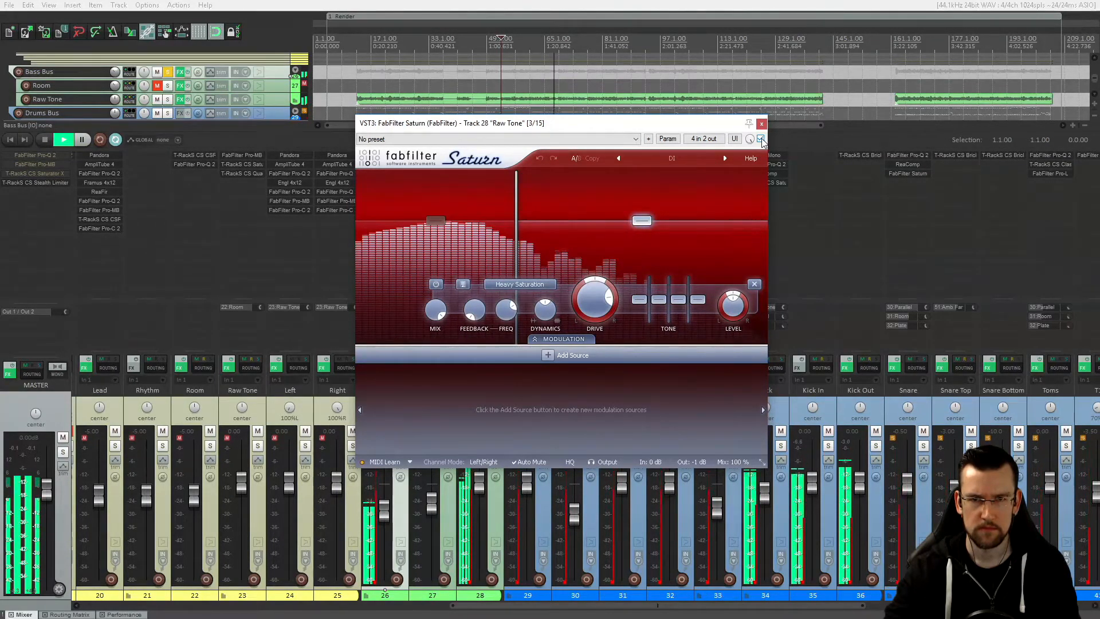
pyautogui.press('space')
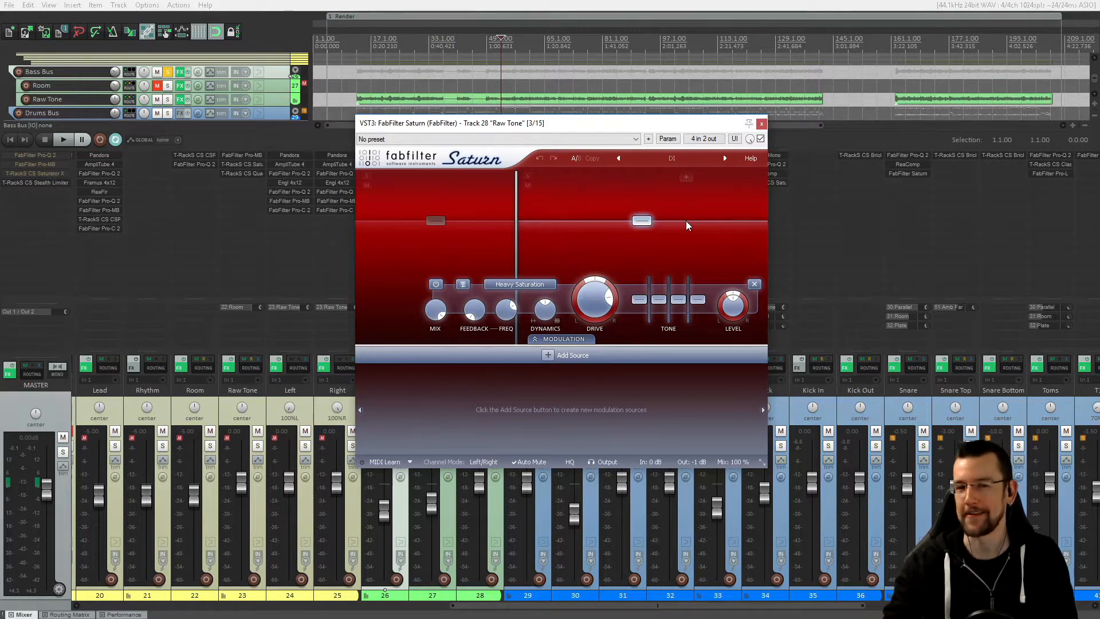
# - Audition the Saturn-processed bass once more from bar 53, stop playback, and close the plug-in
pyautogui.press('space')
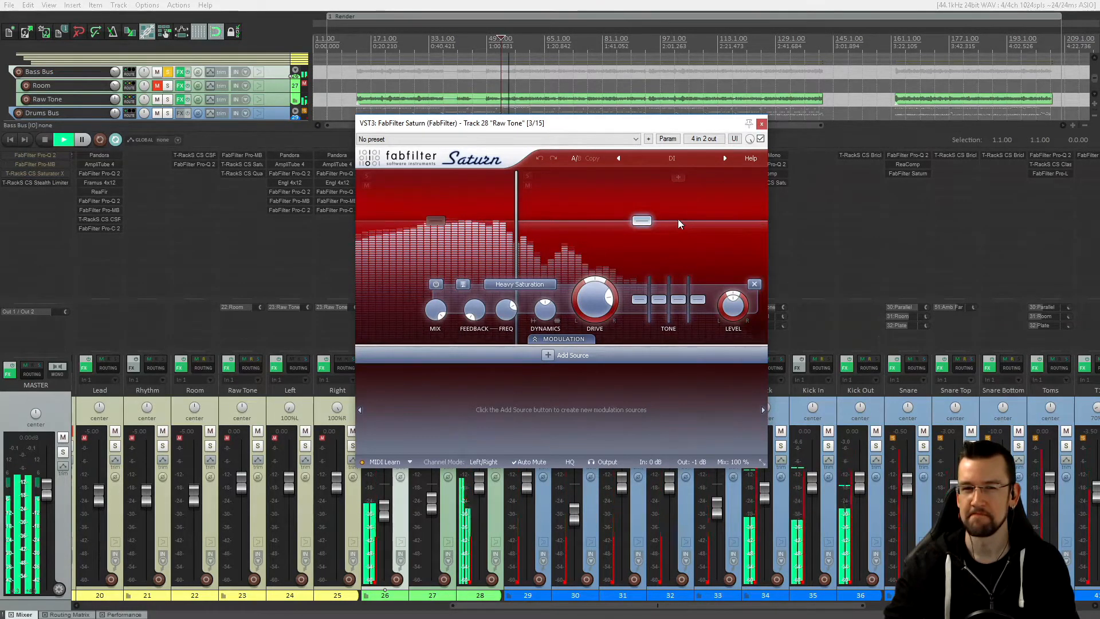
pyautogui.press('space')
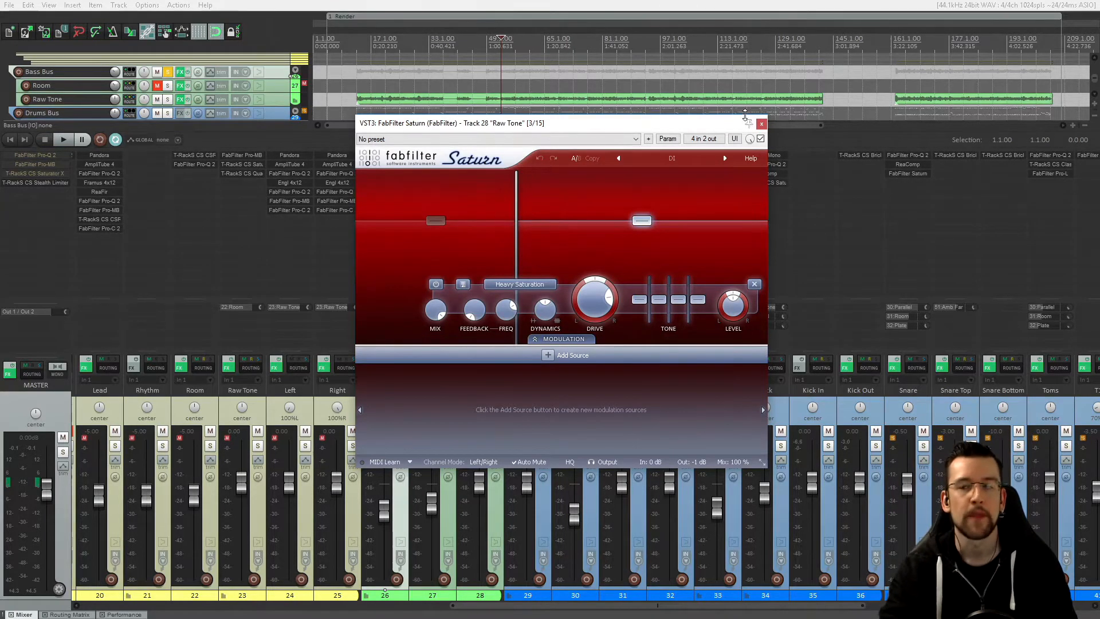
pyautogui.click(761, 124)
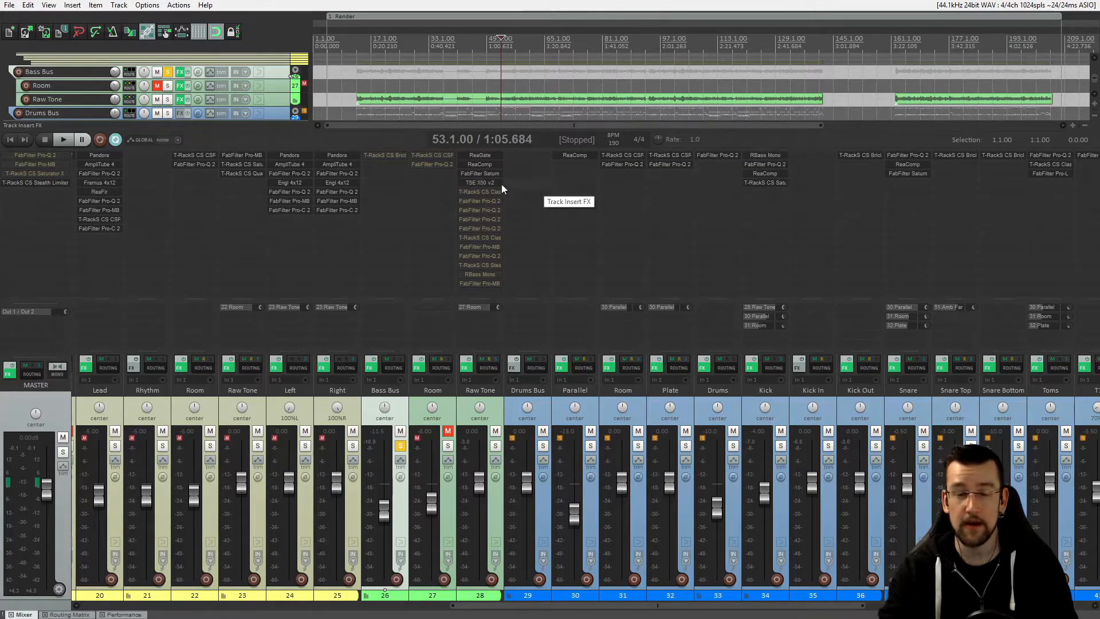
# - Open TSE X50 v2 on Raw Tone, examine its preamp, power amp and cabinet impulse response settings, and close it
pyautogui.click(482, 183)
pyautogui.click(499, 137)
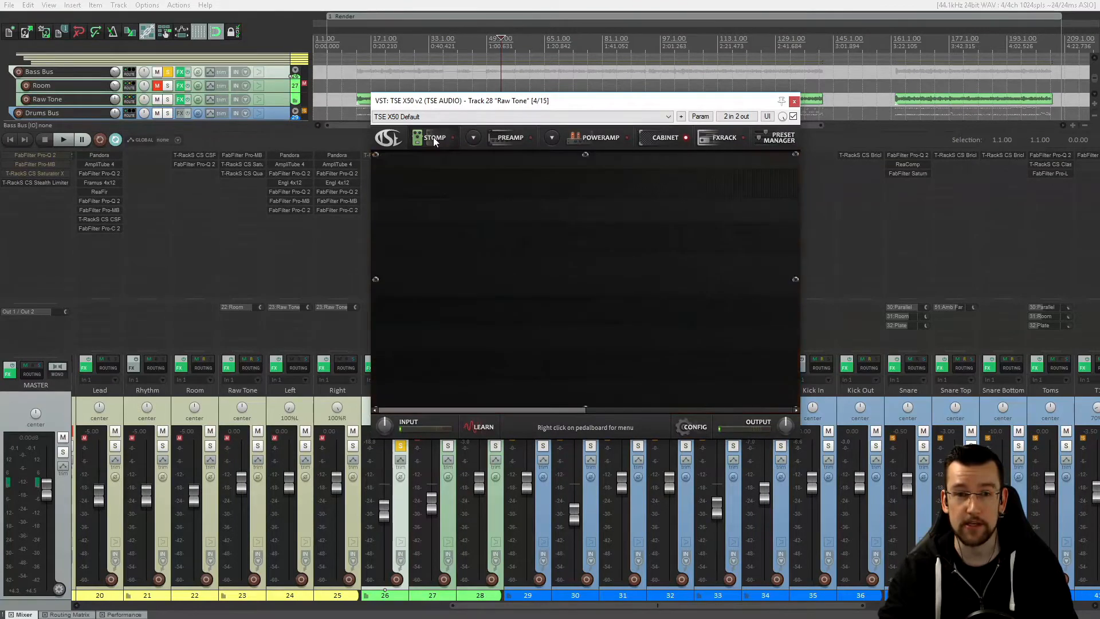
pyautogui.click(593, 139)
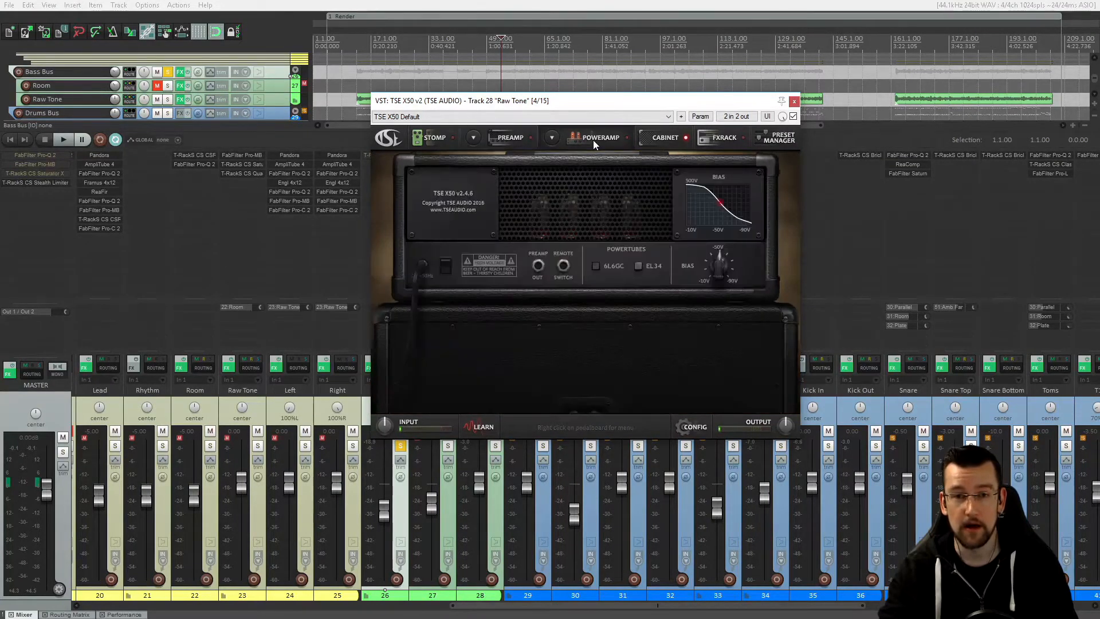
pyautogui.click(666, 138)
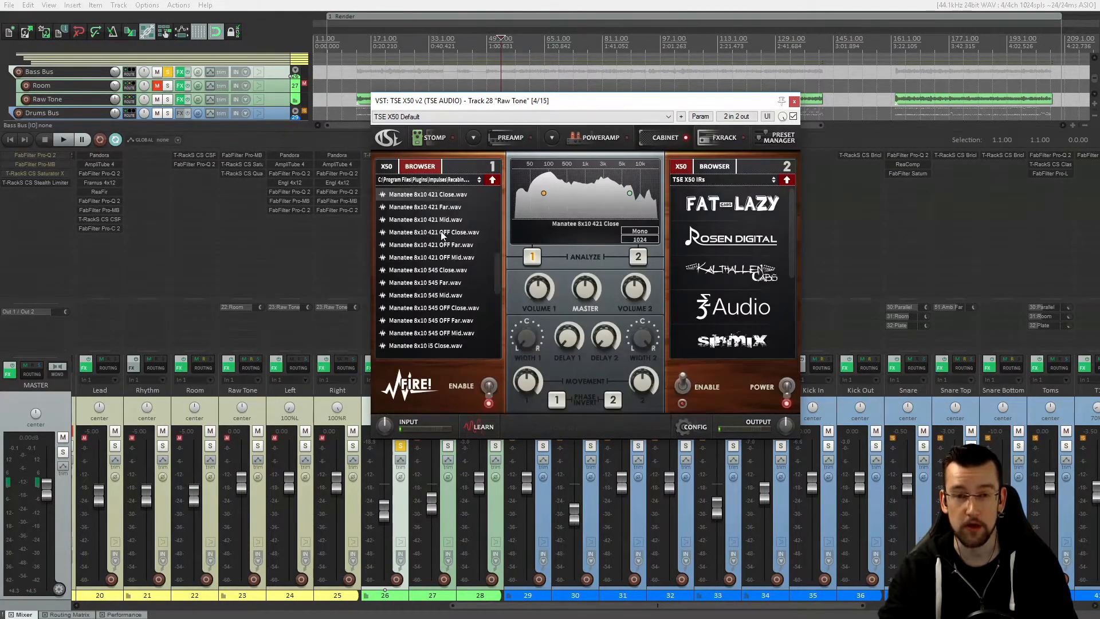
pyautogui.moveTo(499, 273); pyautogui.dragTo(499, 254)
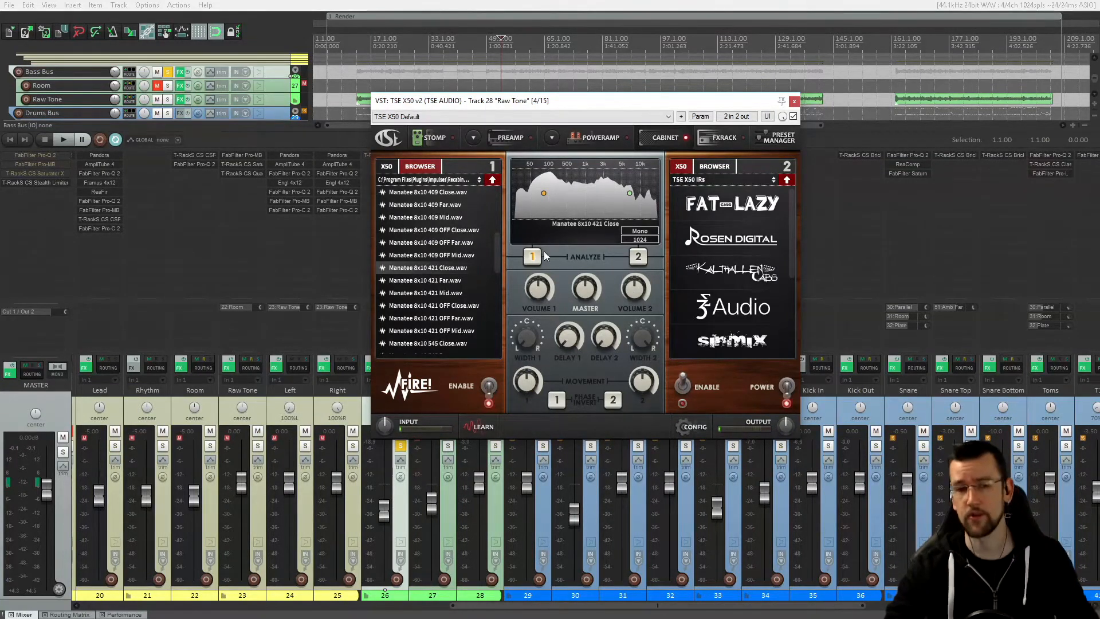
pyautogui.click(794, 102)
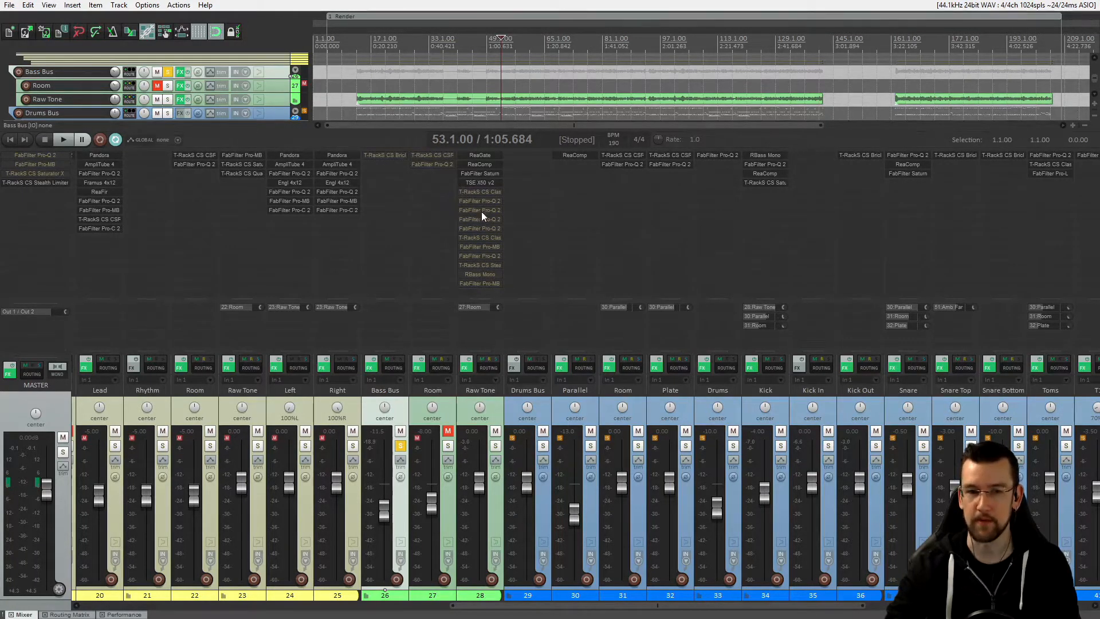
# - Compare the bass with TSE X50 v2 bypassed and enabled during playback from bar 53, leaving it enabled and stopping playback
pyautogui.keyDown('shift'); pyautogui.click(478, 183); pyautogui.keyUp('shift')
pyautogui.press('space')
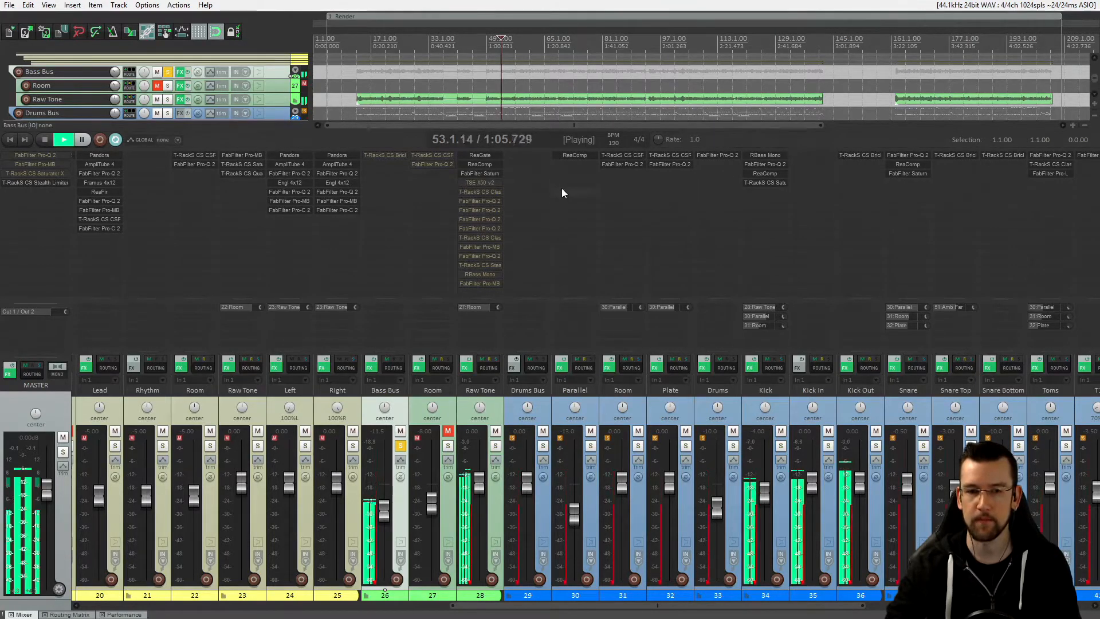
pyautogui.keyDown('shift'); pyautogui.click(480, 183); pyautogui.keyUp('shift')
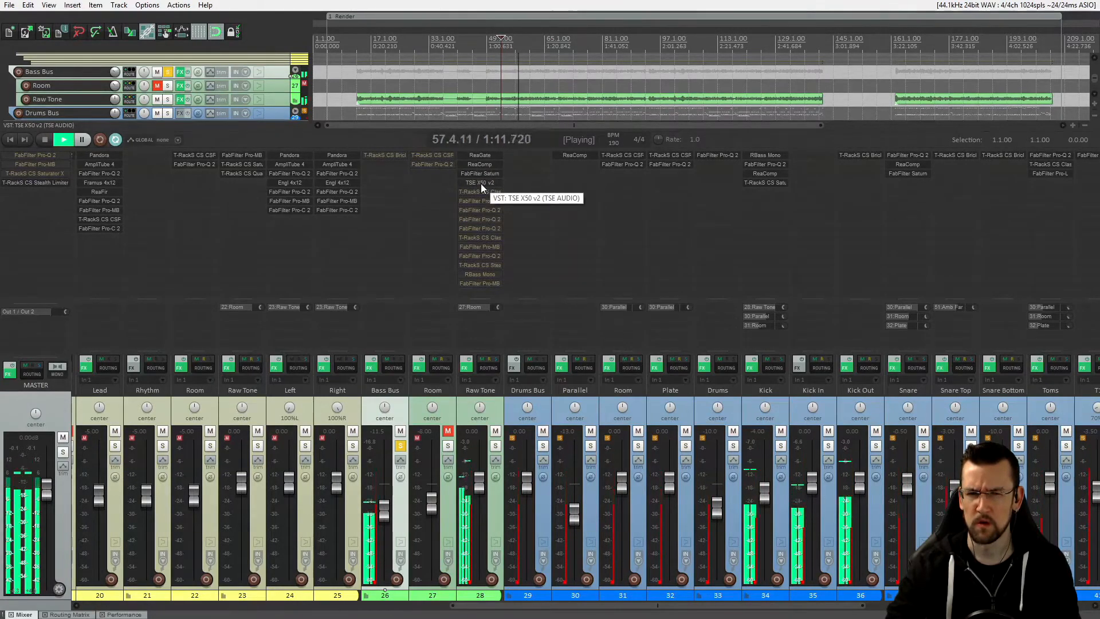
pyautogui.keyDown('shift'); pyautogui.click(480, 183); pyautogui.keyUp('shift')
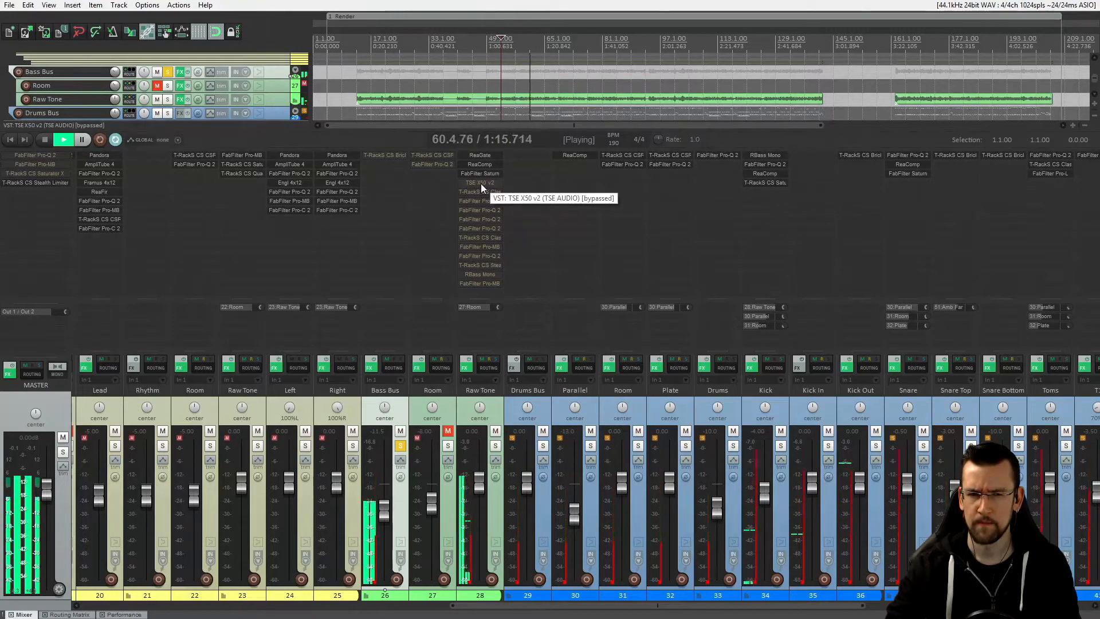
pyautogui.keyDown('shift'); pyautogui.click(480, 183); pyautogui.keyUp('shift')
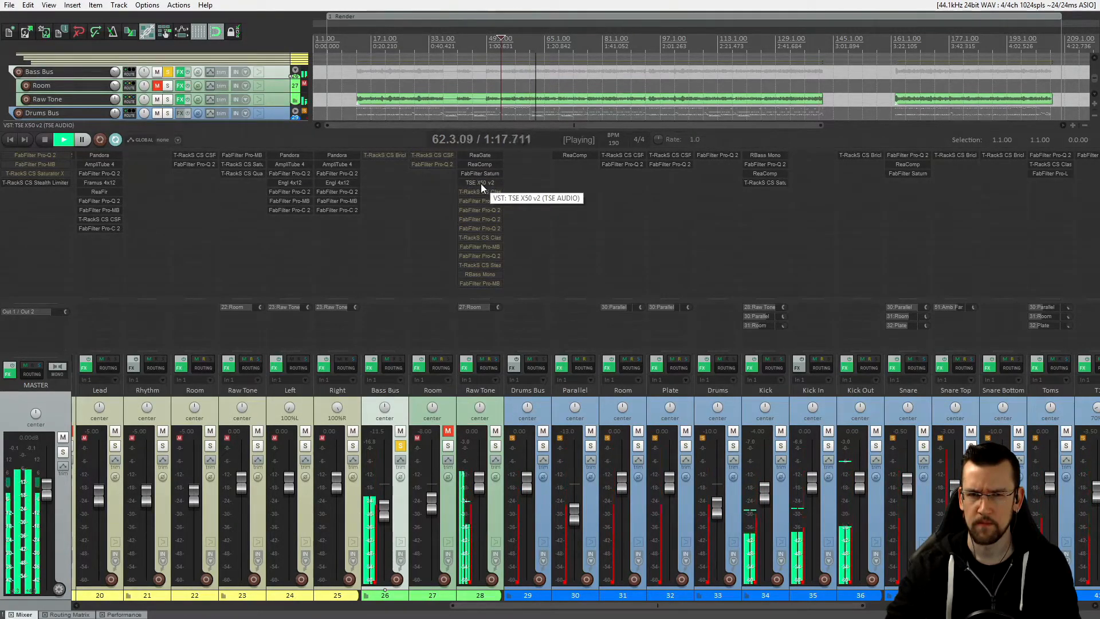
pyautogui.press('space')
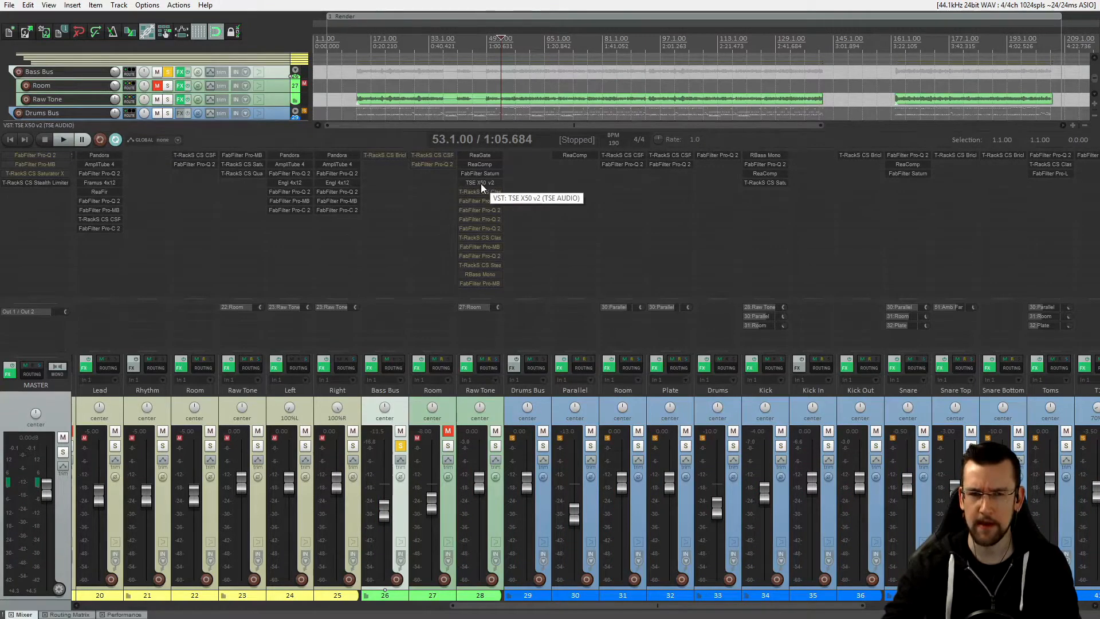
# - Audition the bass from bar 53 with both Saturn and TSE X50 v2 bypassed, stop playback, and re-enable both plug-ins
pyautogui.keyDown('shift'); pyautogui.click(480, 181); pyautogui.keyUp('shift')
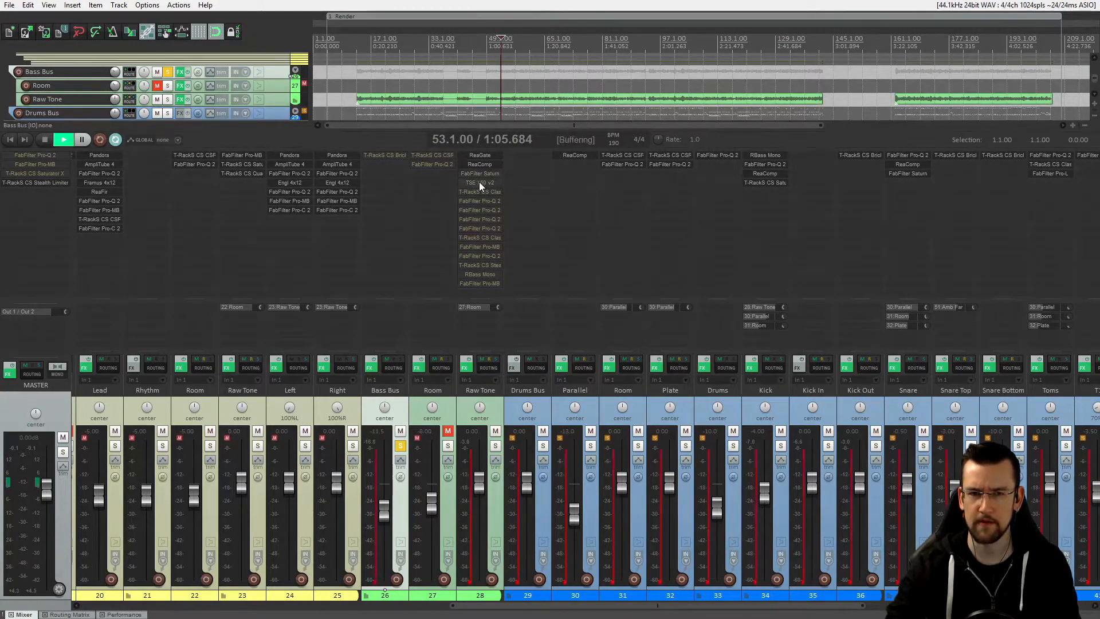
pyautogui.press('space')
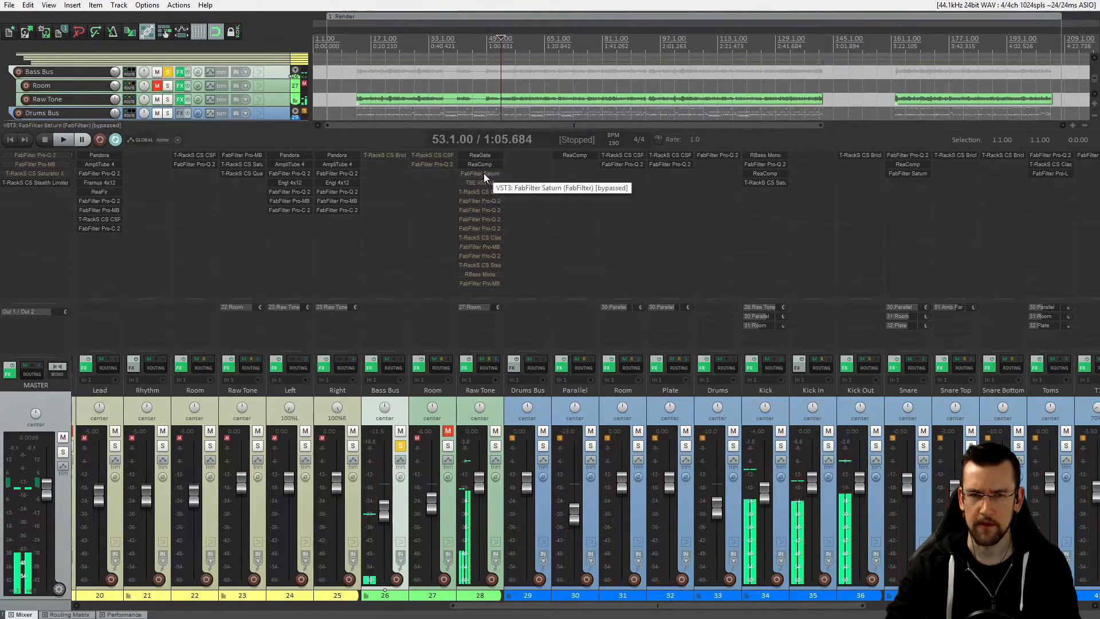
pyautogui.keyDown('shift'); pyautogui.click(479, 182); pyautogui.keyUp('shift')
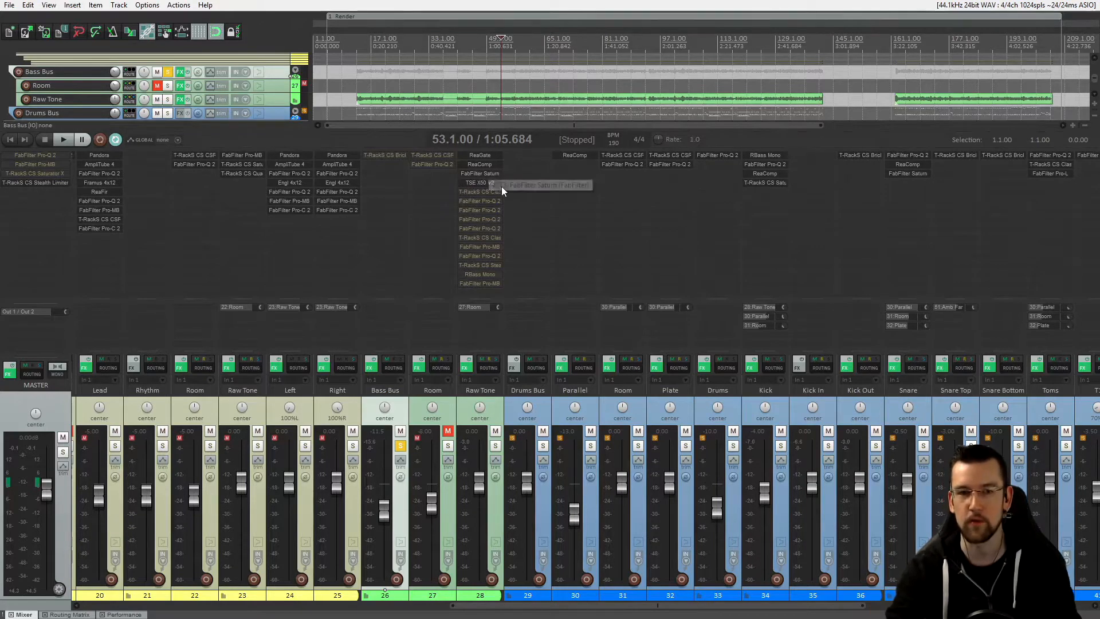
# - Play the bass from bar 53 while toggling TSE X50 v2 back on, replay it with the amp enabled, and stop playback
pyautogui.press('space')
pyautogui.keyDown('shift'); pyautogui.click(479, 182); pyautogui.keyUp('shift')
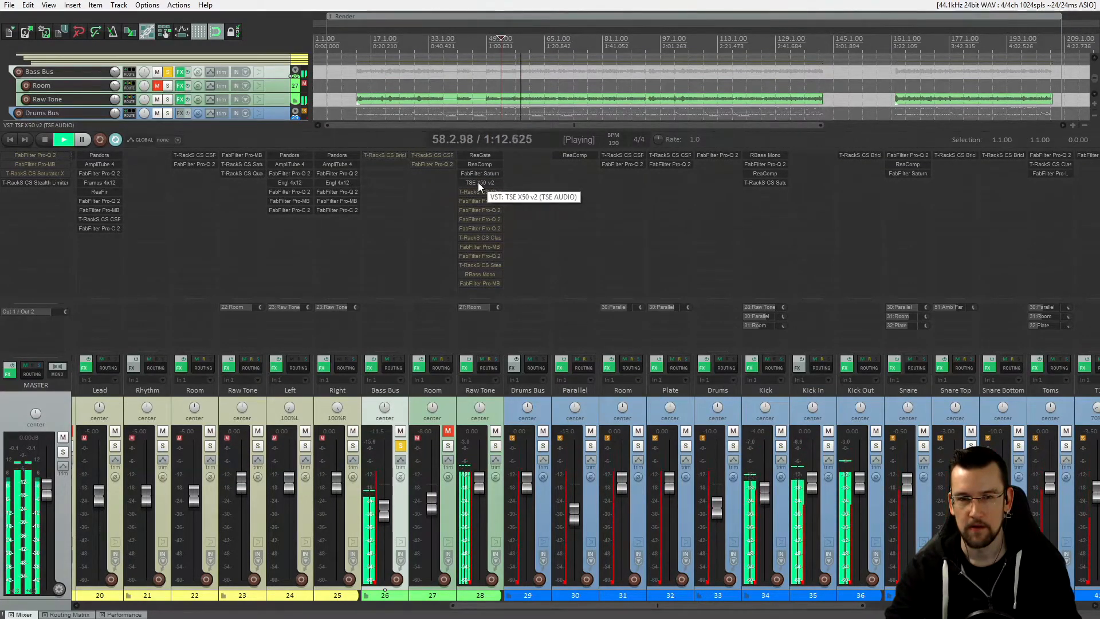
pyautogui.press('space')
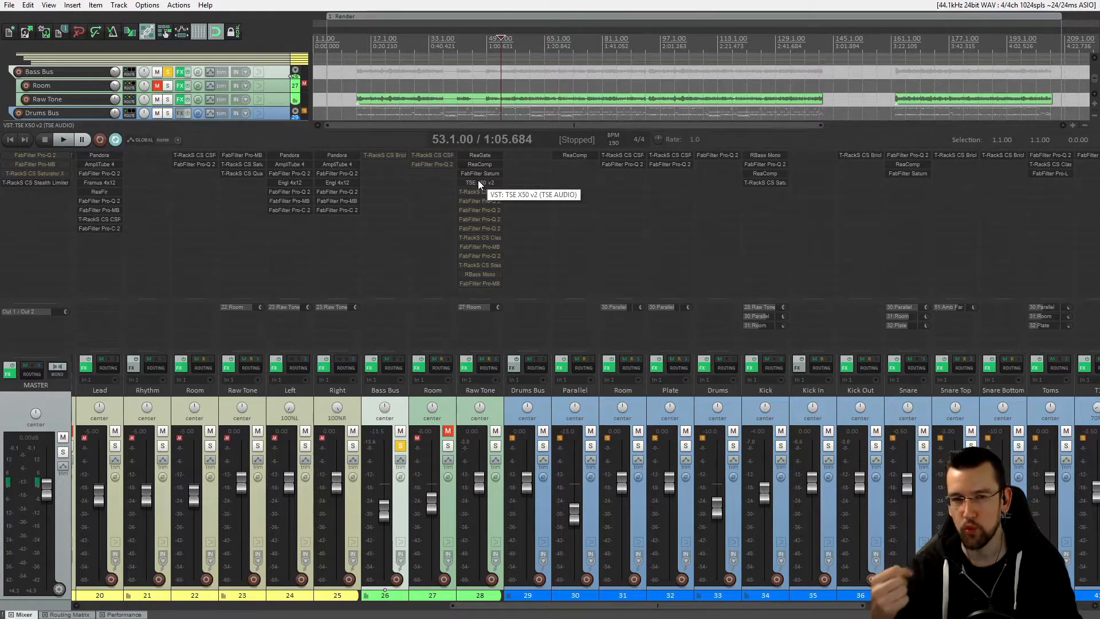
pyautogui.press('space')
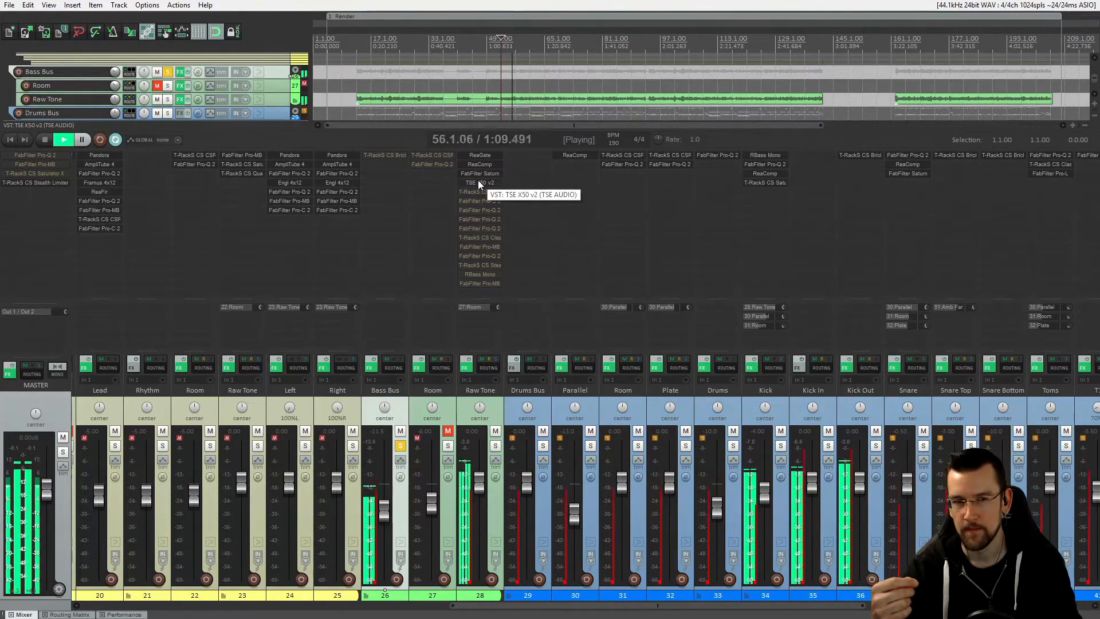
pyautogui.press('space')
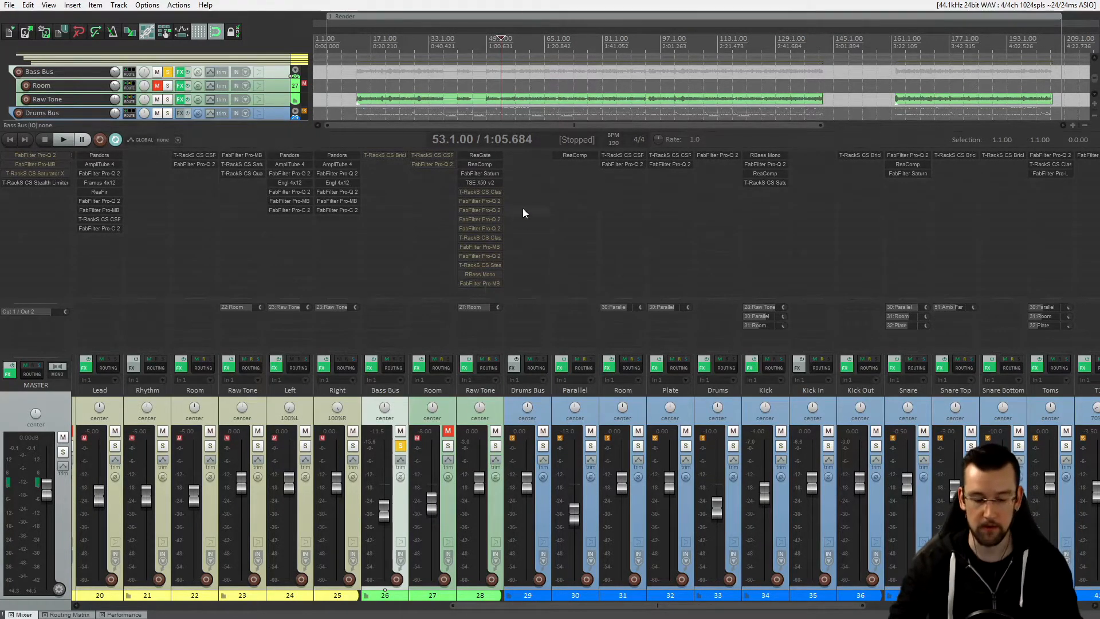
# - Play the soloed bass from bar 53, stop, unsolo the Bass Bus, and replay the passage with the full drums
pyautogui.press('space')
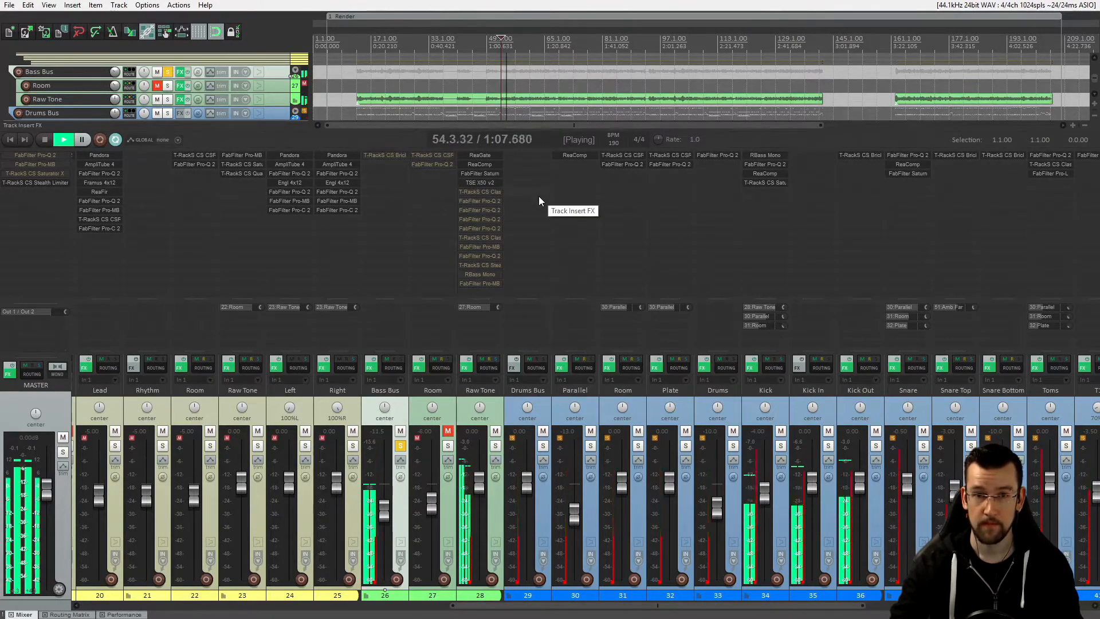
pyautogui.press('space')
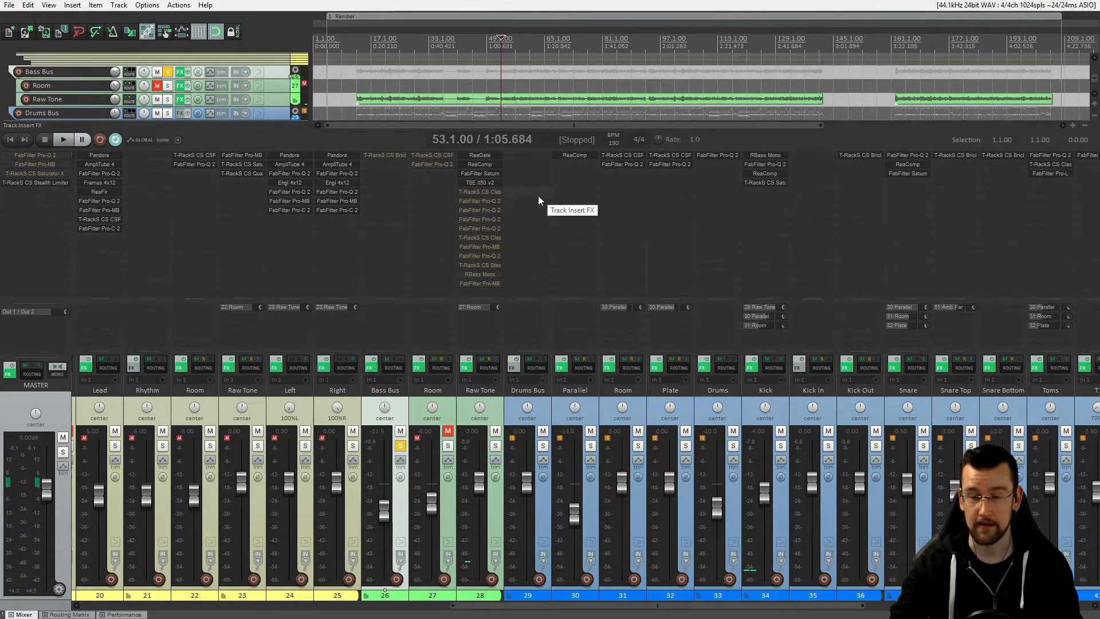
pyautogui.click(400, 445)
pyautogui.press('space')
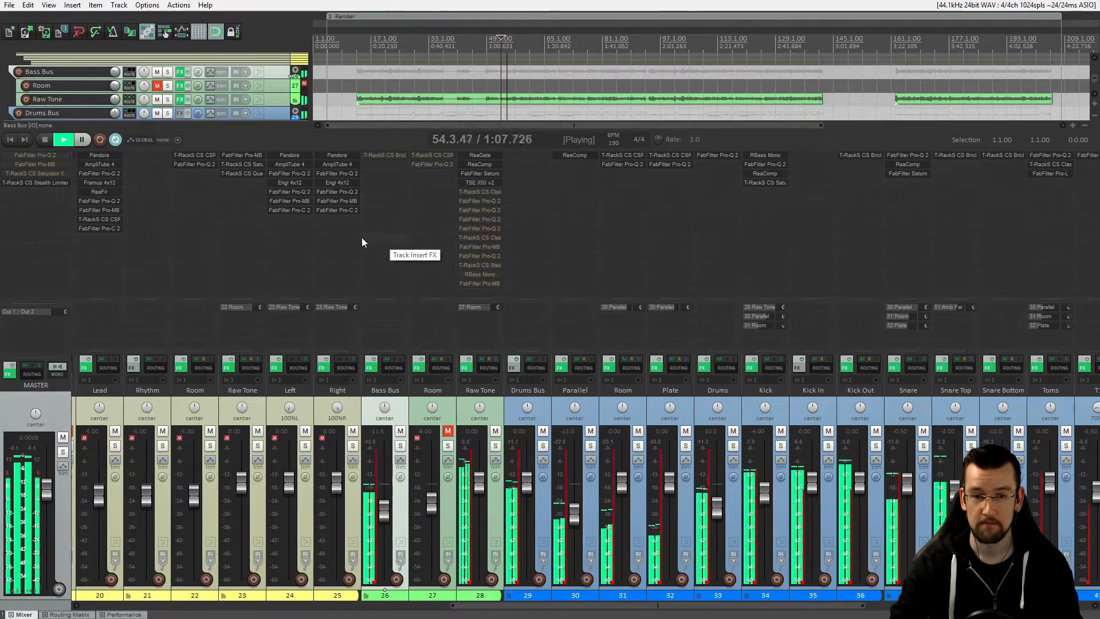
pyautogui.hscroll(5, 294, 448)
pyautogui.hscroll(-5, 416, 449)
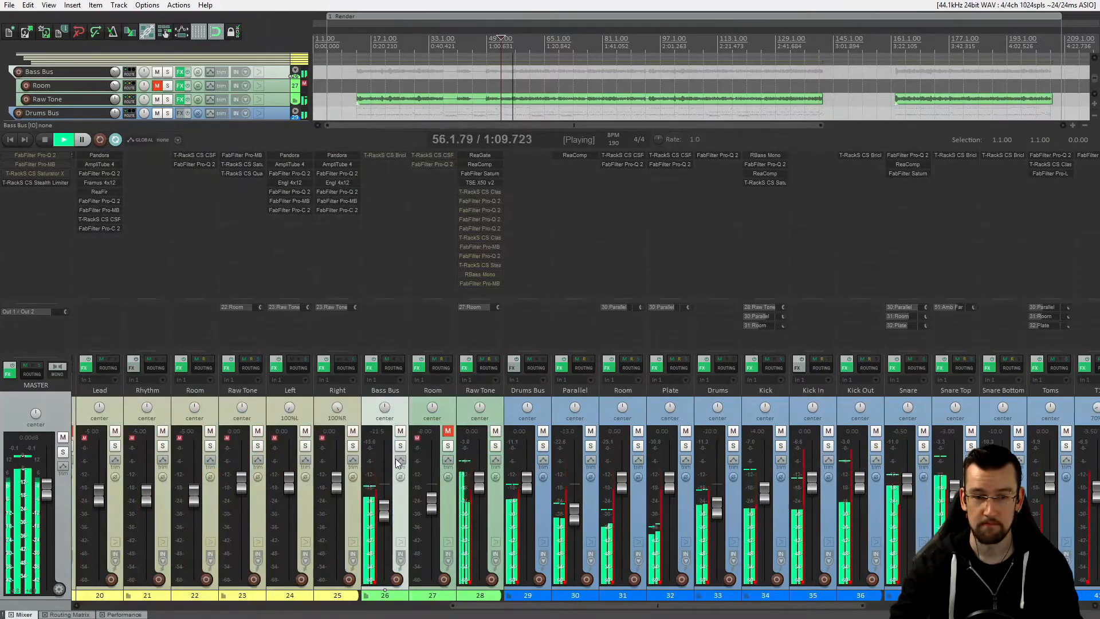
pyautogui.hscroll(5, 395, 458)
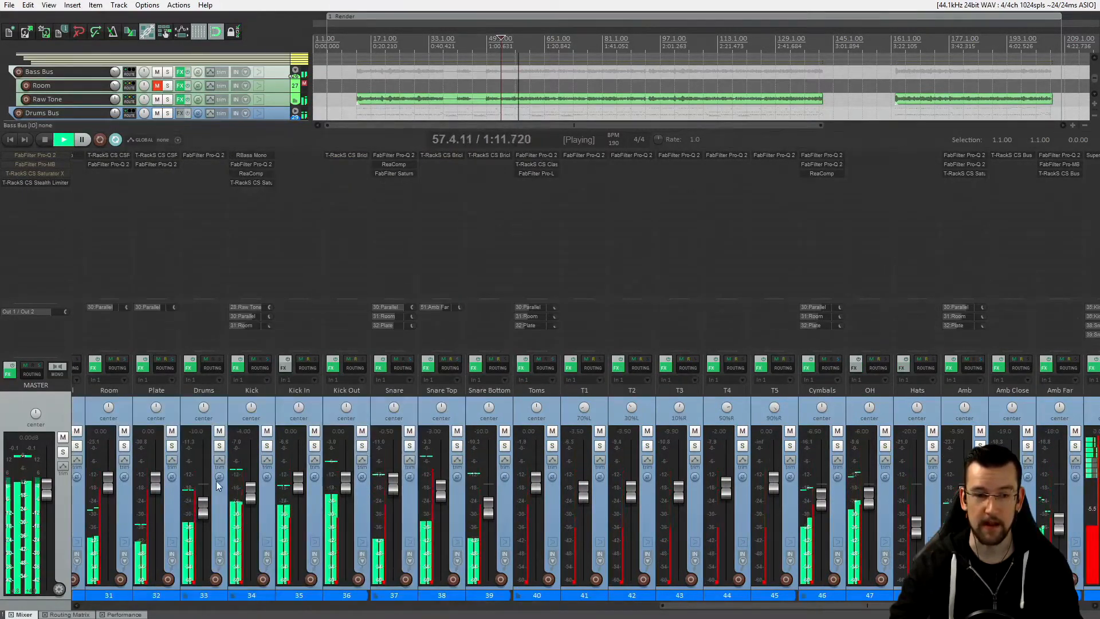
# - Unmute the Guitars Bus during playback, replay from bar 53 to hear bass, drums and guitars together, stop, and mute the guitars again
pyautogui.hotkey('ctrl', 'm')
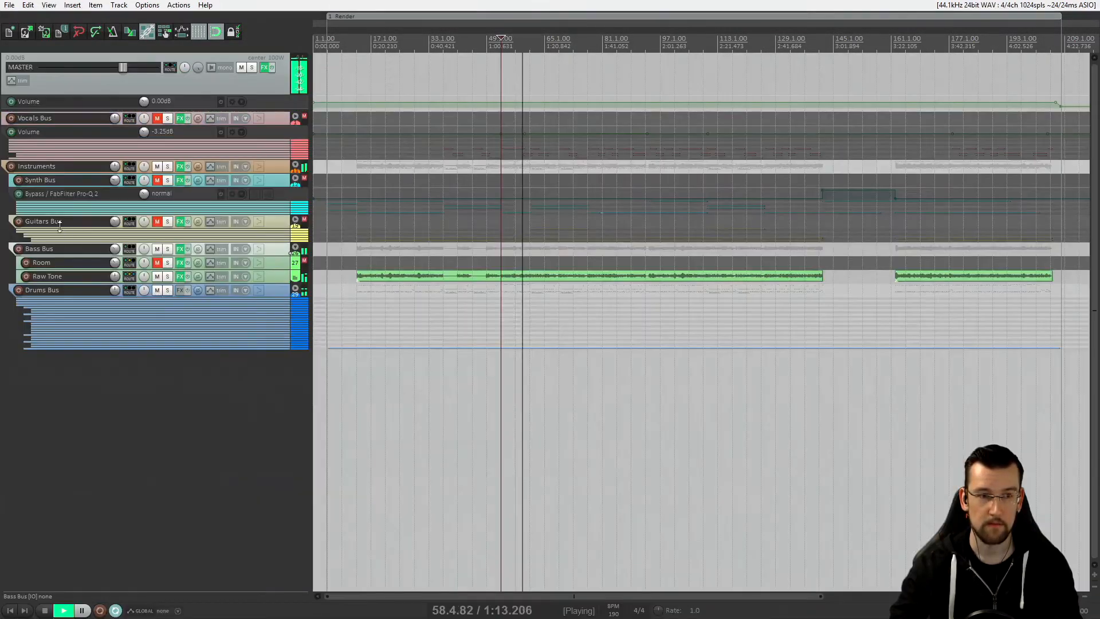
pyautogui.click(158, 222)
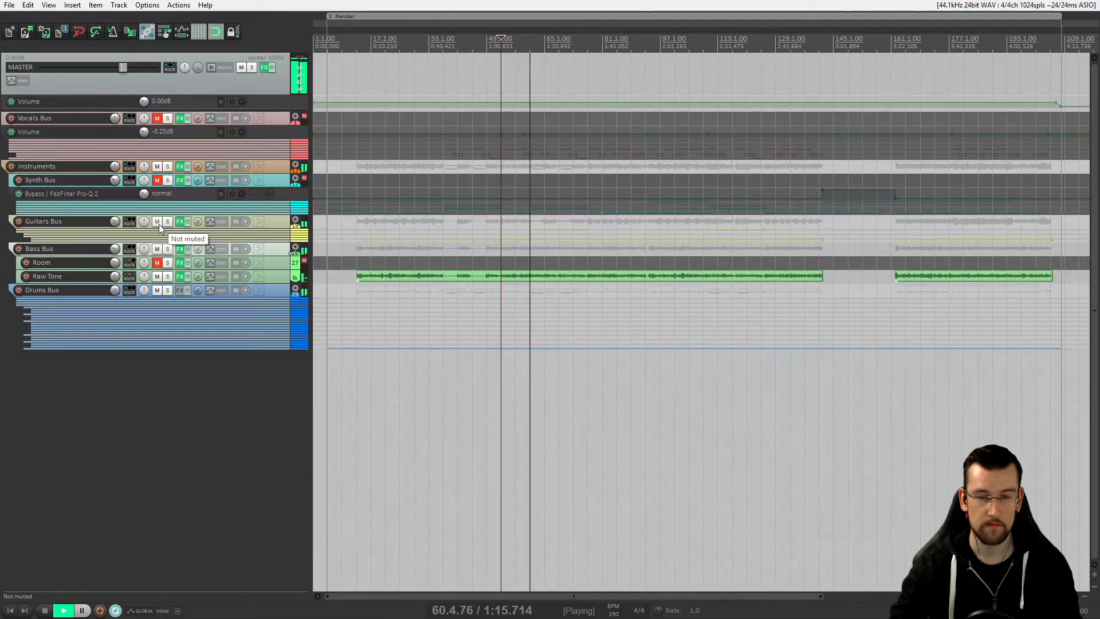
pyautogui.press('space')
pyautogui.press('space')
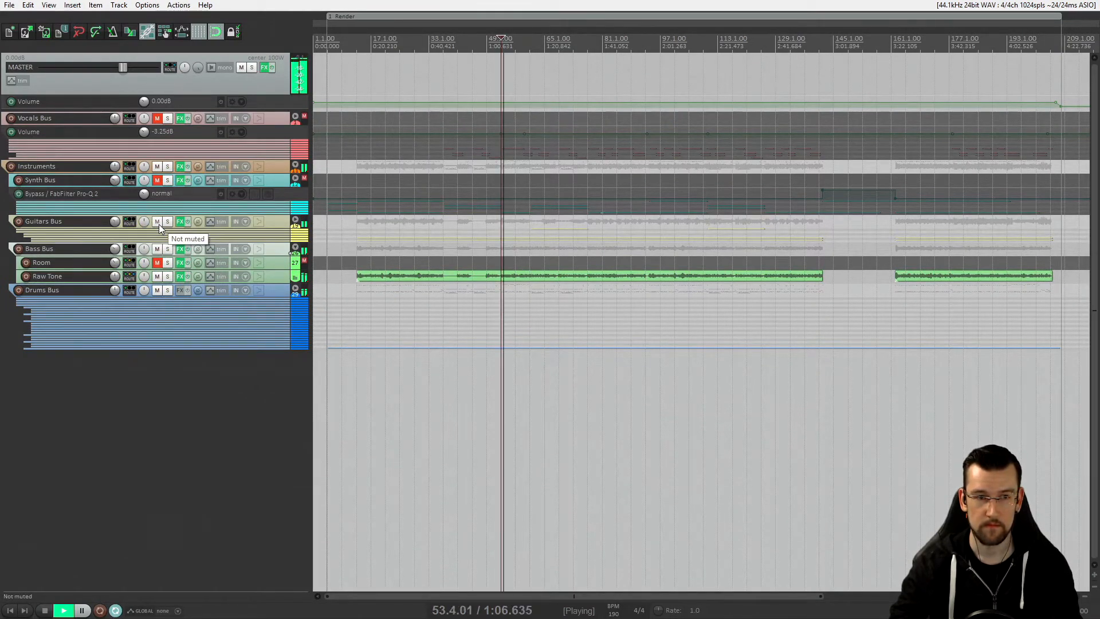
pyautogui.press('space')
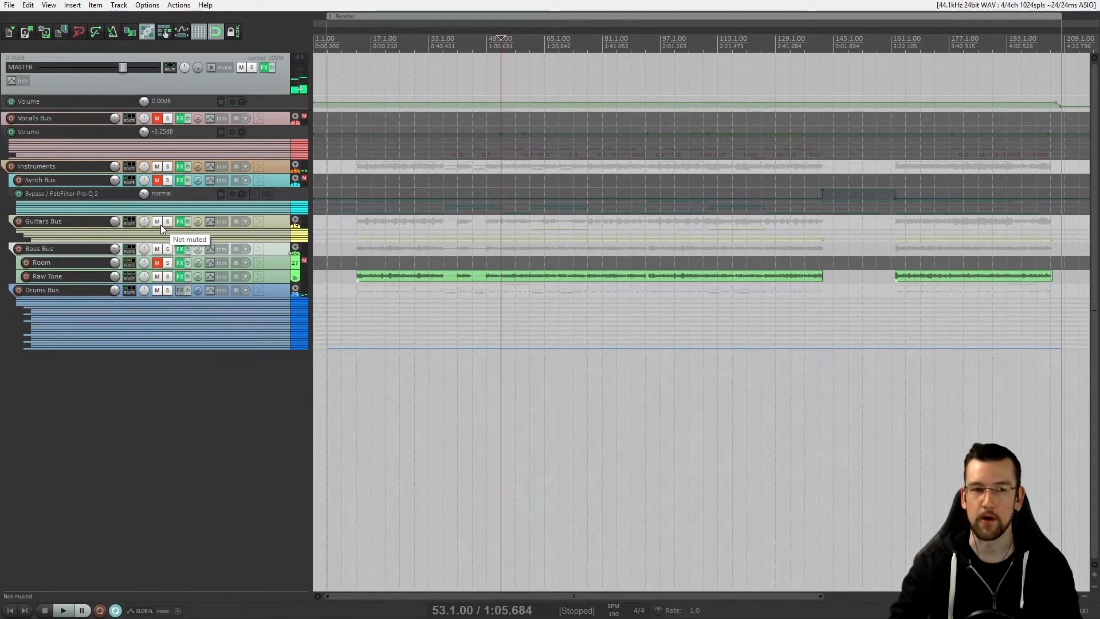
pyautogui.click(159, 224)
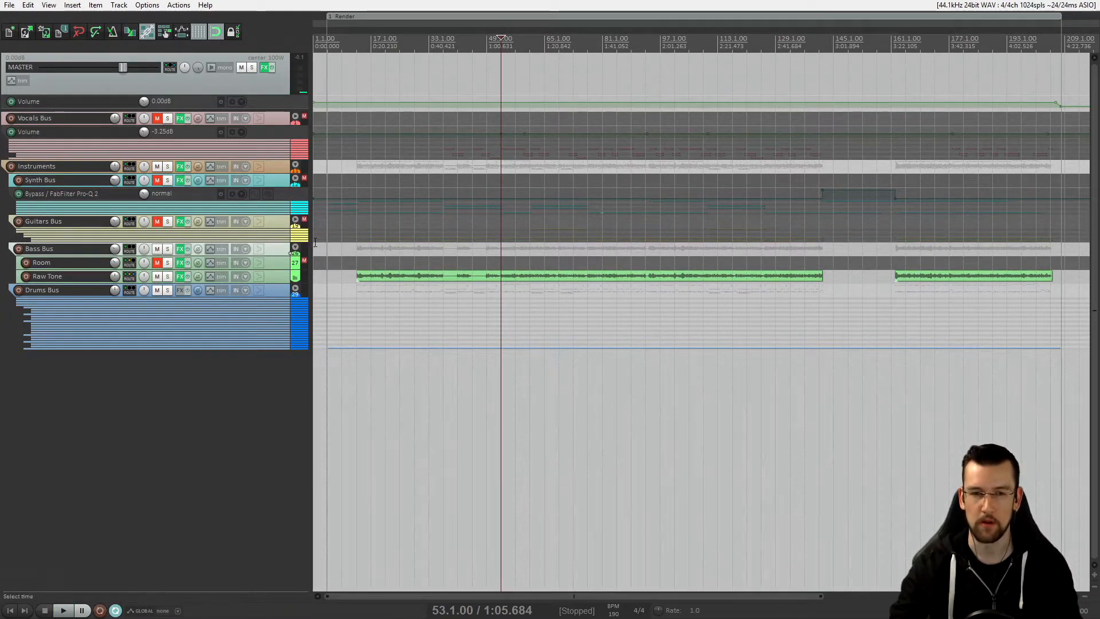
# - Bring back the mixer, select the Raw Tone track, re-enable its T-RackS CS Classic EQ and examine the EQ settings
pyautogui.hotkey('ctrl', 'm')
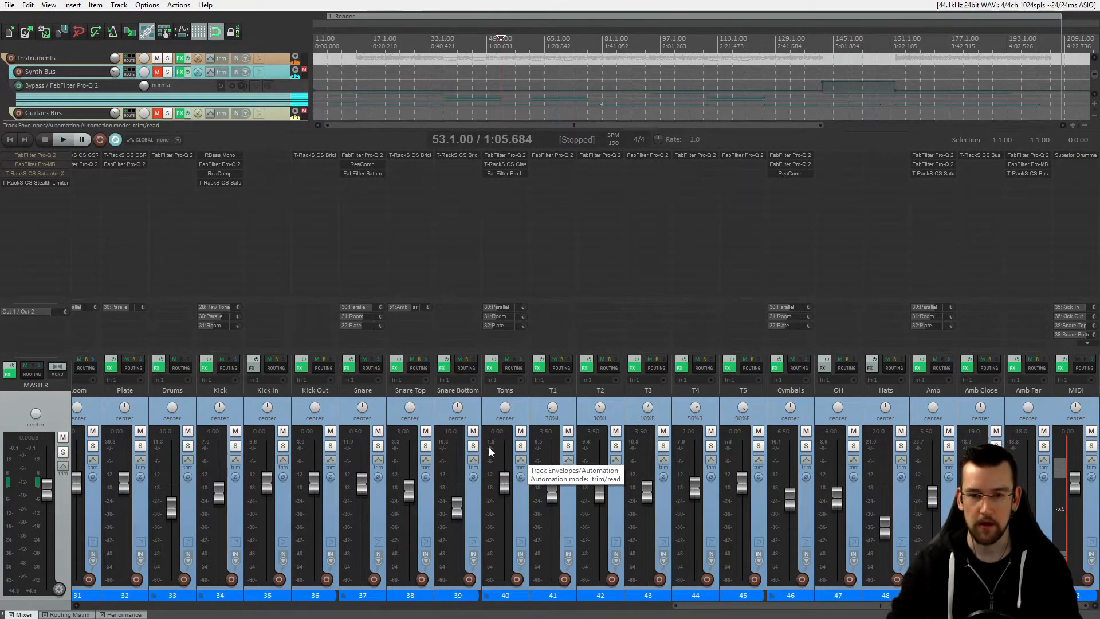
pyautogui.hscroll(-5, 467, 469)
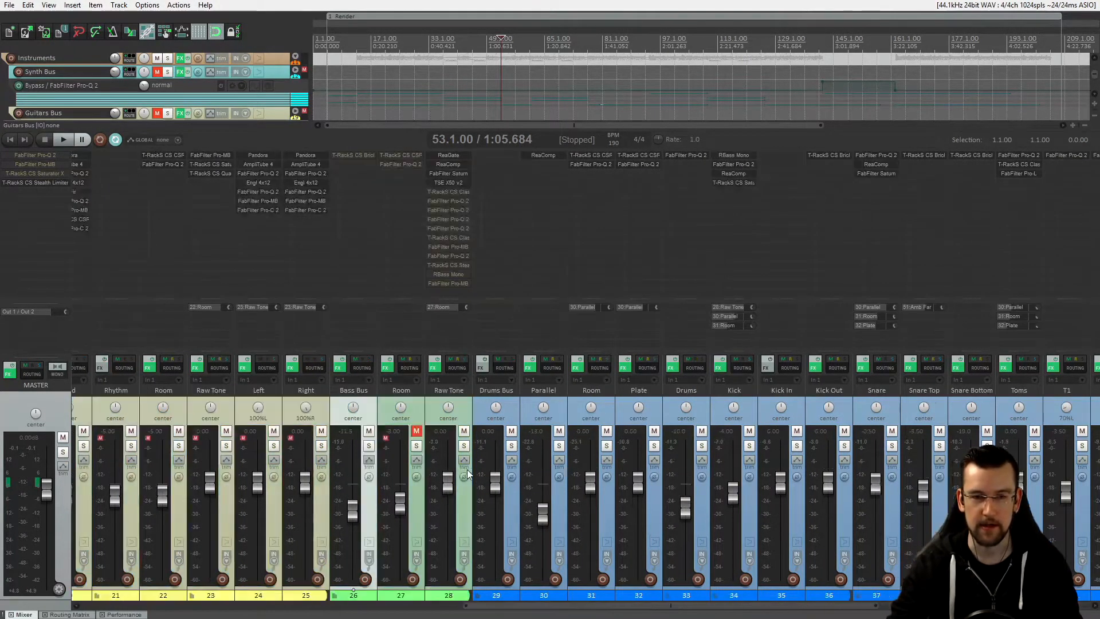
pyautogui.hscroll(-5, 466, 474)
pyautogui.hscroll(5, 466, 475)
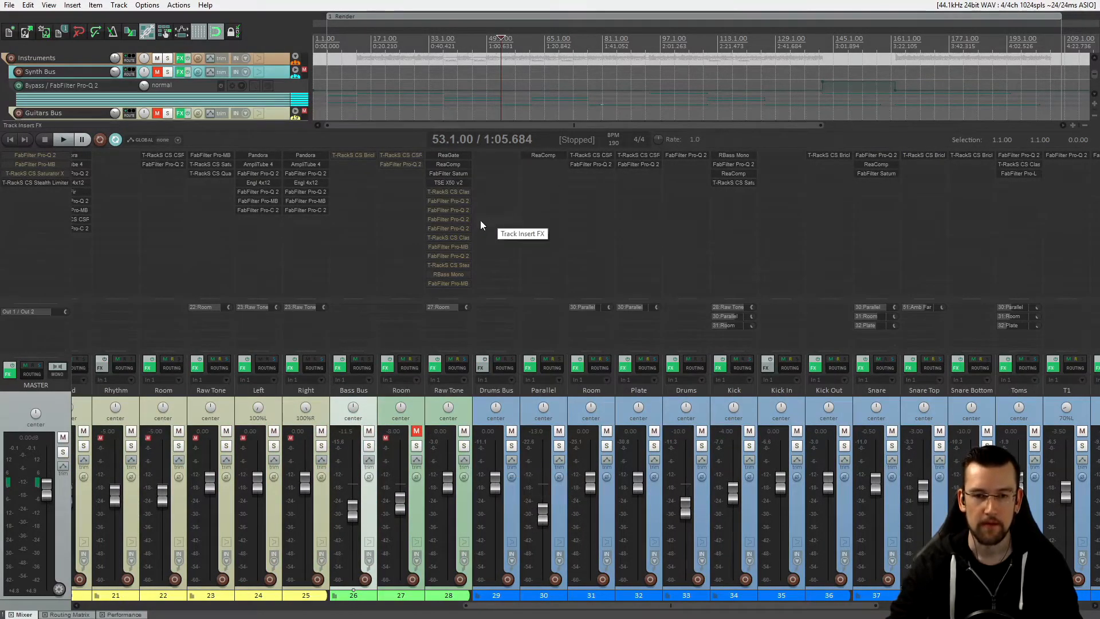
pyautogui.click(459, 404)
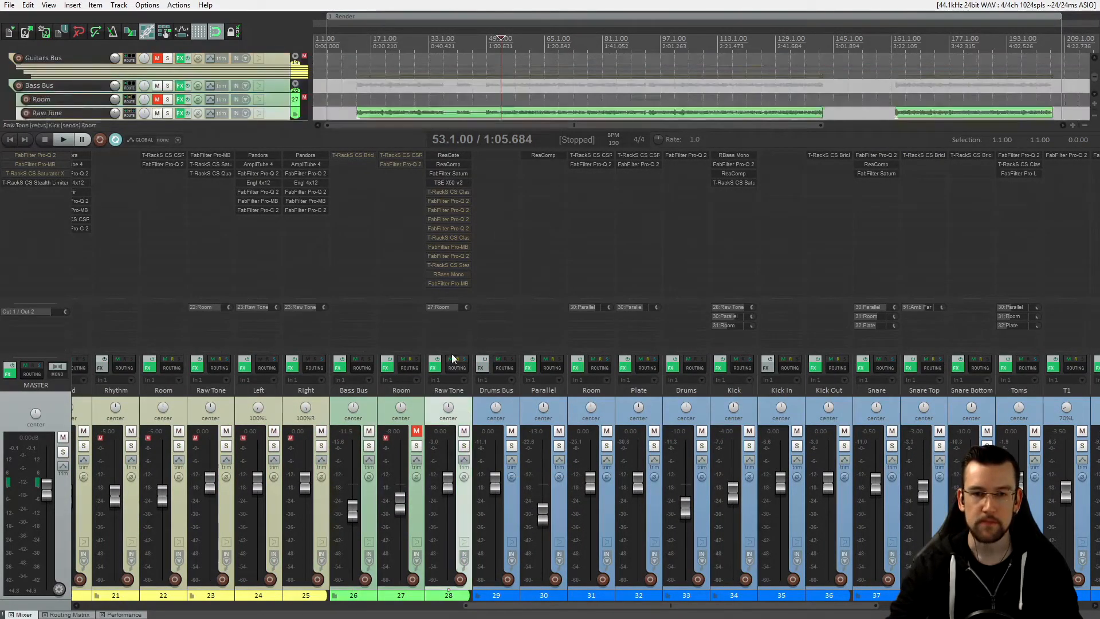
pyautogui.click(445, 192)
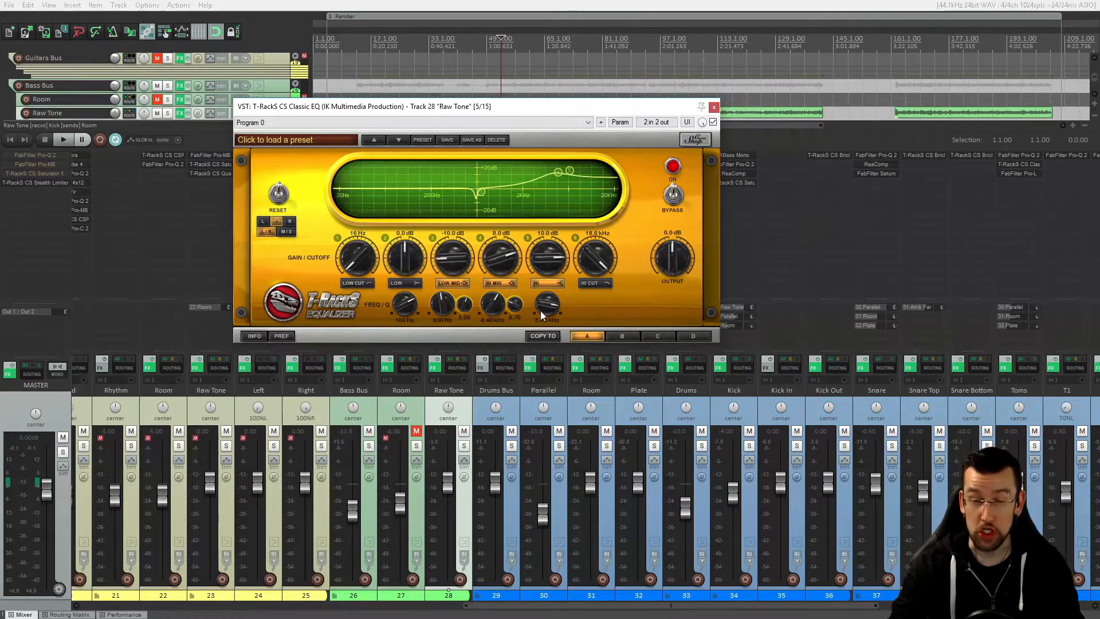
# - Compare Raw Tone with the Classic EQ bypassed and enabled while playing from bar 53 with the drums
pyautogui.moveTo(600, 107); pyautogui.dragTo(684, 224)
pyautogui.press('space')
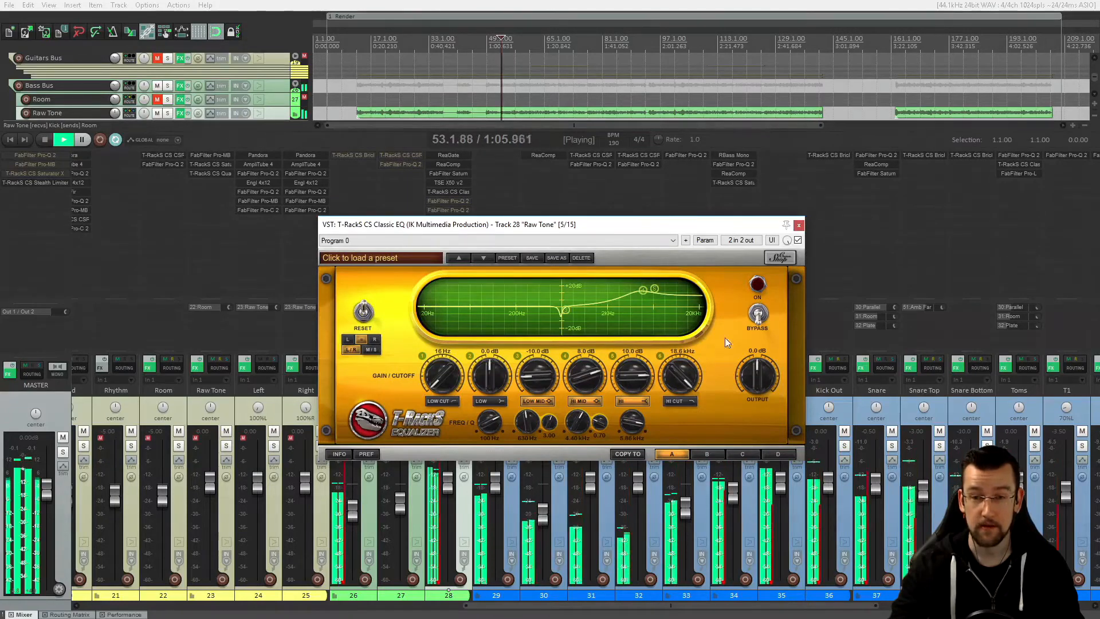
pyautogui.click(759, 322)
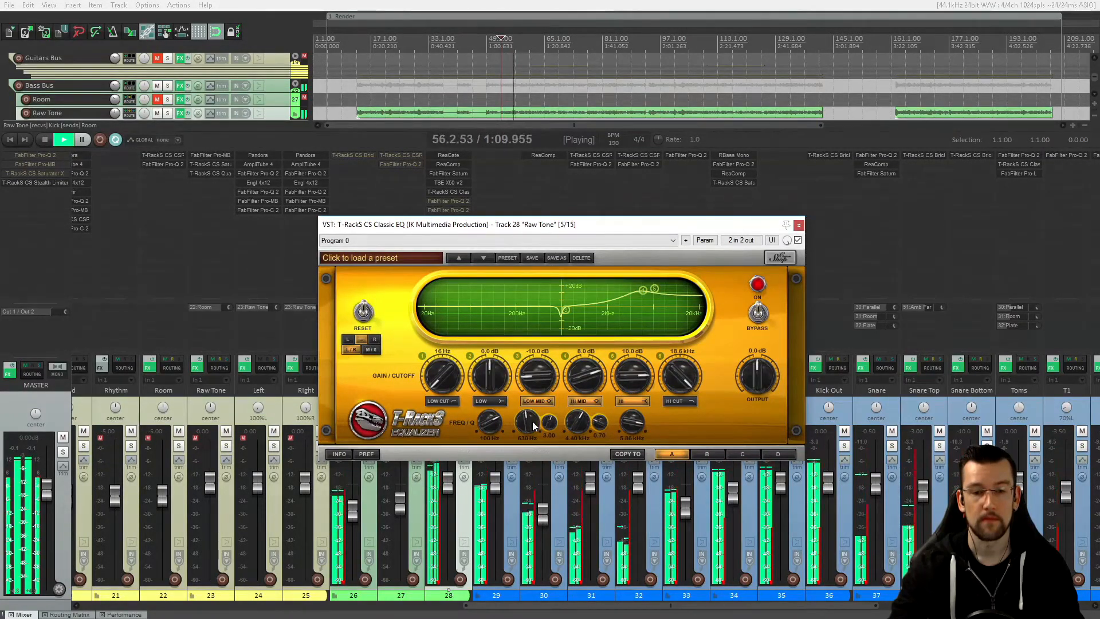
# - Mute the Drums Bus and compare the bass alone from bar 53 with the Classic EQ bypassed and enabled, leaving it on
pyautogui.moveTo(573, 224); pyautogui.dragTo(515, 113)
pyautogui.click(511, 430)
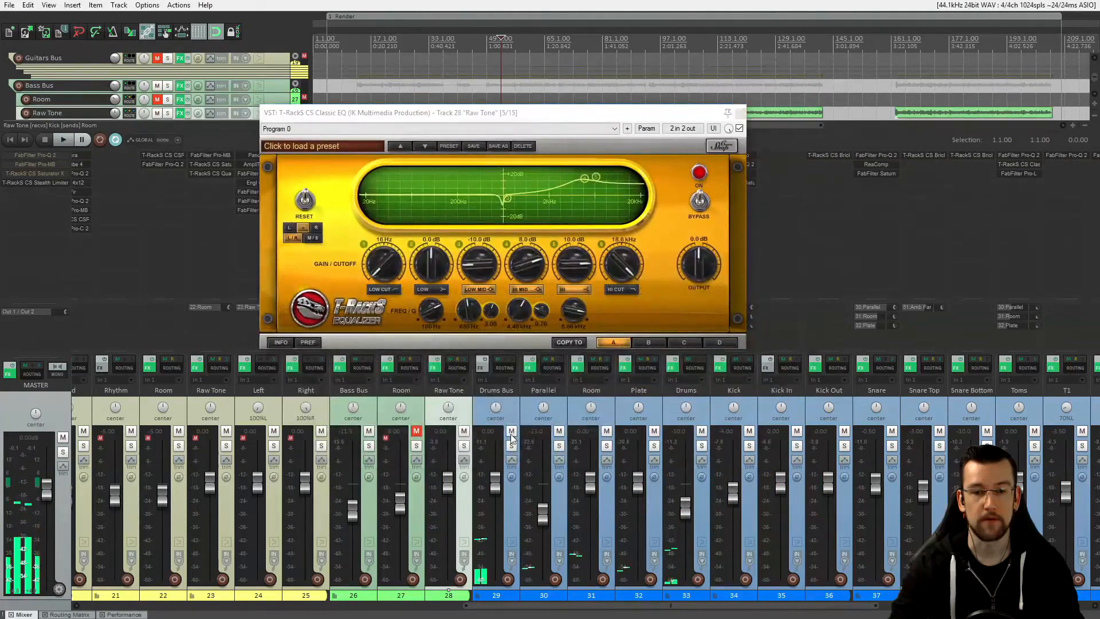
pyautogui.click(699, 200)
pyautogui.moveTo(596, 113); pyautogui.dragTo(630, 191)
pyautogui.click(733, 280)
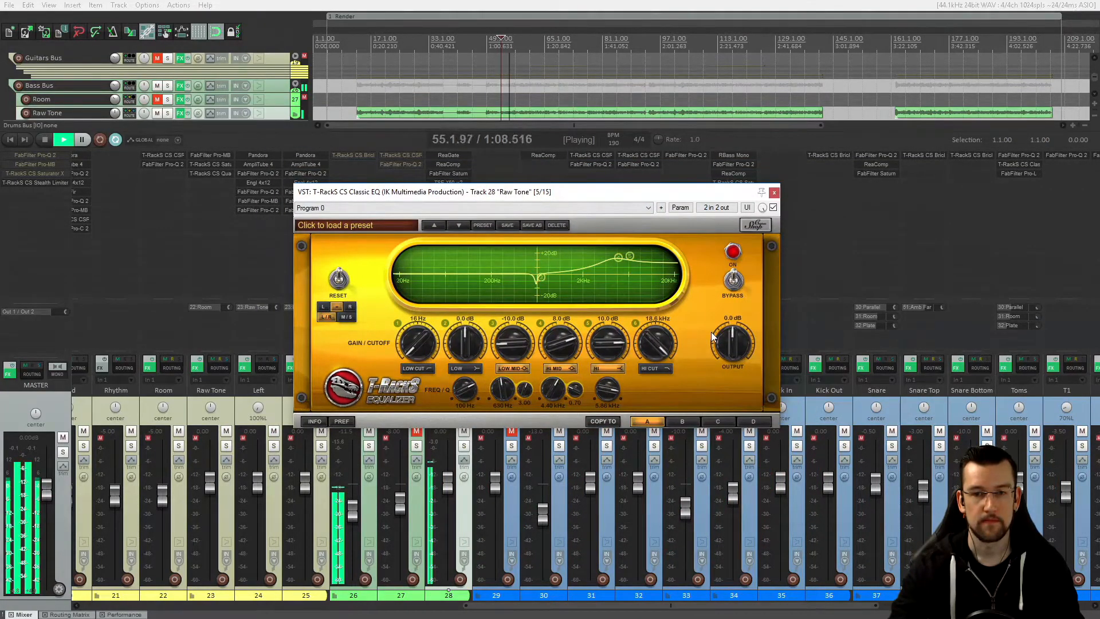
pyautogui.click(735, 282)
pyautogui.click(734, 284)
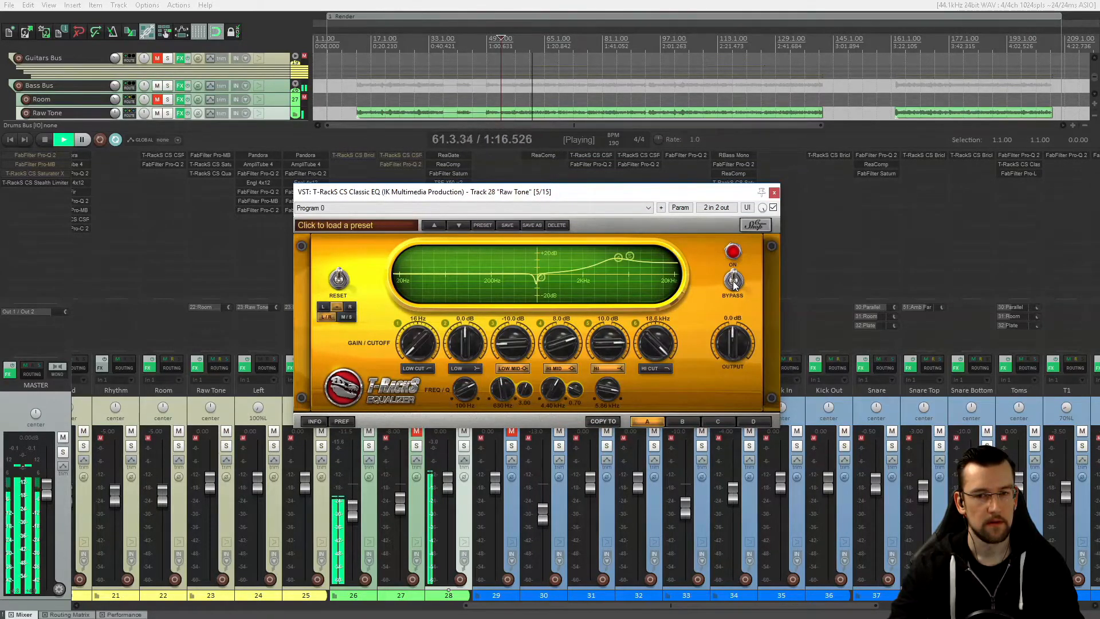
# - Audition the Classic EQ's low-mid band off and back on during playback, stop, and close the EQ on Raw Tone
pyautogui.click(511, 369)
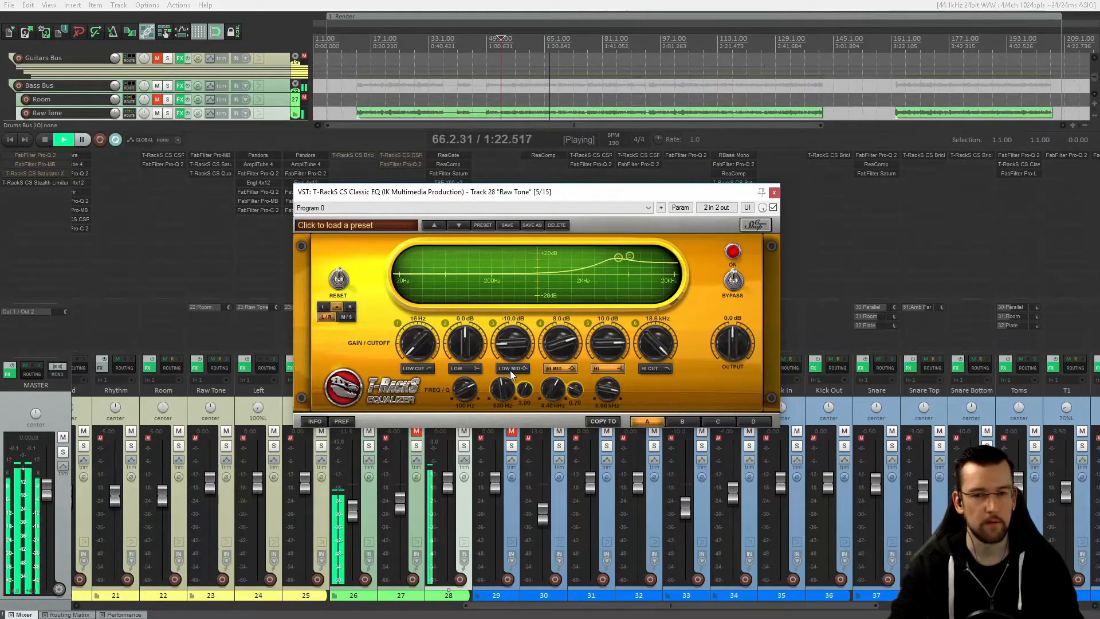
pyautogui.click(510, 370)
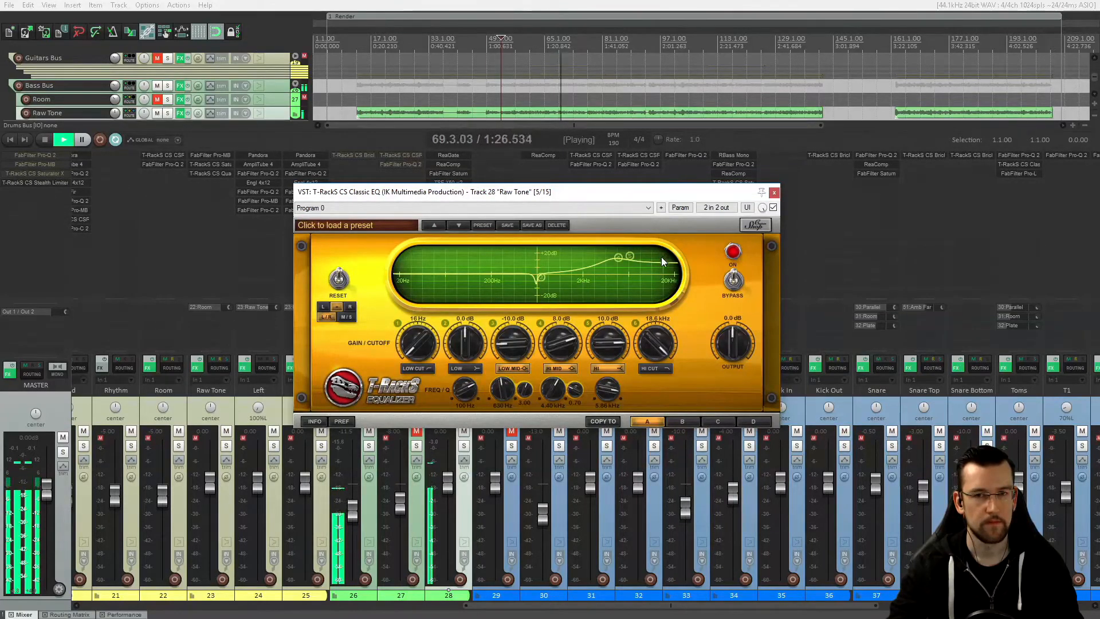
pyautogui.press('space')
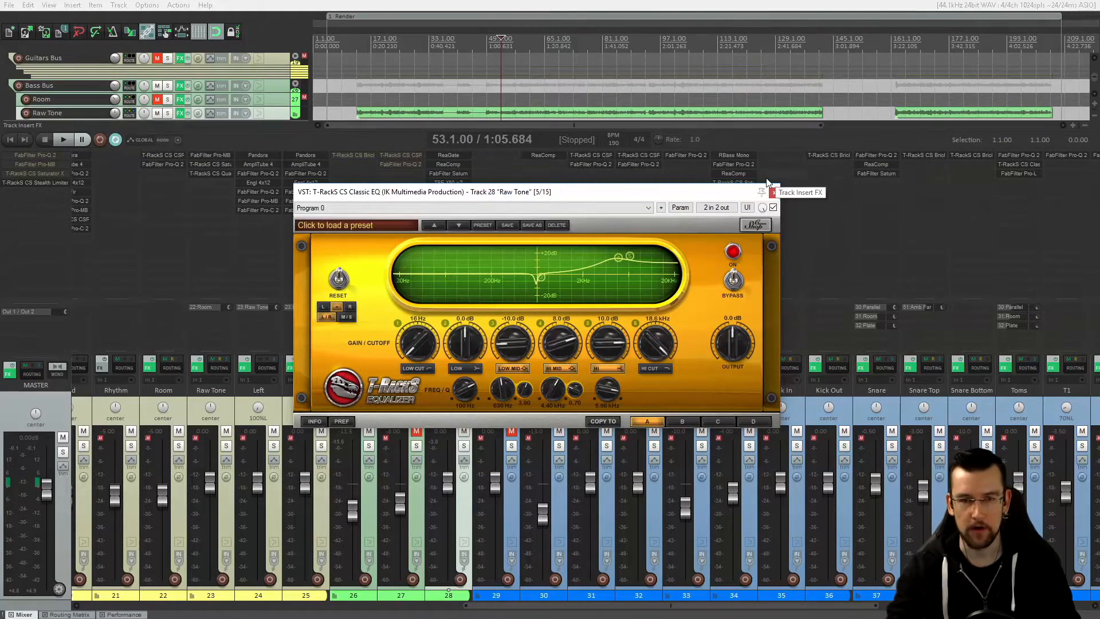
pyautogui.click(723, 181)
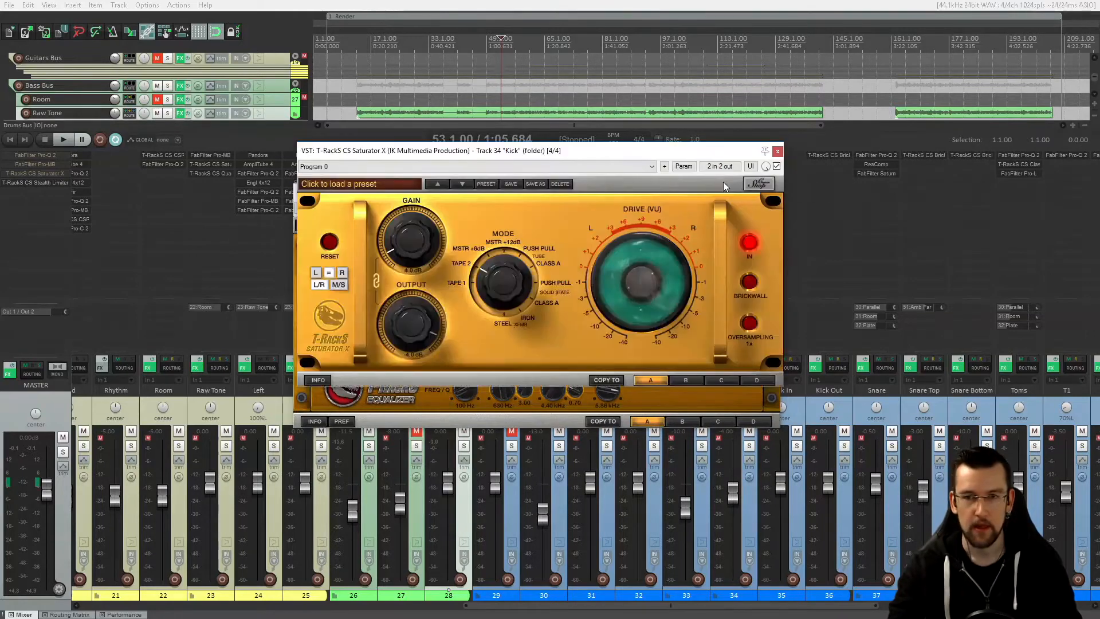
pyautogui.click(776, 152)
pyautogui.moveTo(566, 191); pyautogui.dragTo(610, 215)
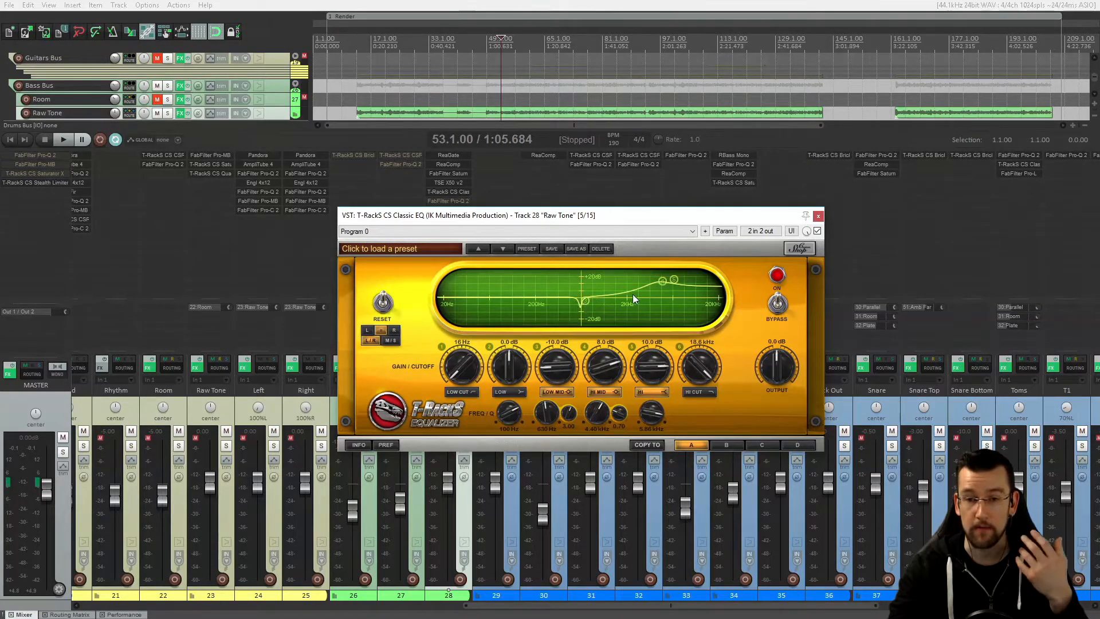
pyautogui.click(818, 216)
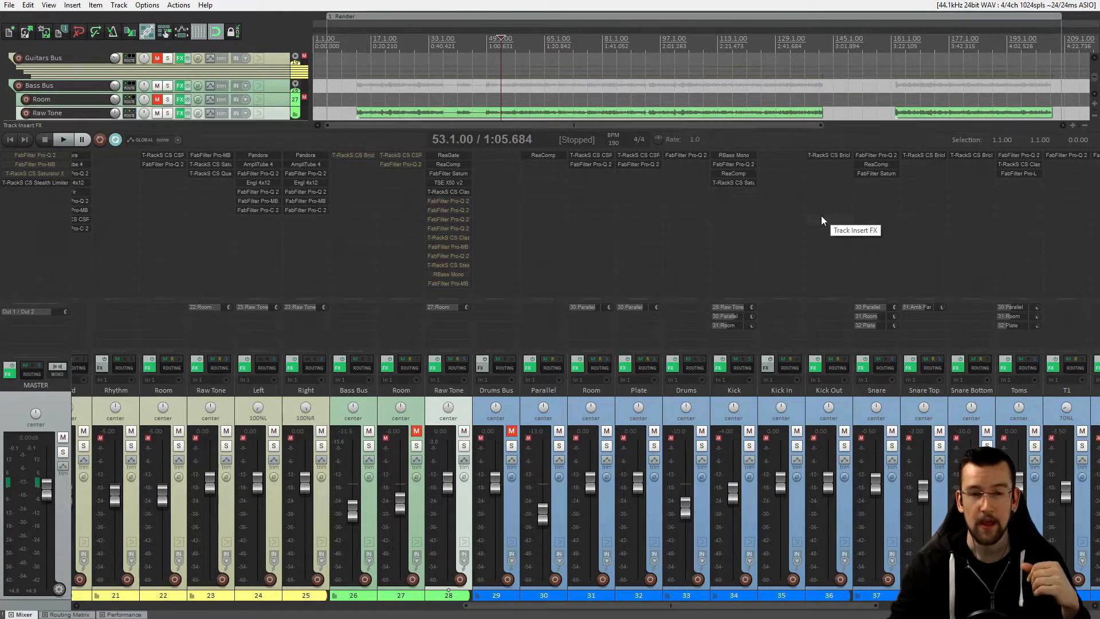
# - Reopen Raw Tone's Classic EQ, try its low cut at 22 Hz, return it to 16 Hz, switch it off and close the EQ
pyautogui.click(444, 191)
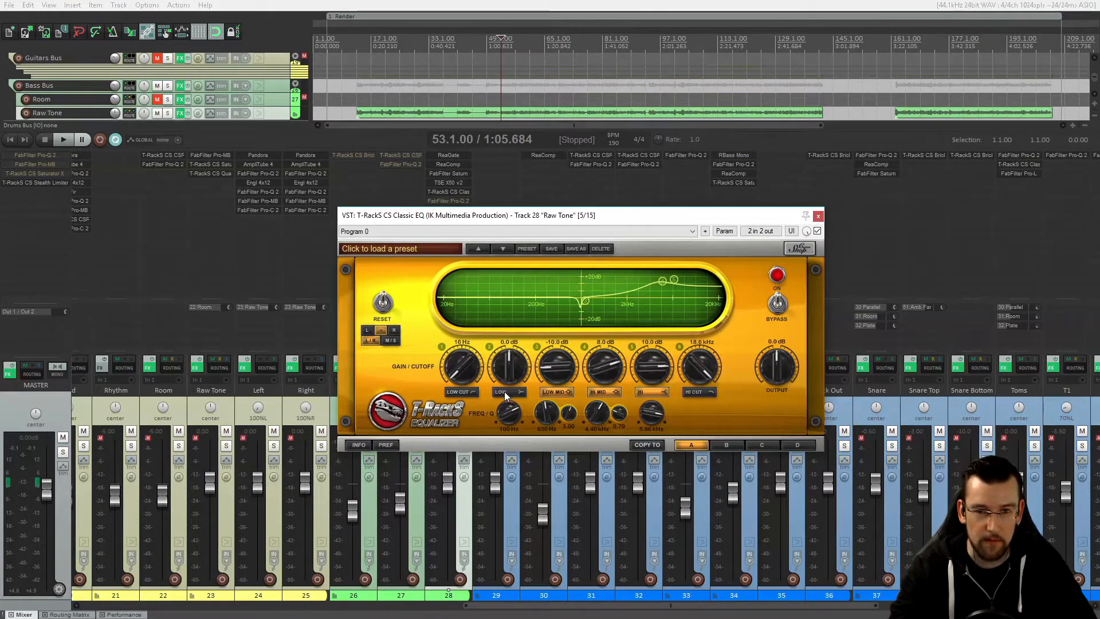
pyautogui.click(464, 391)
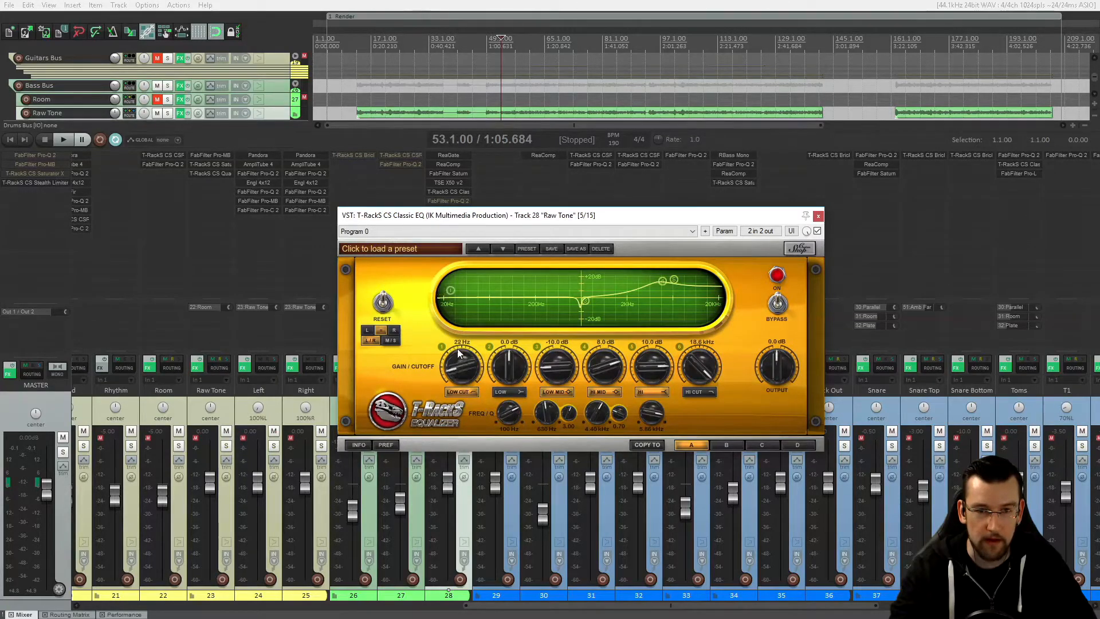
pyautogui.moveTo(457, 348); pyautogui.dragTo(459, 384)
pyautogui.click(458, 392)
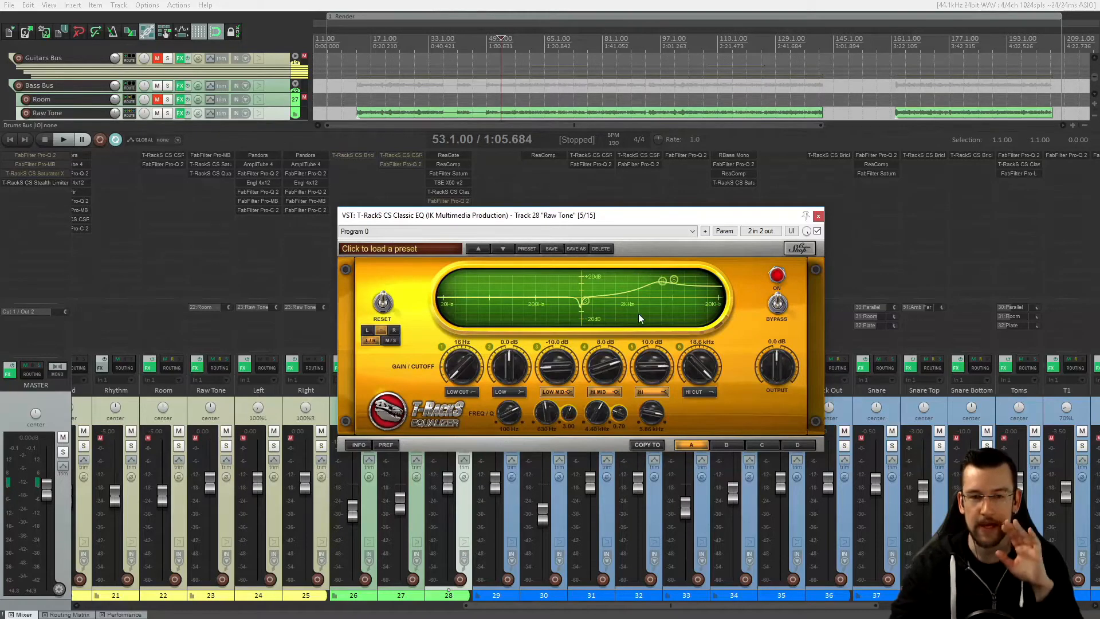
pyautogui.click(818, 217)
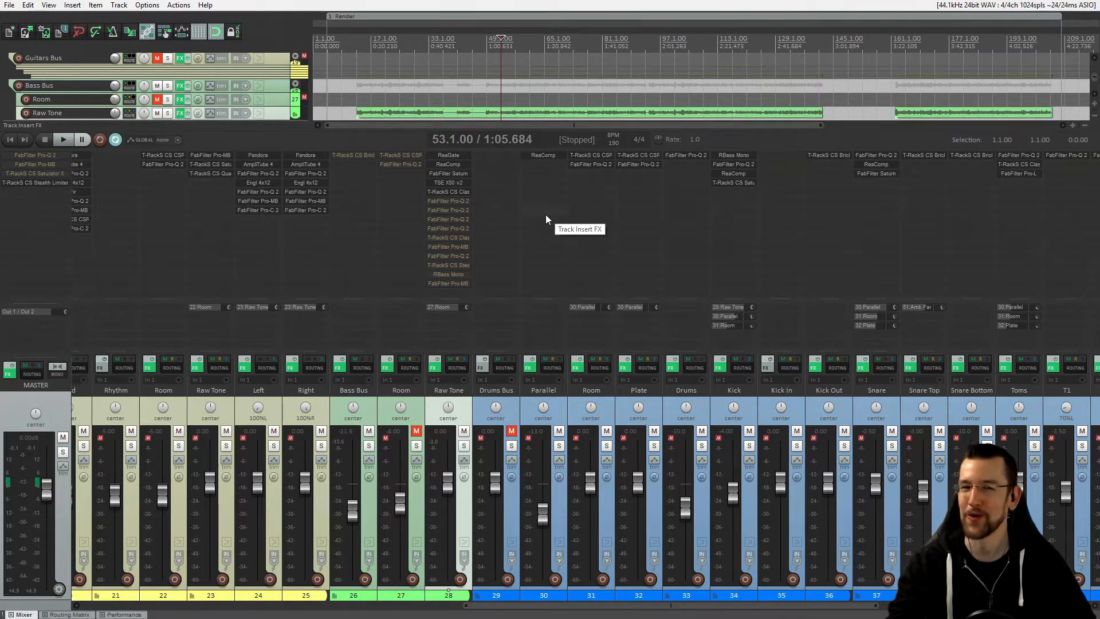
# - Play from bar 53 with the Drums Bus unmuted, mute the drums again during playback, stop, and select the bass Room track
pyautogui.click(453, 201)
pyautogui.click(499, 40)
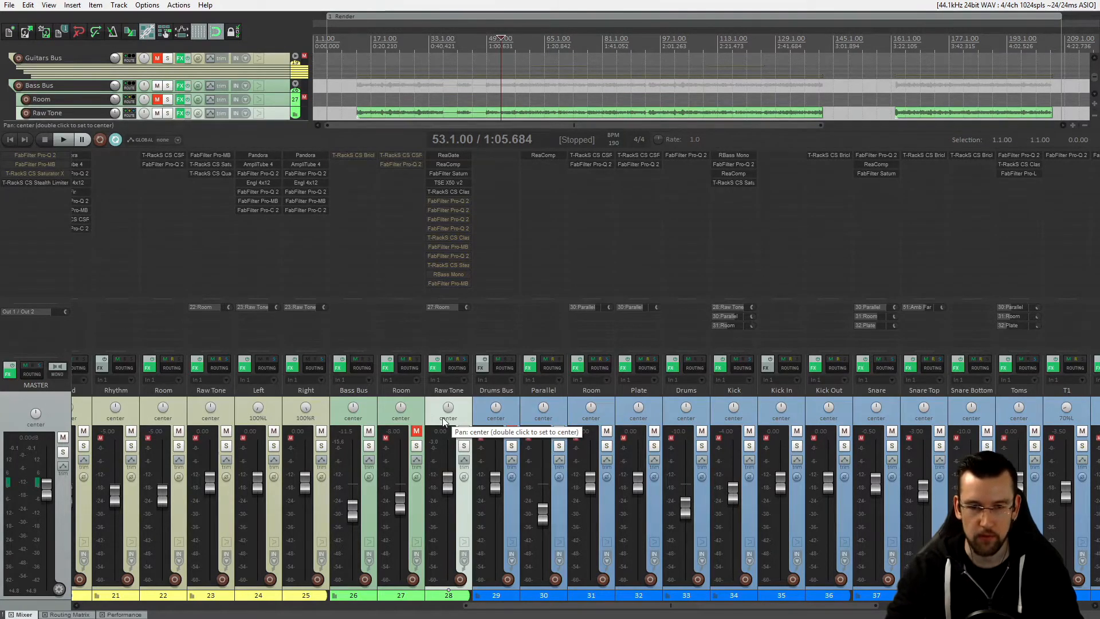
pyautogui.click(512, 430)
pyautogui.press('space')
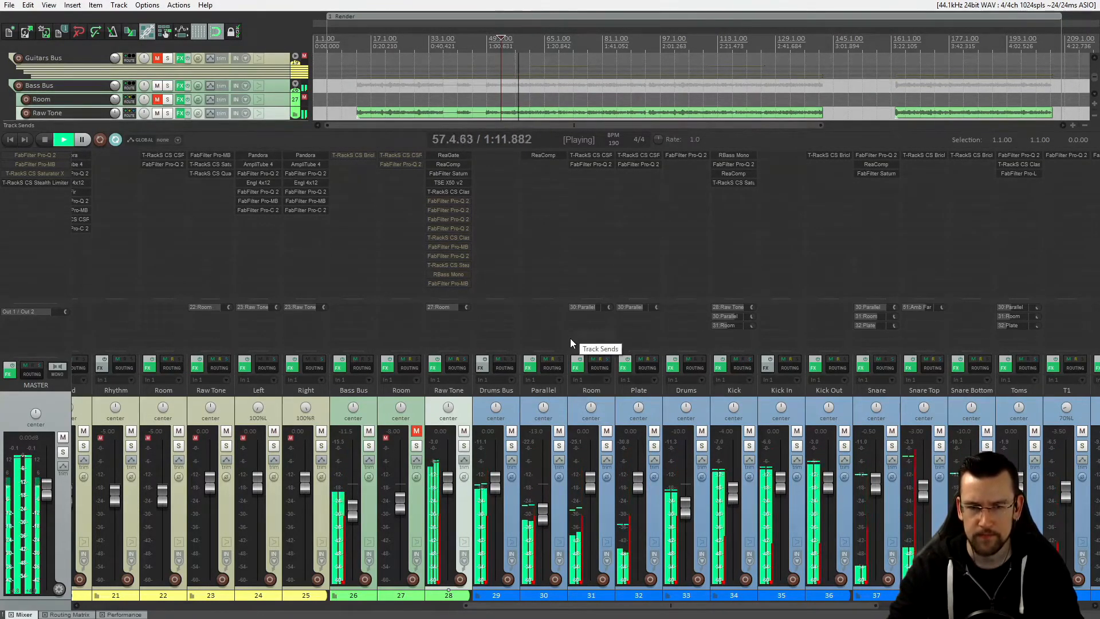
pyautogui.click(511, 430)
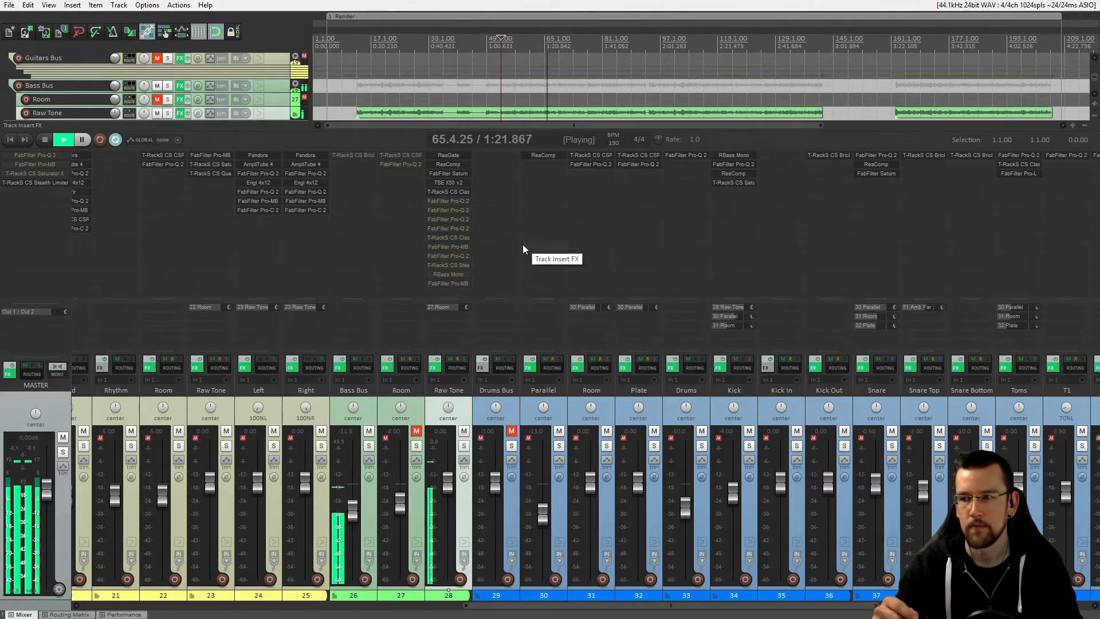
pyautogui.press('space')
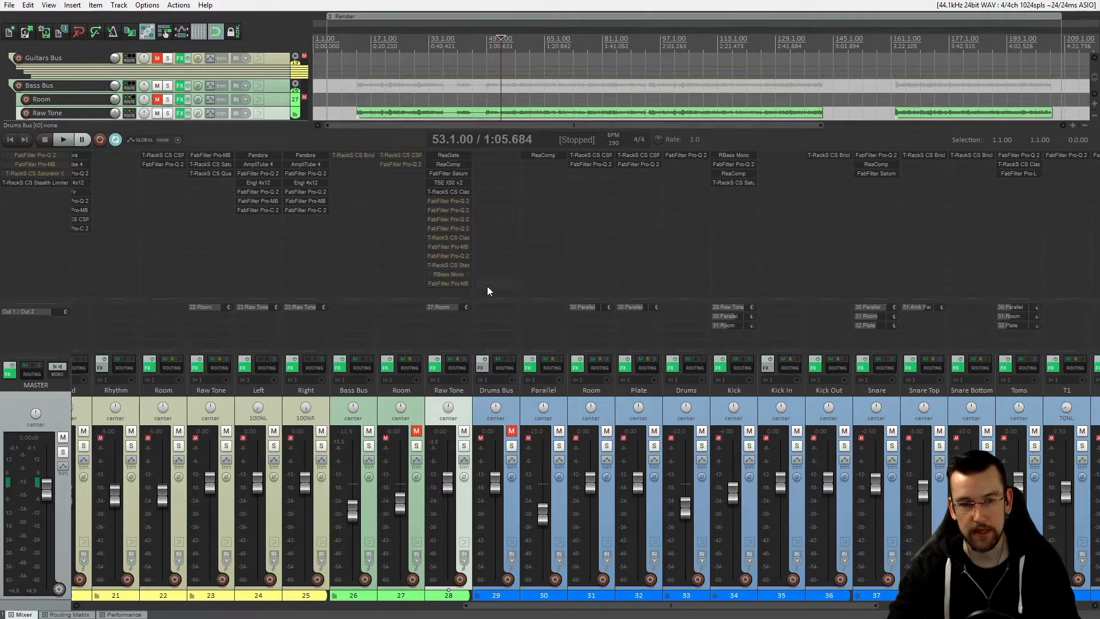
pyautogui.click(420, 408)
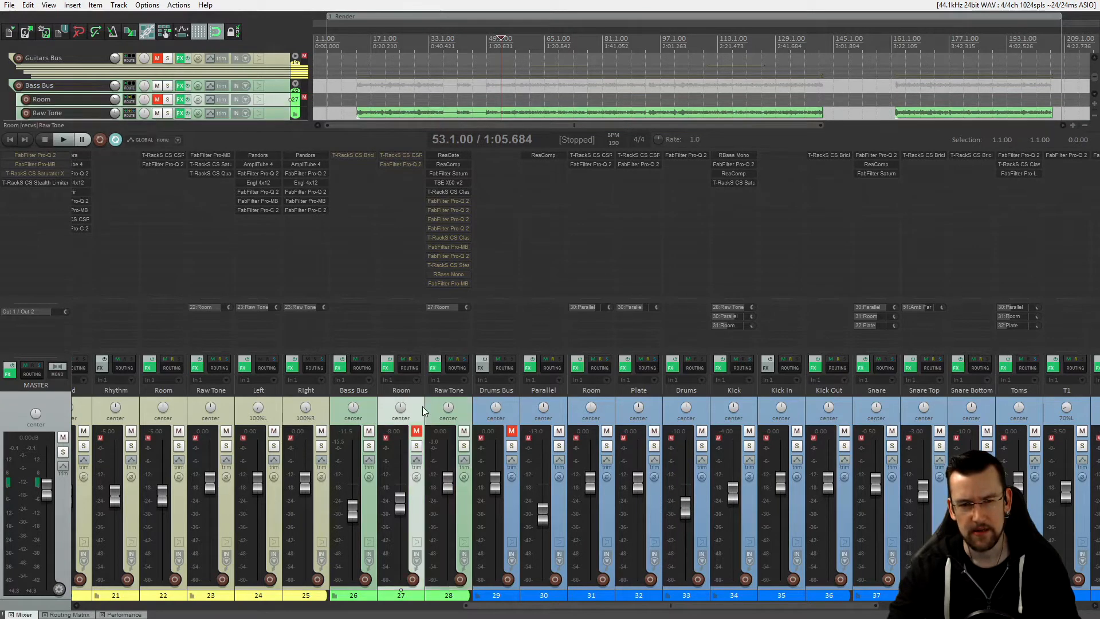
# - Select the bass Raw Tone track and briefly audition it from bar 53 with the drums still muted
pyautogui.click(434, 408)
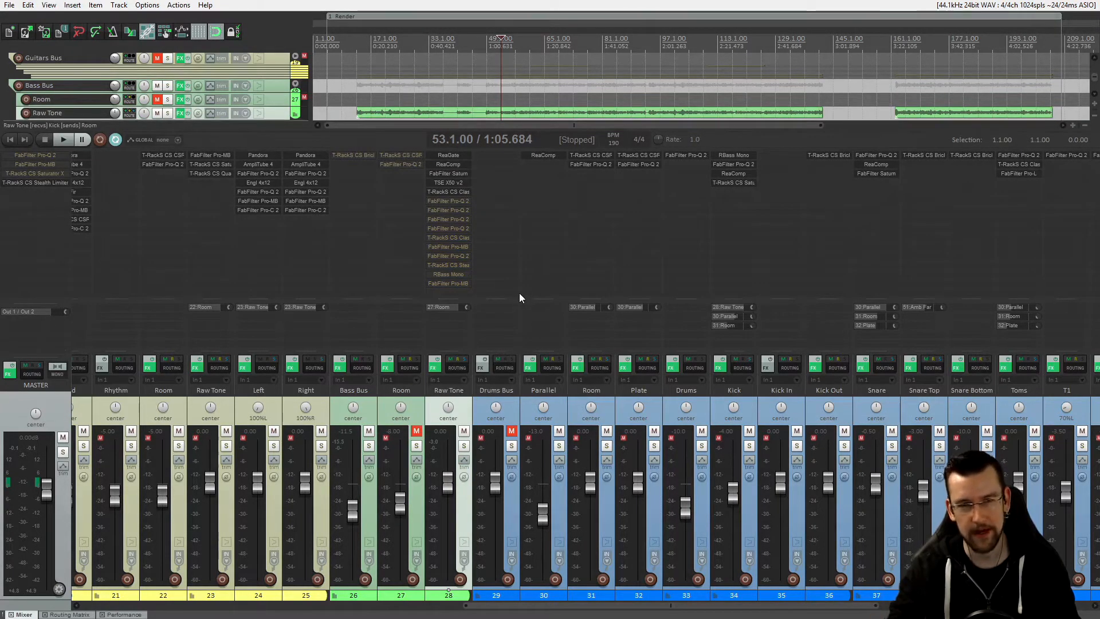
pyautogui.press('space')
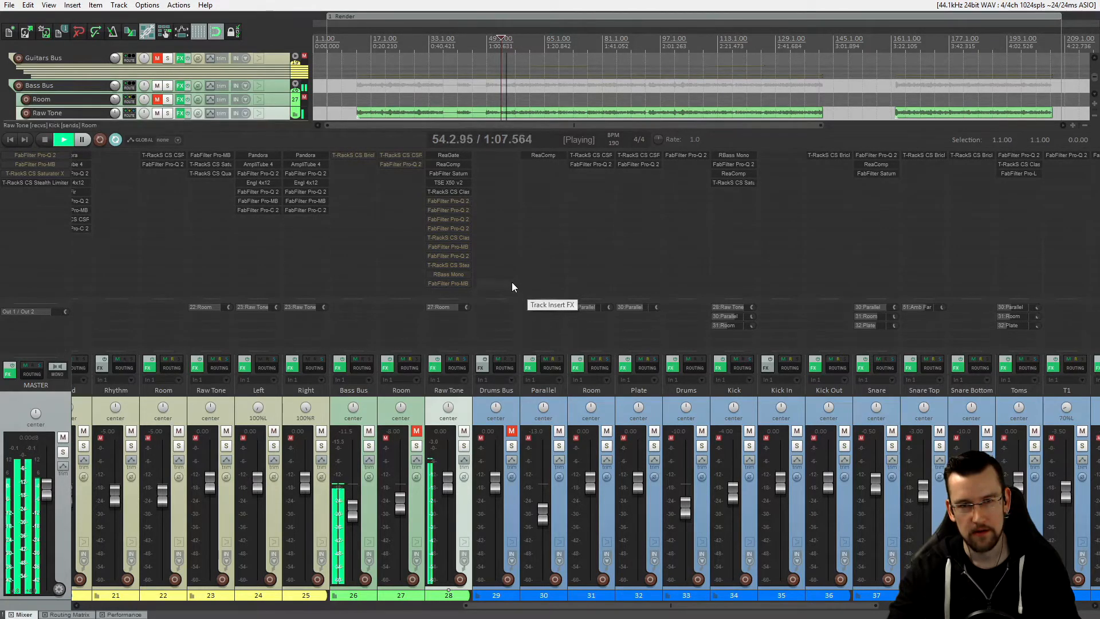
pyautogui.press('space')
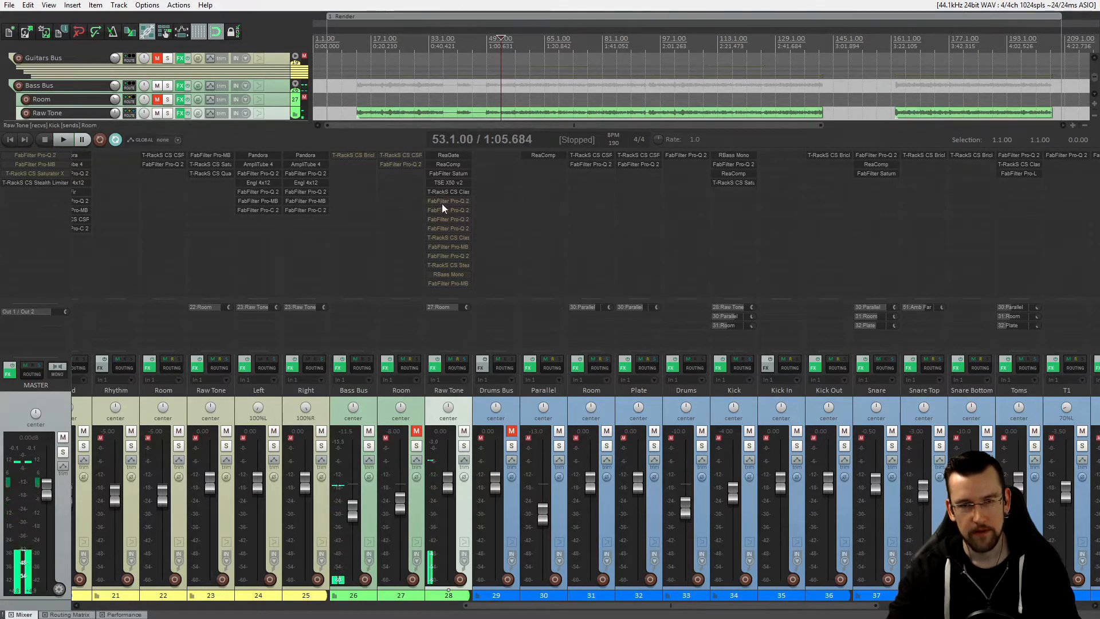
# - Open and enable the first FabFilter Pro-Q 2 after the Classic EQ on Raw Tone, and examine its low cut, bell cuts and high shelf
pyautogui.click(446, 201)
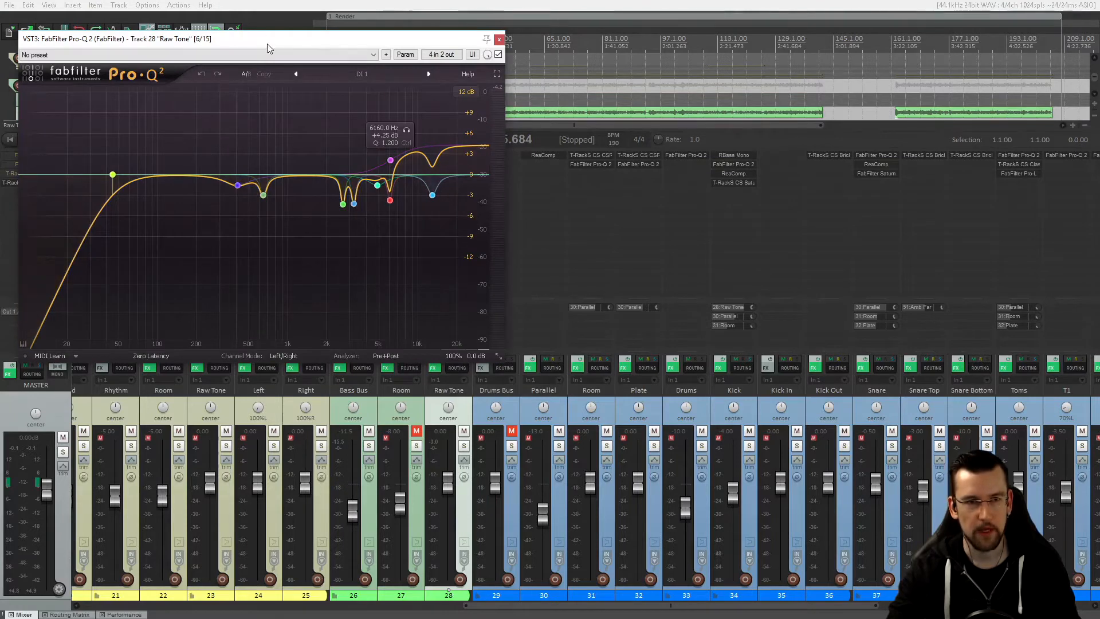
pyautogui.moveTo(287, 38); pyautogui.dragTo(556, 67)
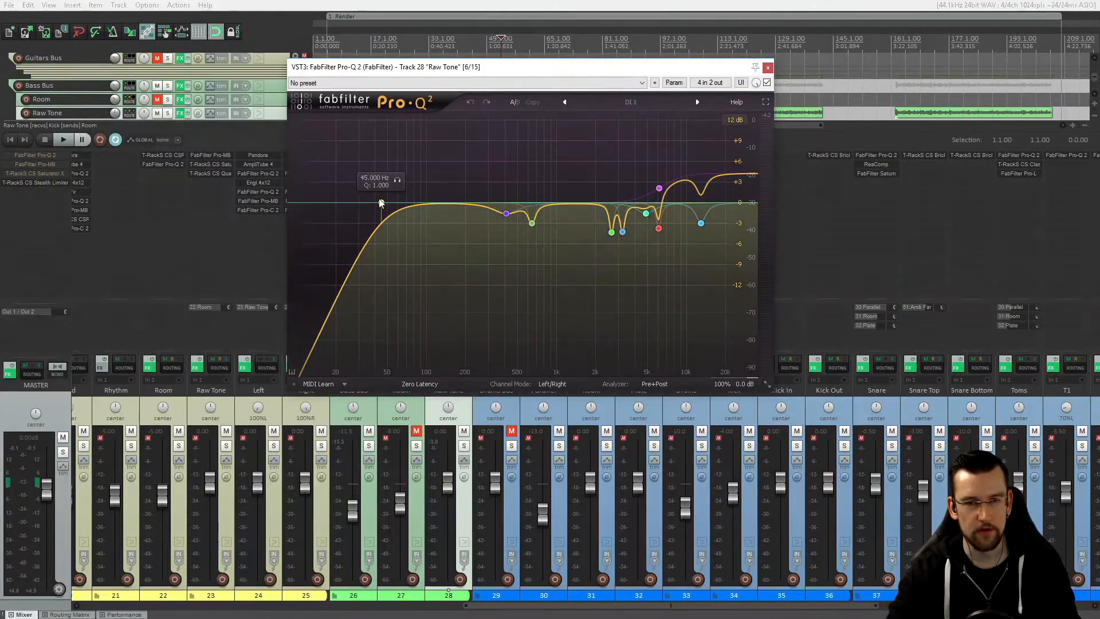
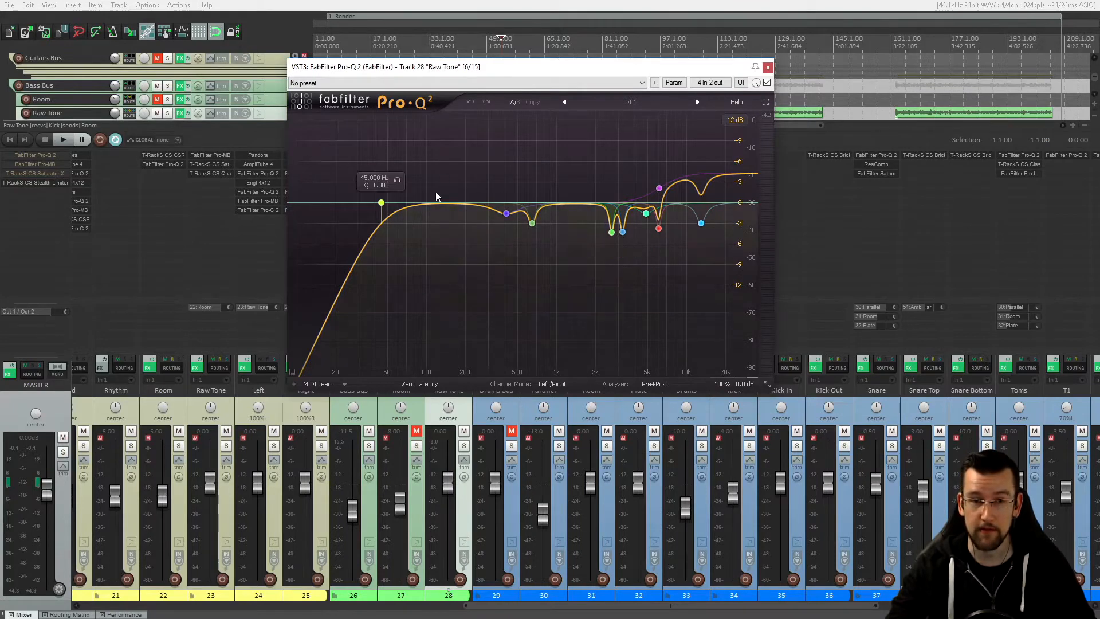
pyautogui.moveTo(437, 204); pyautogui.dragTo(578, 232)
pyautogui.scroll(-5, 419, 127)
pyautogui.scroll(12, 419, 128)
pyautogui.click(697, 311)
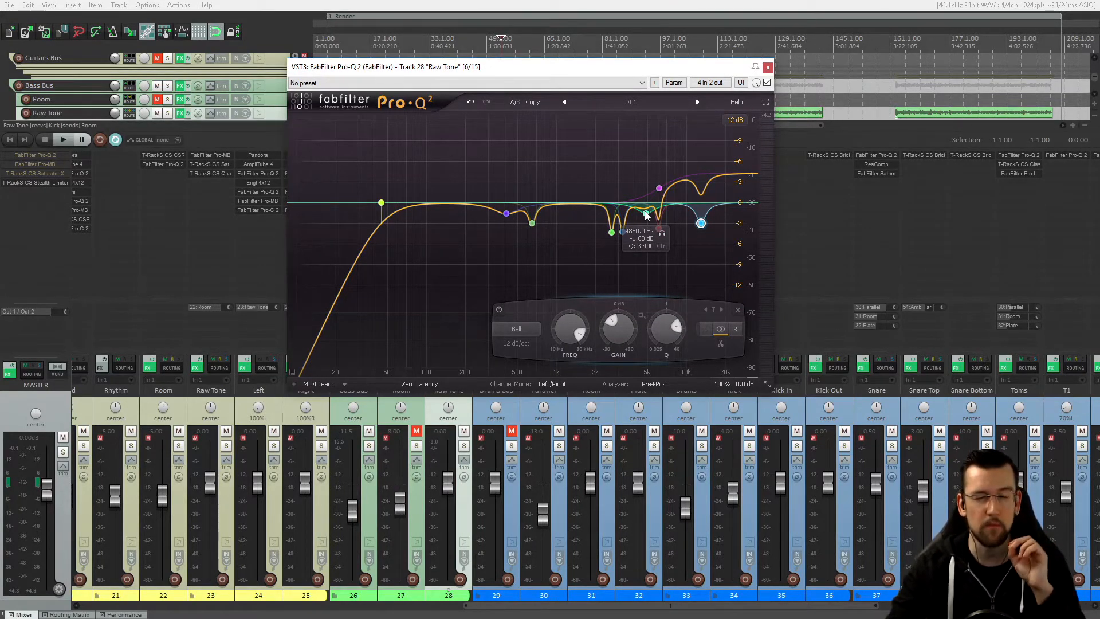
pyautogui.click(659, 188)
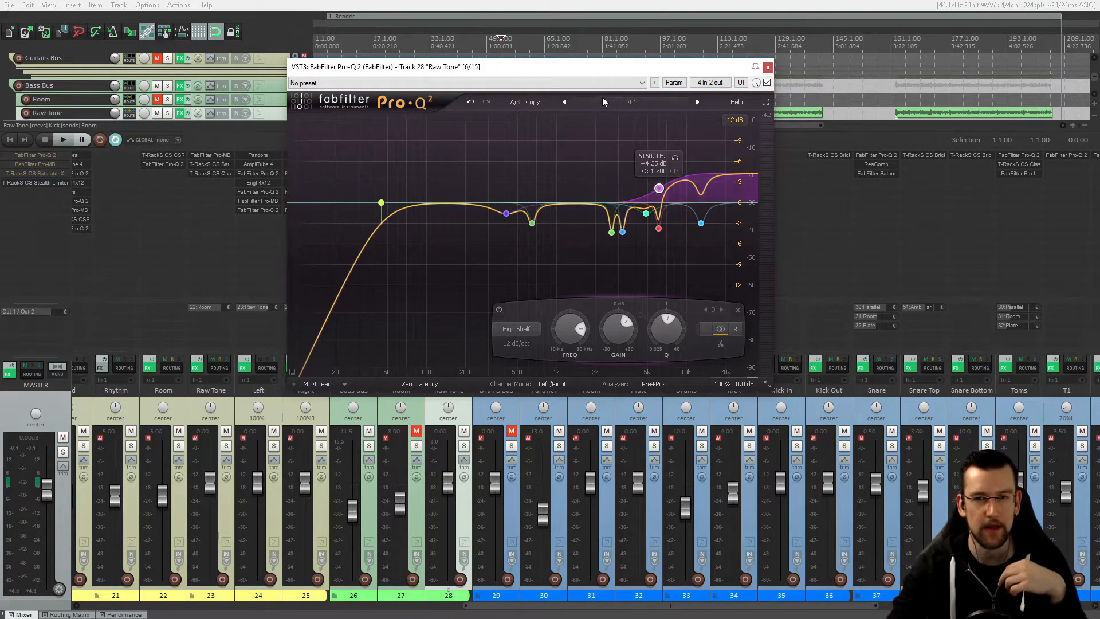
# - Compare the bass from bar 53 with Raw Tone's first Pro-Q 2 bypassed and active, leave it active, stop and close the EQ
pyautogui.moveTo(610, 75); pyautogui.dragTo(659, 120)
pyautogui.click(716, 423)
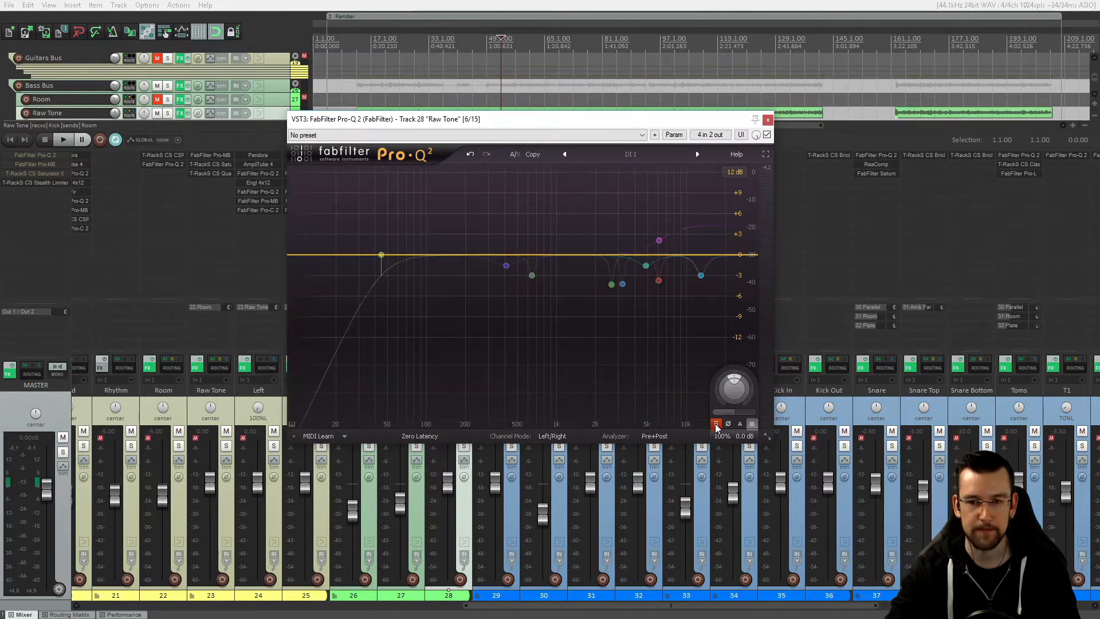
pyautogui.press('space')
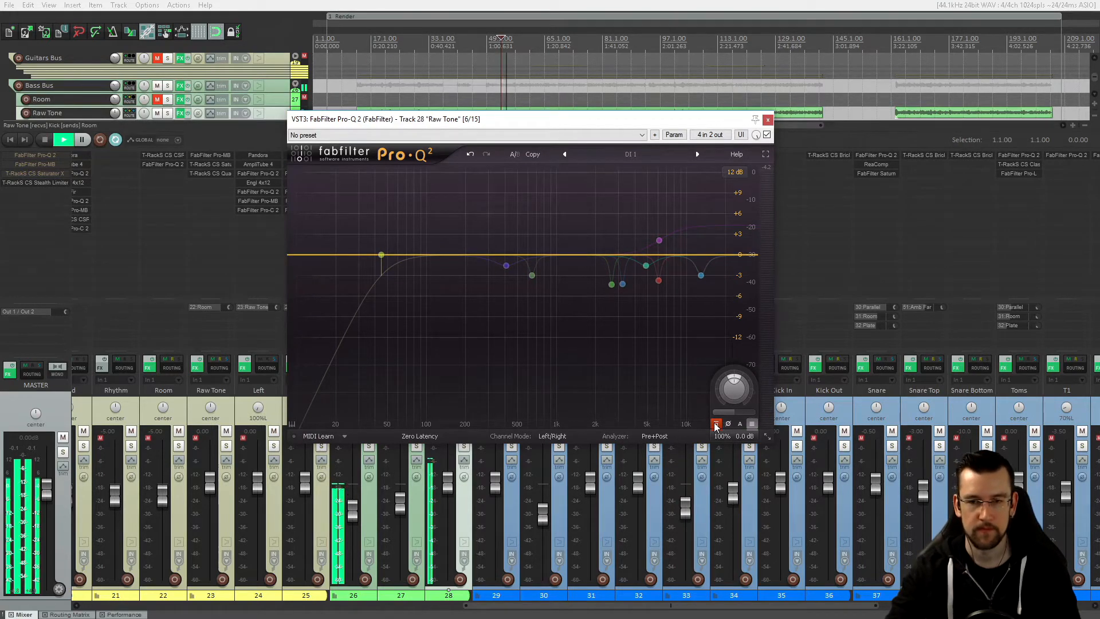
pyautogui.click(716, 424)
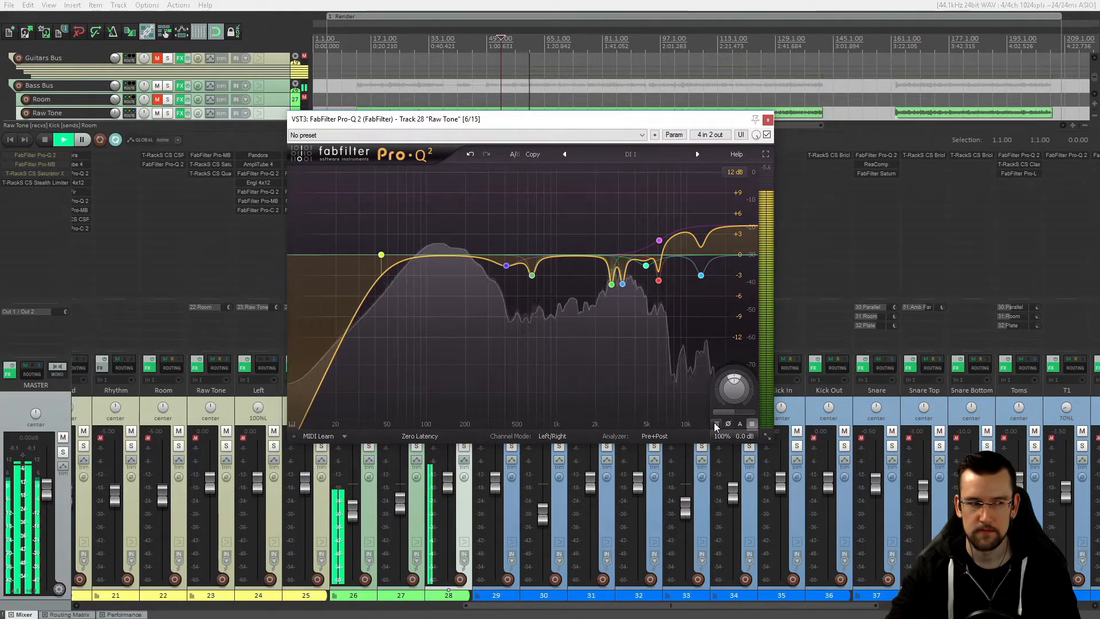
pyautogui.click(716, 424)
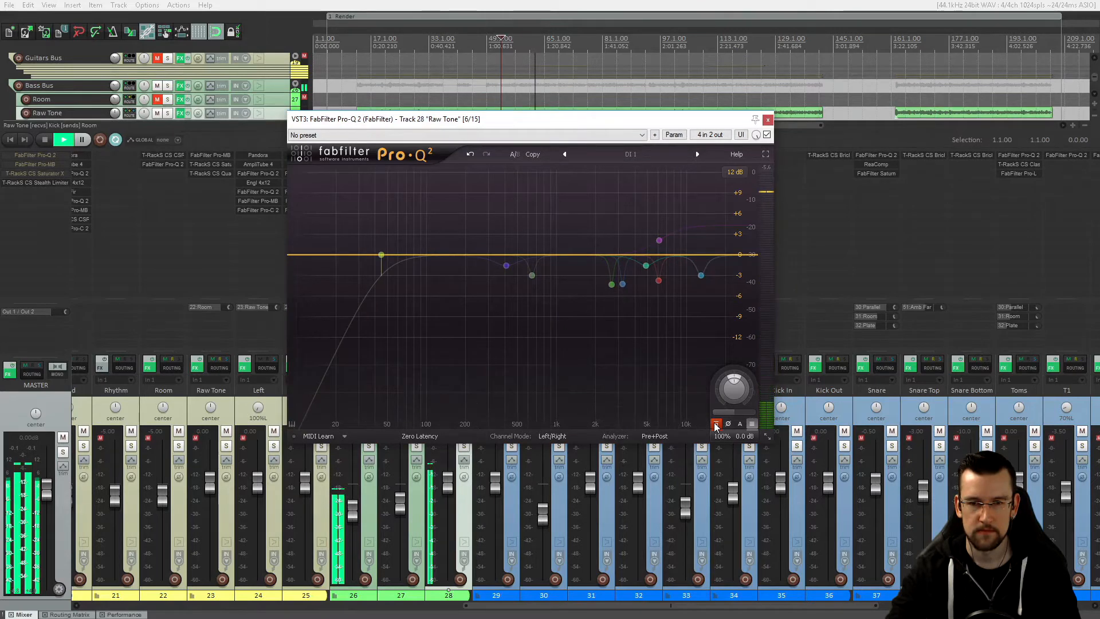
pyautogui.click(716, 424)
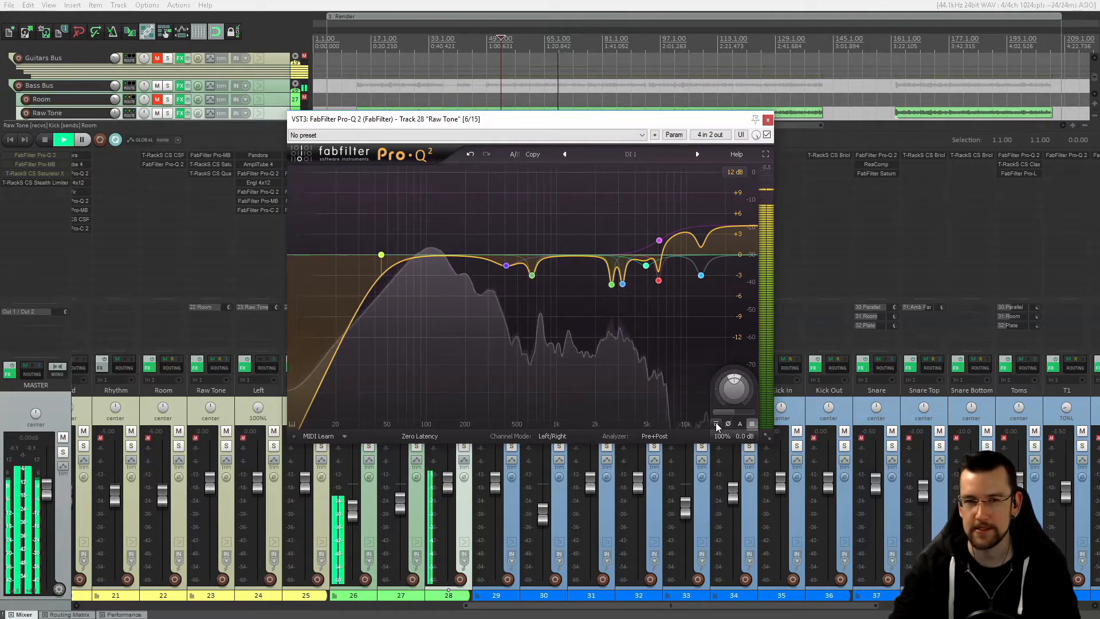
pyautogui.click(716, 424)
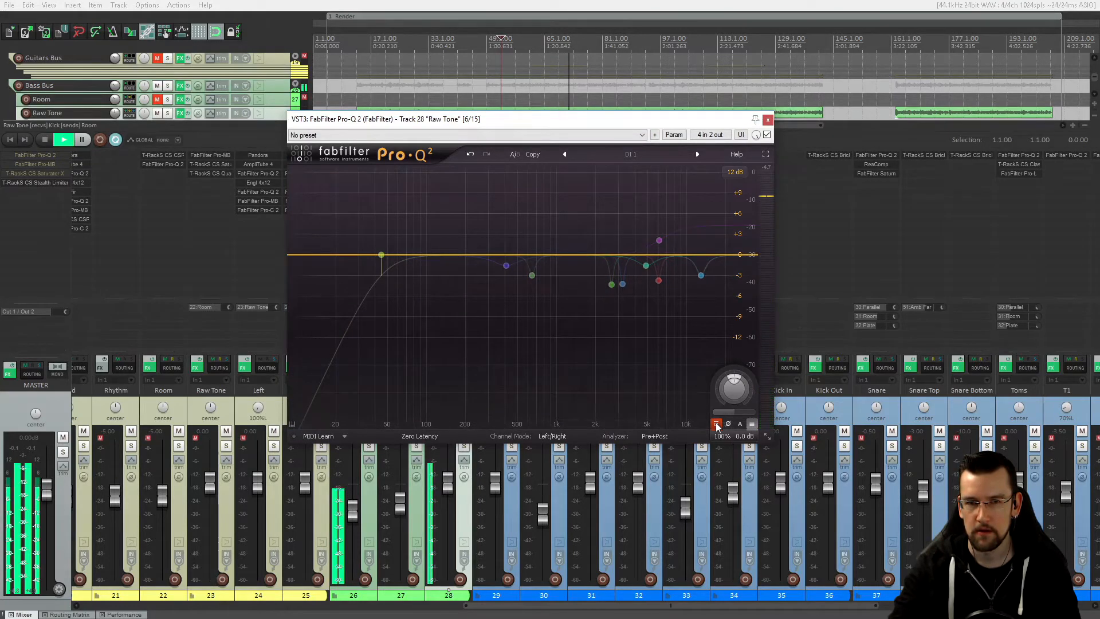
pyautogui.click(716, 424)
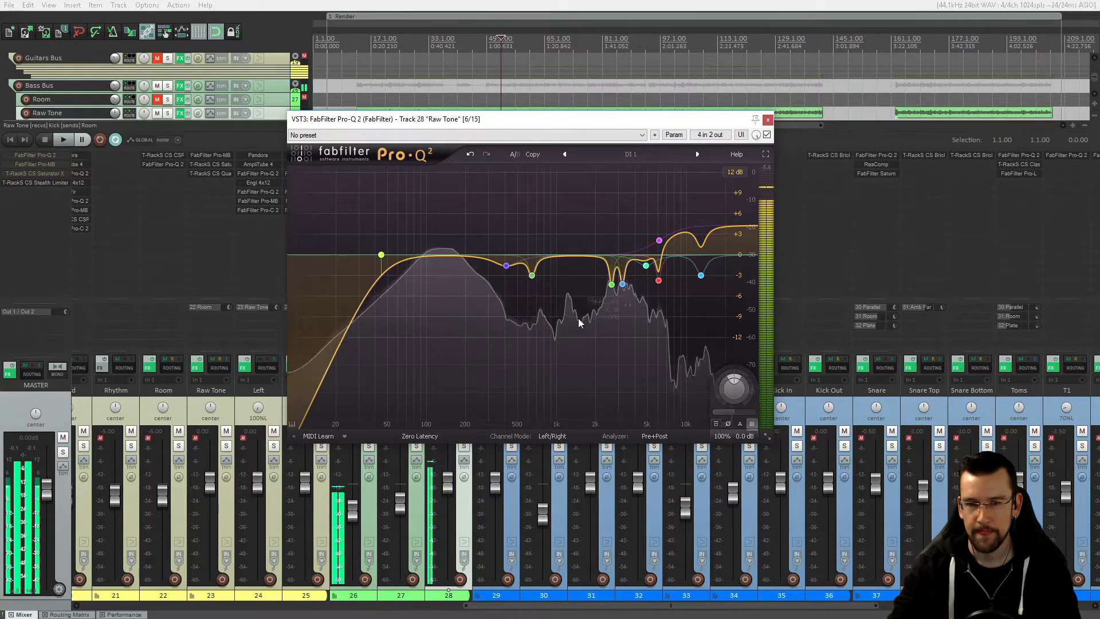
pyautogui.press('space')
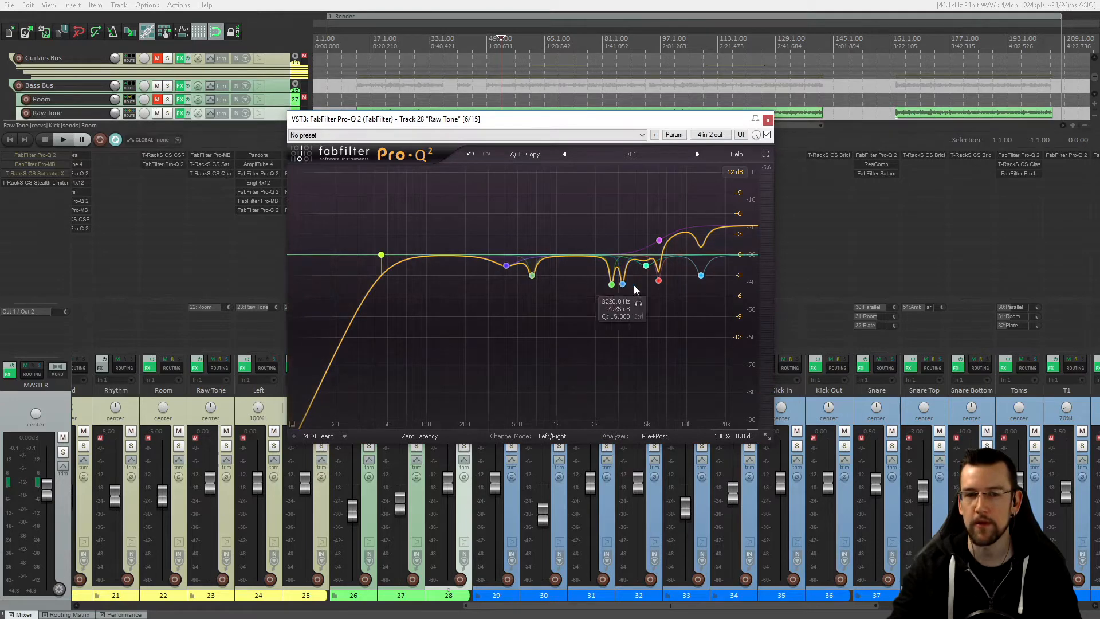
pyautogui.click(767, 121)
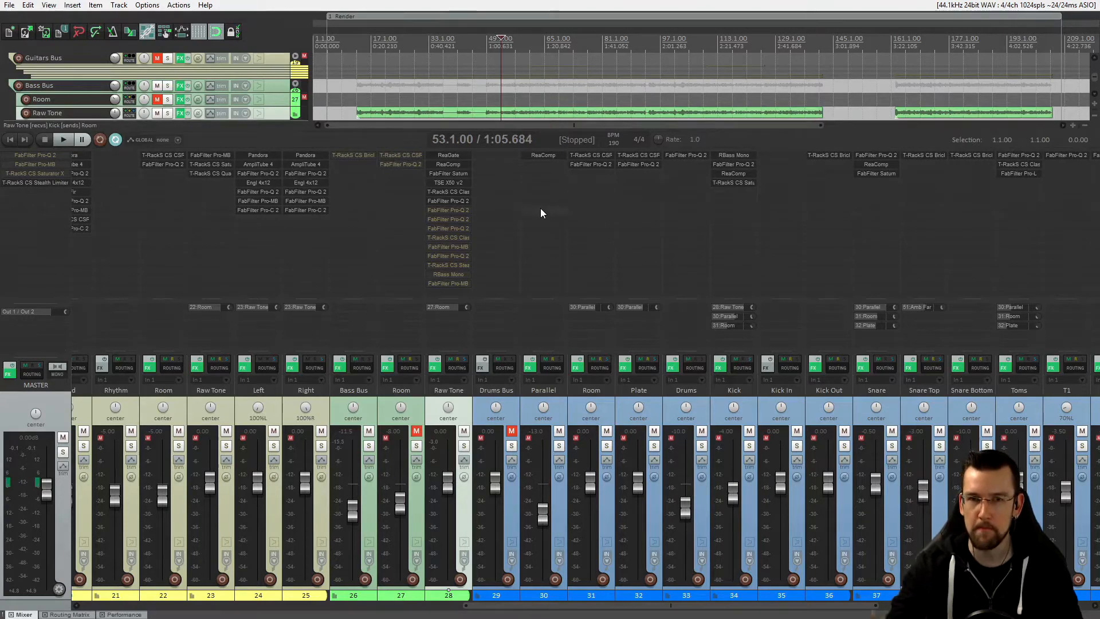
# - Open Raw Tone's second Pro-Q 2, view its bell boost and high cut, and close it without enabling it
pyautogui.click(445, 210)
pyautogui.moveTo(351, 91); pyautogui.dragTo(586, 132)
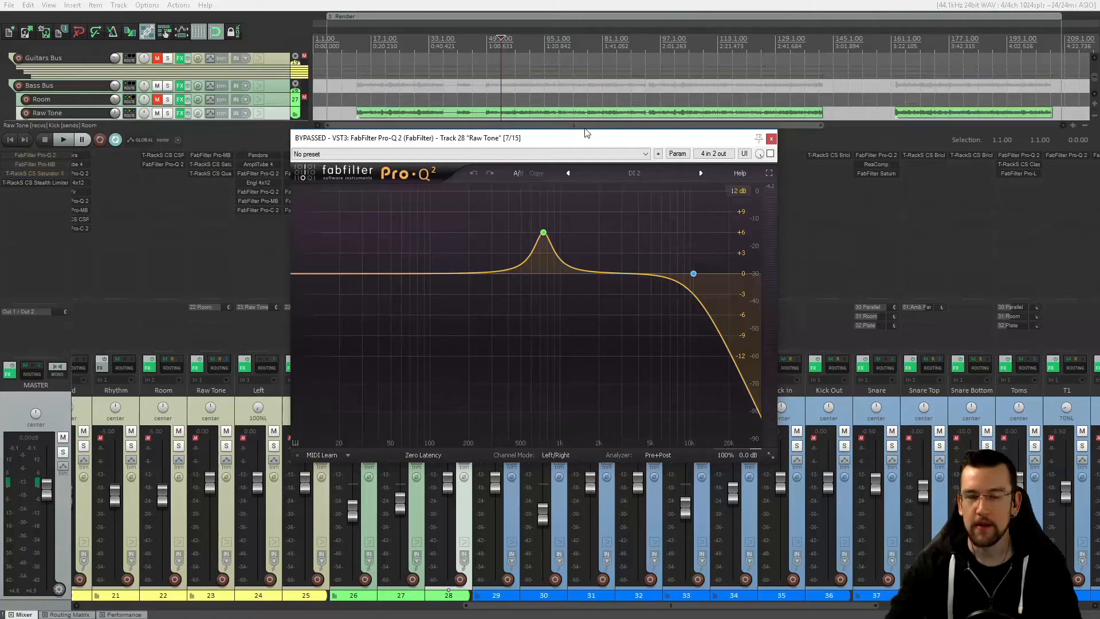
pyautogui.click(772, 139)
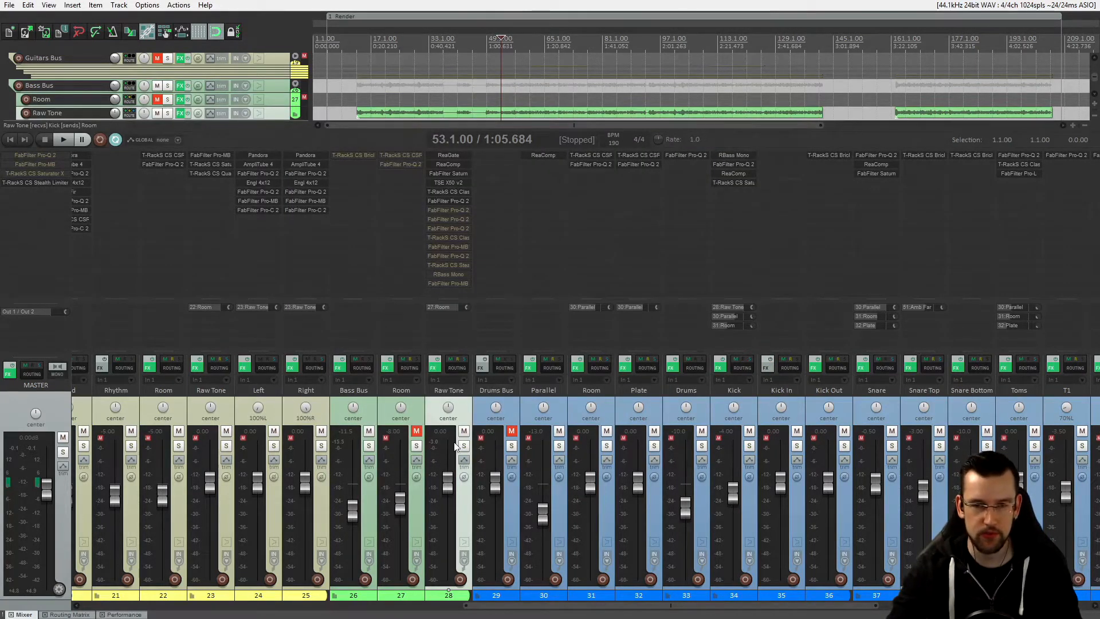
# - Unmute the Drums Bus and Guitars Bus and play the mix from bar 53
pyautogui.click(513, 432)
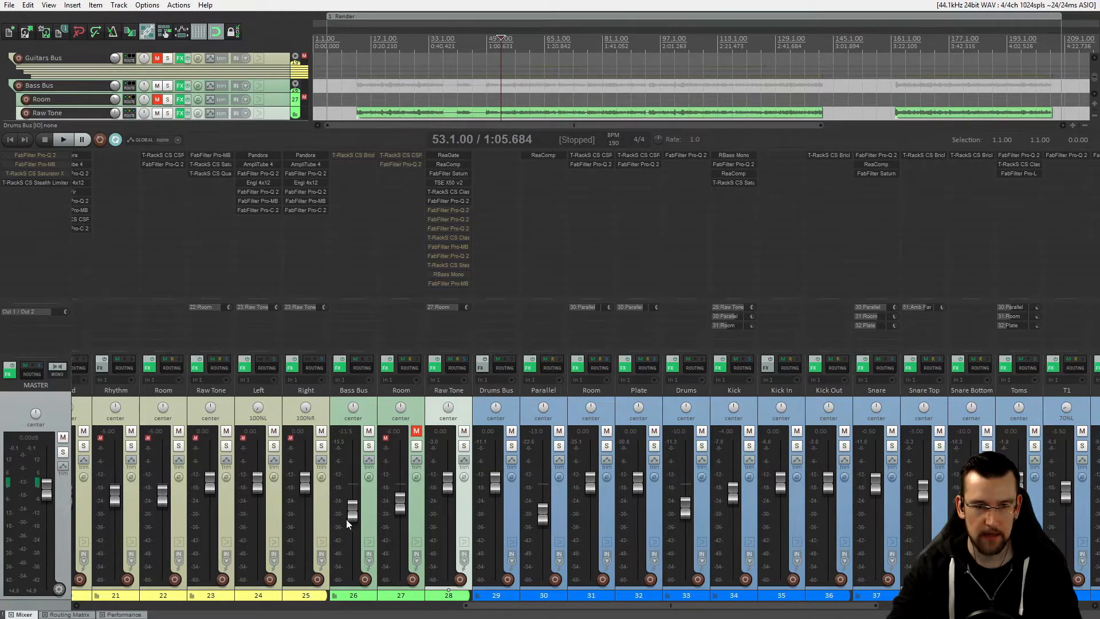
pyautogui.moveTo(510, 604); pyautogui.dragTo(373, 607)
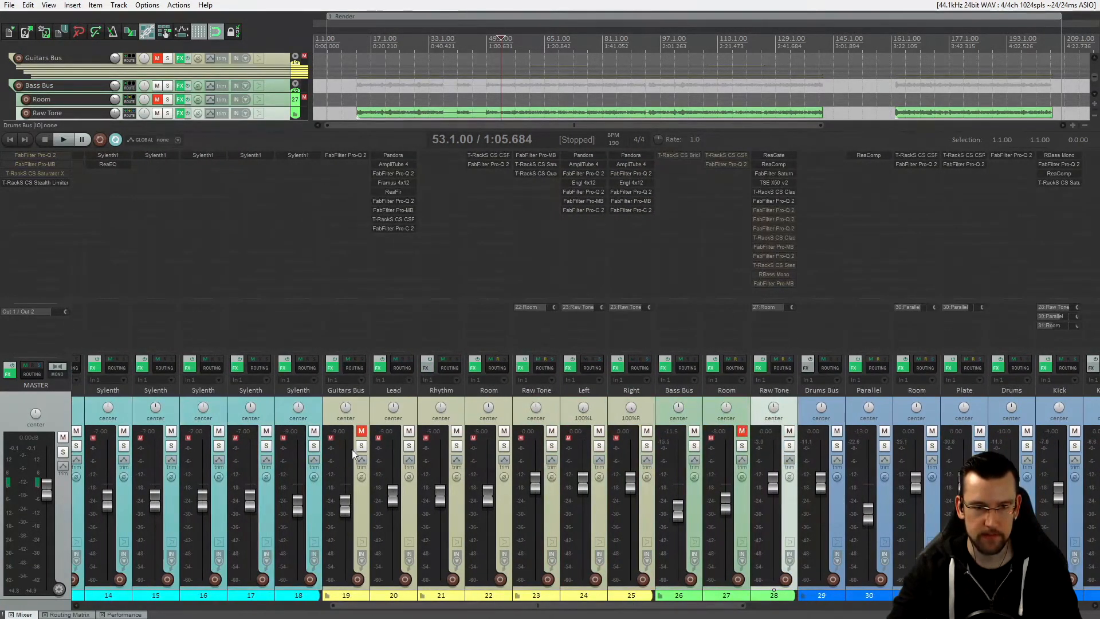
pyautogui.click(361, 431)
pyautogui.press('space')
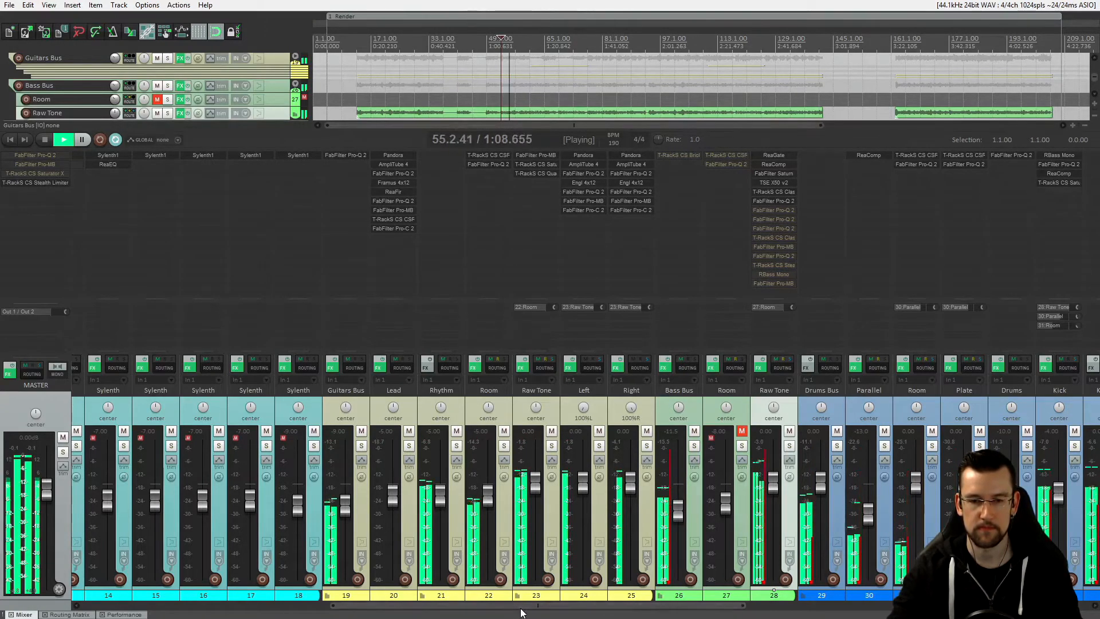
pyautogui.moveTo(521, 611); pyautogui.dragTo(569, 608)
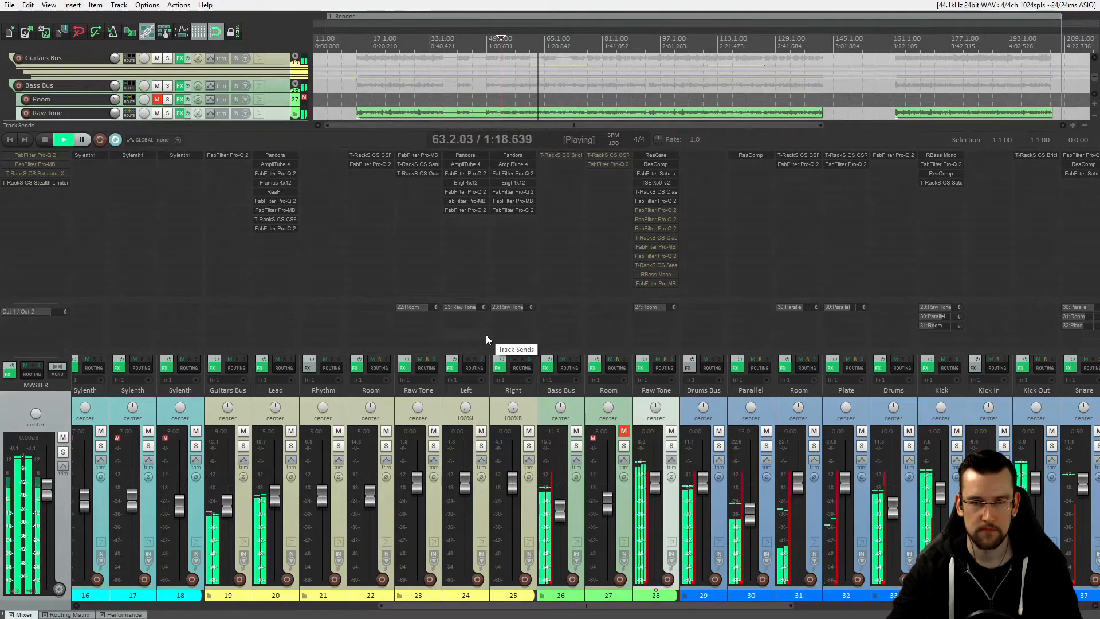
# - Move playback to bar 61, listen to the bass within the mix twice, and stop
pyautogui.click(531, 74)
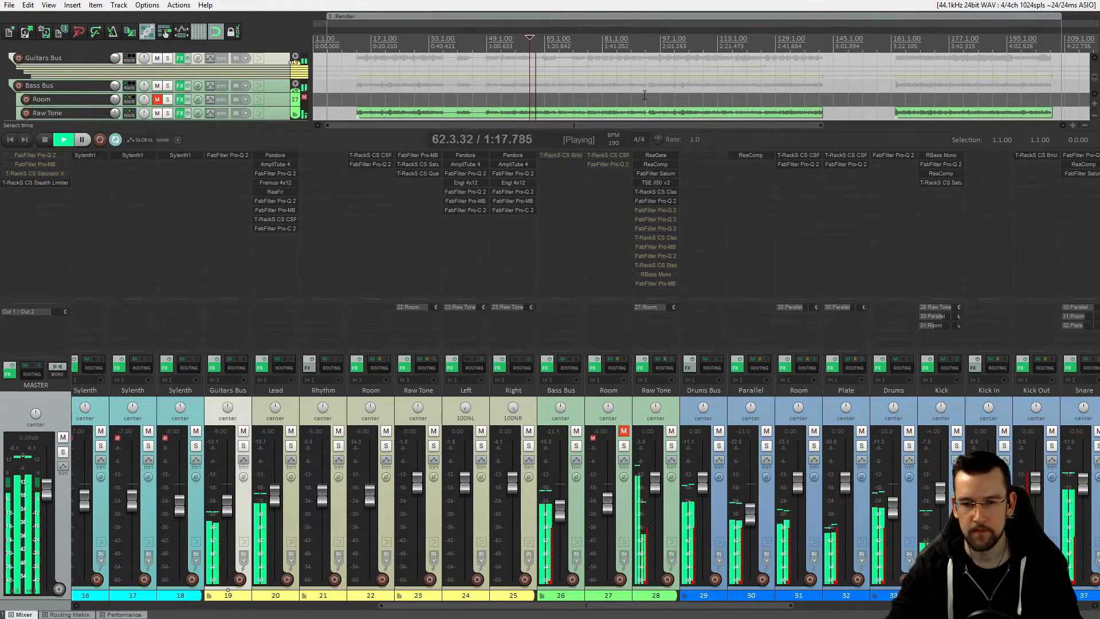
pyautogui.press('space')
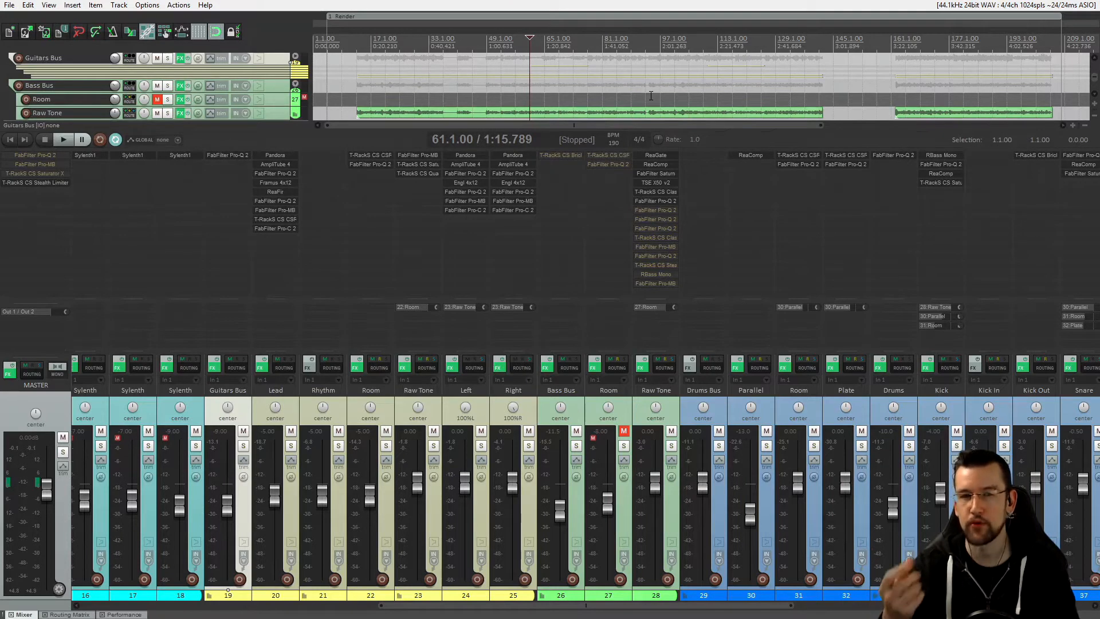
pyautogui.press('space')
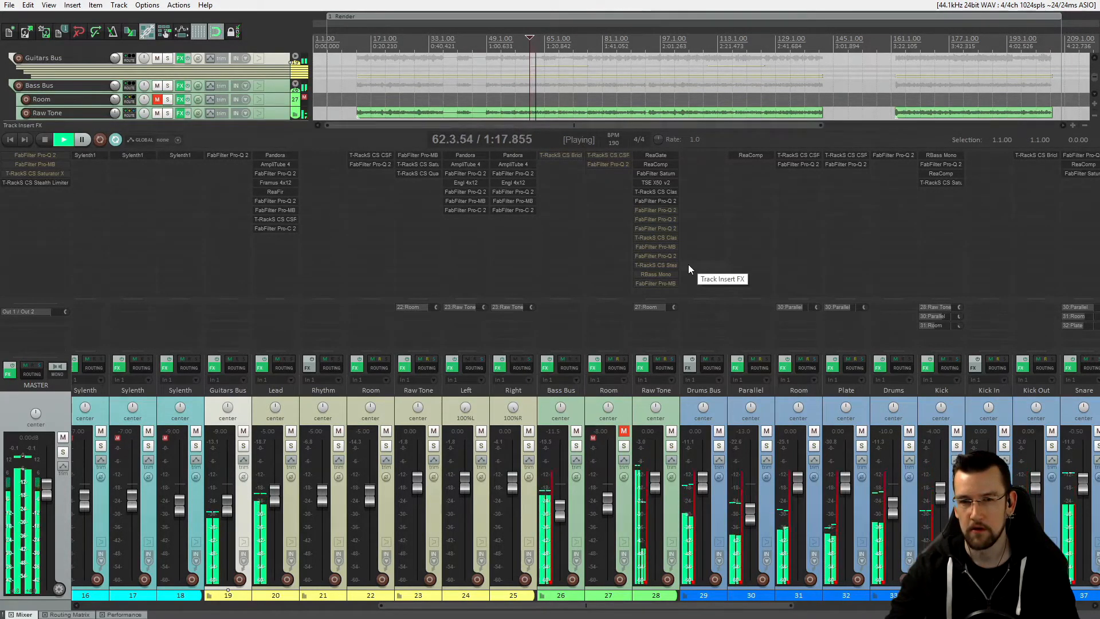
pyautogui.press('space')
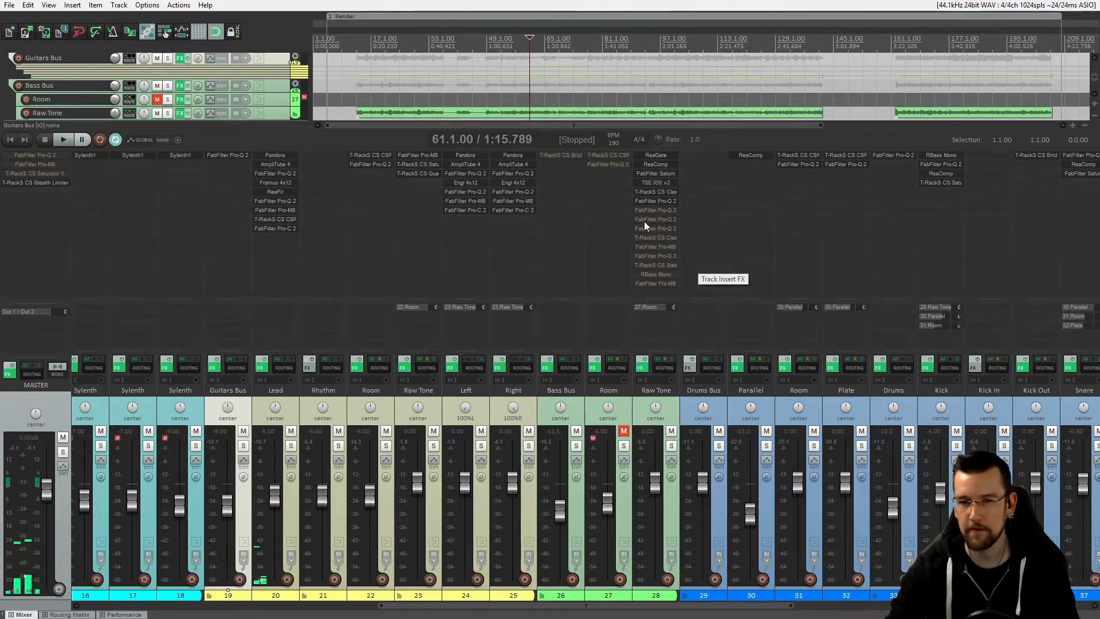
# - Enable Raw Tone's second Pro-Q 2, examine its bell boost, close the EQ and solo the Bass Bus
pyautogui.click(657, 212)
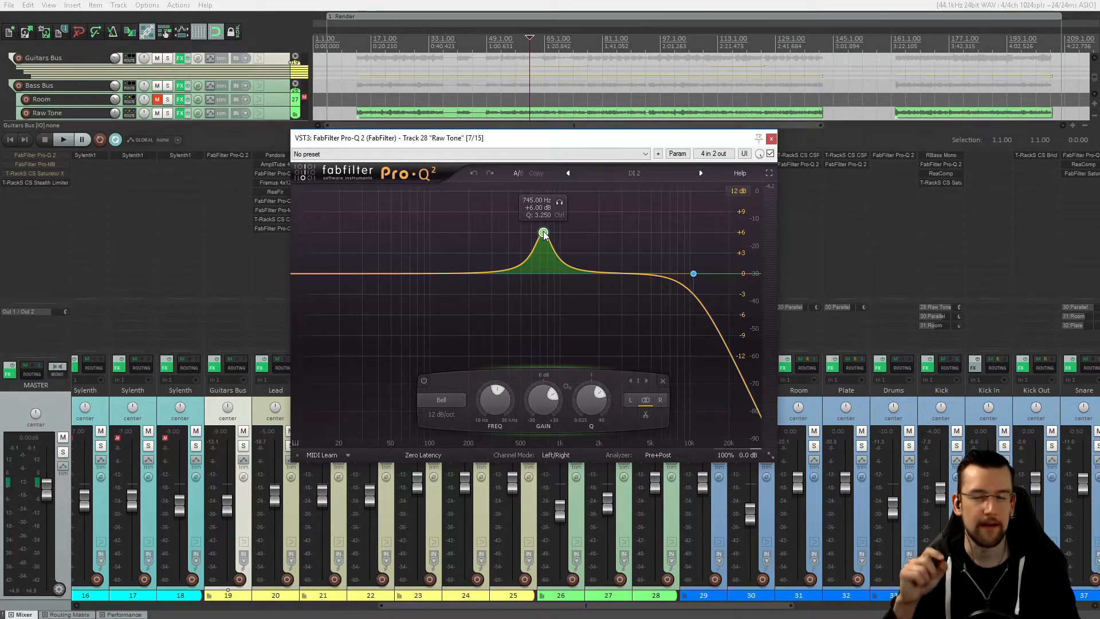
pyautogui.click(771, 138)
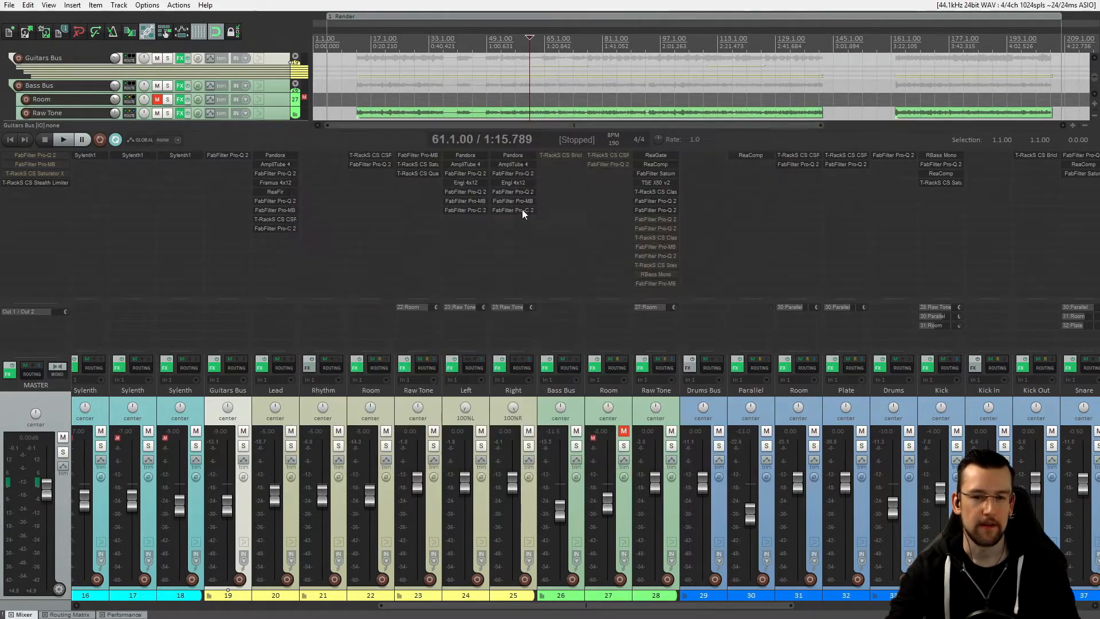
pyautogui.click(576, 447)
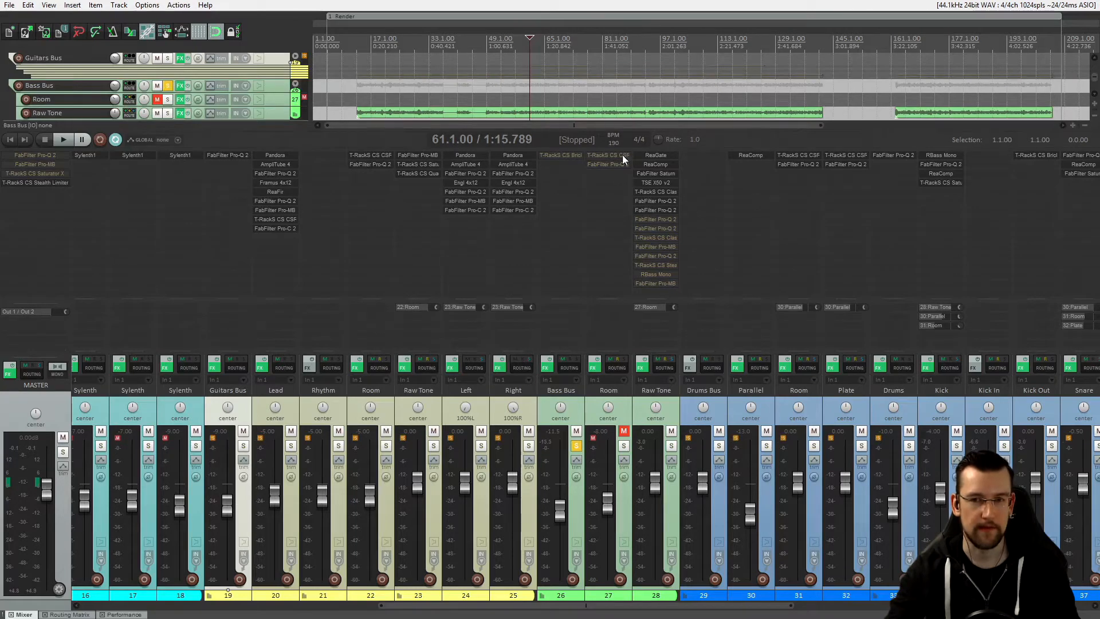
# - Reopen Raw Tone's second Pro-Q 2 and switch off its high cut band
pyautogui.click(666, 210)
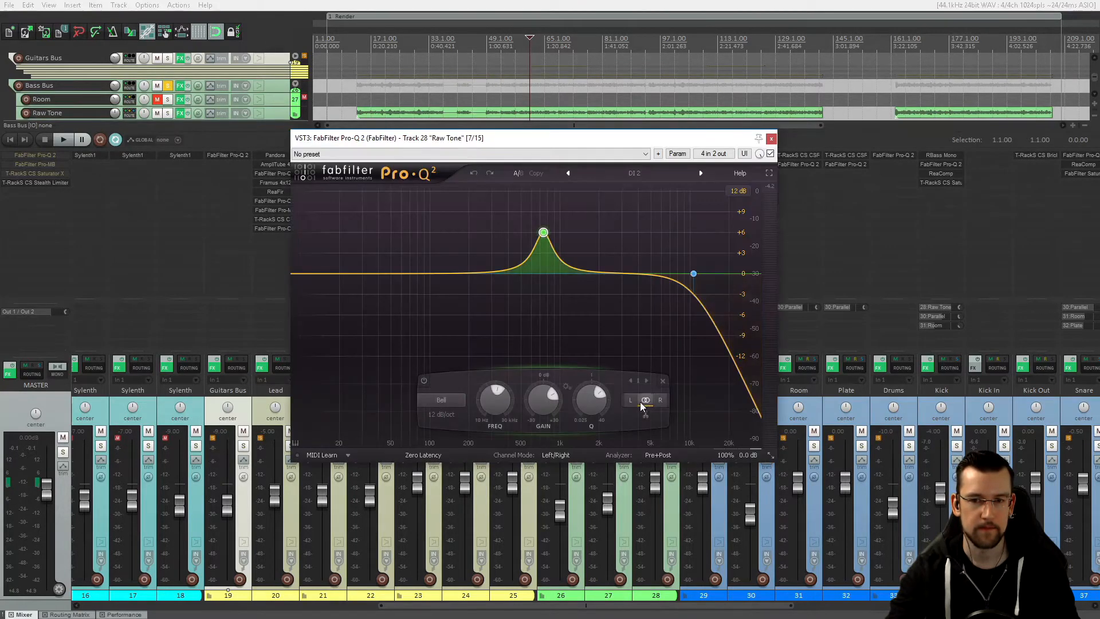
pyautogui.click(693, 273)
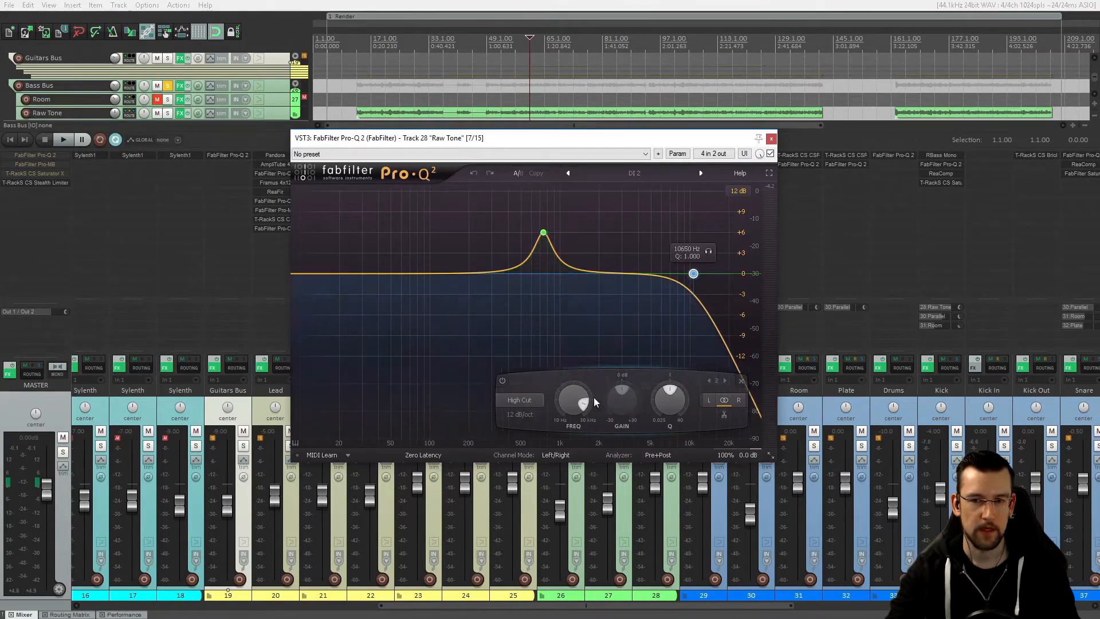
pyautogui.click(502, 381)
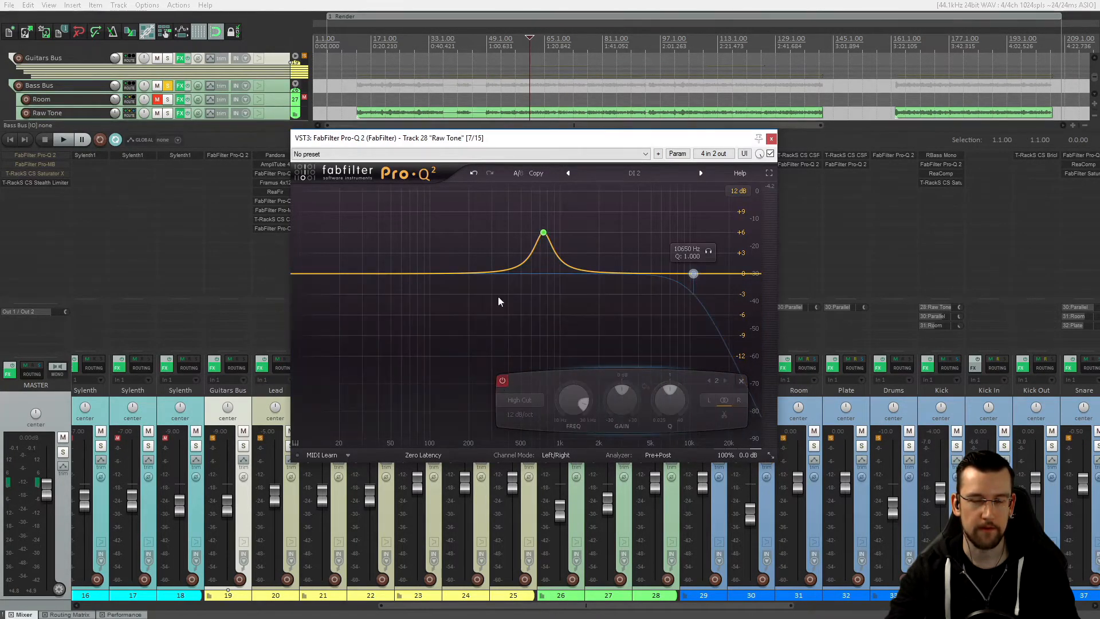
# - Play the soloed bass with Raw Tone's second Pro-Q 2 repeatedly bypassed and re-enabled to compare its 745 Hz bell boost, and stop
pyautogui.click(543, 233)
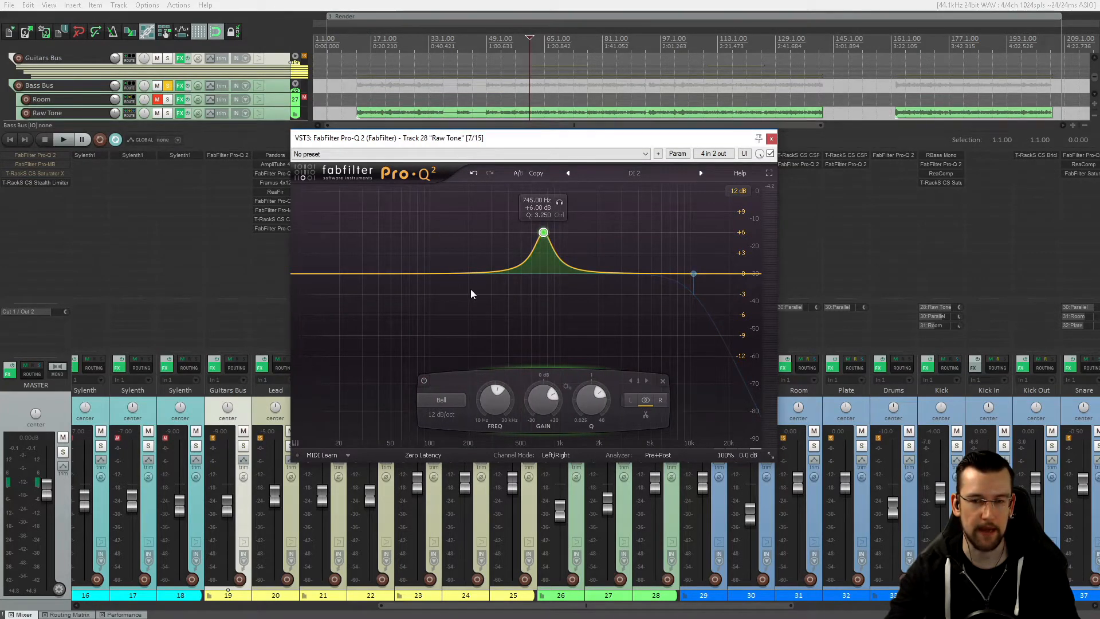
pyautogui.click(720, 443)
pyautogui.press('space')
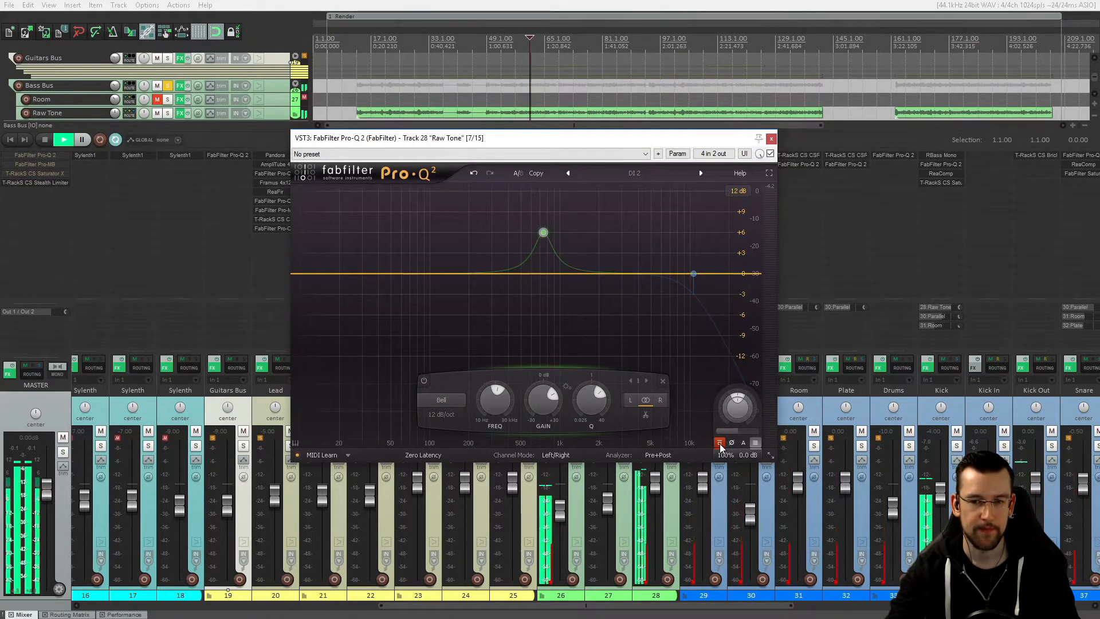
pyautogui.click(719, 443)
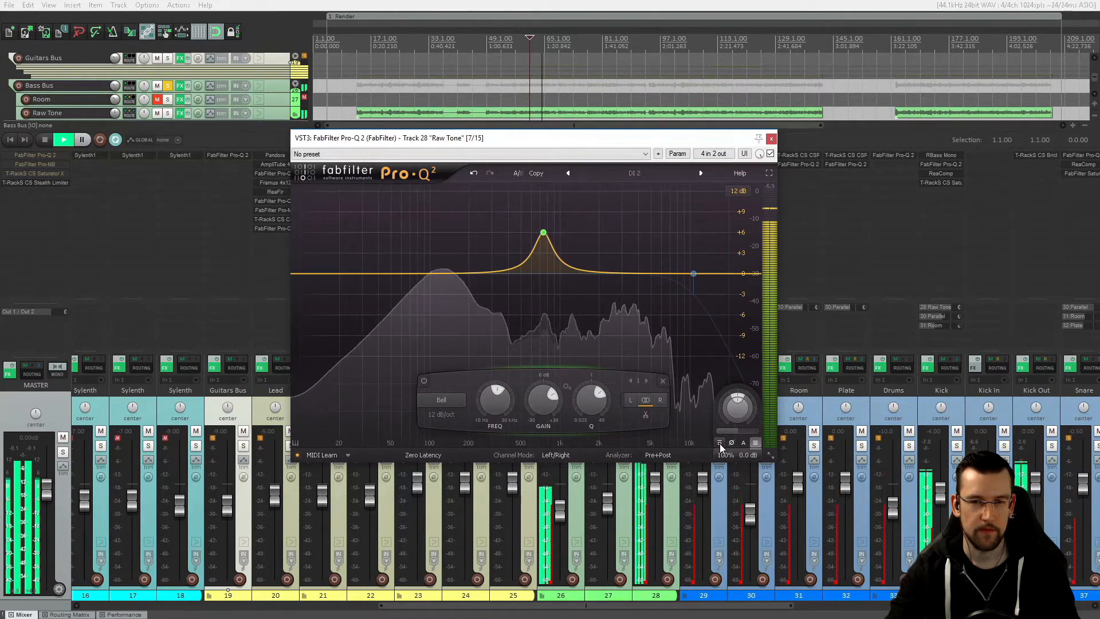
pyautogui.click(719, 444)
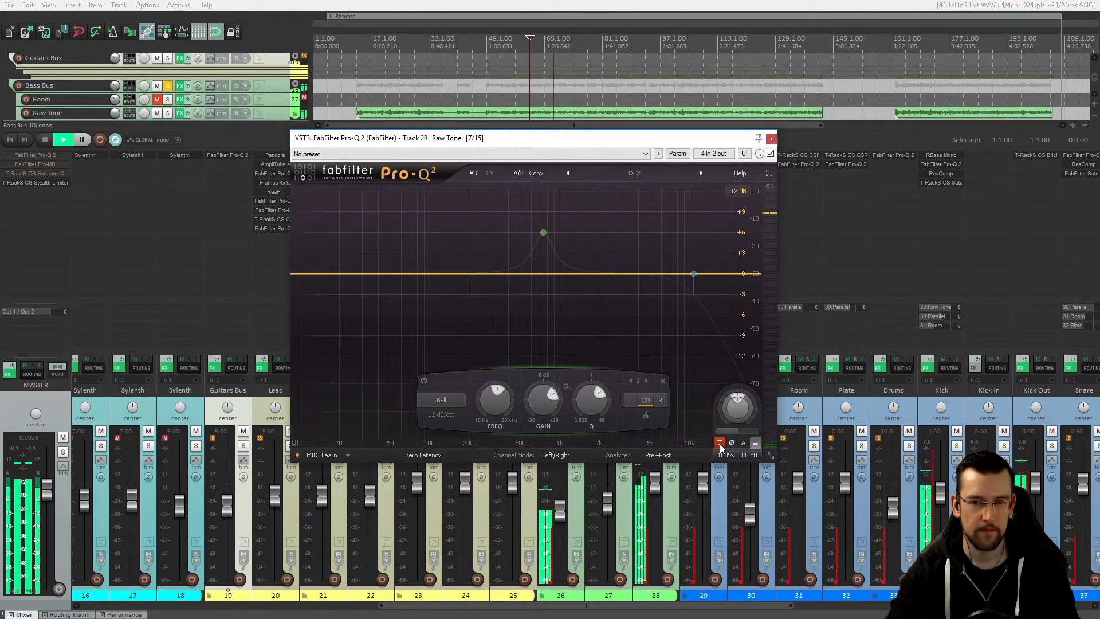
pyautogui.click(720, 443)
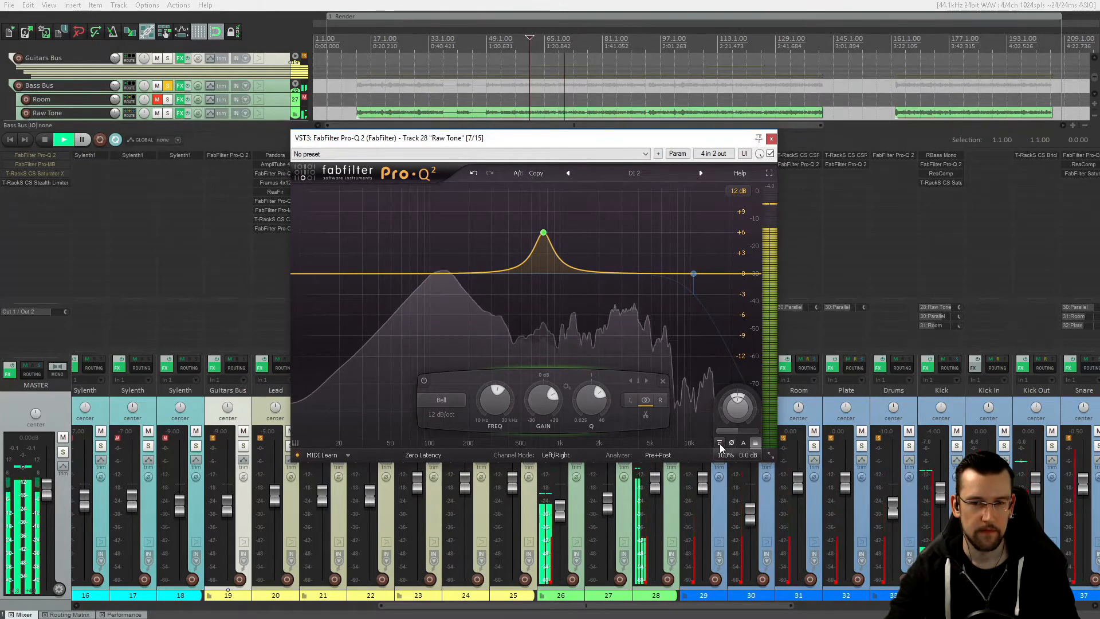
pyautogui.click(720, 444)
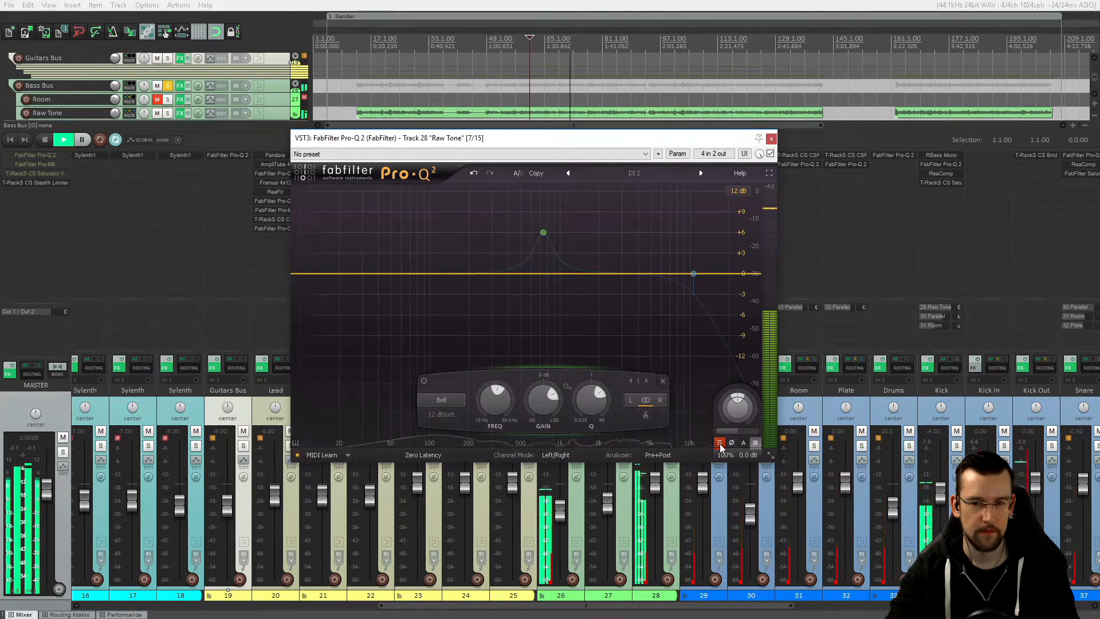
pyautogui.click(719, 443)
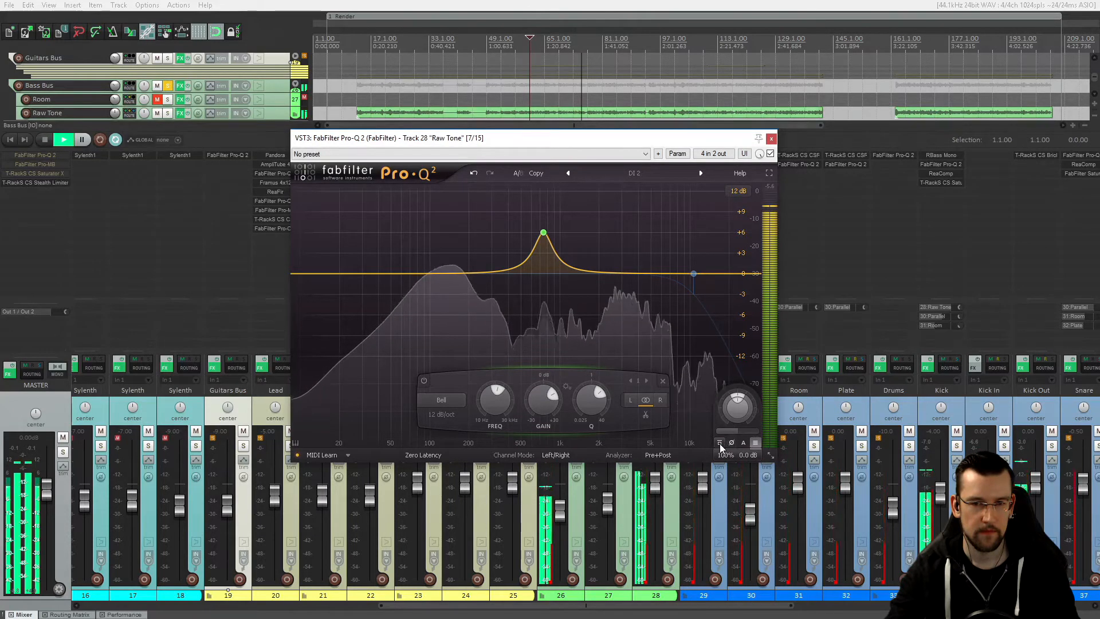
pyautogui.press('space')
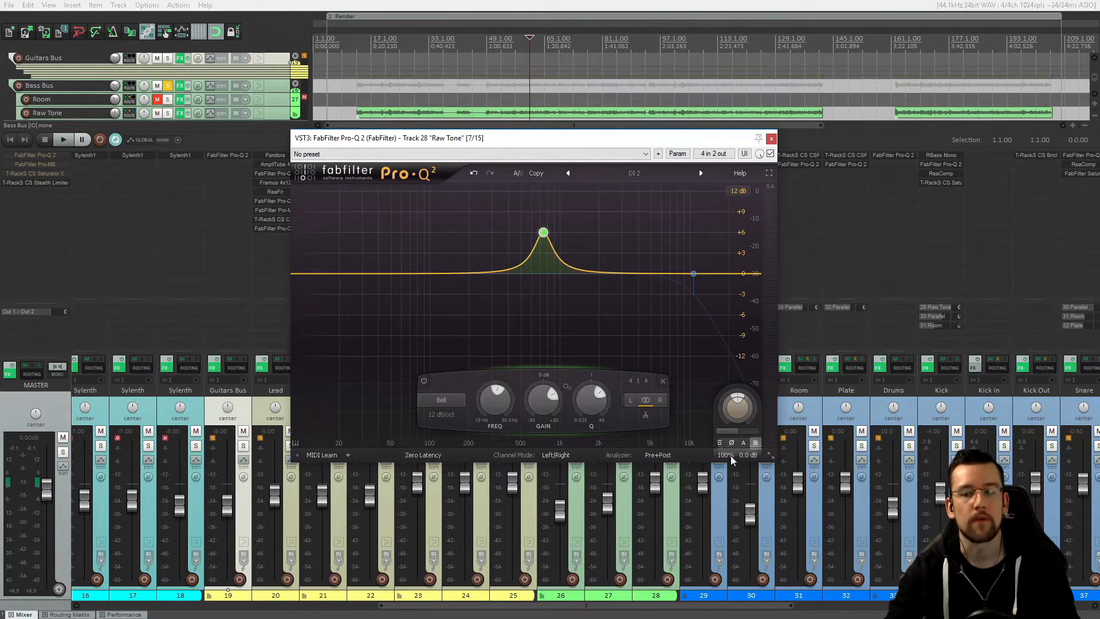
# - Switch the 10650 Hz high cut band of Raw Tone's second Pro-Q 2 back on and close the EQ
pyautogui.click(695, 273)
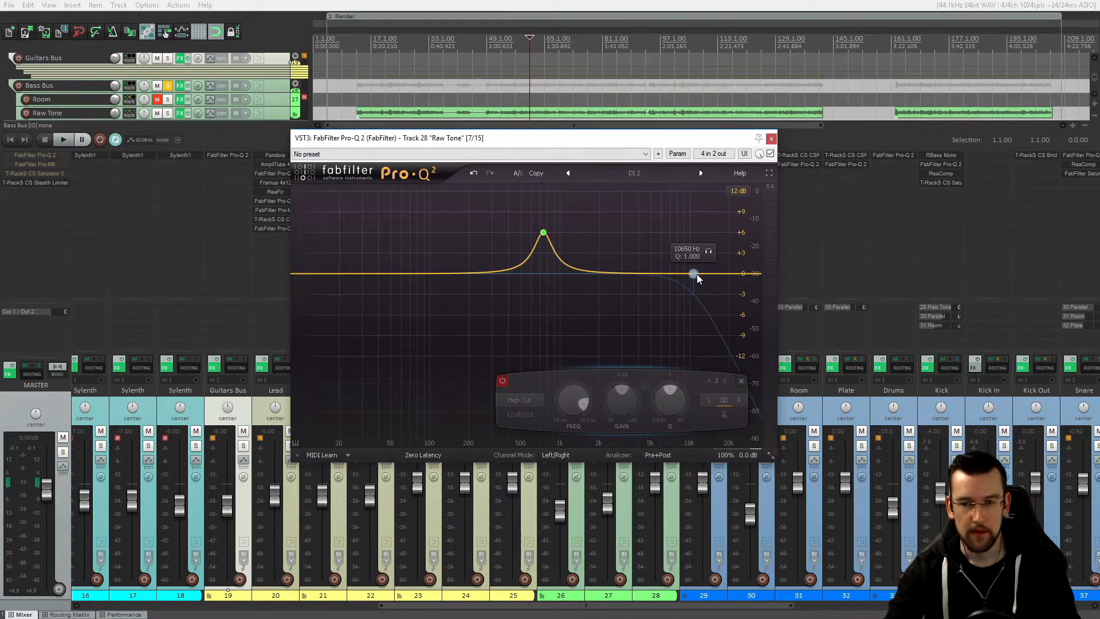
pyautogui.click(502, 380)
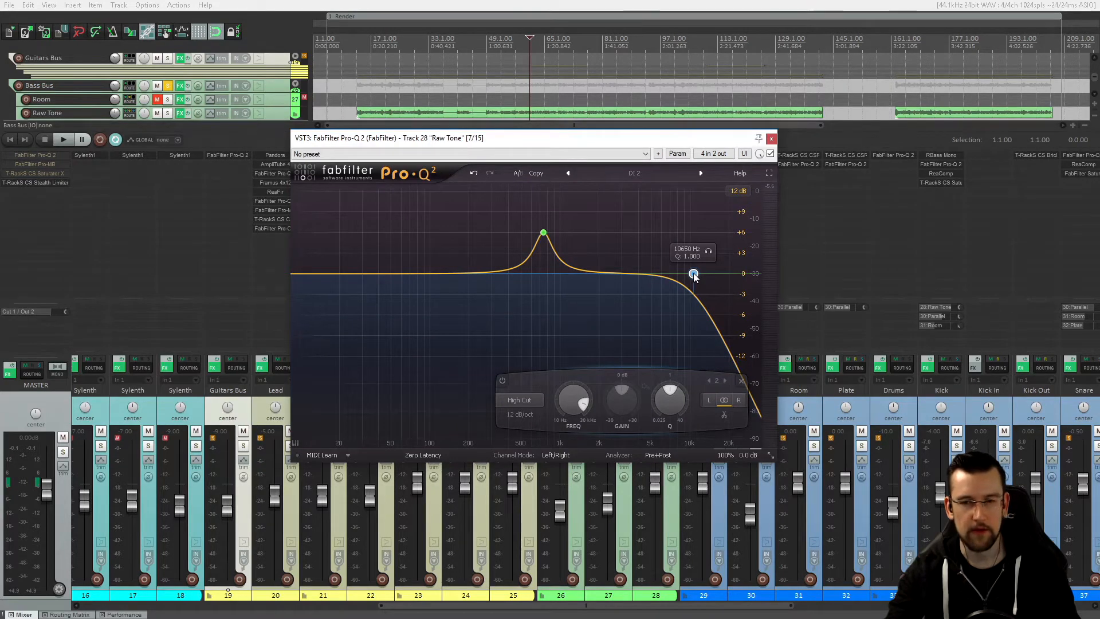
pyautogui.moveTo(580, 142)
pyautogui.mouseDown()
pyautogui.moveTo(600, 126)
pyautogui.moveTo(597, 141)
pyautogui.mouseUp()
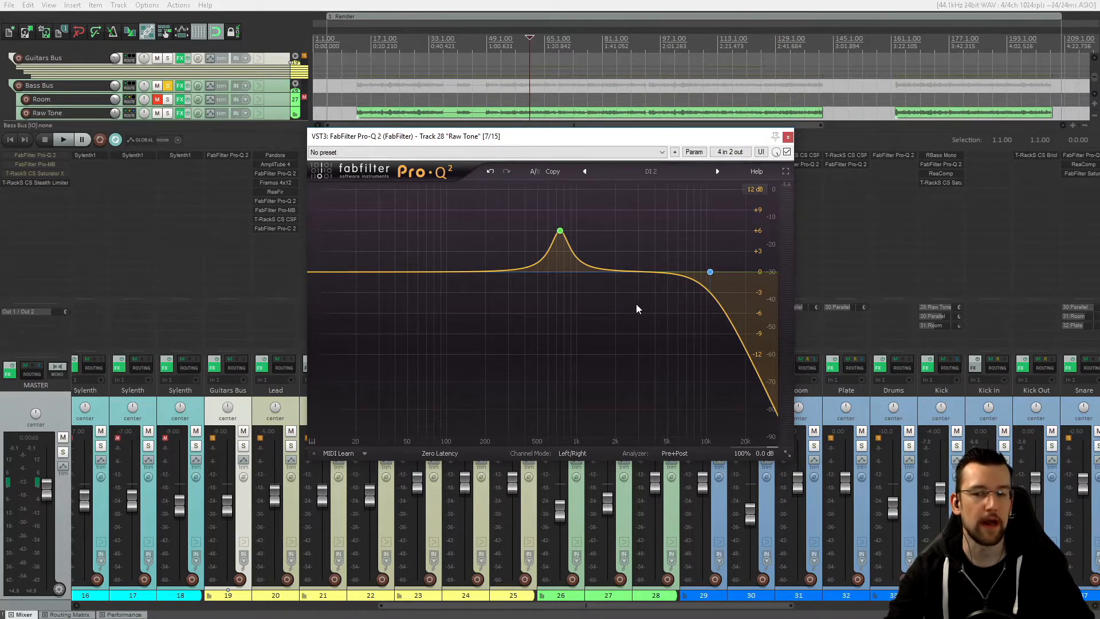
pyautogui.click(788, 138)
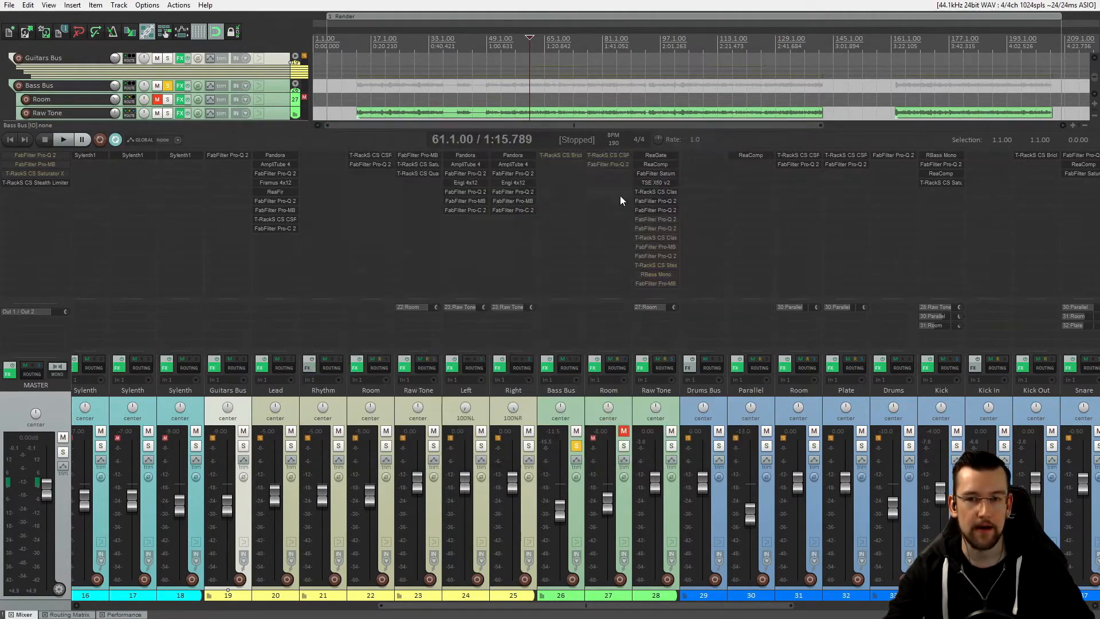
# - Check Raw Tone's first Pro-Q 2 and reopen the second one to examine its high cut band
pyautogui.click(650, 199)
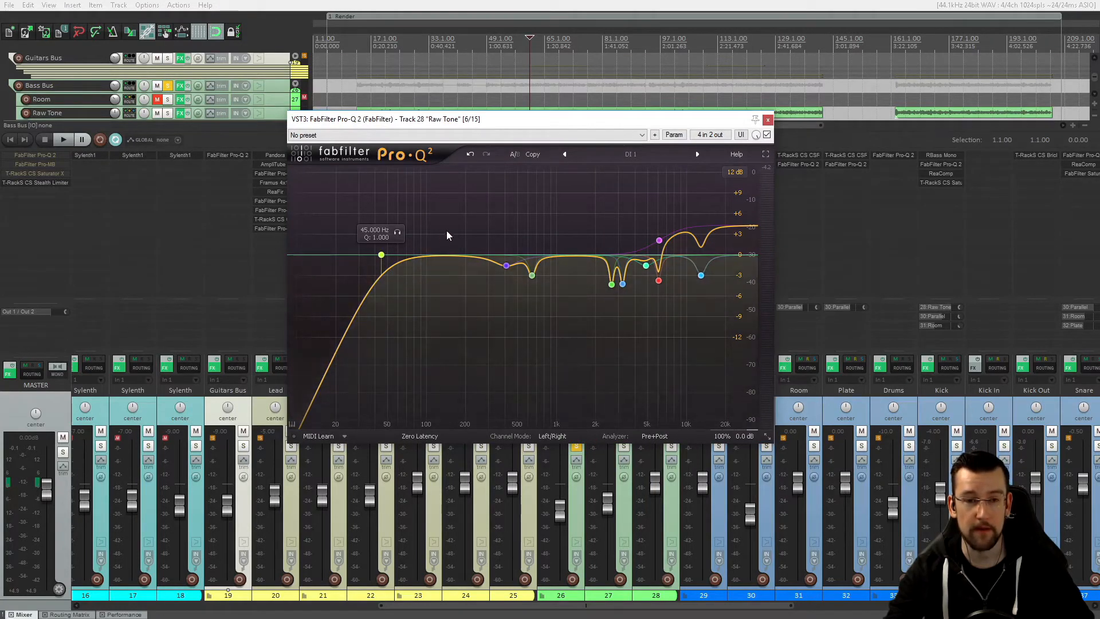
pyautogui.click(768, 119)
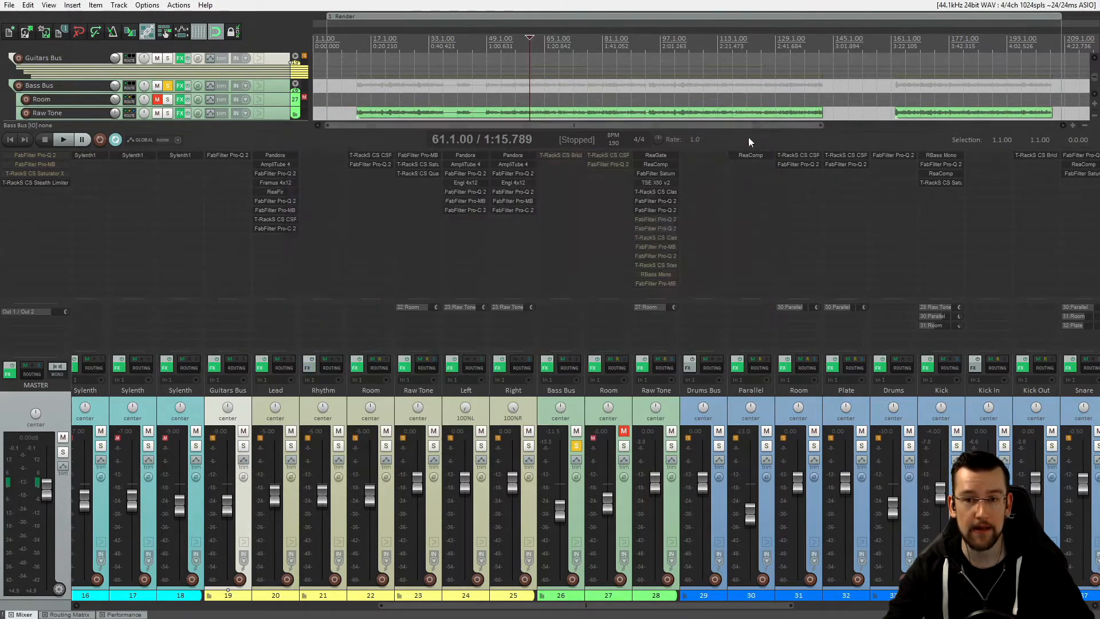
pyautogui.click(670, 210)
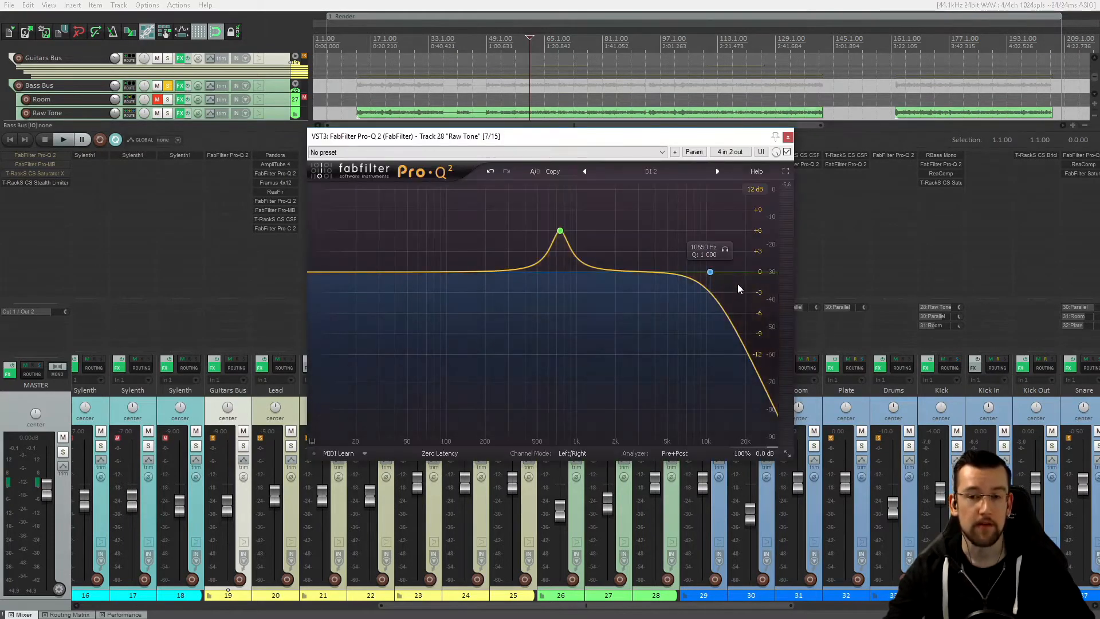
pyautogui.click(710, 272)
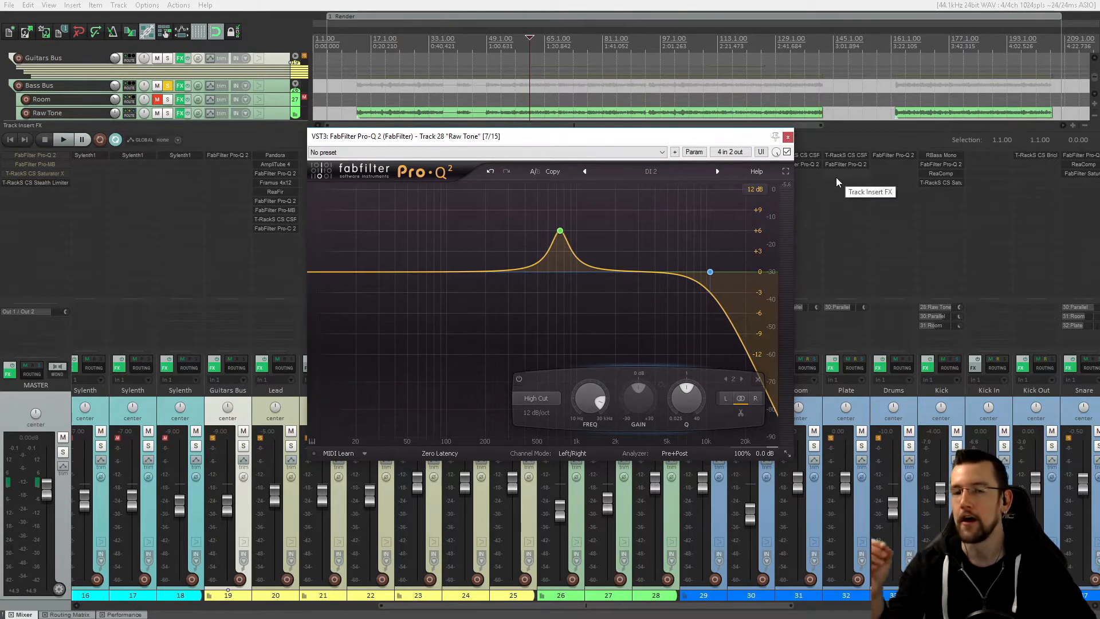
pyautogui.moveTo(565, 143); pyautogui.dragTo(557, 139)
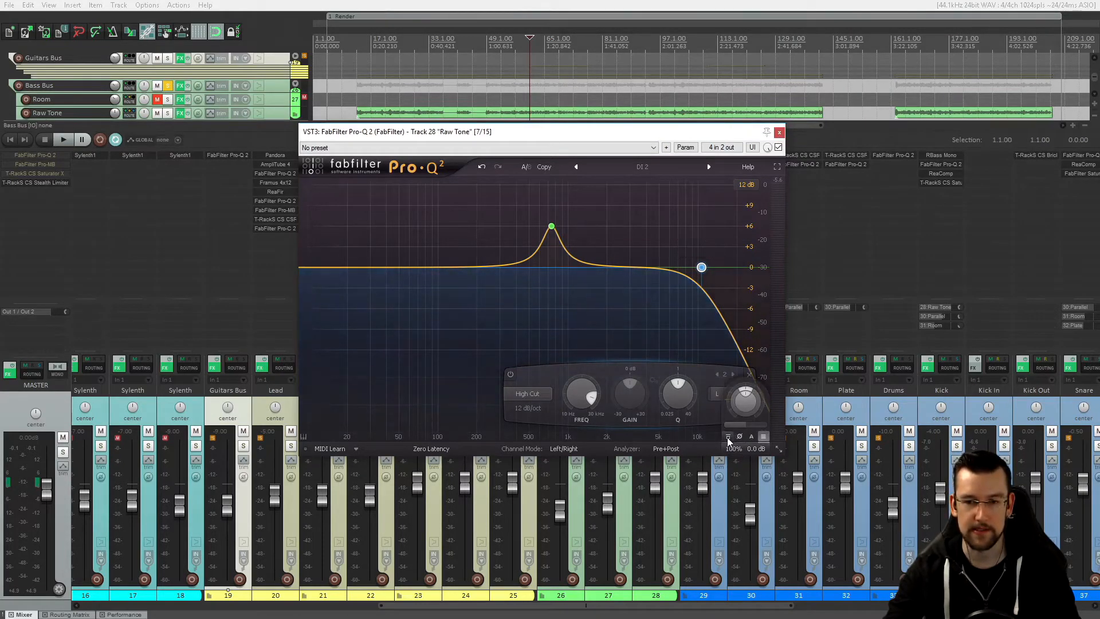
# - Play the soloed bass from bar 61 and compare the second Pro-Q 2 bypassed and active
pyautogui.click(727, 438)
pyautogui.press('space')
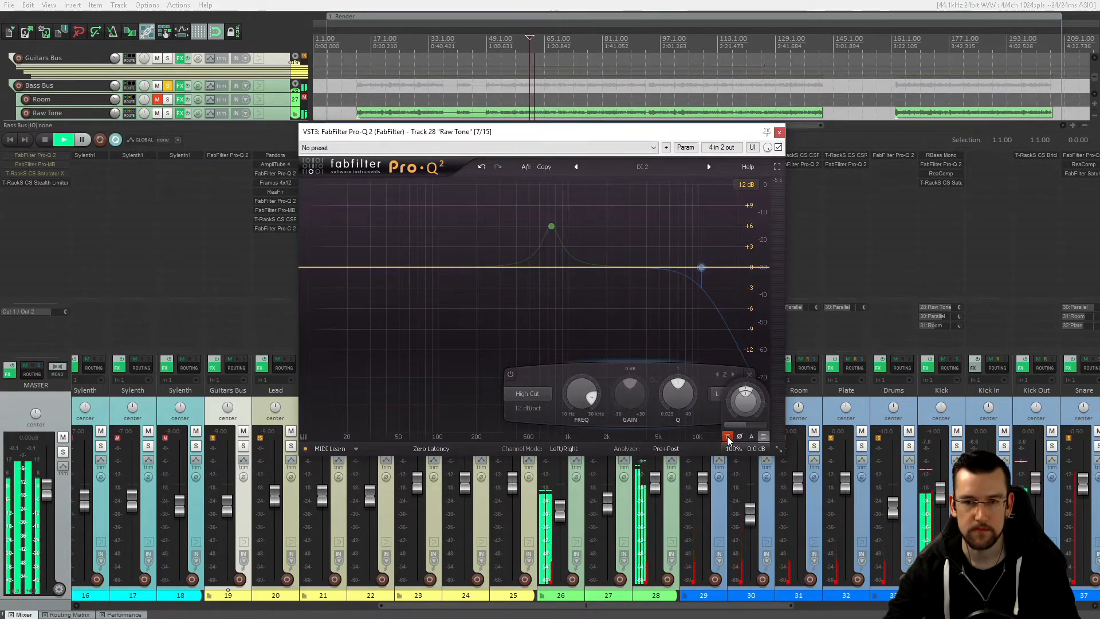
pyautogui.click(727, 437)
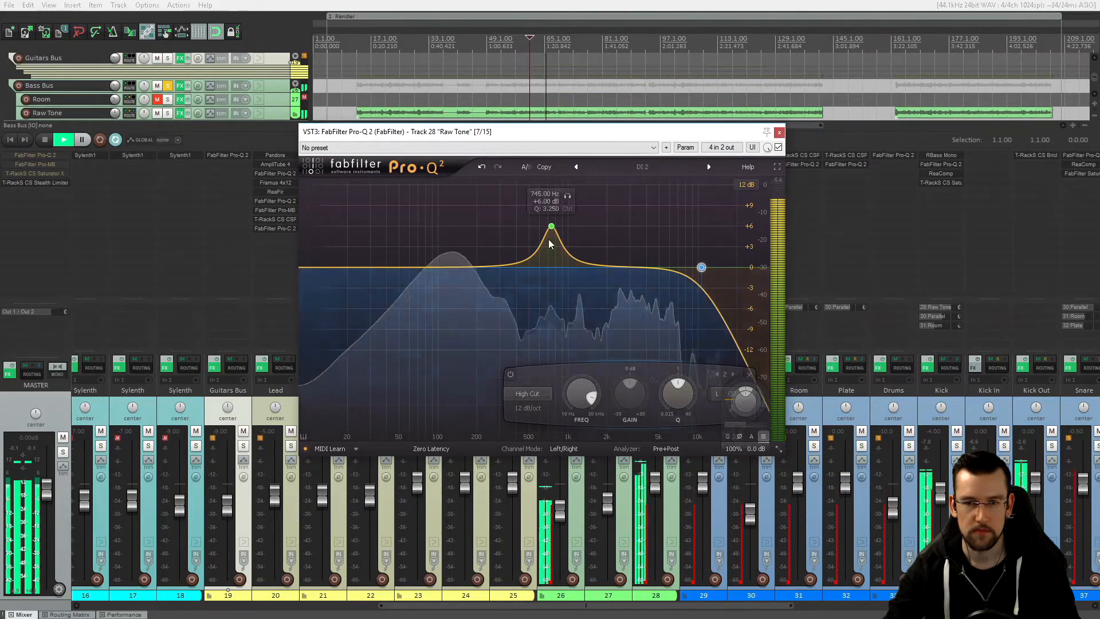
# - Compare the bass with the second Pro-Q 2's high cut band off and on, stop playback and close the EQ
pyautogui.click(515, 375)
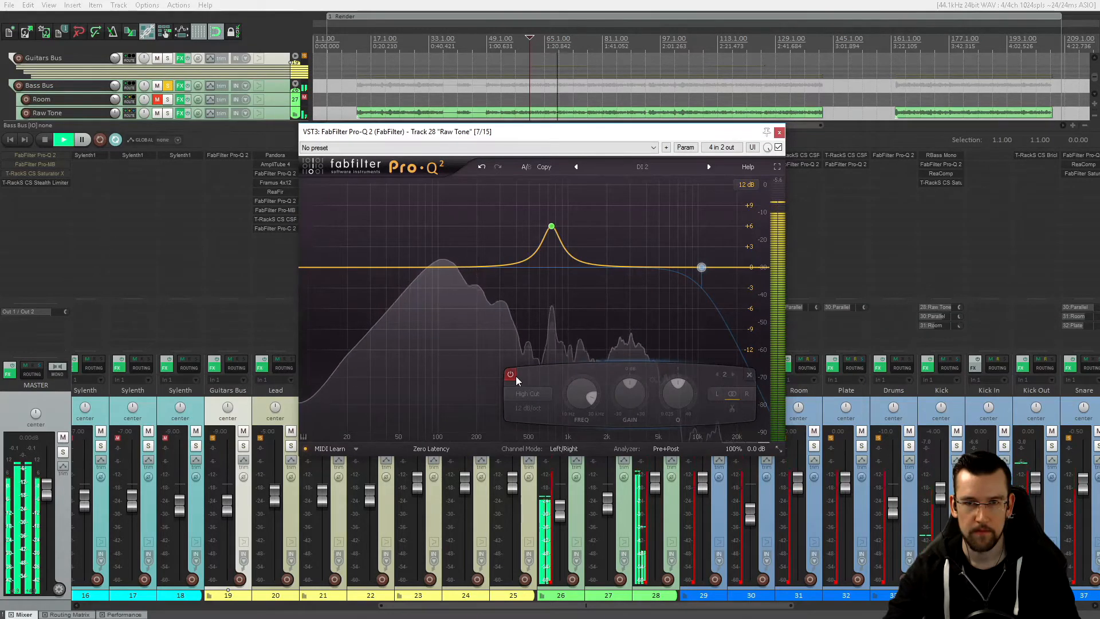
pyautogui.click(516, 375)
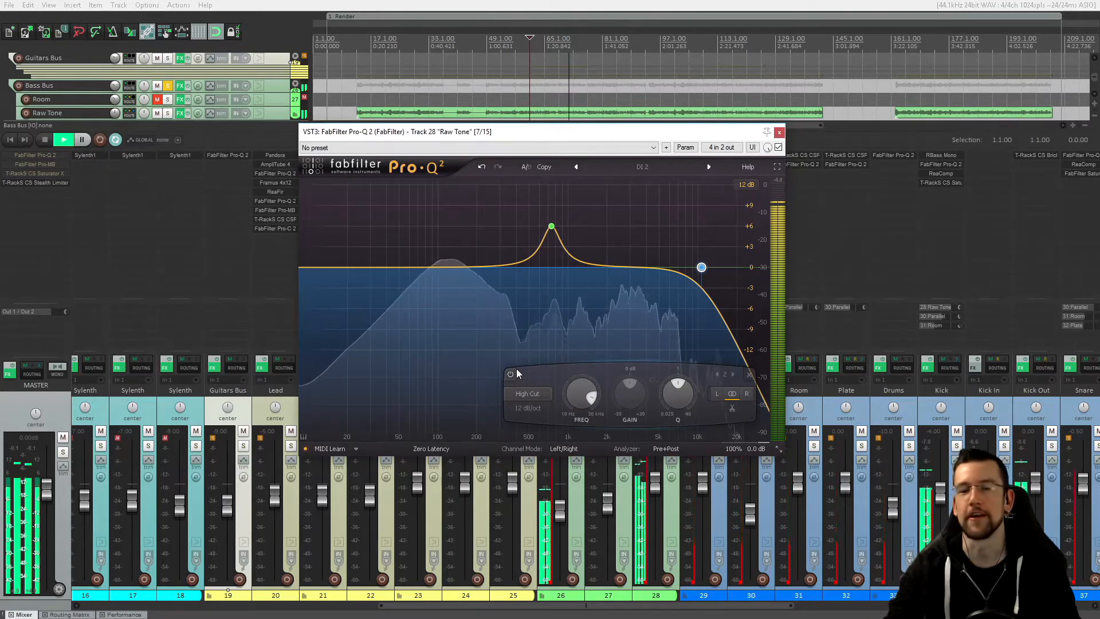
pyautogui.press('space')
pyautogui.moveTo(566, 219)
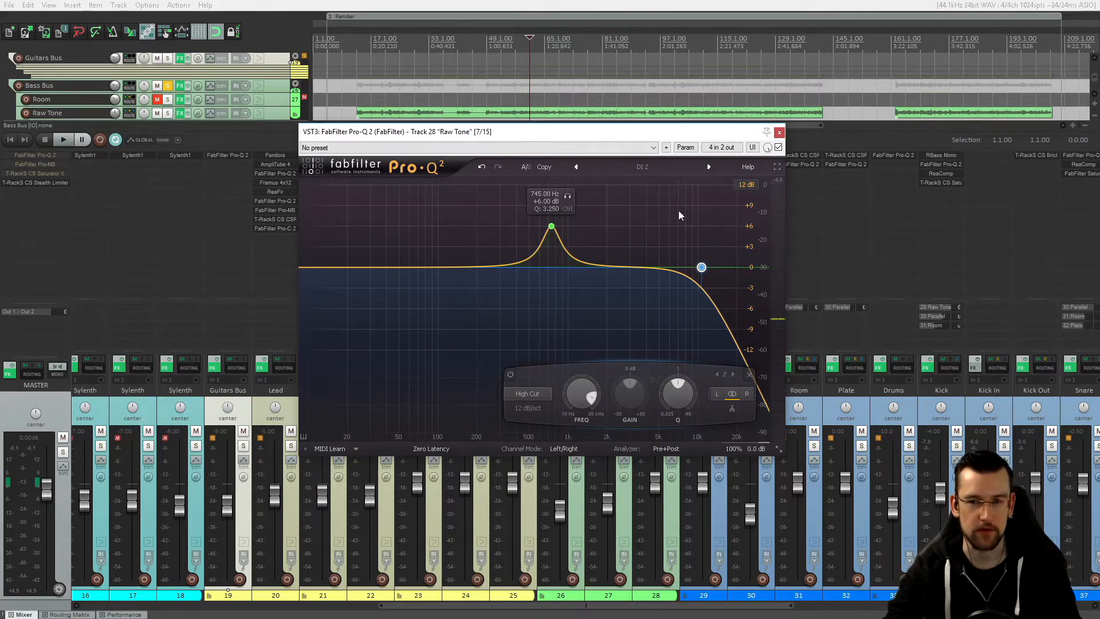
pyautogui.moveTo(701, 268)
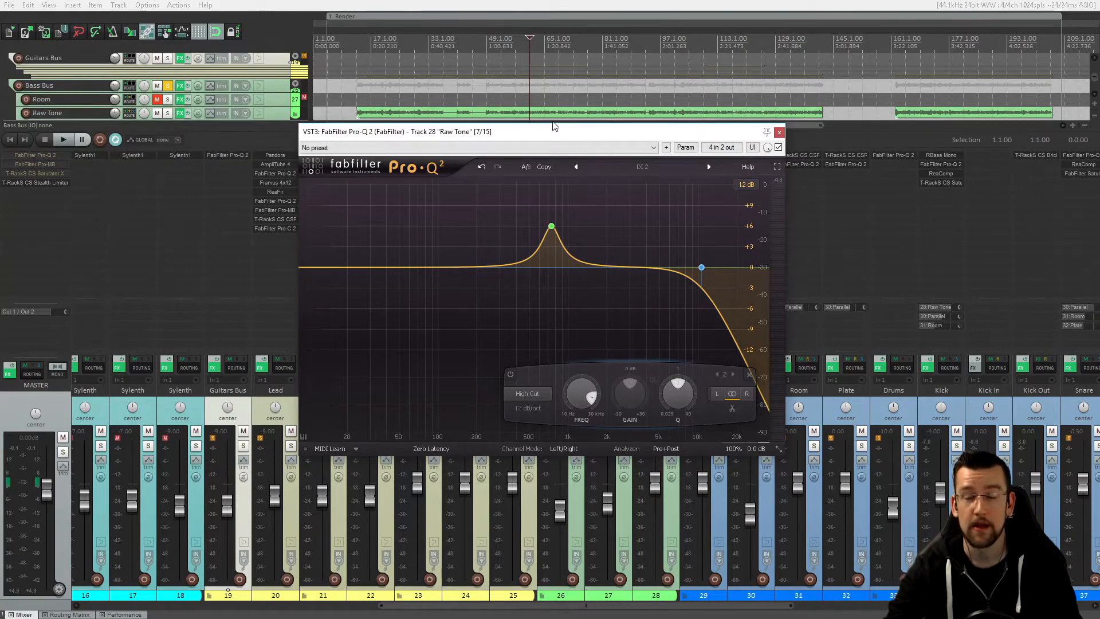
pyautogui.click(779, 132)
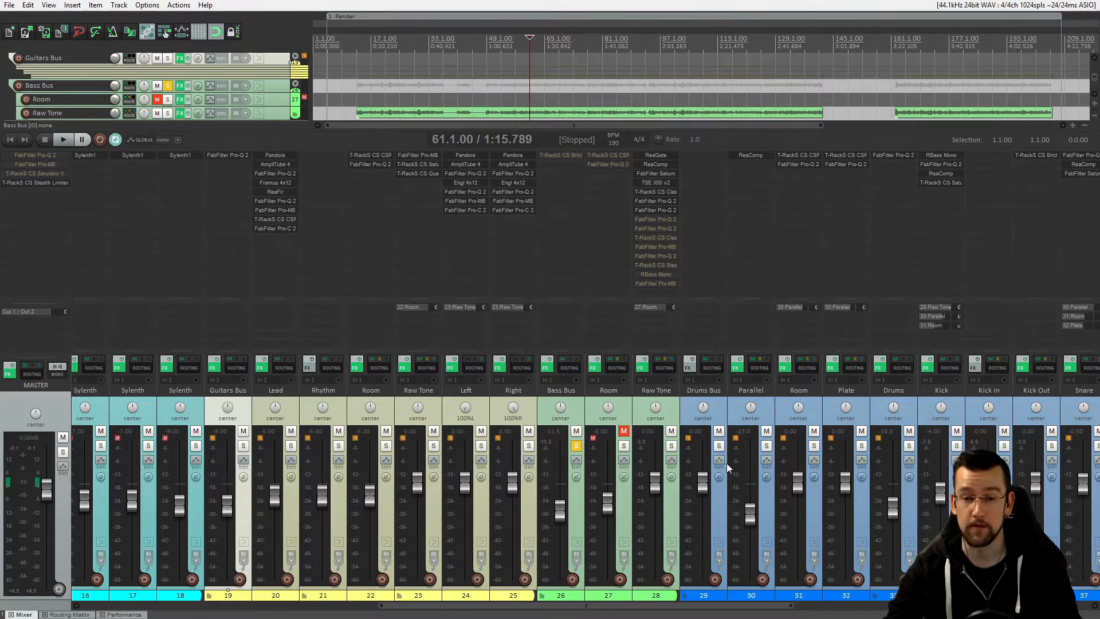
# - Solo the Drums Bus and Guitars Bus alongside the Bass Bus and play from bar 61
pyautogui.click(719, 446)
pyautogui.click(243, 445)
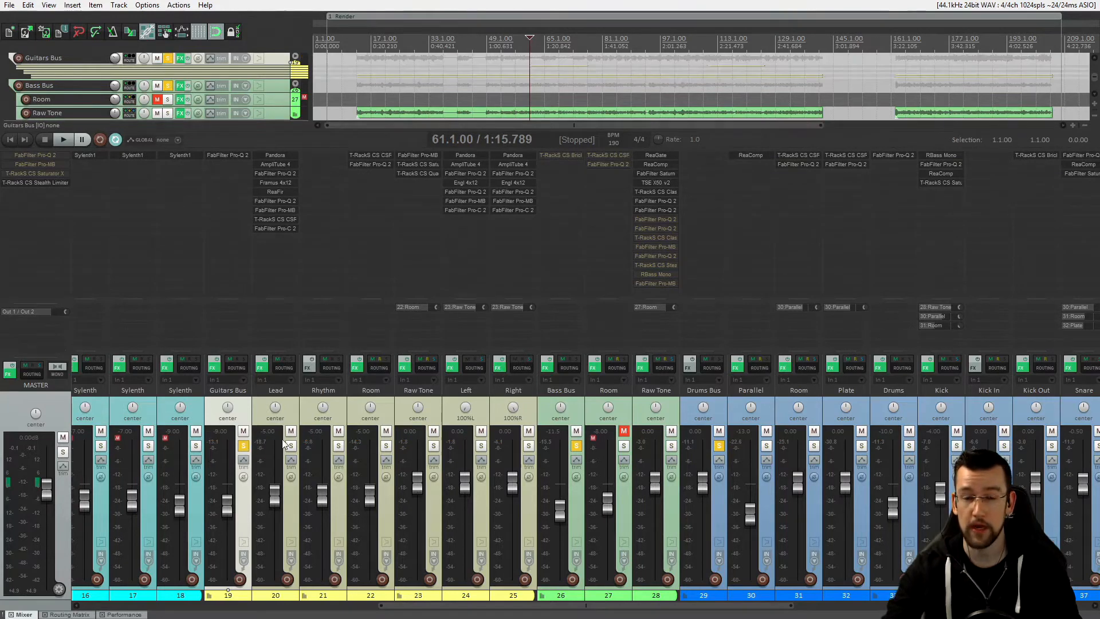
pyautogui.press('space')
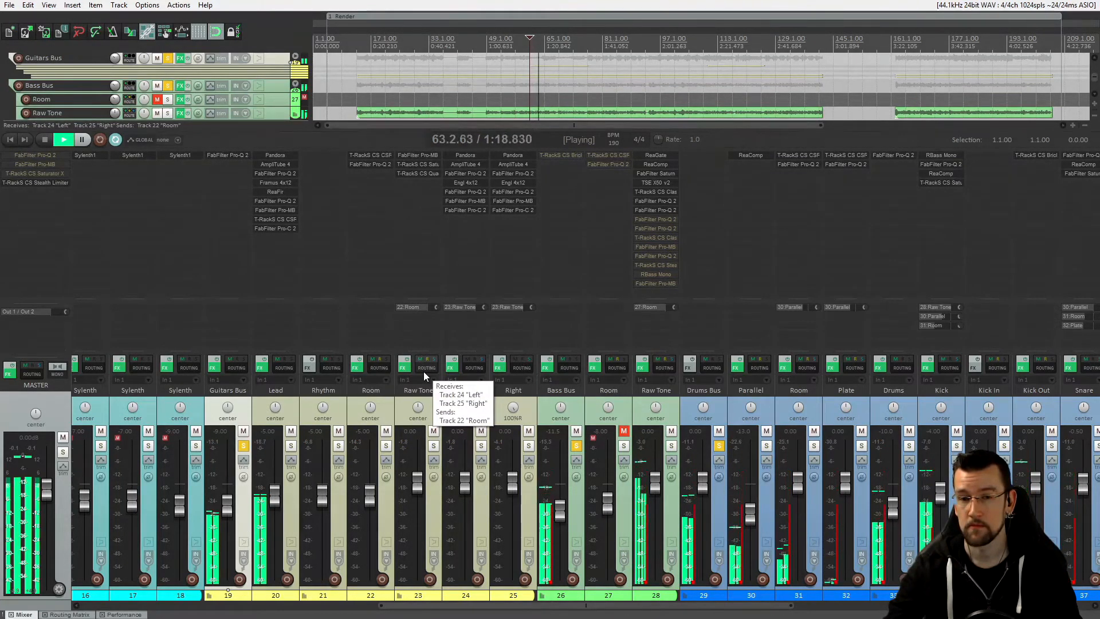
# - Inspect Raw Tone's bypassed third Pro-Q 2 during playback, stop, and review the second Pro-Q 2 for comparison
pyautogui.click(662, 219)
pyautogui.moveTo(303, 42); pyautogui.dragTo(478, 74)
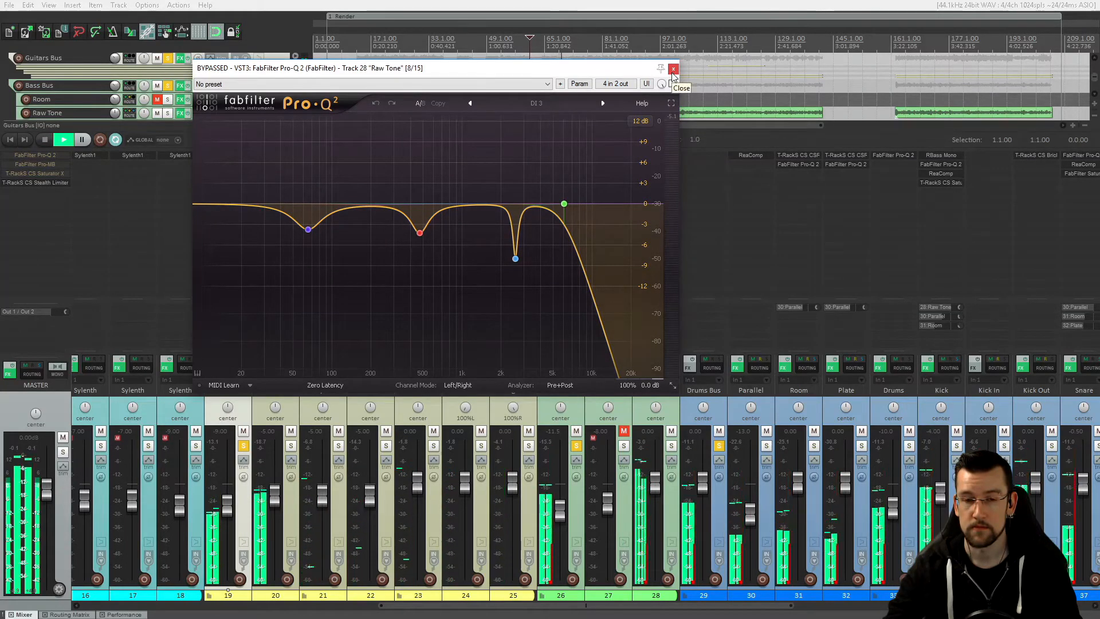
pyautogui.moveTo(483, 70); pyautogui.dragTo(596, 114)
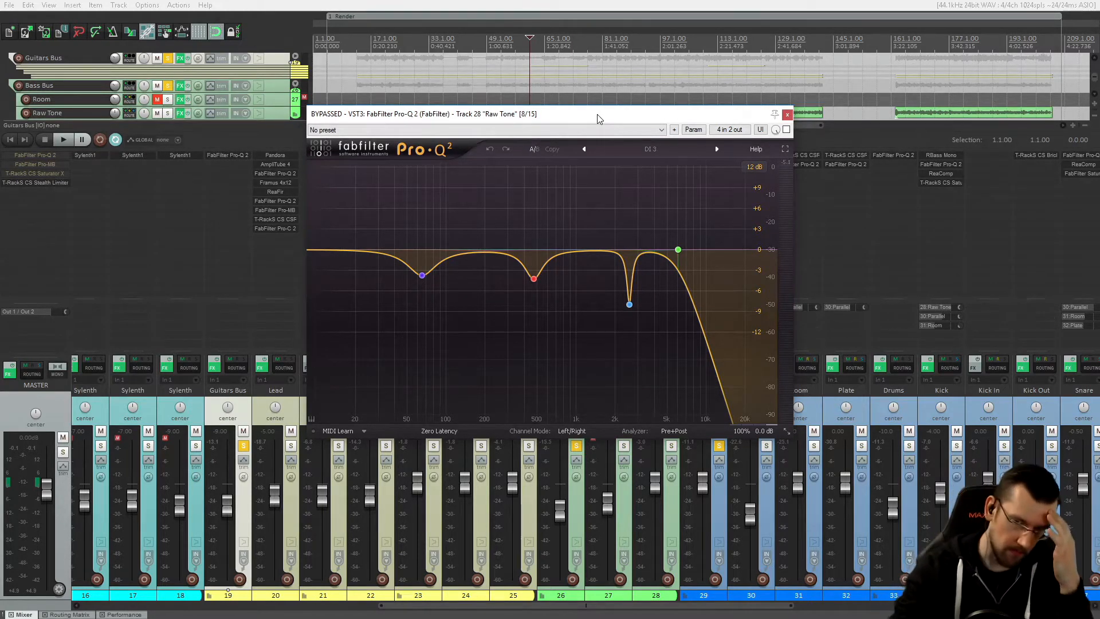
pyautogui.click(787, 114)
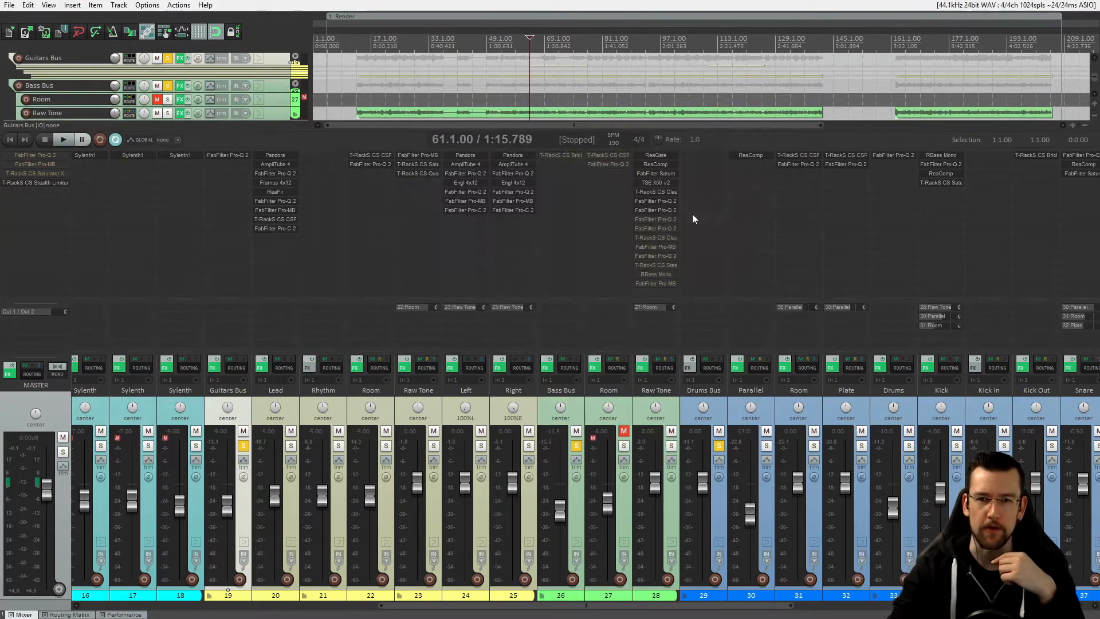
pyautogui.click(665, 210)
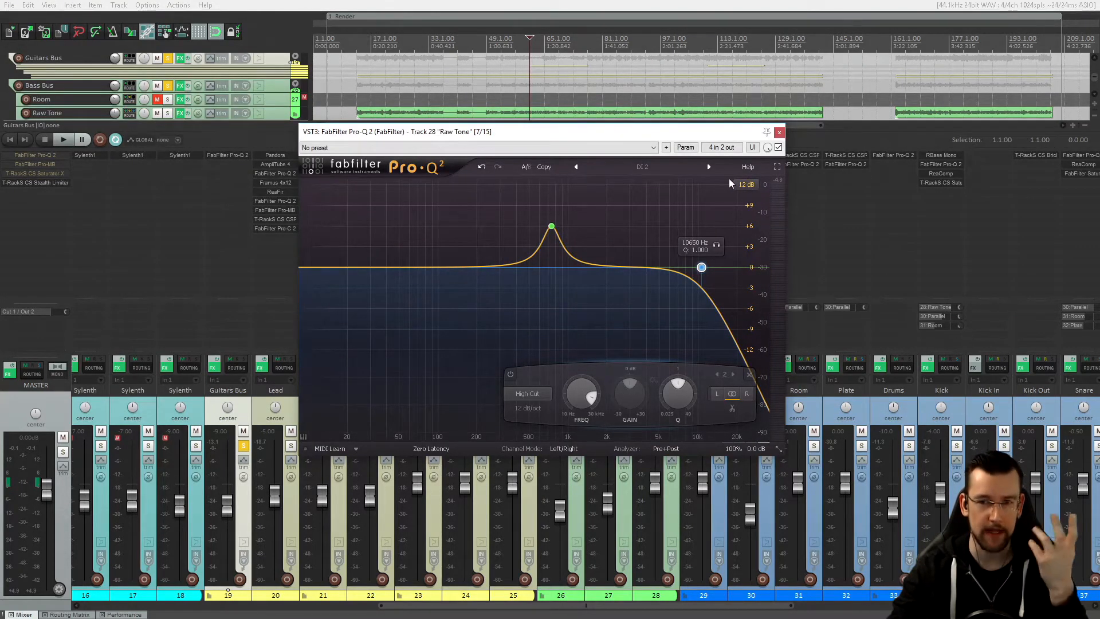
pyautogui.click(780, 133)
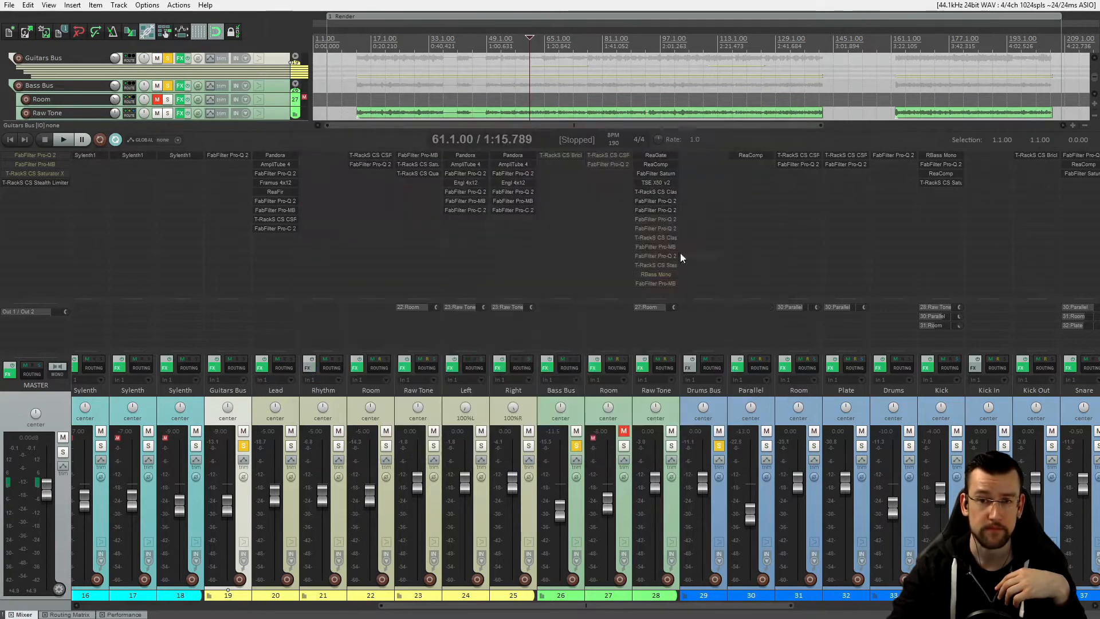
# - Open Raw Tone's bypassed third Pro-Q 2, examine its high cut band, and close the EQ
pyautogui.click(665, 219)
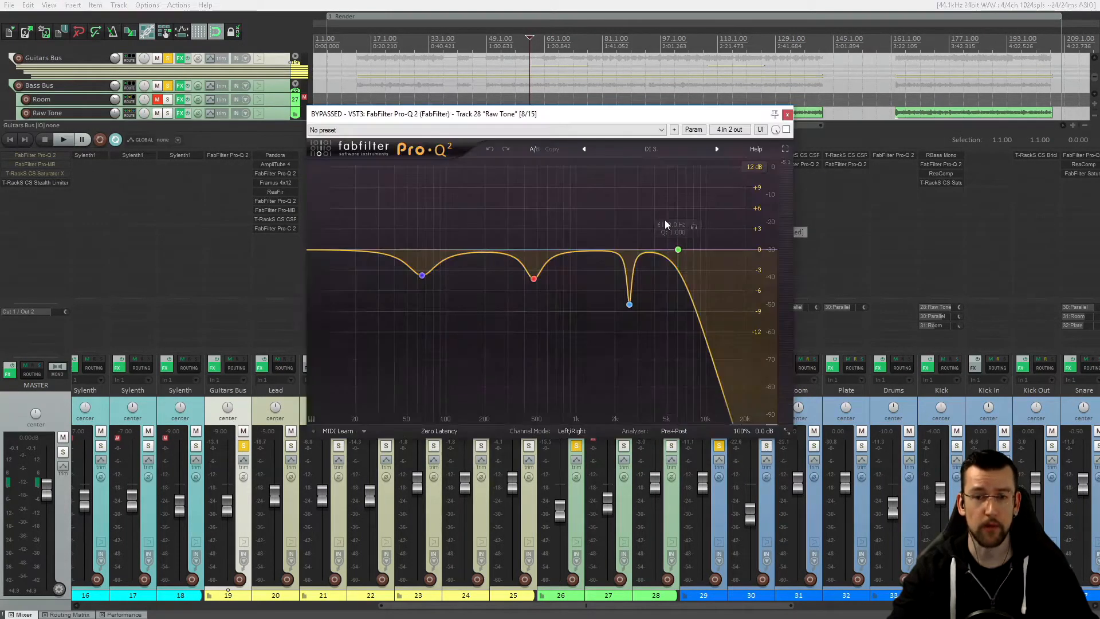
pyautogui.click(678, 250)
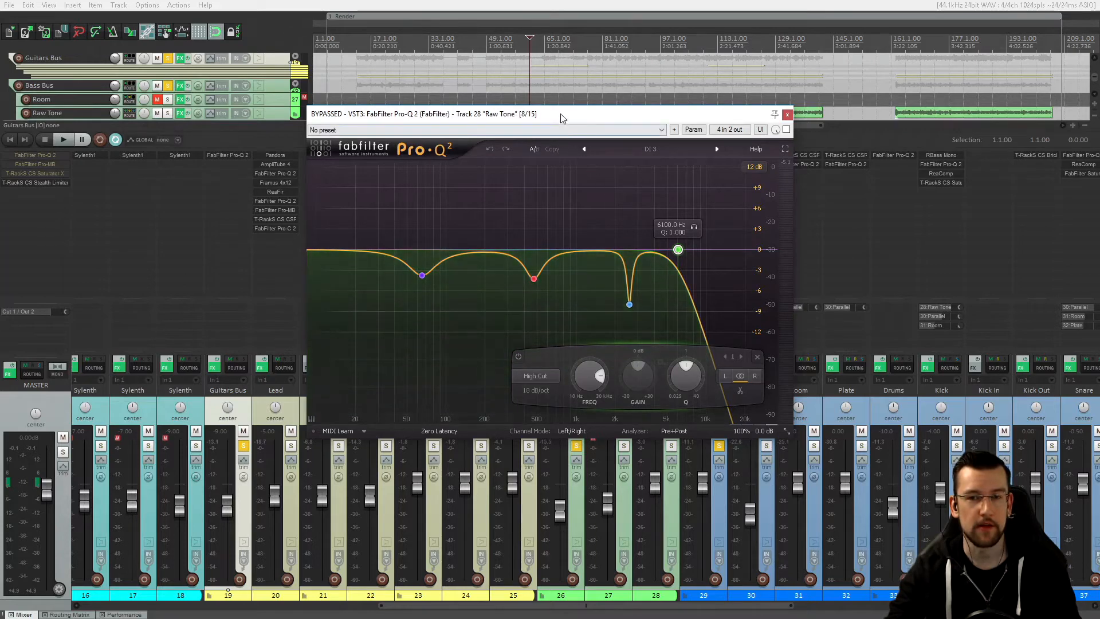
pyautogui.moveTo(560, 116); pyautogui.dragTo(577, 111)
pyautogui.click(803, 110)
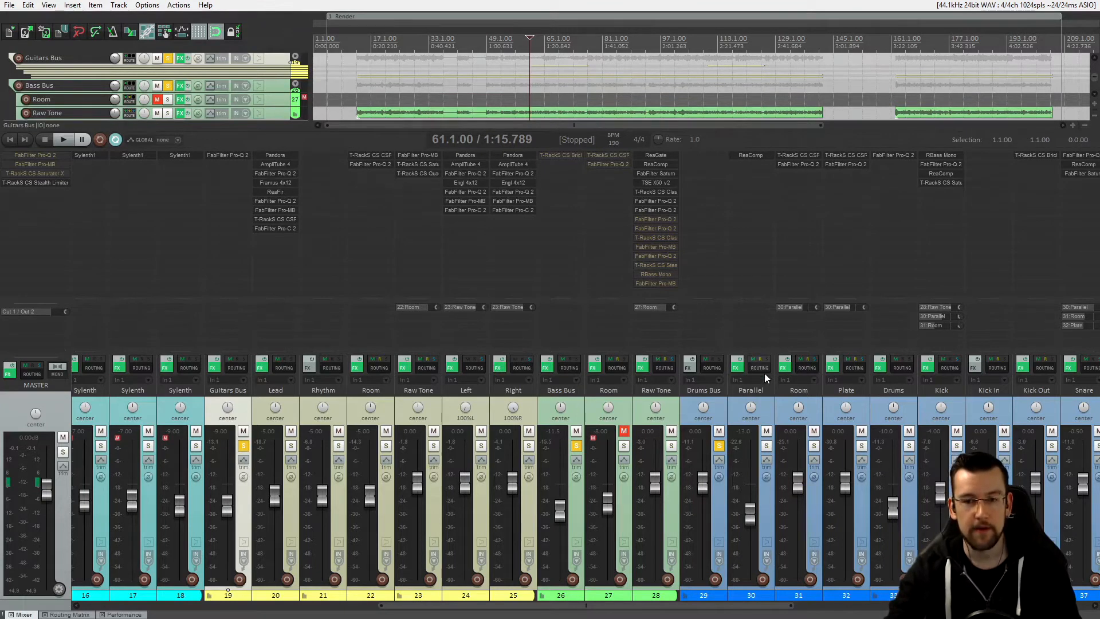
# - Play the soloed buses from bar 61, stop, and set a time selection from bar 77 to bar 85
pyautogui.press('space')
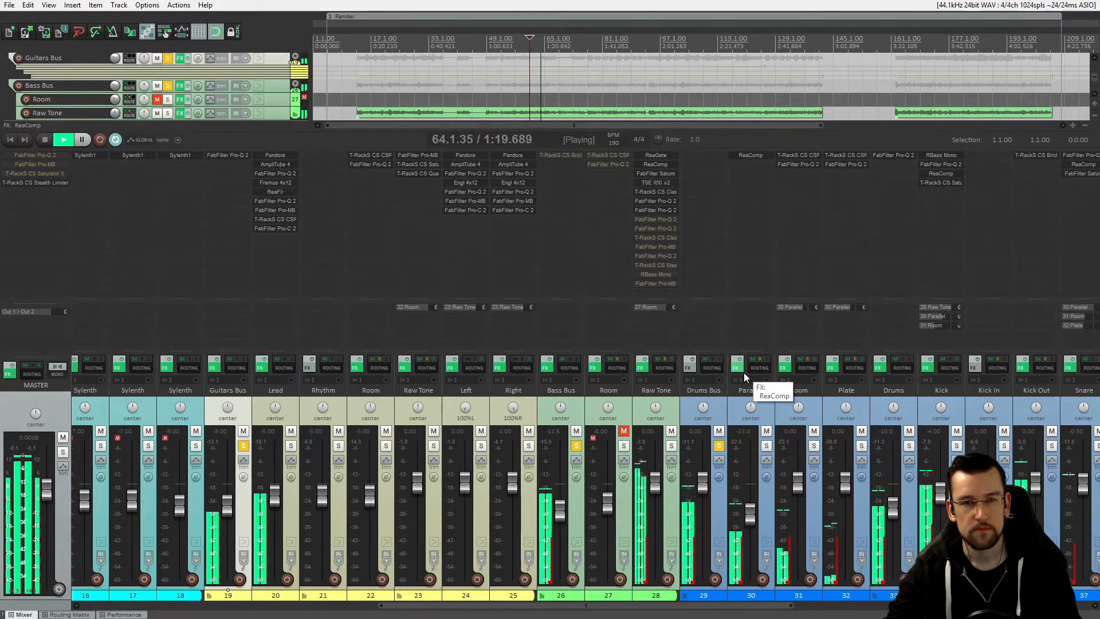
pyautogui.press('space')
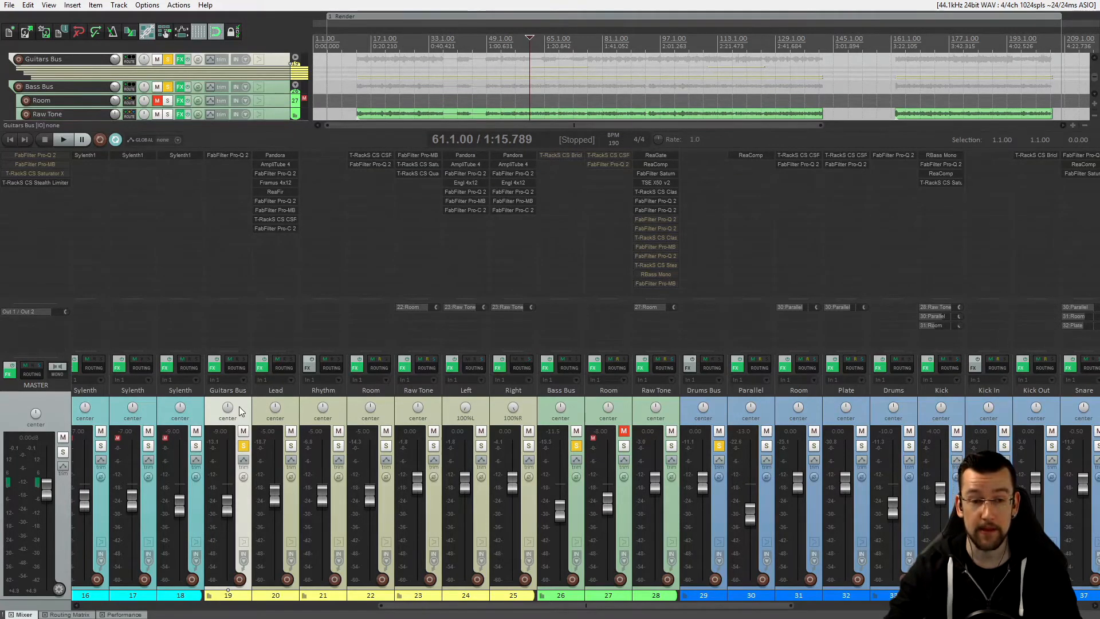
pyautogui.click(689, 409)
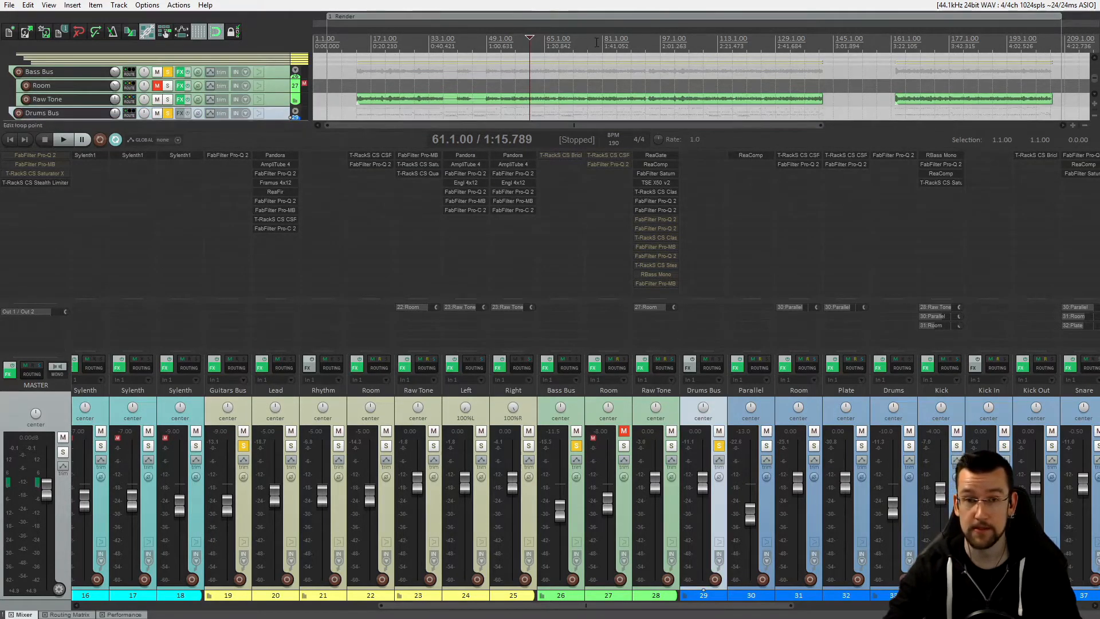
pyautogui.click(589, 85)
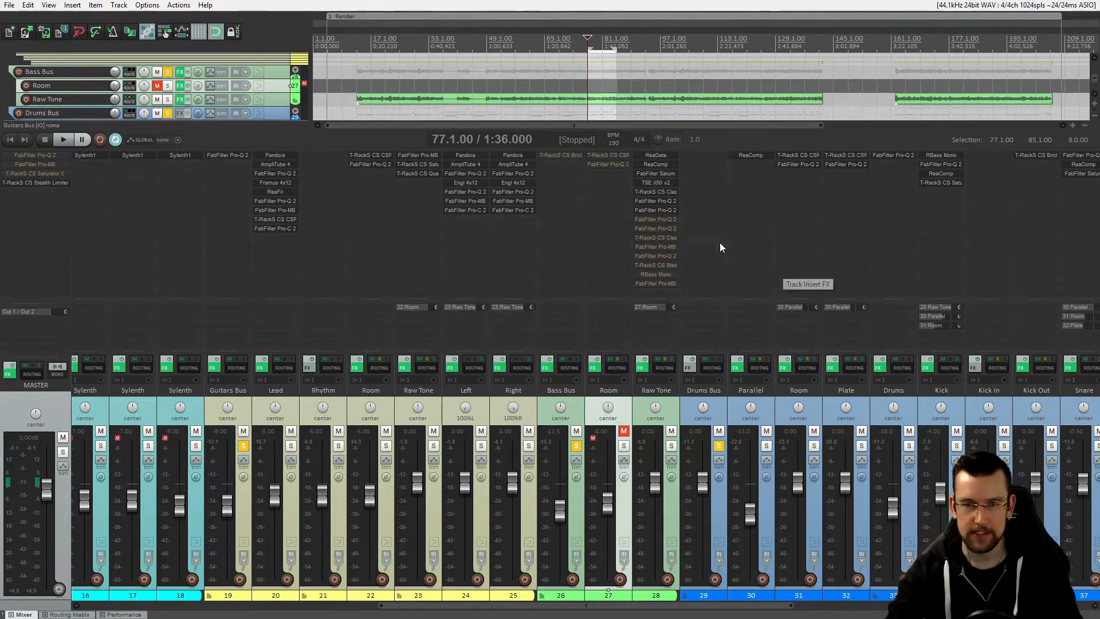
# - Open and activate Raw Tone's third Pro-Q 2 and disable its 65 Hz, 470 Hz and 2575 Hz bell bands
pyautogui.click(656, 219)
pyautogui.moveTo(579, 141); pyautogui.dragTo(573, 90)
pyautogui.click(414, 251)
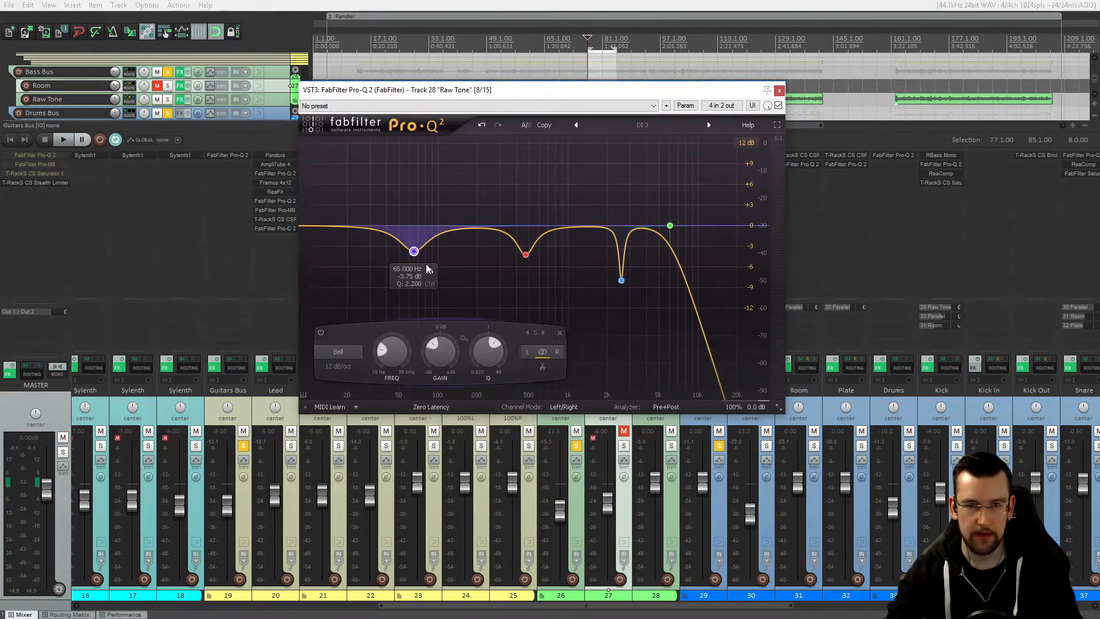
pyautogui.click(319, 332)
pyautogui.click(526, 255)
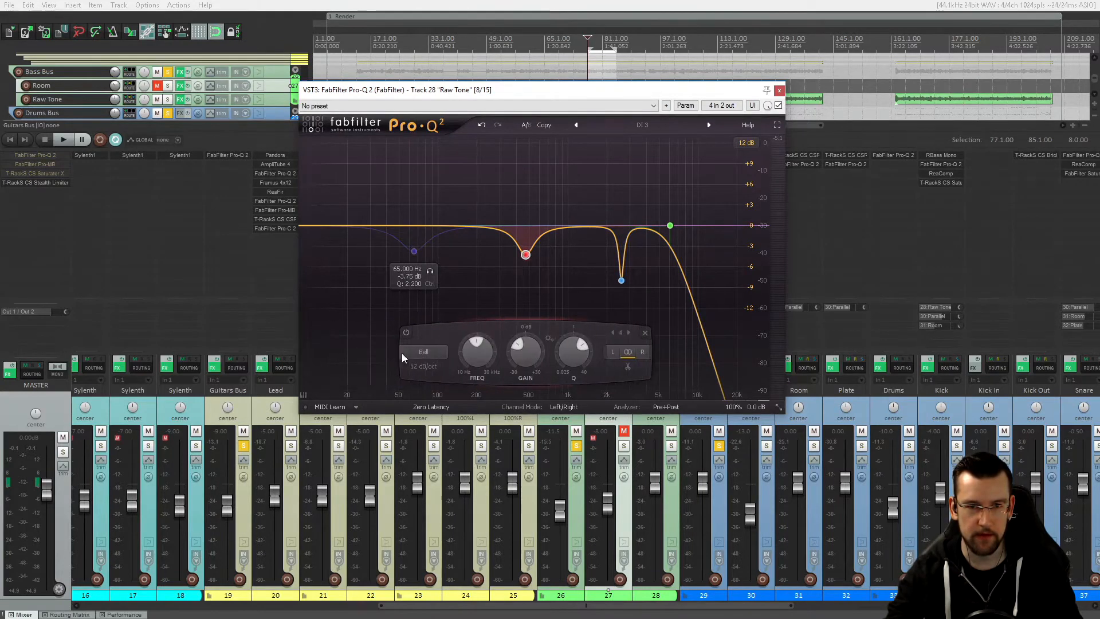
pyautogui.click(403, 333)
pyautogui.click(621, 281)
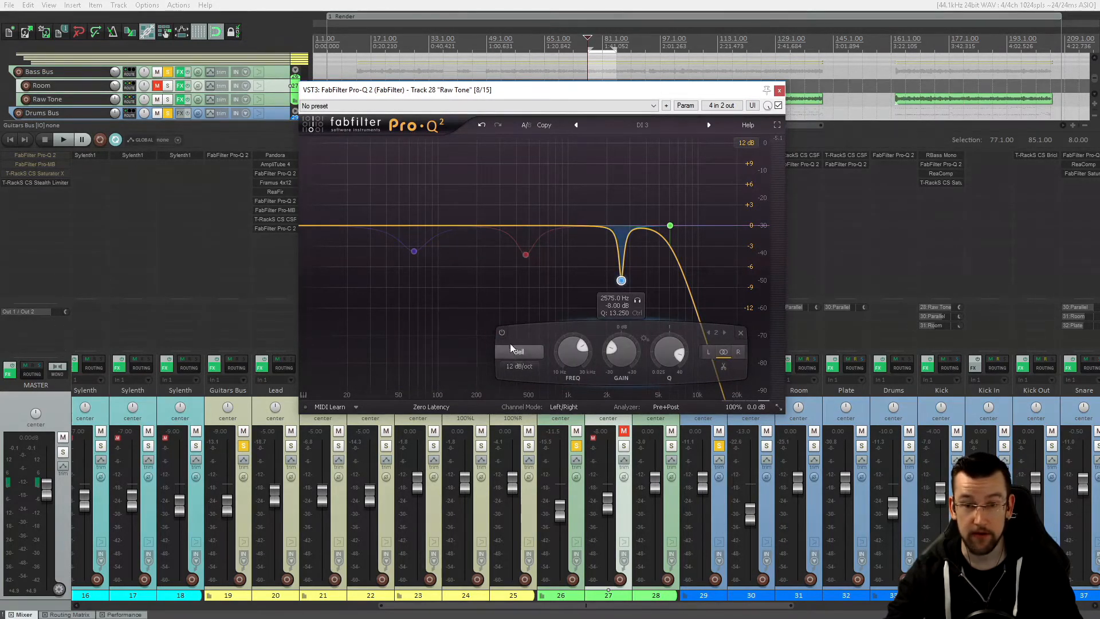
pyautogui.click(502, 334)
pyautogui.moveTo(559, 100); pyautogui.dragTo(585, 109)
# - Raise the high cut band to 30000 Hz, start playback, and sweep its frequency down to about 3 kHz
pyautogui.click(698, 235)
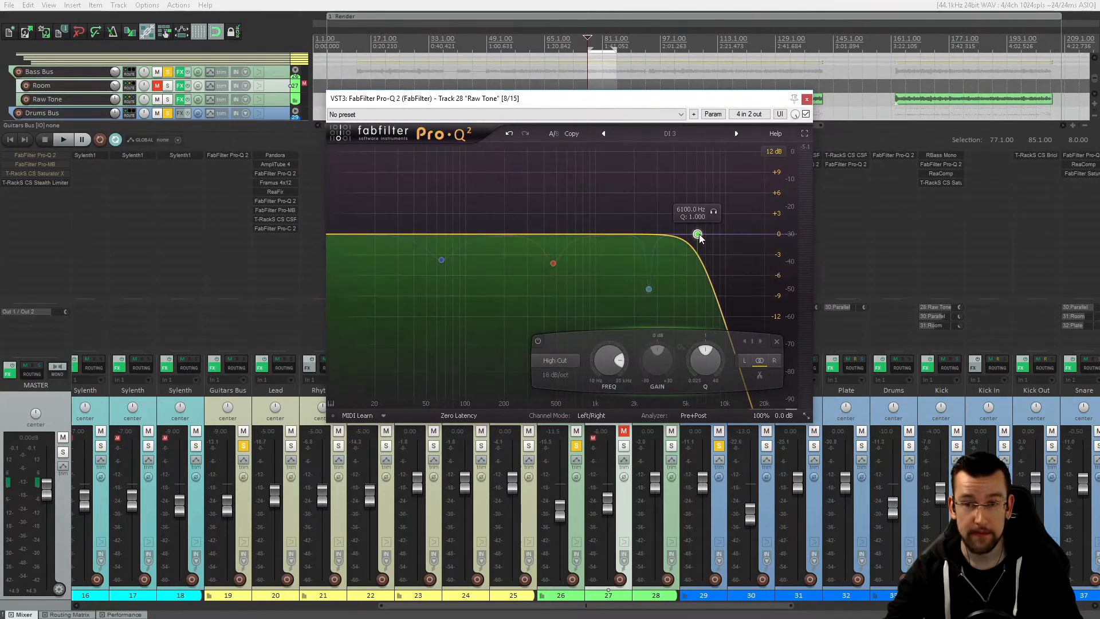
pyautogui.scroll(10, 622, 375)
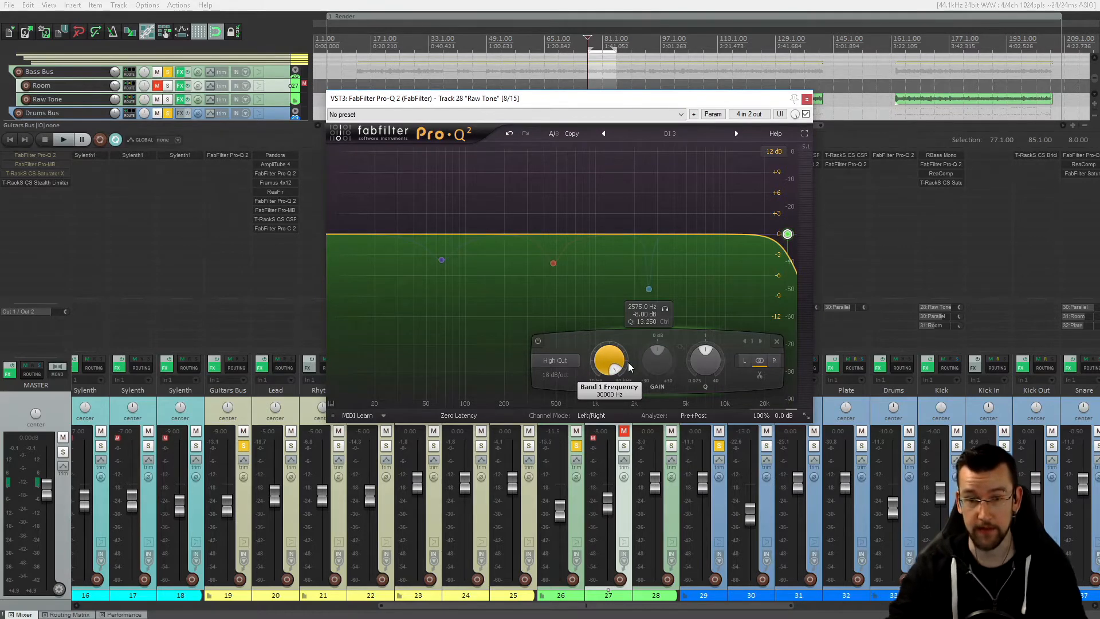
pyautogui.press('space')
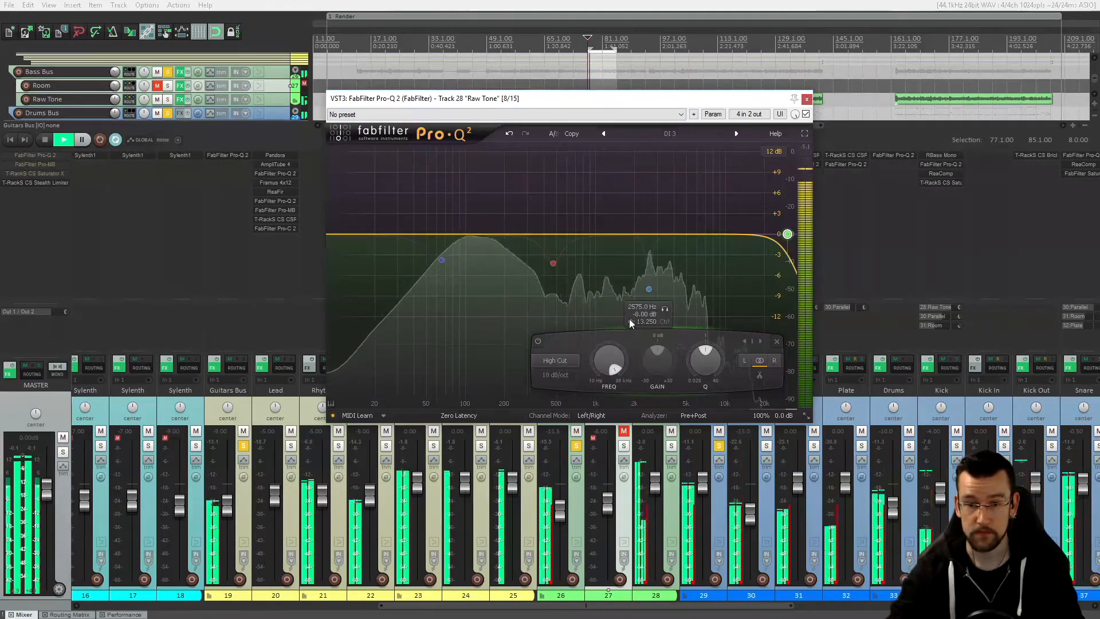
pyautogui.scroll(-4, 623, 378)
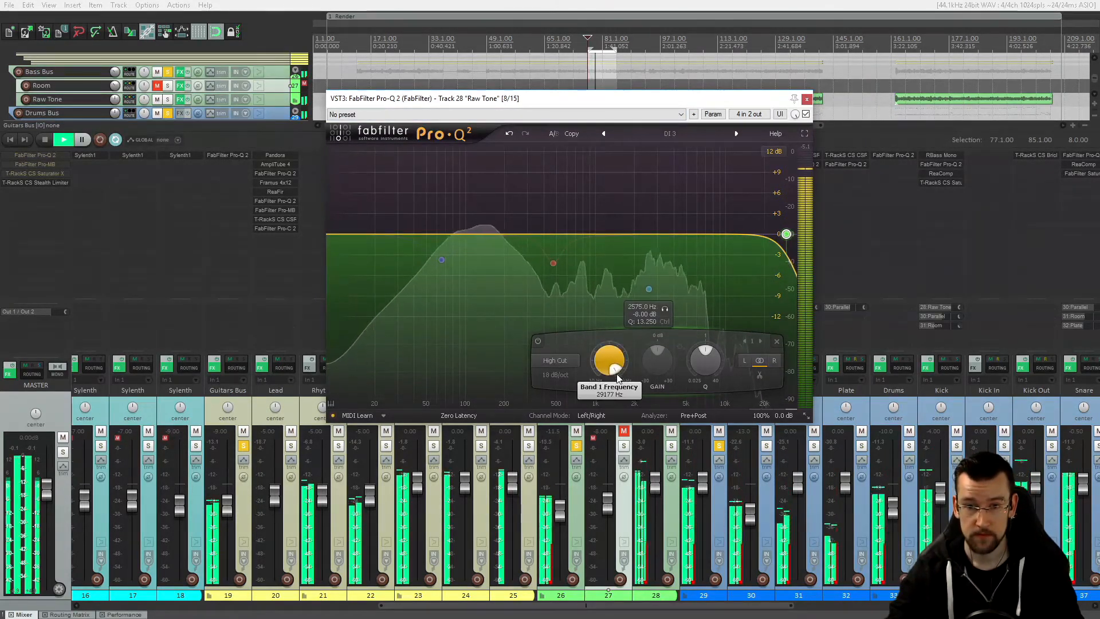
pyautogui.scroll(-4, 625, 377)
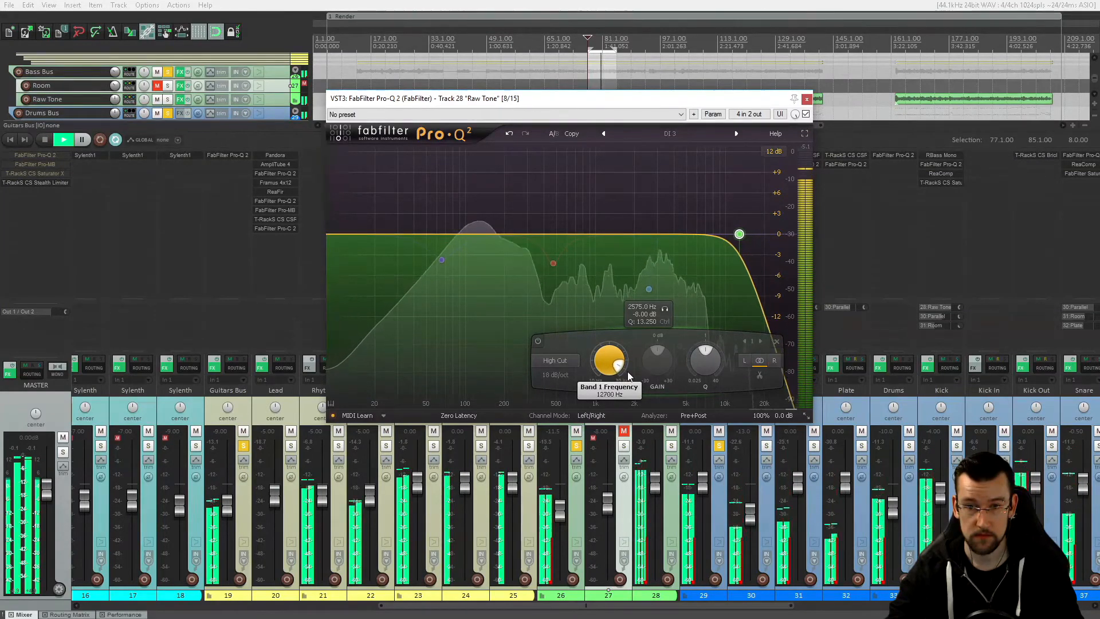
pyautogui.scroll(-2, 631, 369)
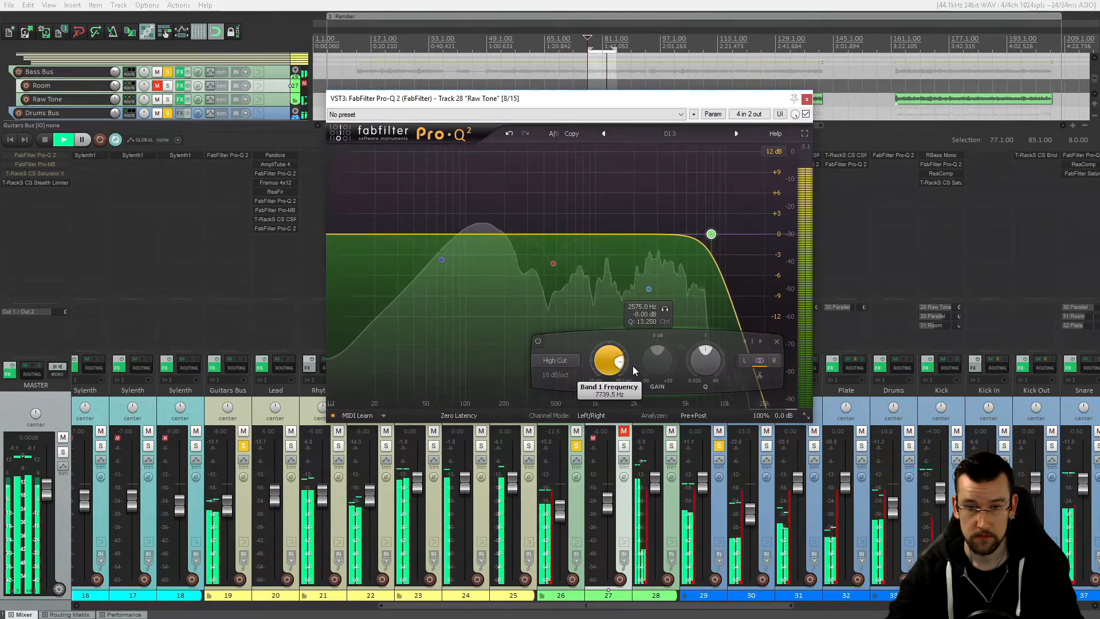
pyautogui.scroll(-3, 635, 363)
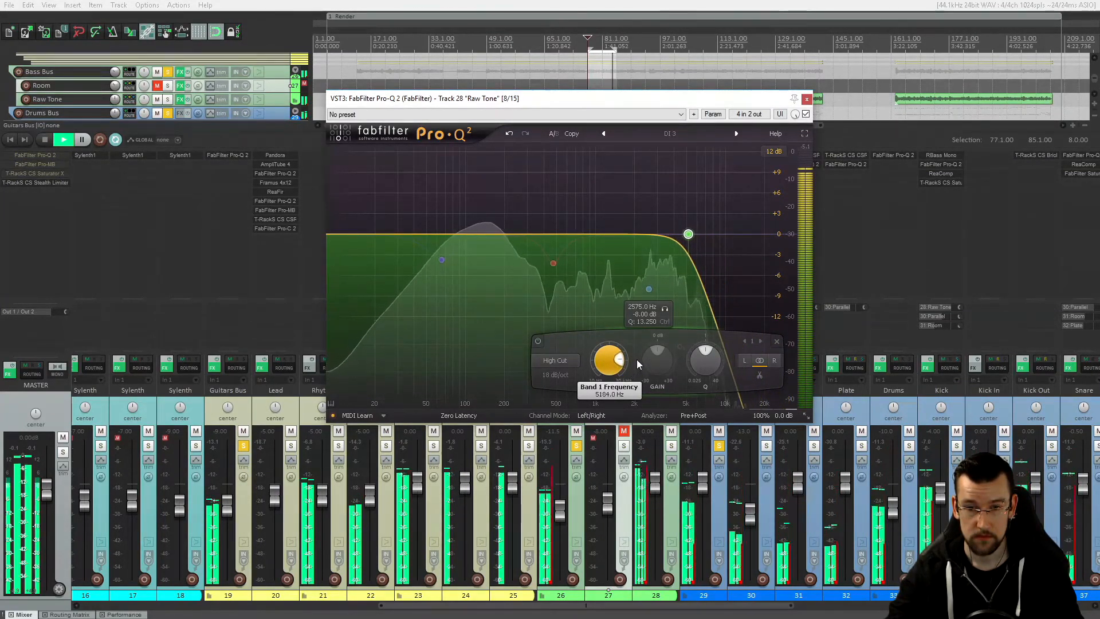
pyautogui.scroll(-2, 637, 352)
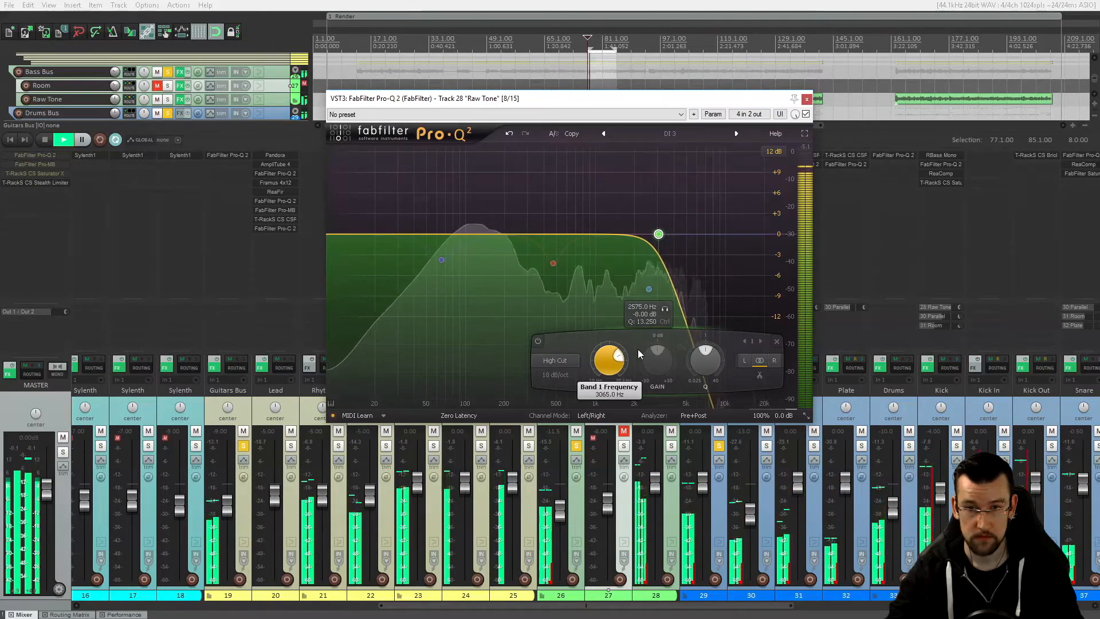
# - Sweep the high cut frequency up to about 8.3 kHz and back to around 6.1 kHz during playback, and stop
pyautogui.scroll(3, 638, 348)
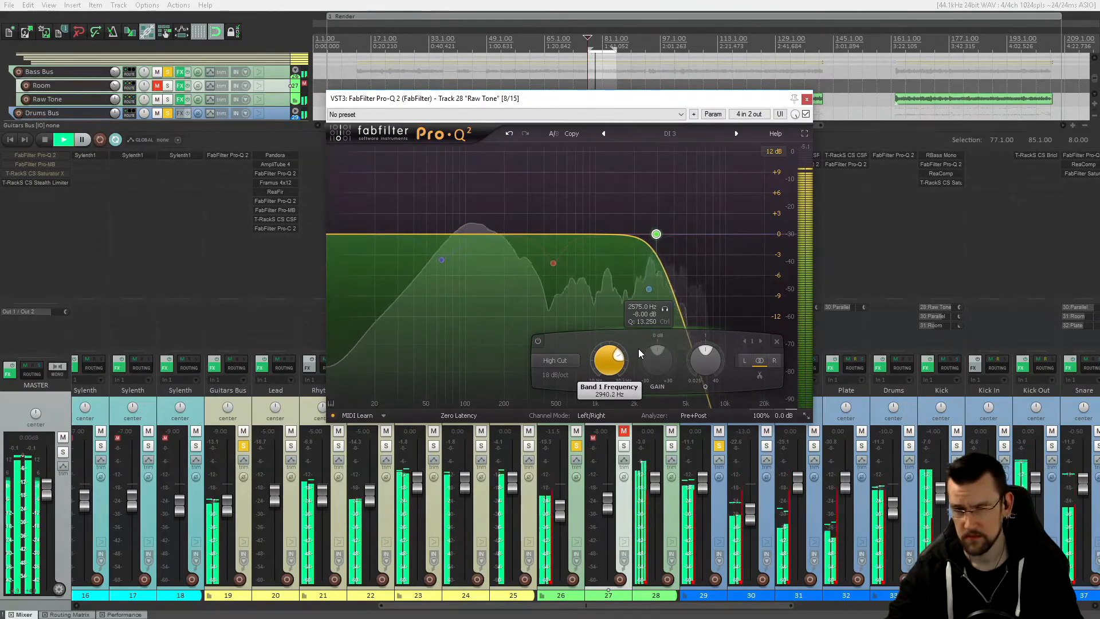
pyautogui.scroll(4, 636, 362)
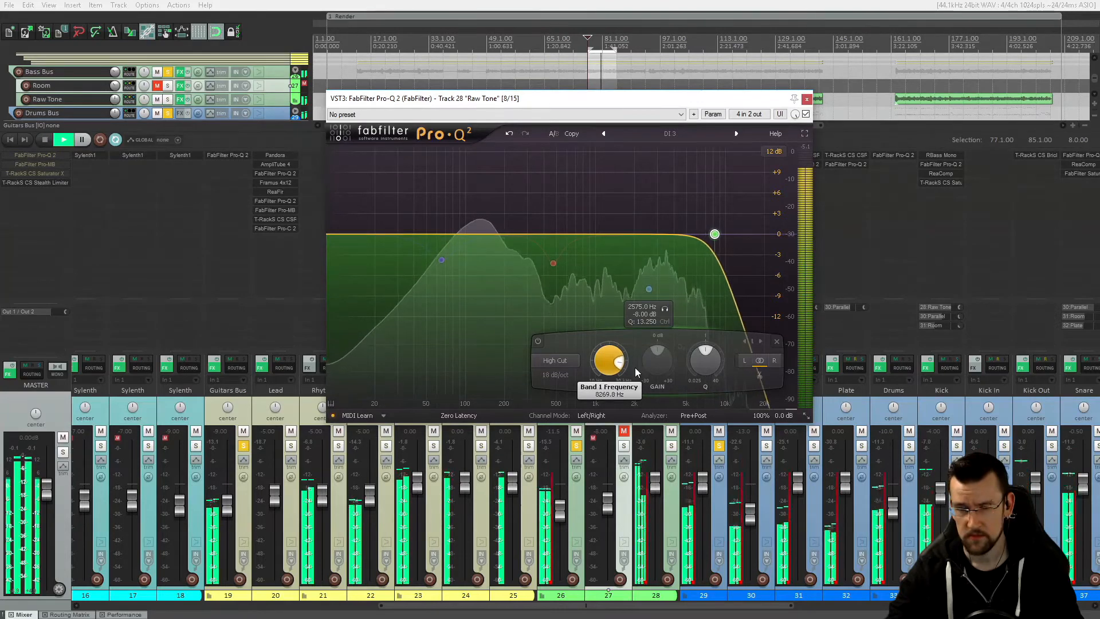
pyautogui.scroll(-5, 635, 363)
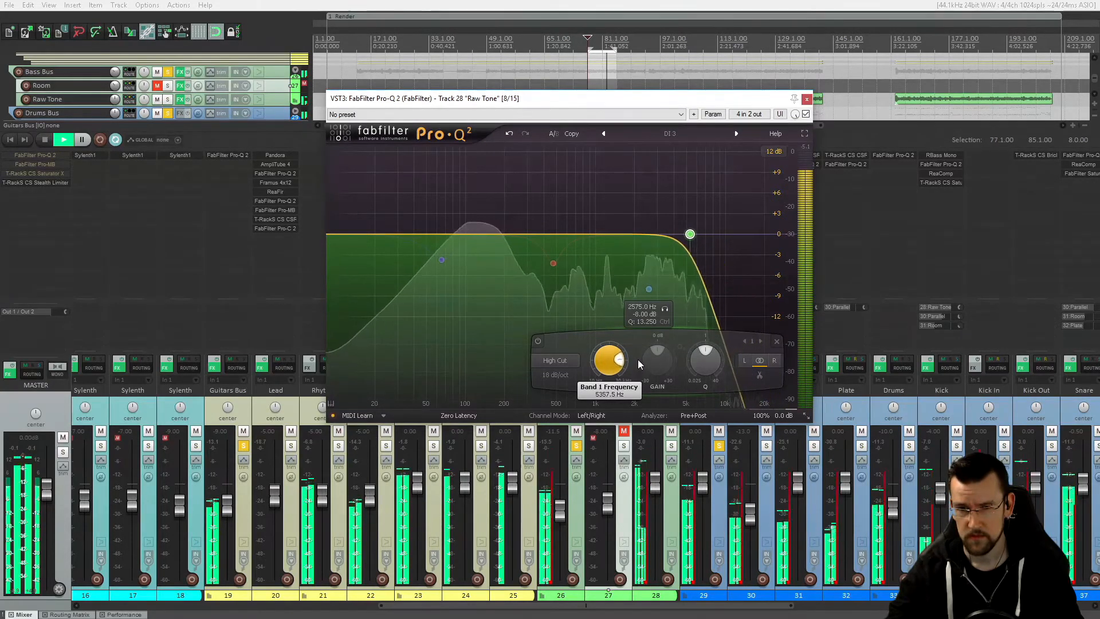
pyautogui.scroll(1, 639, 360)
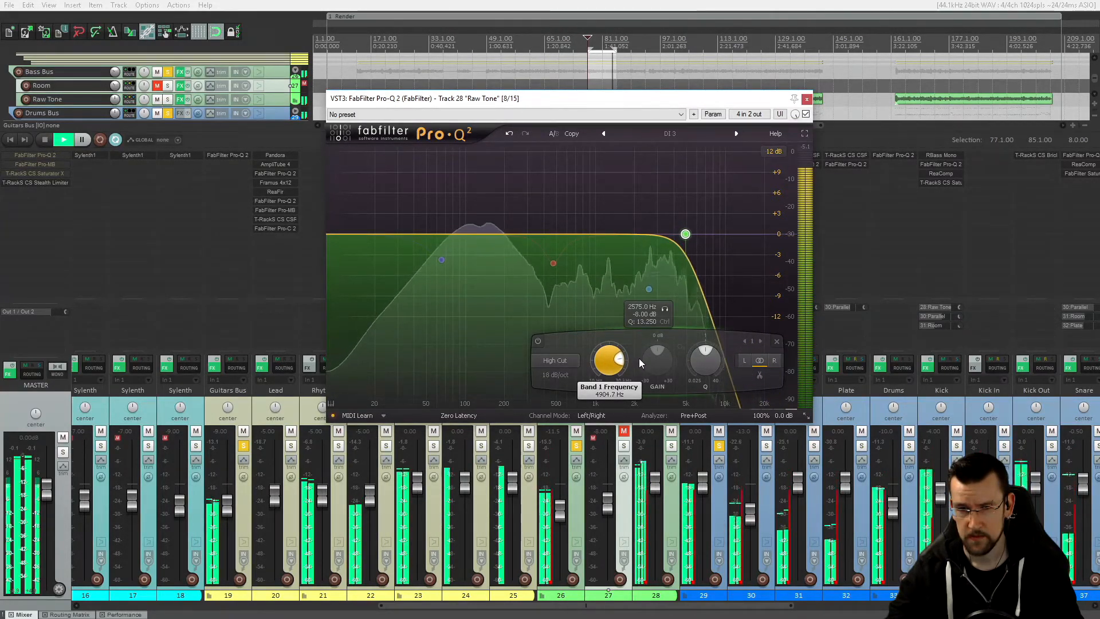
pyautogui.scroll(1, 637, 362)
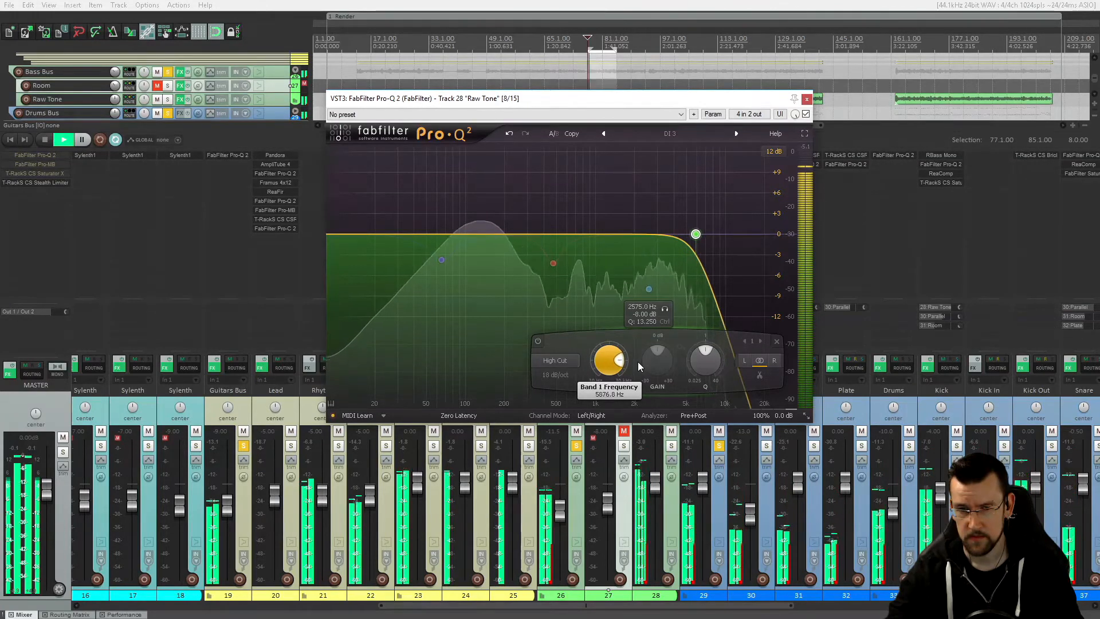
pyautogui.scroll(-1, 636, 363)
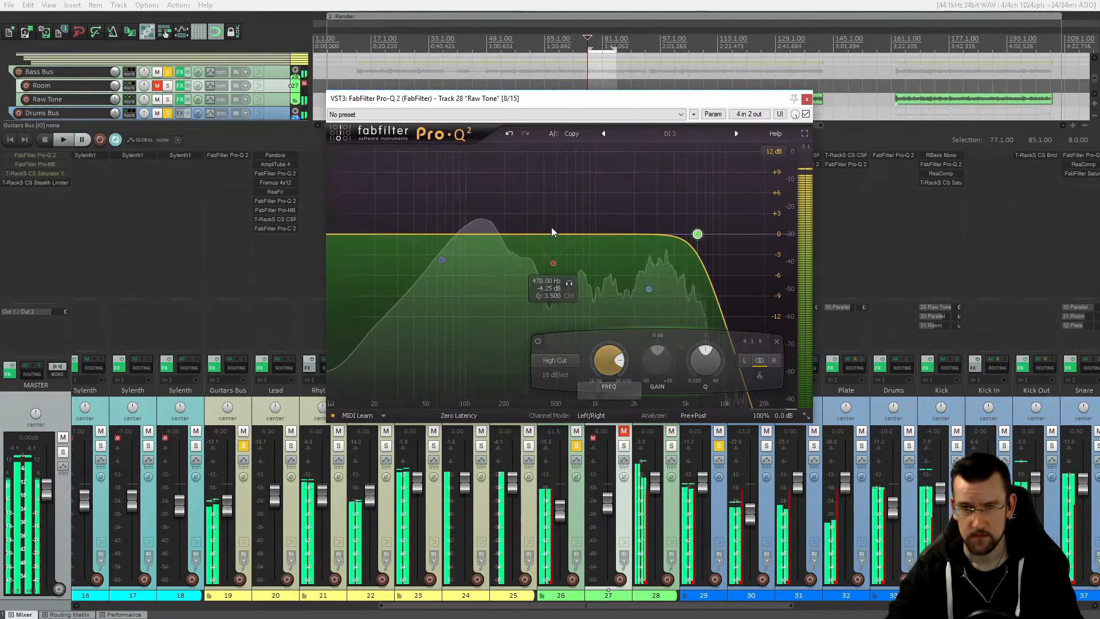
pyautogui.press('space')
# - With playback stopped, sweep the high cut frequency down to about 4.7 kHz and back up, and reset it to 6100 Hz
pyautogui.moveTo(587, 101); pyautogui.dragTo(582, 139)
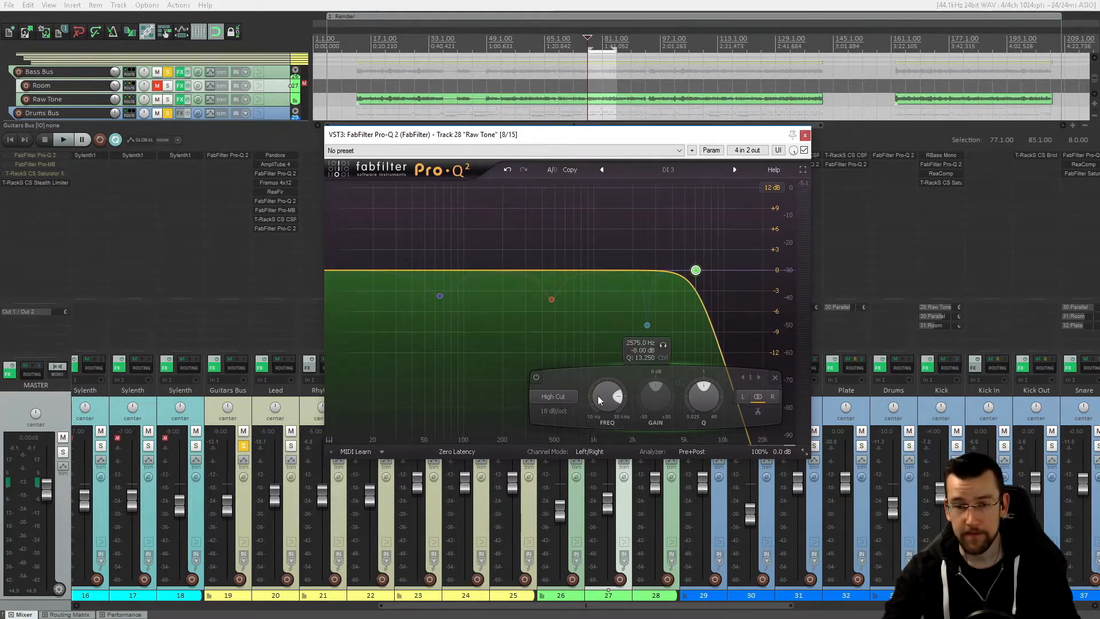
pyautogui.moveTo(618, 396); pyautogui.dragTo(621, 400)
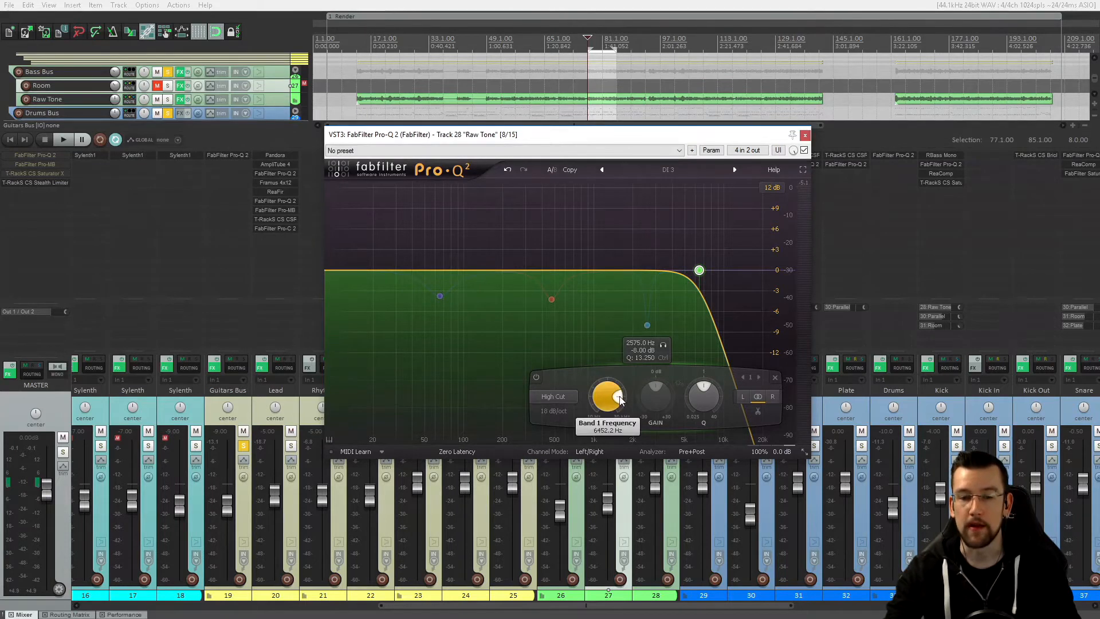
pyautogui.scroll(-5, 620, 398)
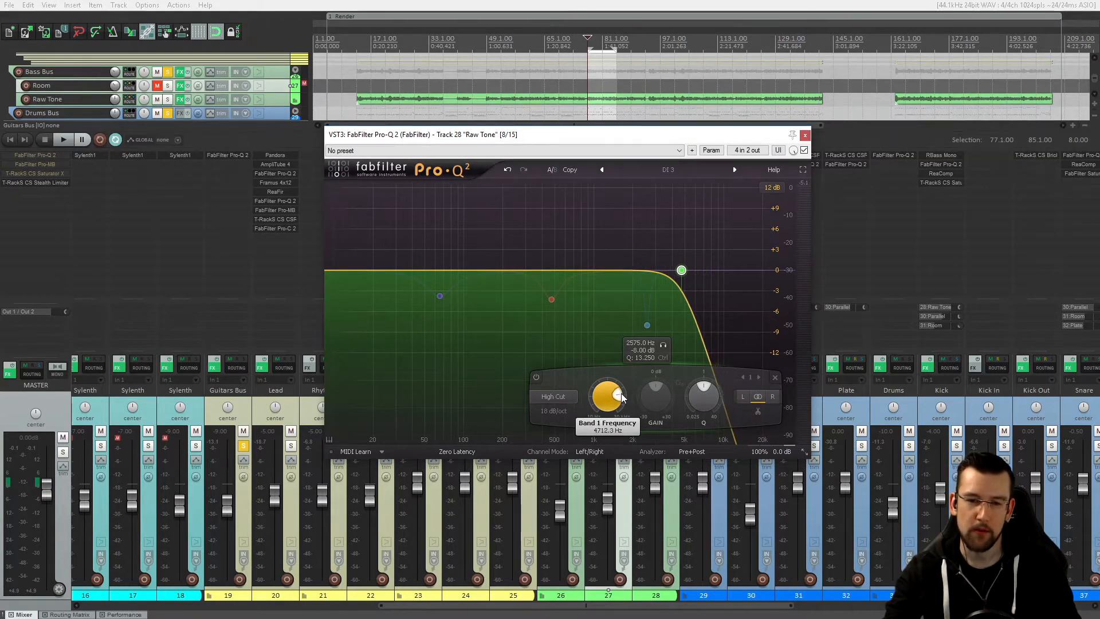
pyautogui.scroll(2, 621, 394)
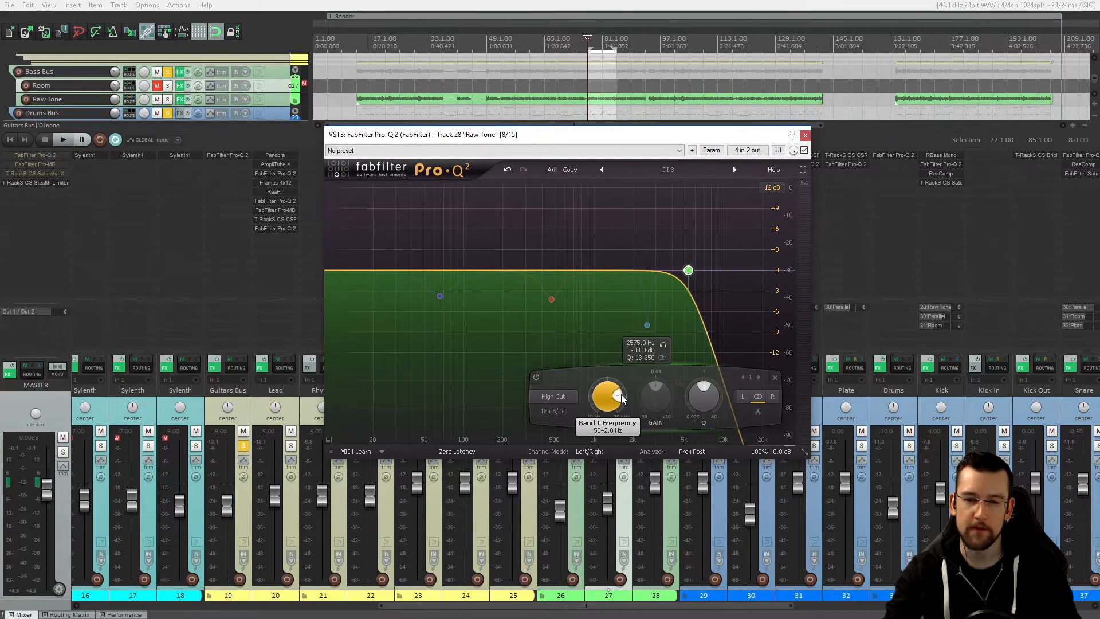
pyautogui.scroll(-2, 621, 396)
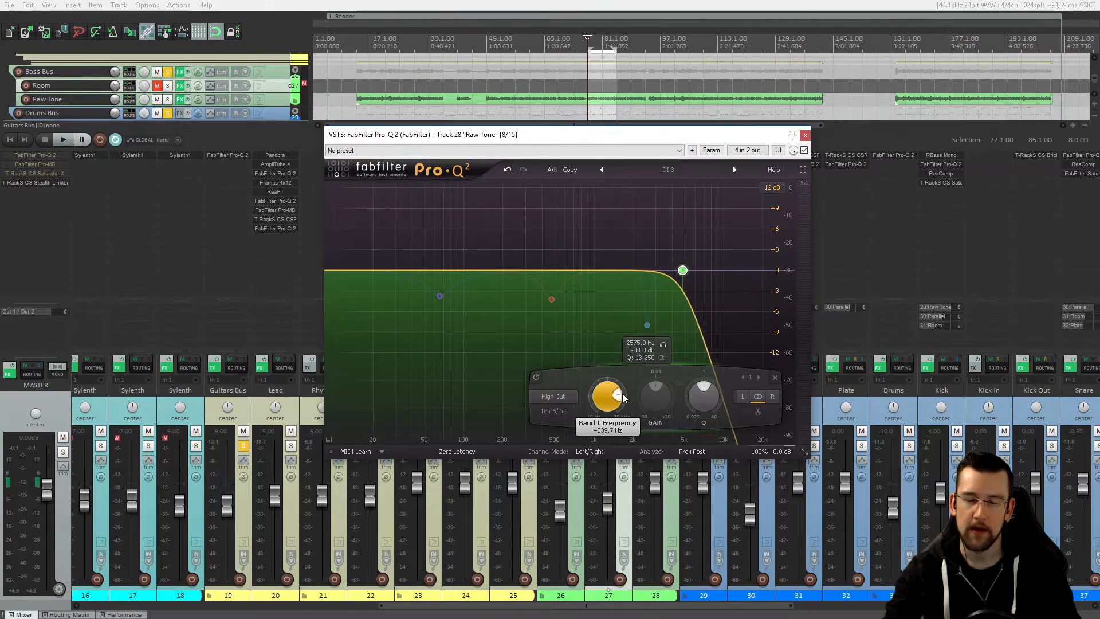
pyautogui.scroll(2, 623, 398)
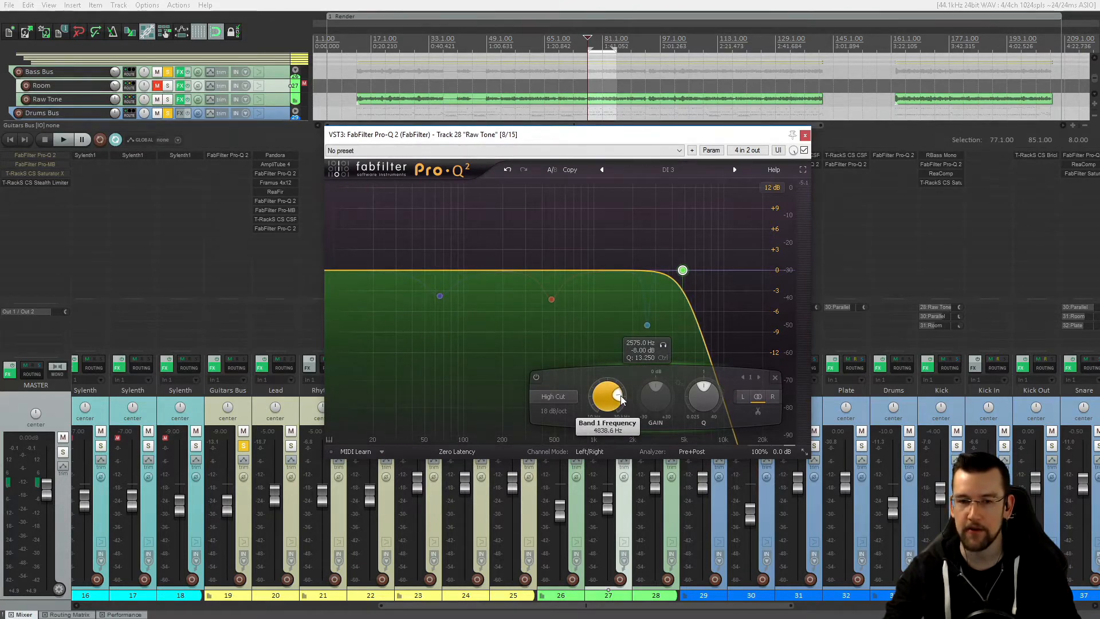
pyautogui.scroll(1, 621, 399)
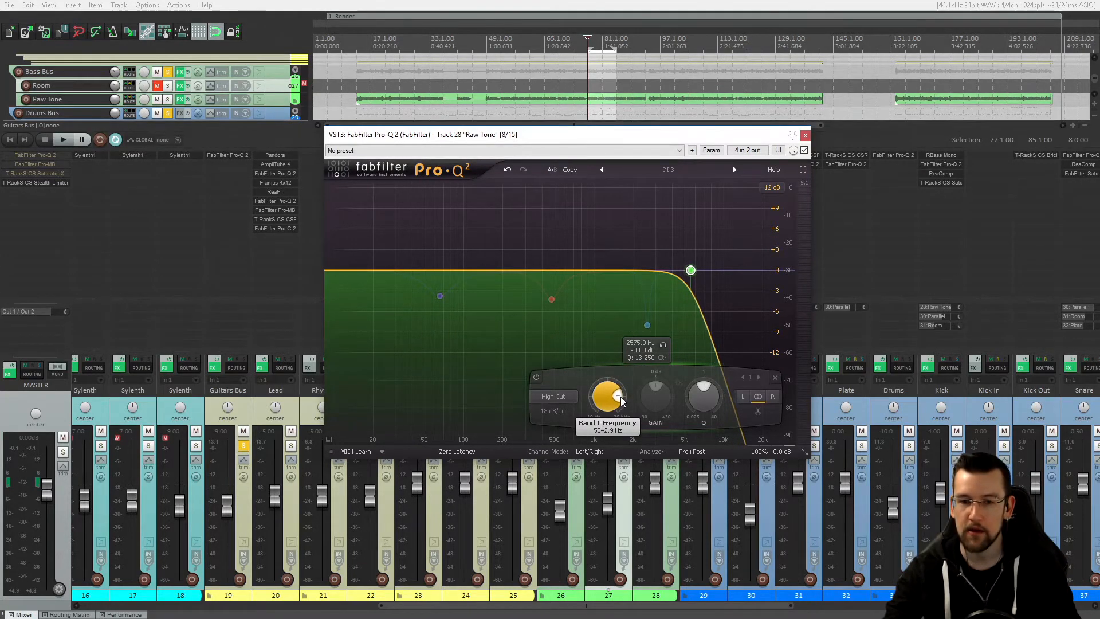
pyautogui.scroll(3, 621, 400)
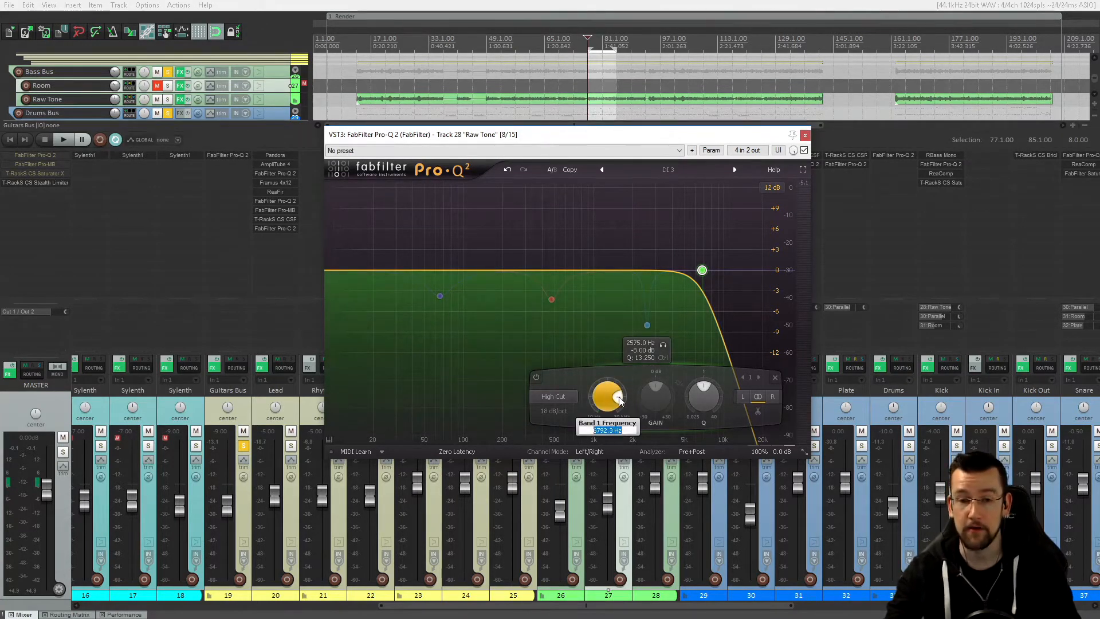
pyautogui.press('Return')
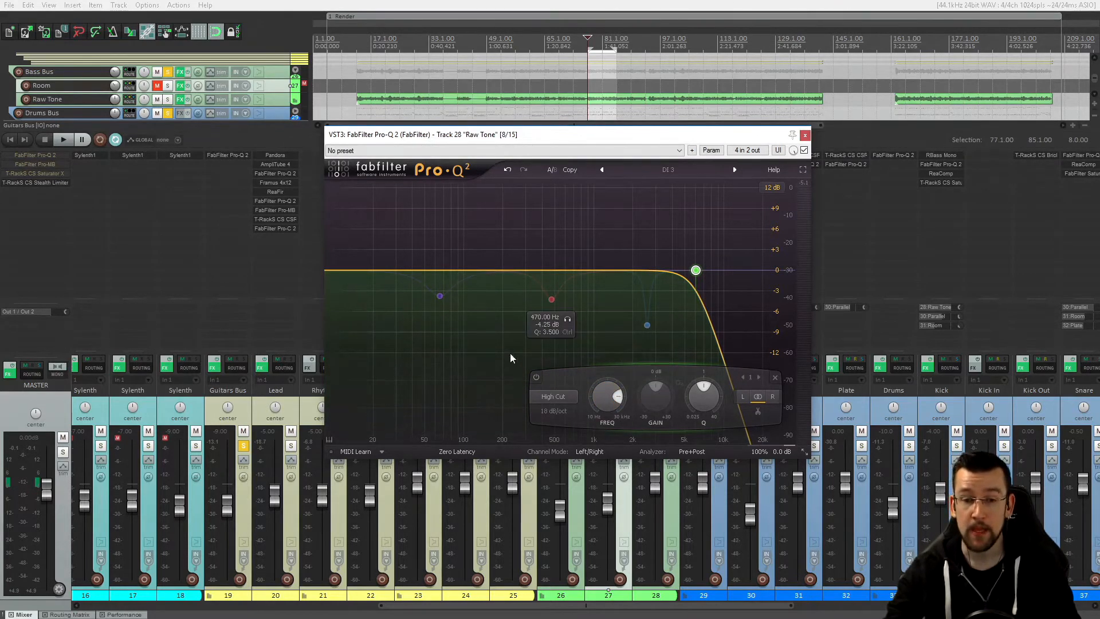
# - Deselect the high cut band and select the disabled 2575 Hz bell band
pyautogui.click(494, 366)
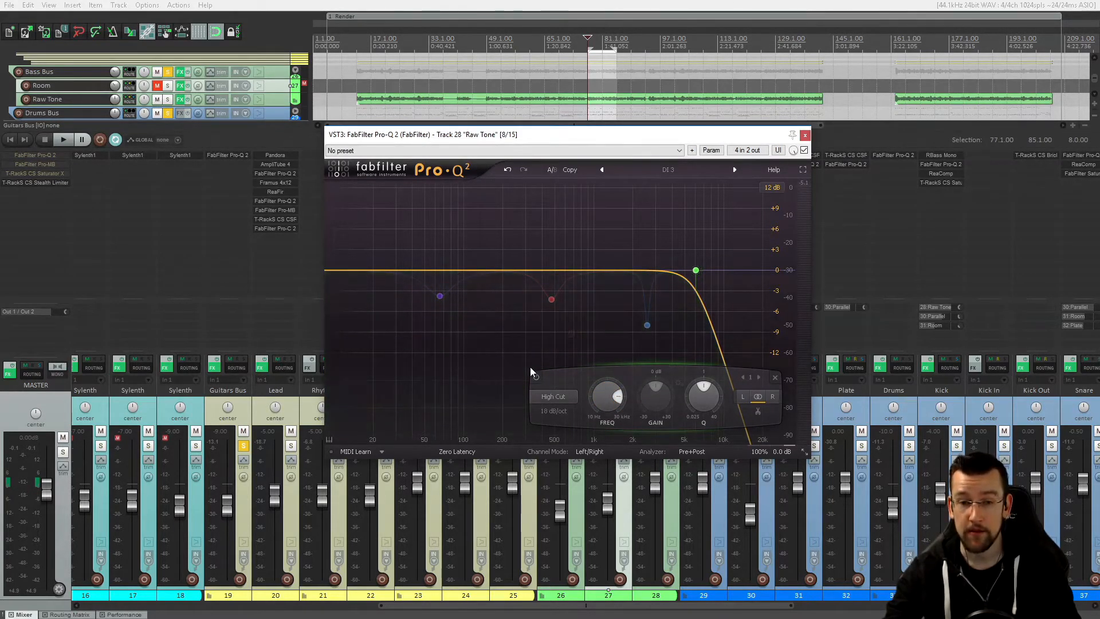
pyautogui.click(648, 327)
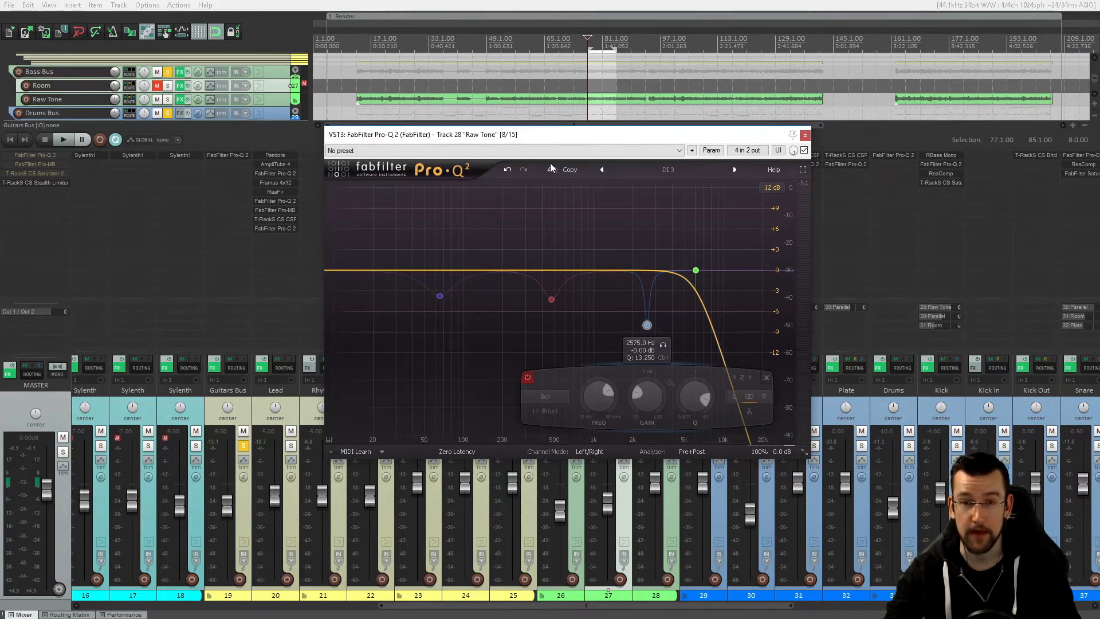
# - Turn off solo on the Guitars Bus and Drums Bus so only the Bass Bus stays soloed
pyautogui.moveTo(566, 138); pyautogui.dragTo(573, 135)
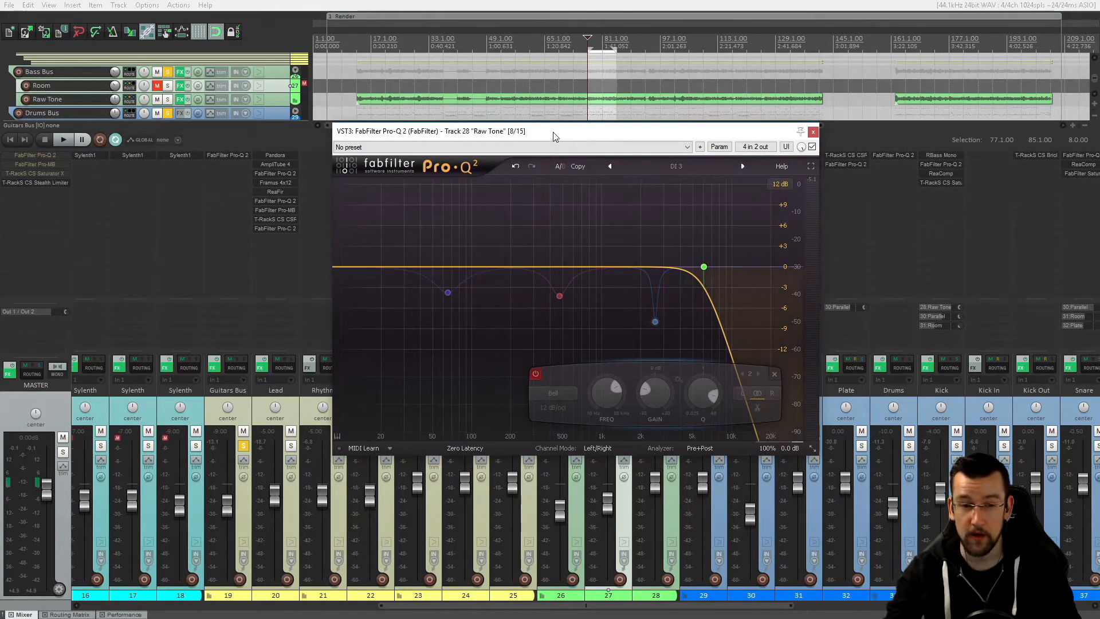
pyautogui.click(246, 446)
pyautogui.moveTo(587, 131); pyautogui.dragTo(623, 173)
pyautogui.click(720, 446)
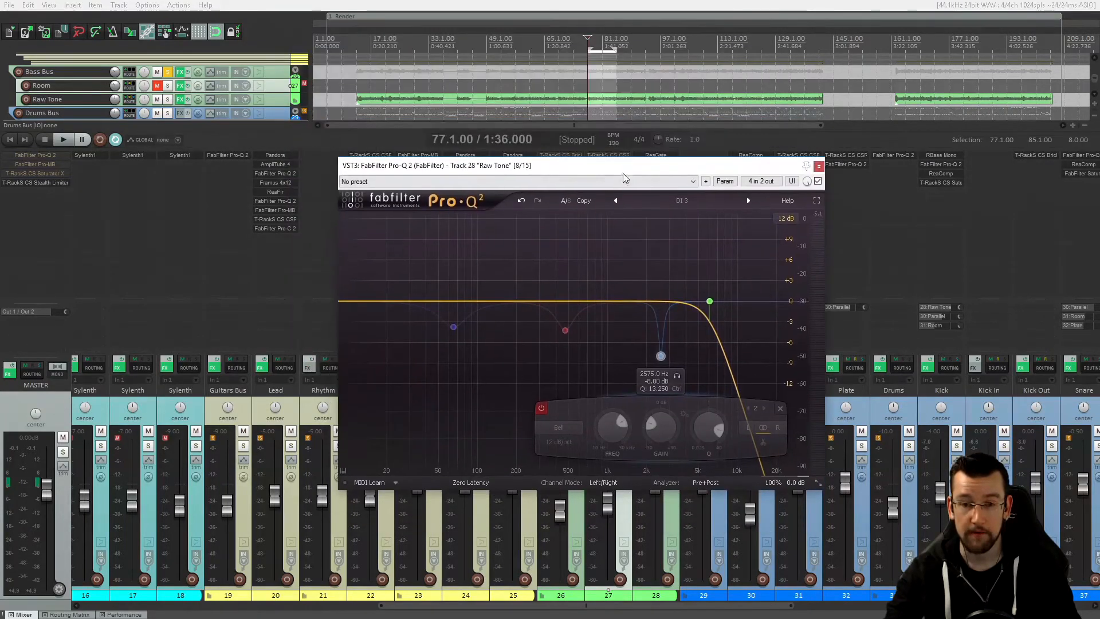
# - Enable the 2575 Hz bell cut on the Raw Tone bass EQ and audition that band in isolation during playback
pyautogui.click(543, 408)
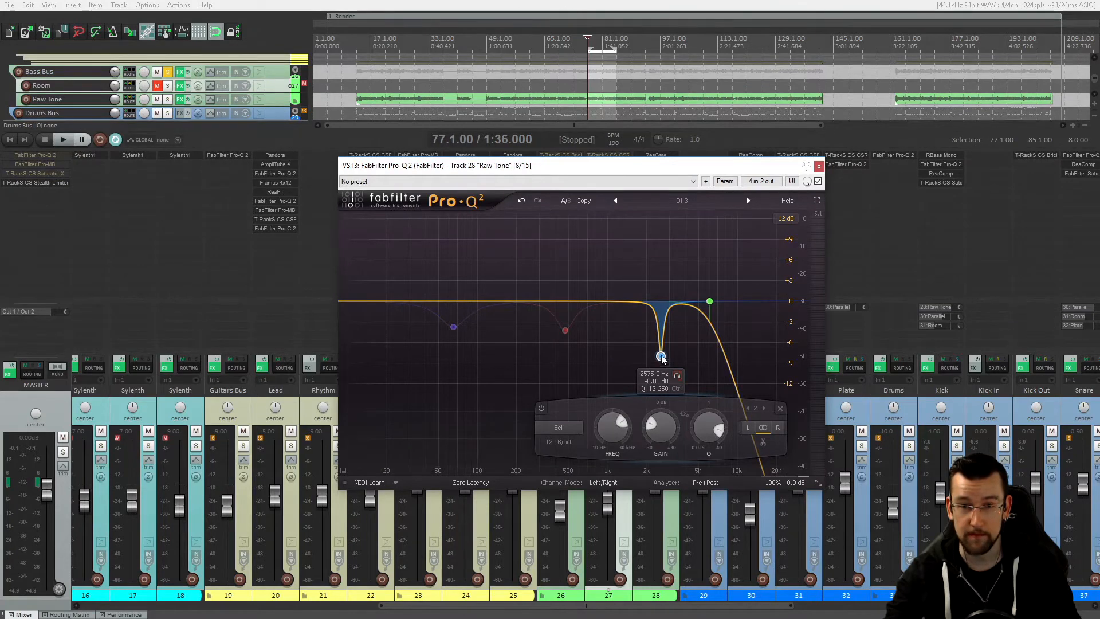
pyautogui.moveTo(593, 167); pyautogui.dragTo(582, 147)
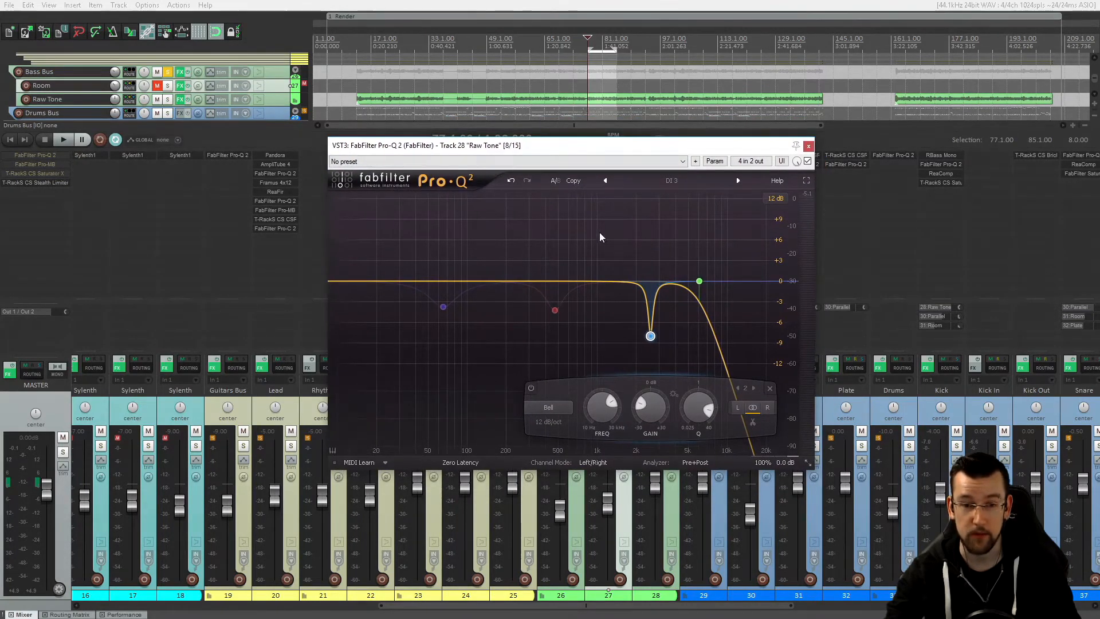
pyautogui.press('space')
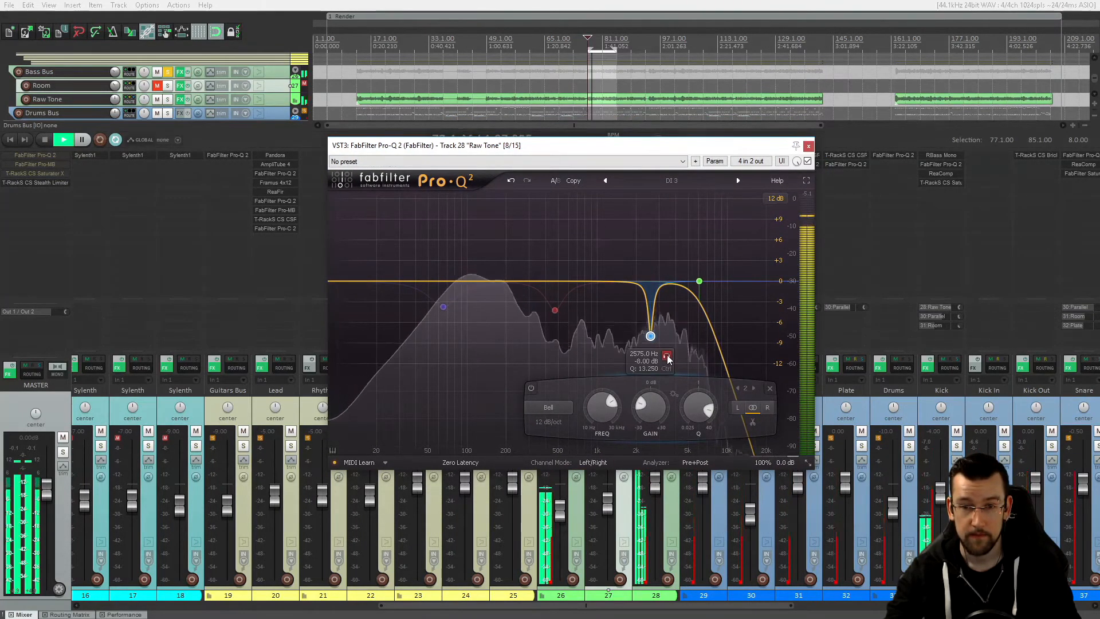
pyautogui.click(667, 358)
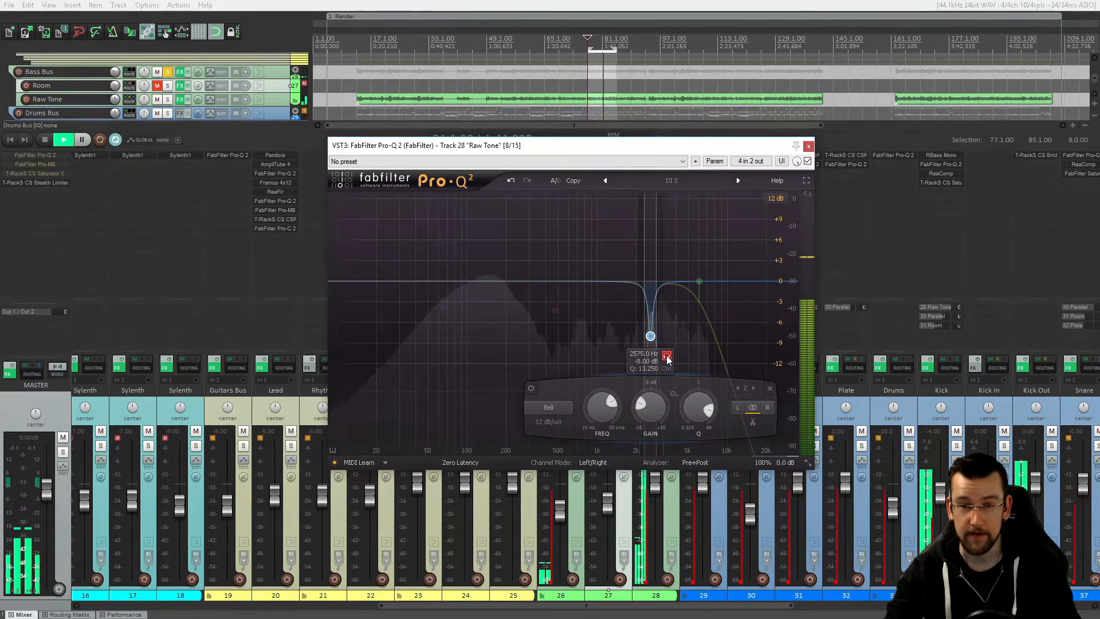
pyautogui.click(668, 358)
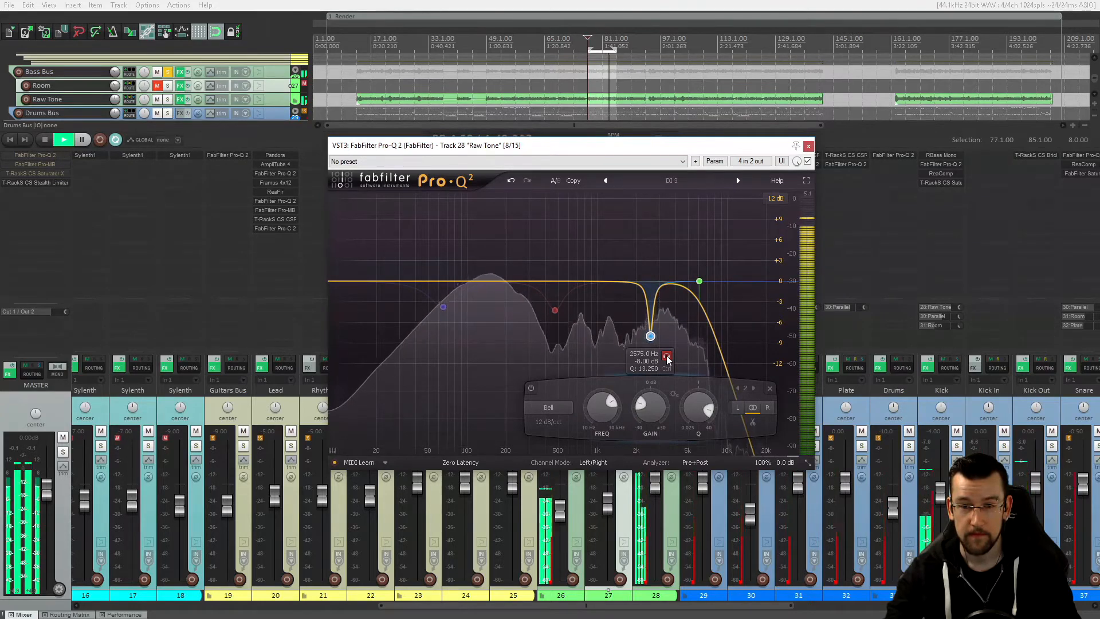
pyautogui.click(667, 358)
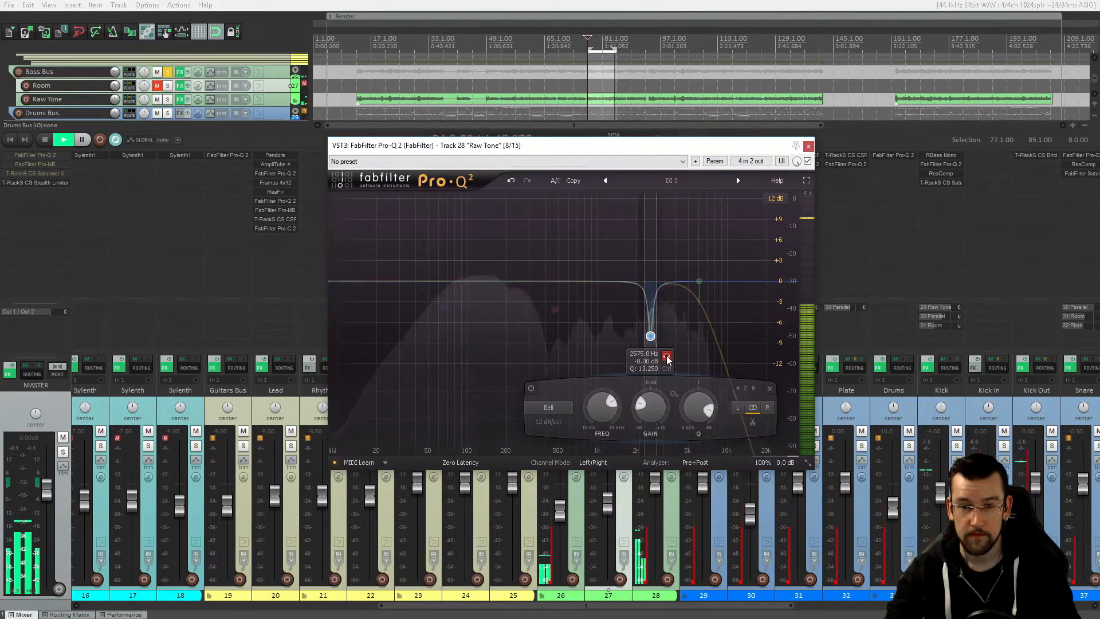
pyautogui.click(667, 358)
# - Compare the bass tone with the 2575 Hz cut bypassed and active, leaving it on when playback stops
pyautogui.click(531, 389)
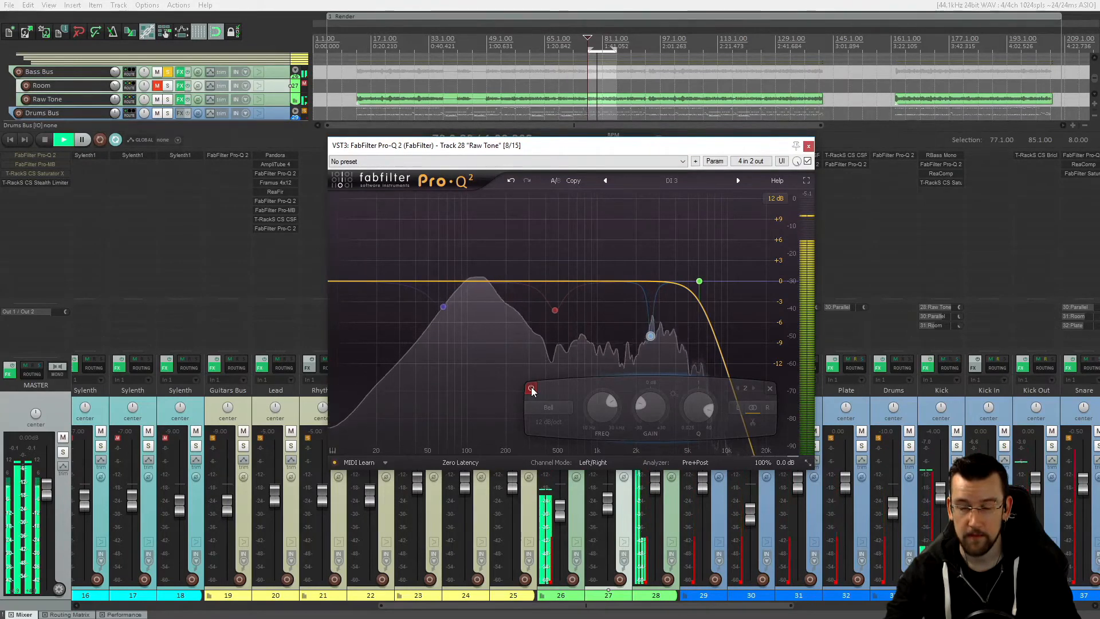
pyautogui.click(531, 388)
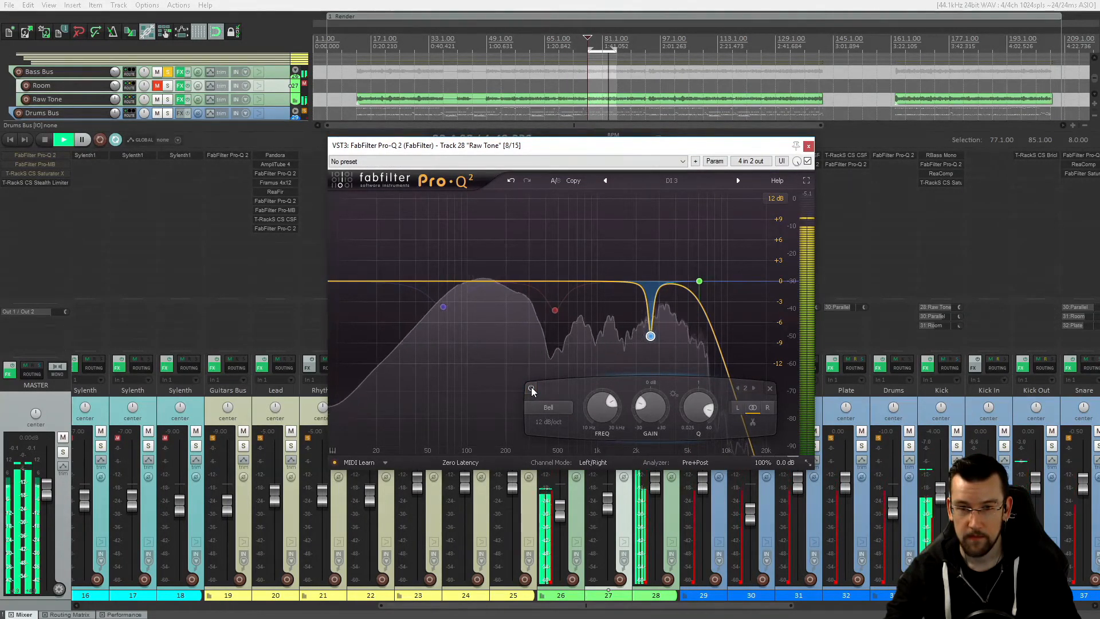
pyautogui.click(531, 388)
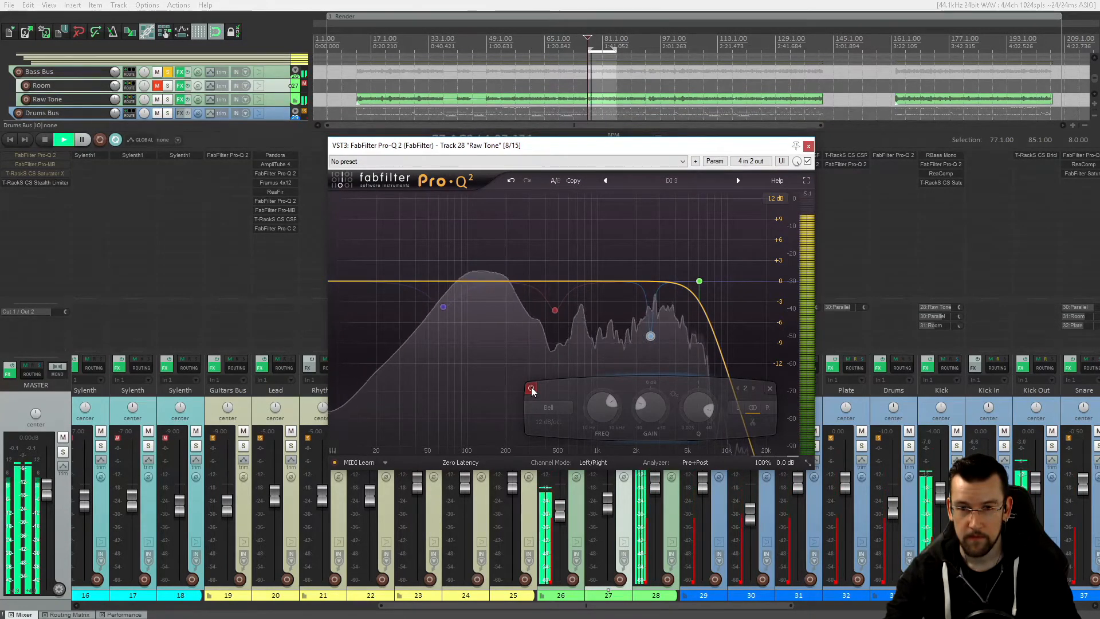
pyautogui.click(531, 388)
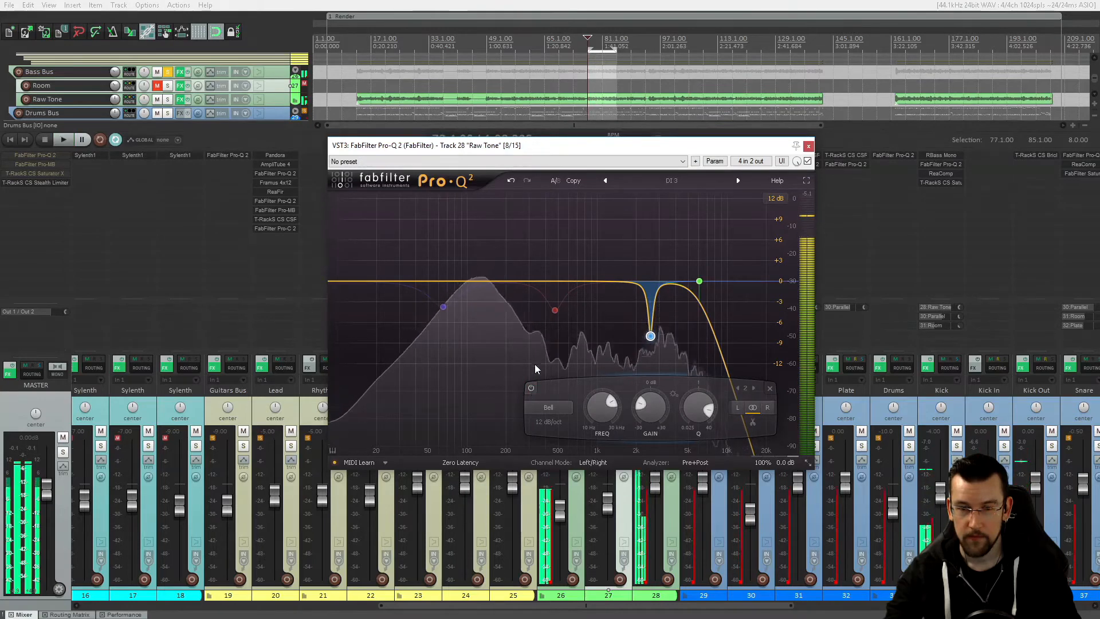
pyautogui.press('space')
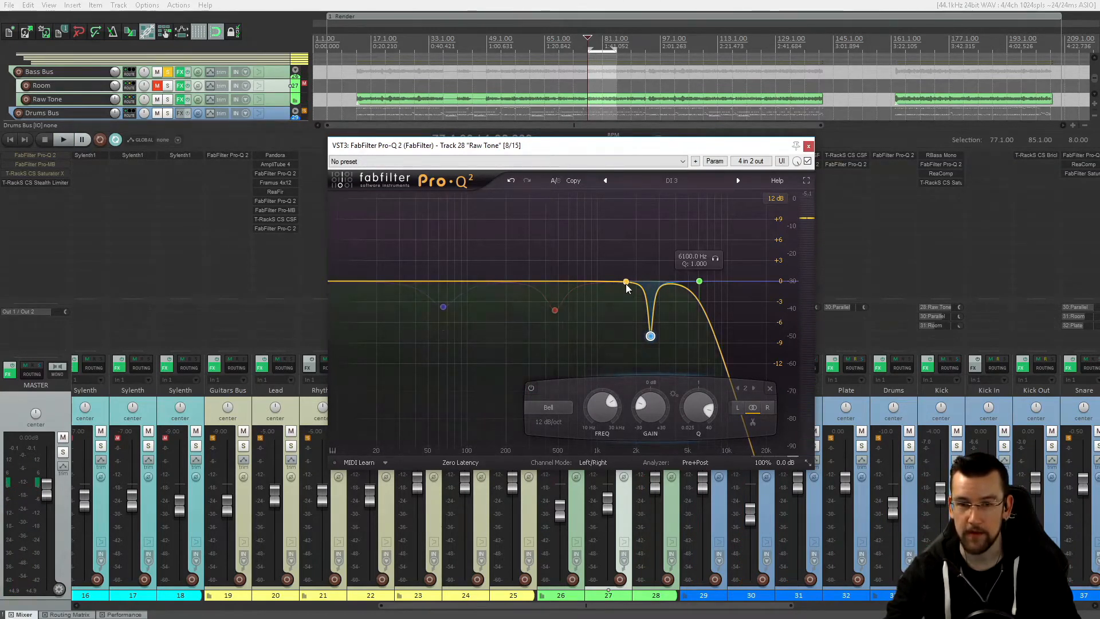
# - Enable the 470 Hz bell cut, comparing the bass with and without it during playback
pyautogui.click(555, 311)
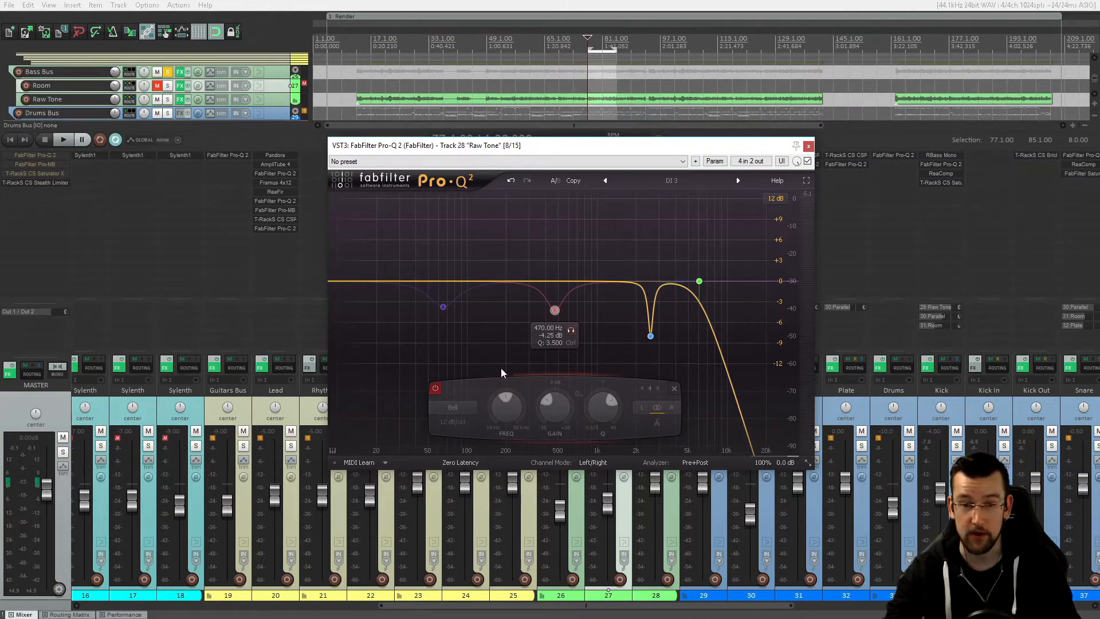
pyautogui.click(435, 389)
pyautogui.click(434, 390)
pyautogui.press('space')
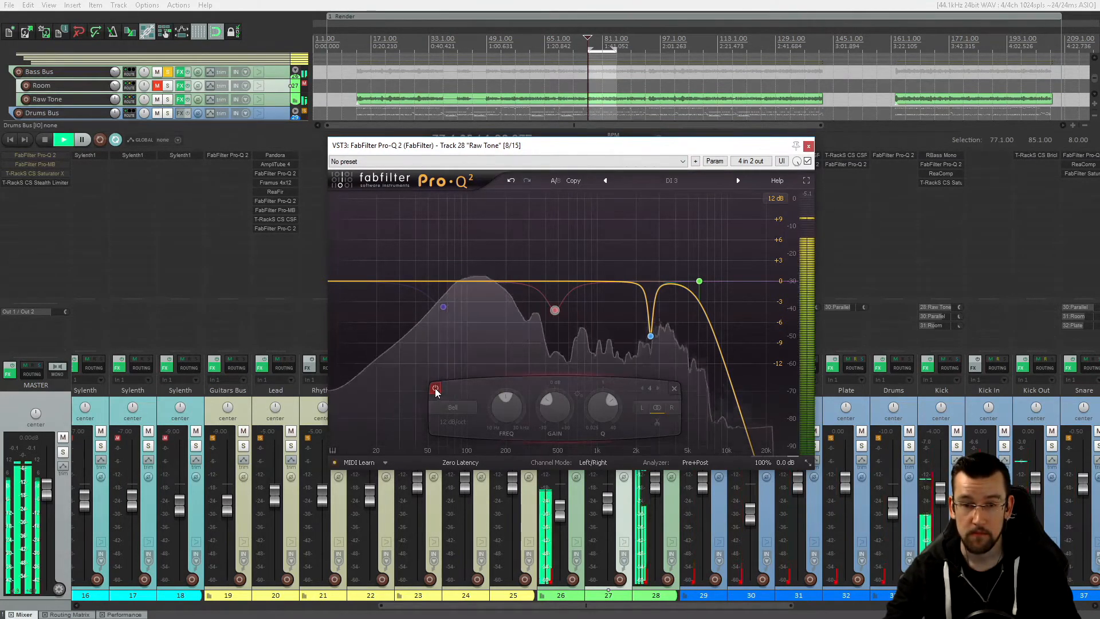
pyautogui.click(434, 390)
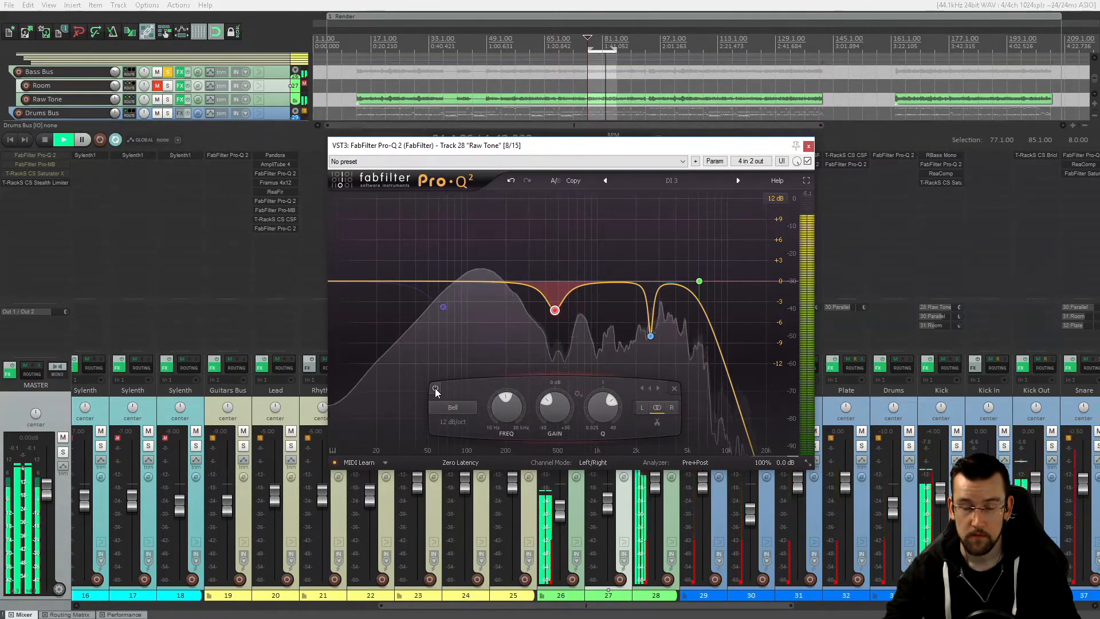
pyautogui.click(435, 390)
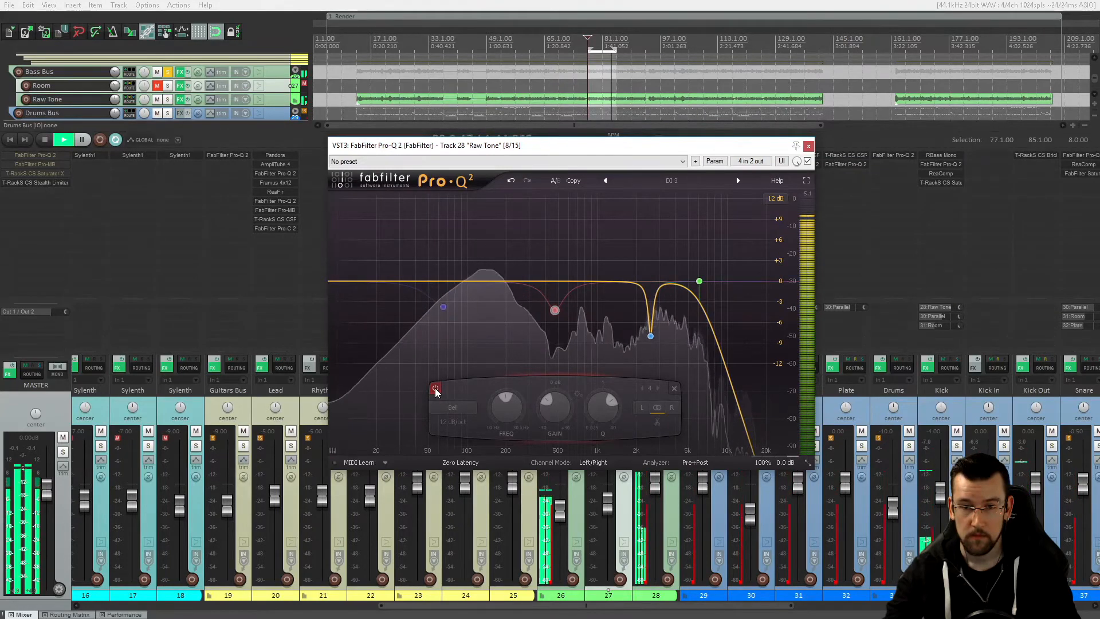
pyautogui.click(435, 389)
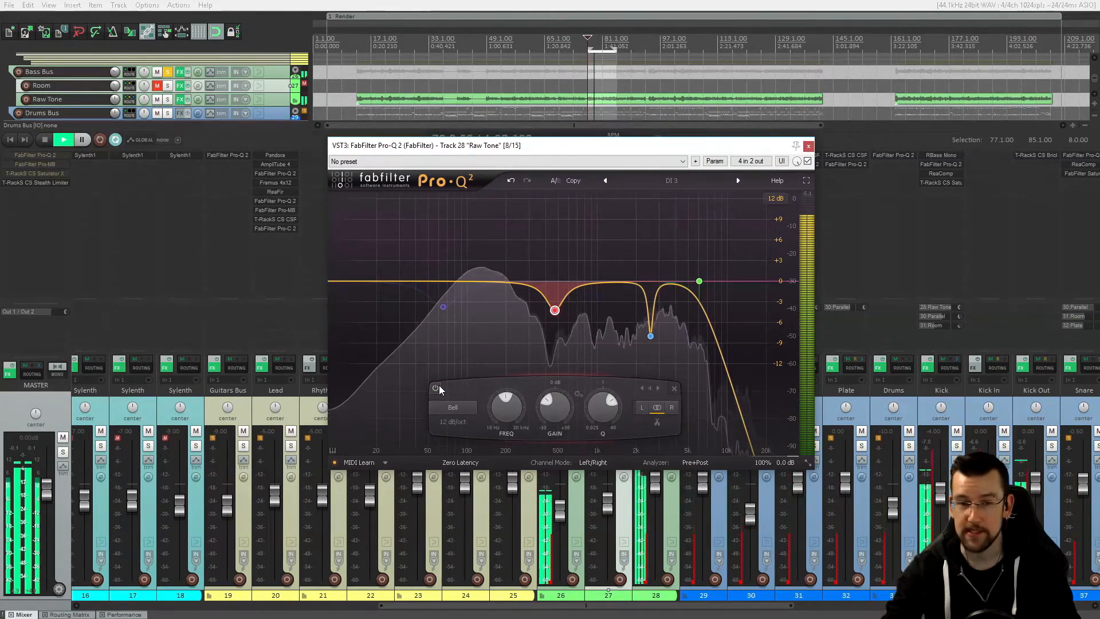
pyautogui.press('space')
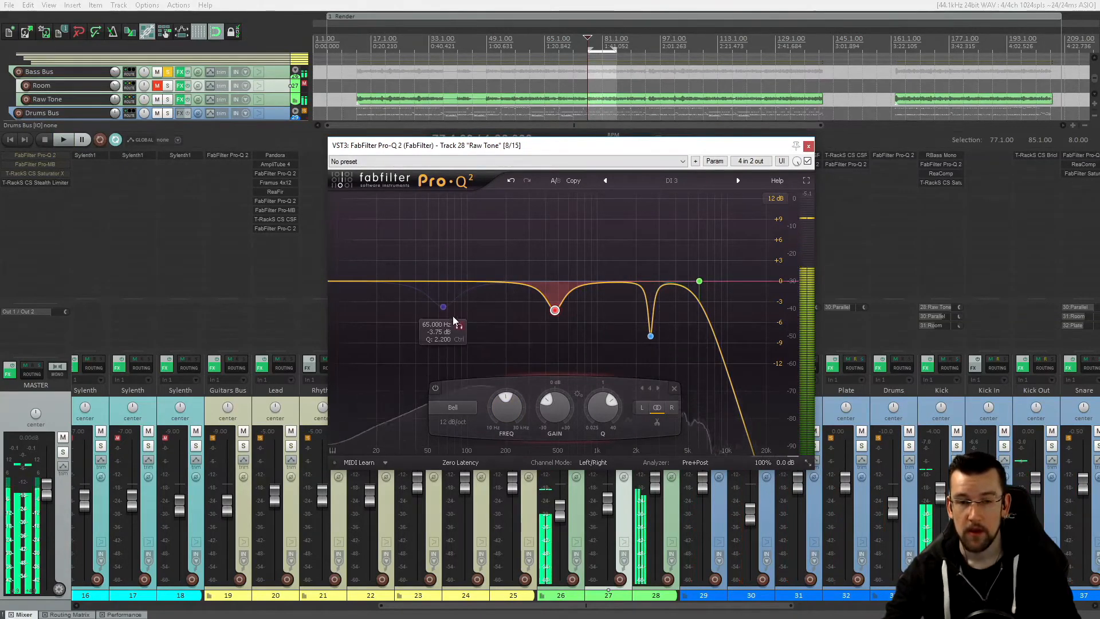
# - Enable the 65 Hz bell cut on the bass EQ and select the Kick track for reference
pyautogui.click(442, 308)
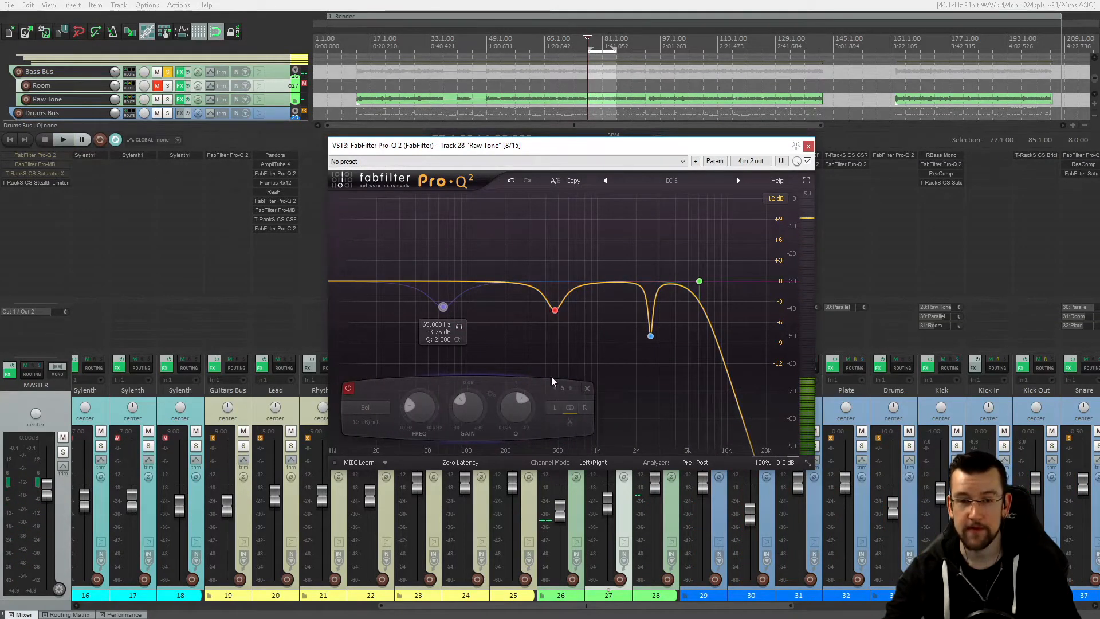
pyautogui.click(347, 390)
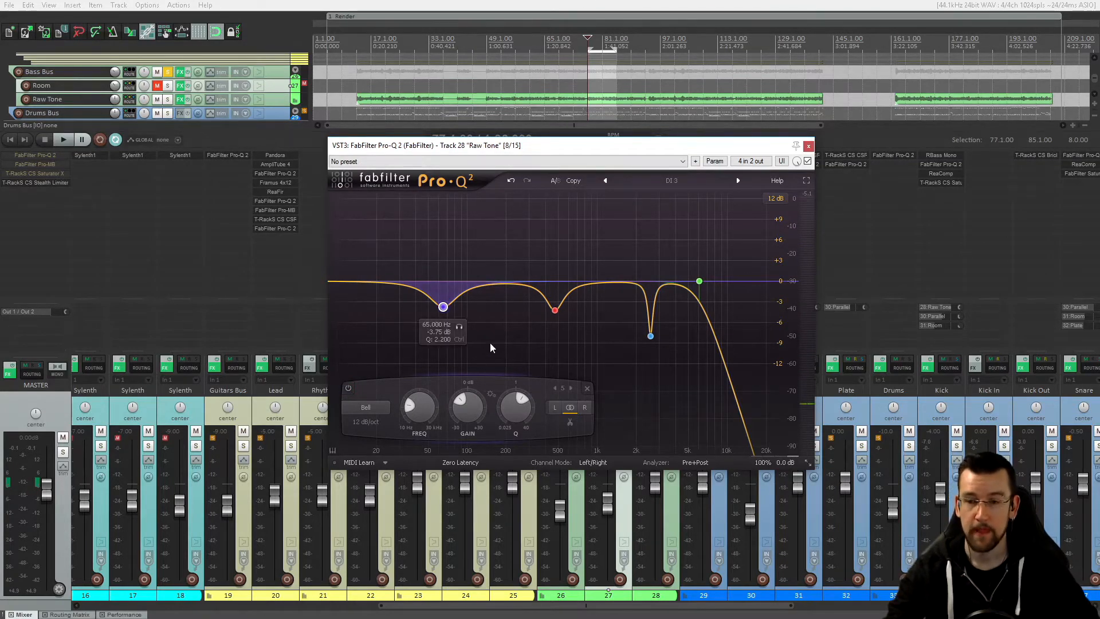
pyautogui.moveTo(580, 145); pyautogui.dragTo(610, 131)
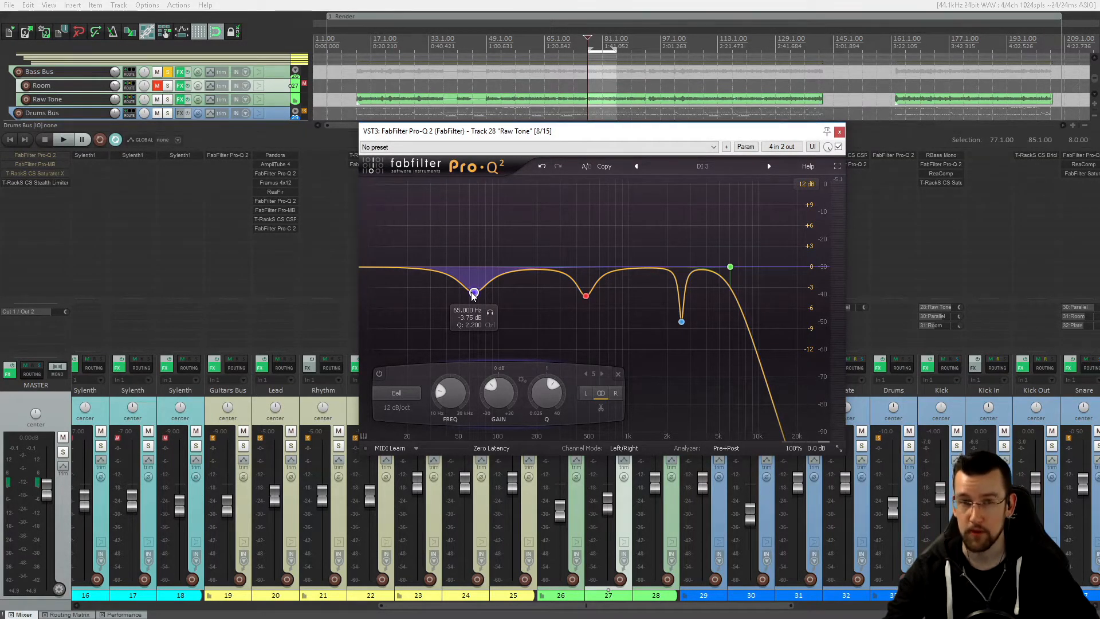
pyautogui.moveTo(686, 142); pyautogui.dragTo(569, 145)
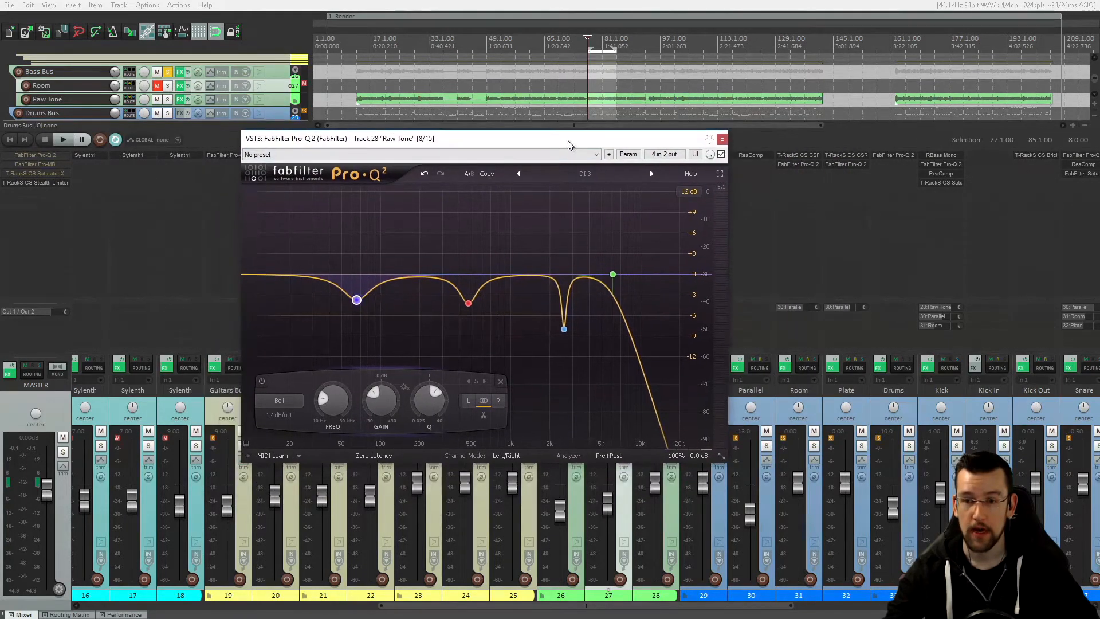
pyautogui.click(960, 404)
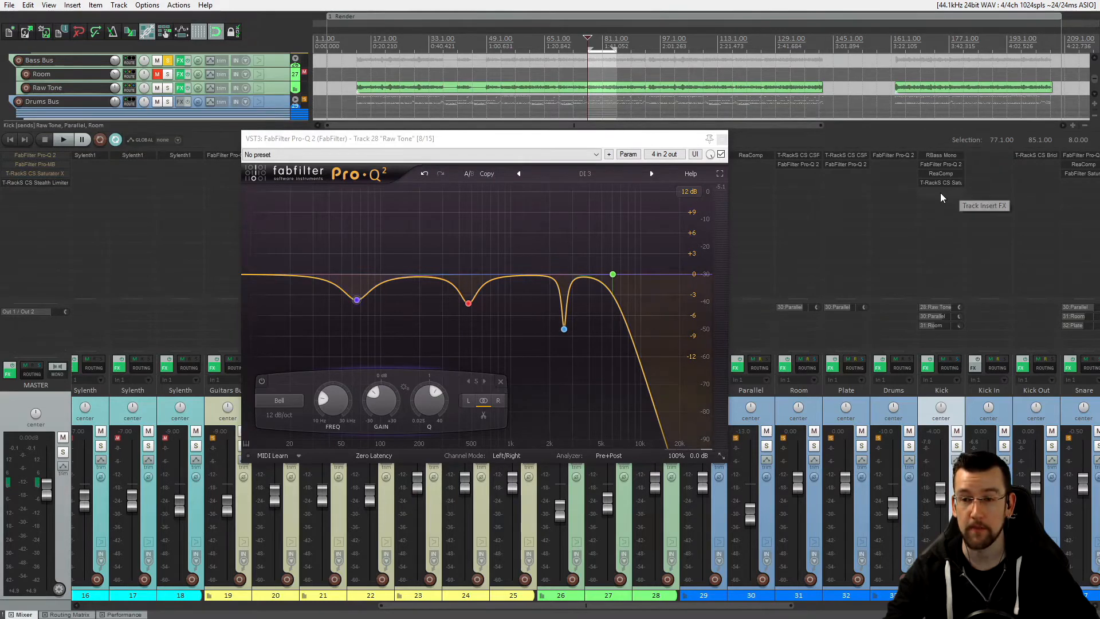
pyautogui.moveTo(496, 145); pyautogui.dragTo(592, 166)
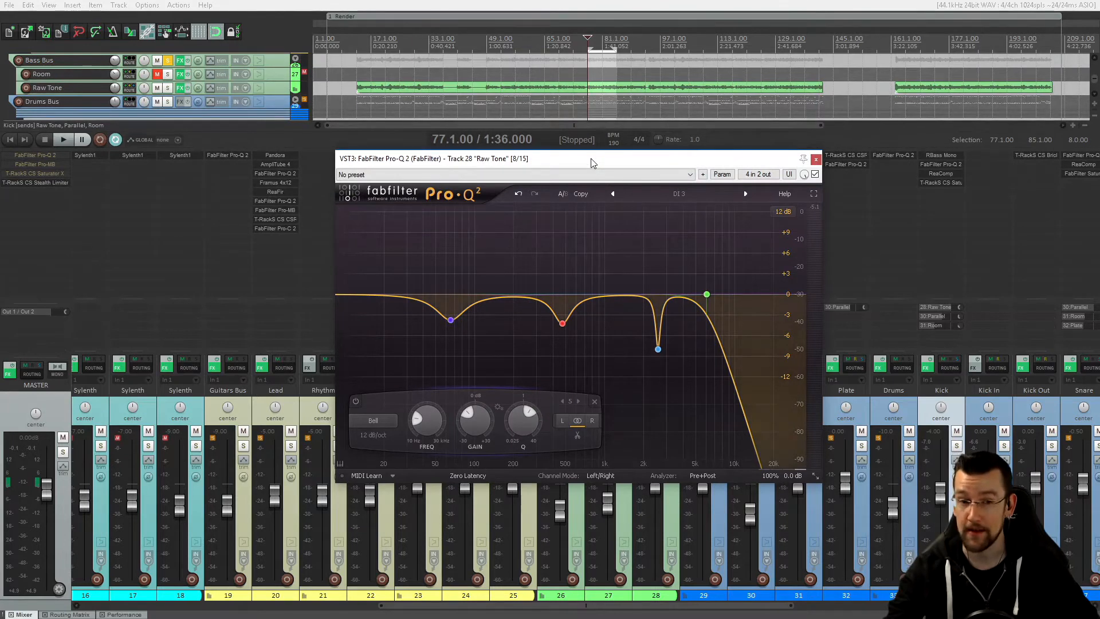
# - Play the looped section to audition the bass with all its EQ cuts, and remove the stray band at about 137 Hz
pyautogui.moveTo(464, 315)
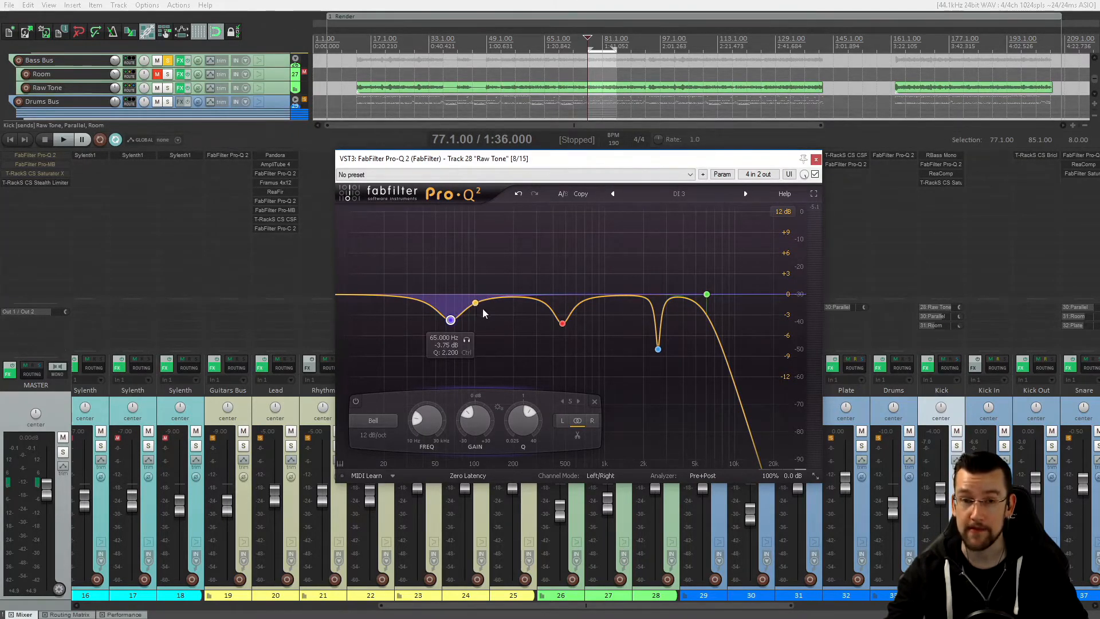
pyautogui.press('space')
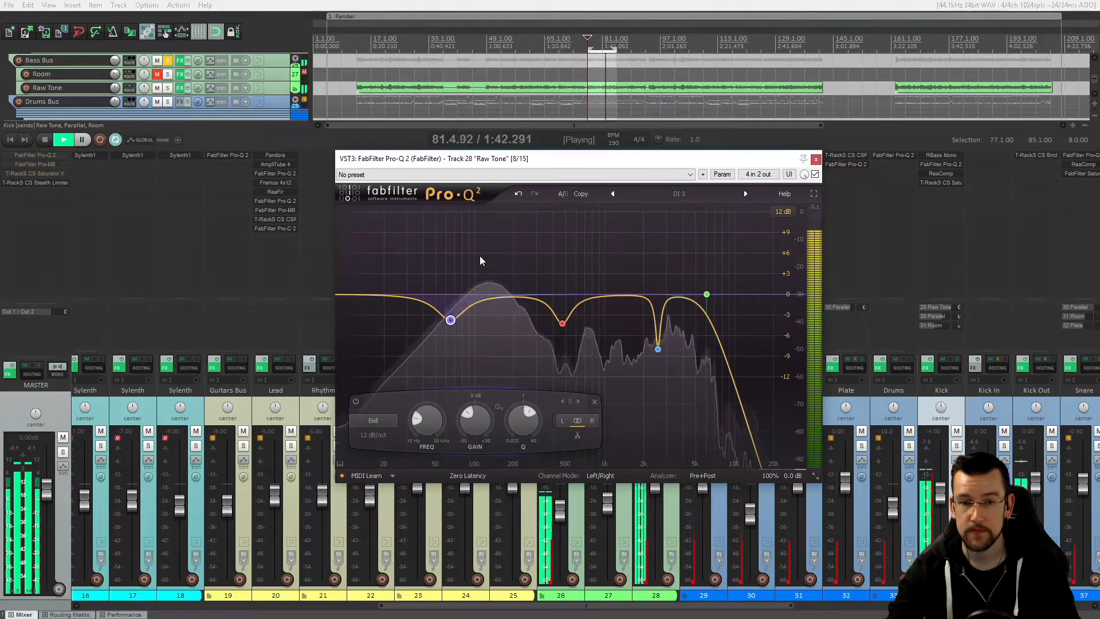
pyautogui.click(493, 299)
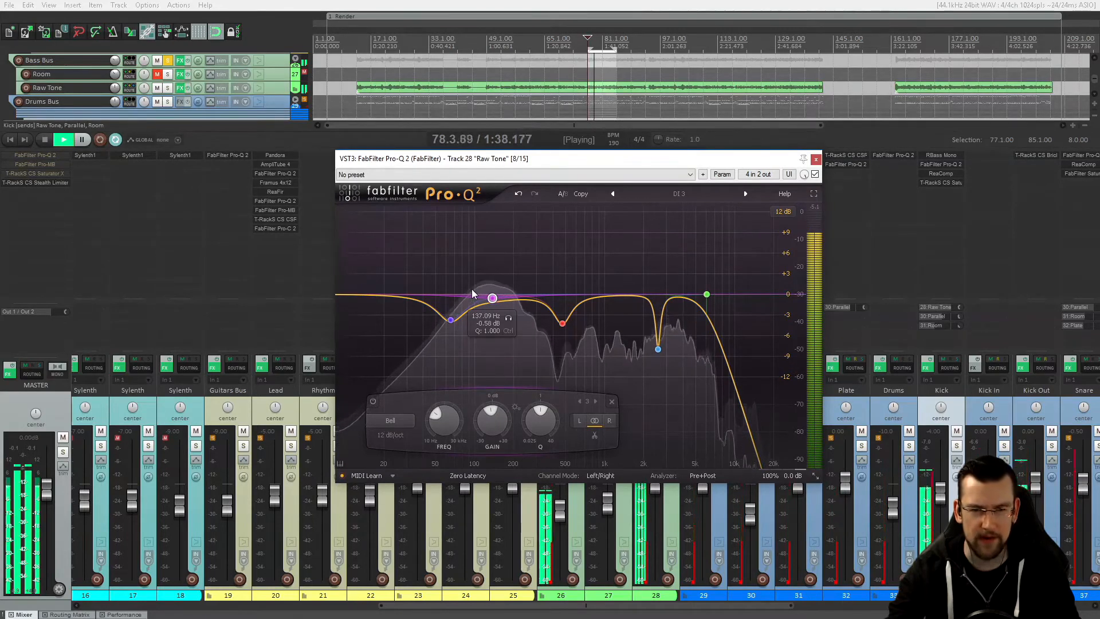
pyautogui.press('space')
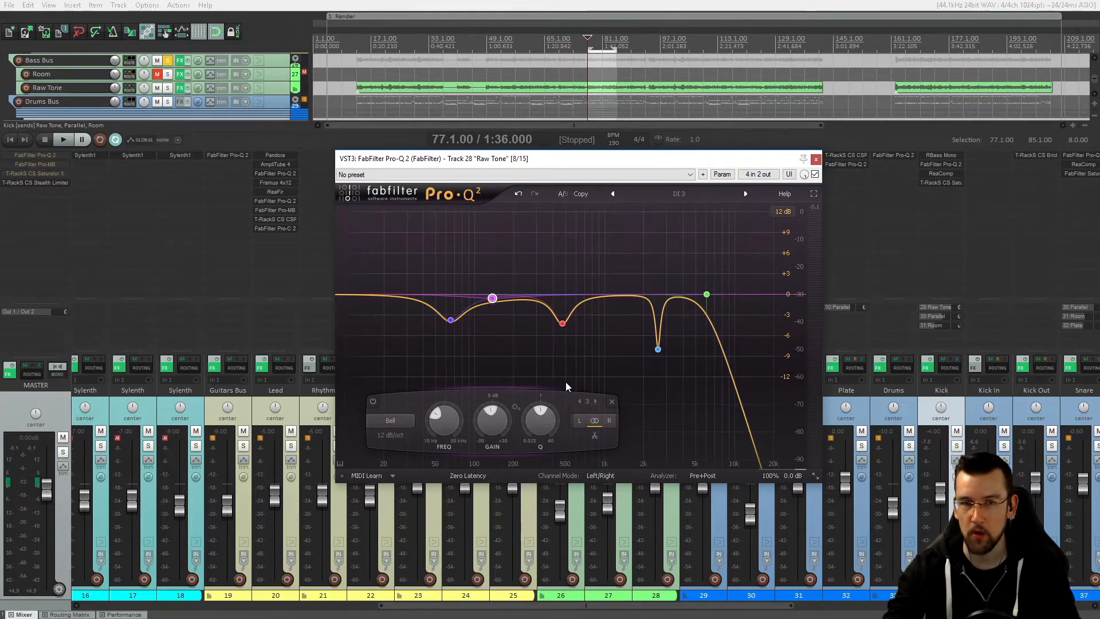
pyautogui.click(612, 402)
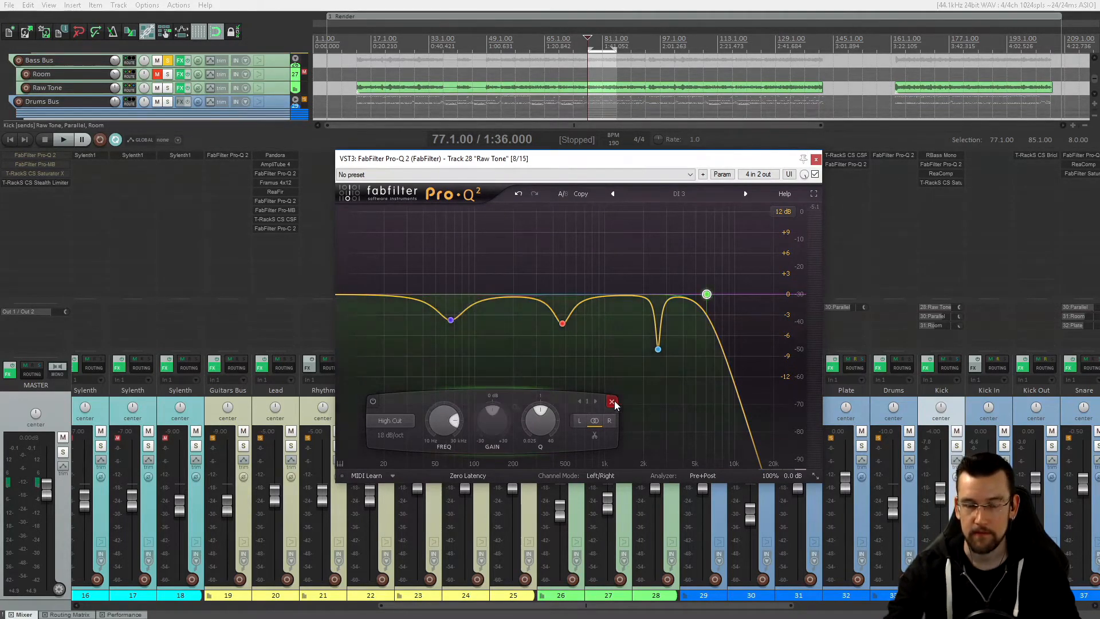
# - Close the equalizer, and solo the Guitars Bus and Drums Bus to audition the bass with them
pyautogui.click(816, 159)
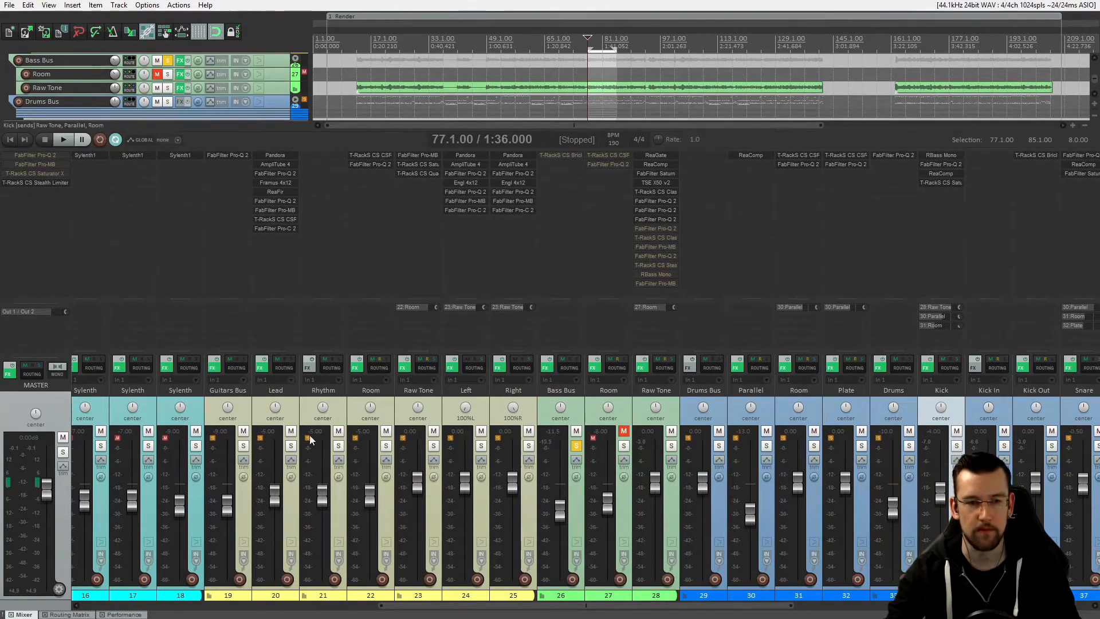
pyautogui.click(245, 445)
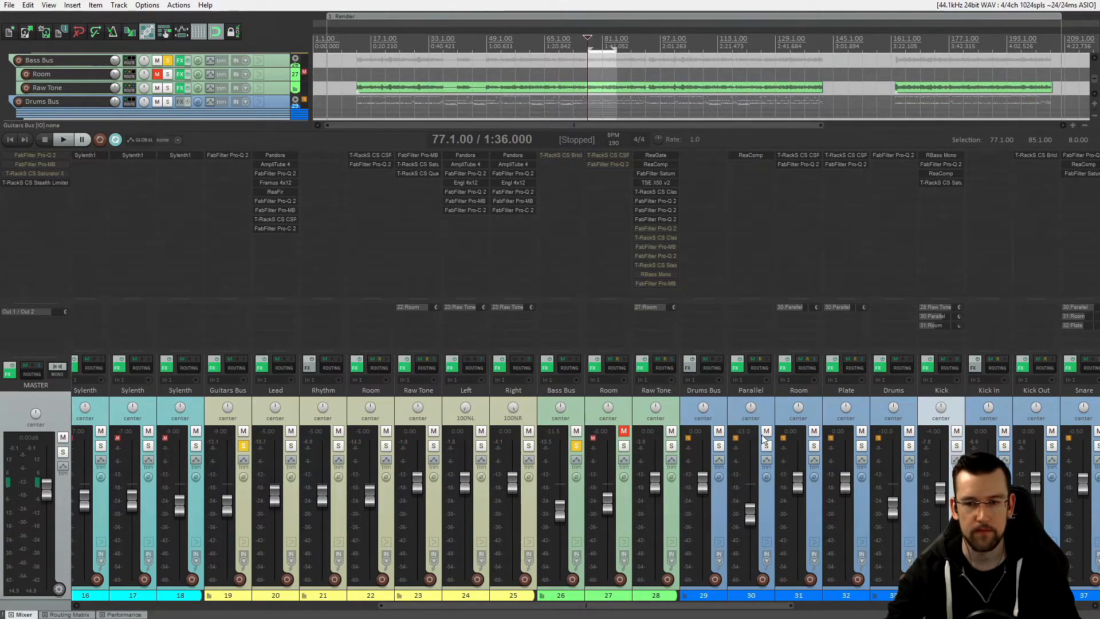
pyautogui.click(719, 445)
pyautogui.press('space')
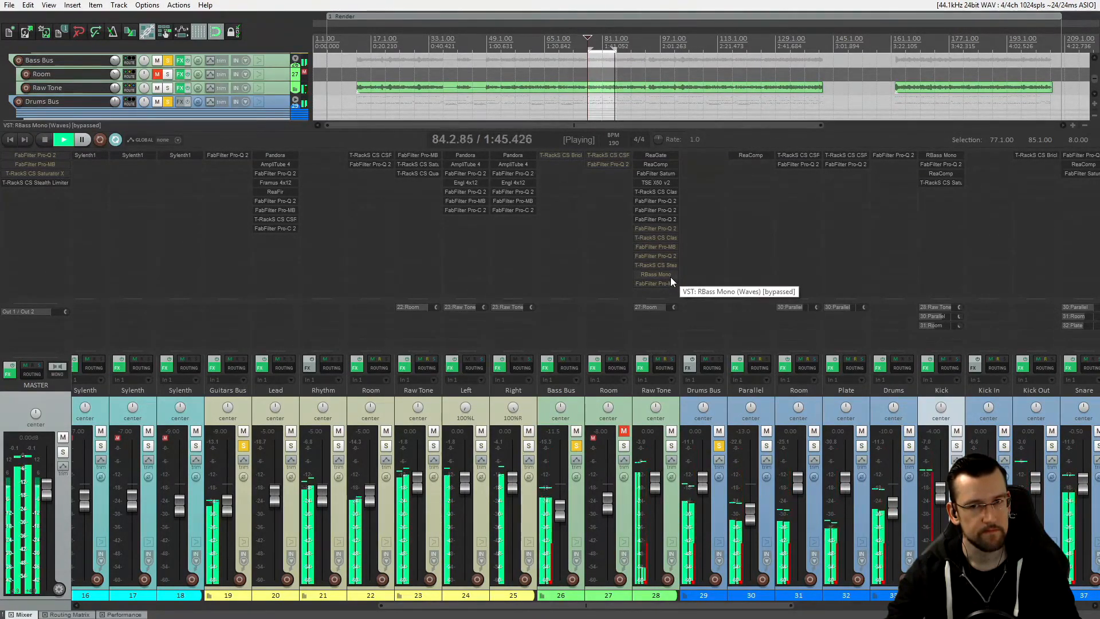
pyautogui.press('space')
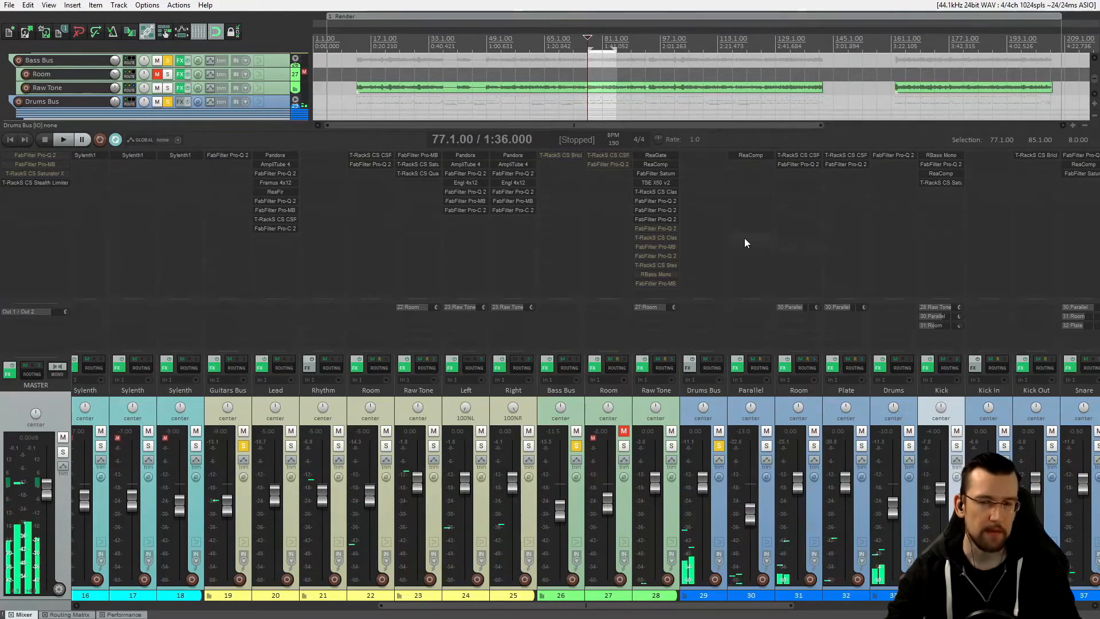
# - Enable and open the ninth effect on Raw Tone, a FabFilter Pro-Q 2, and move its window clear of the effects list
pyautogui.click(653, 228)
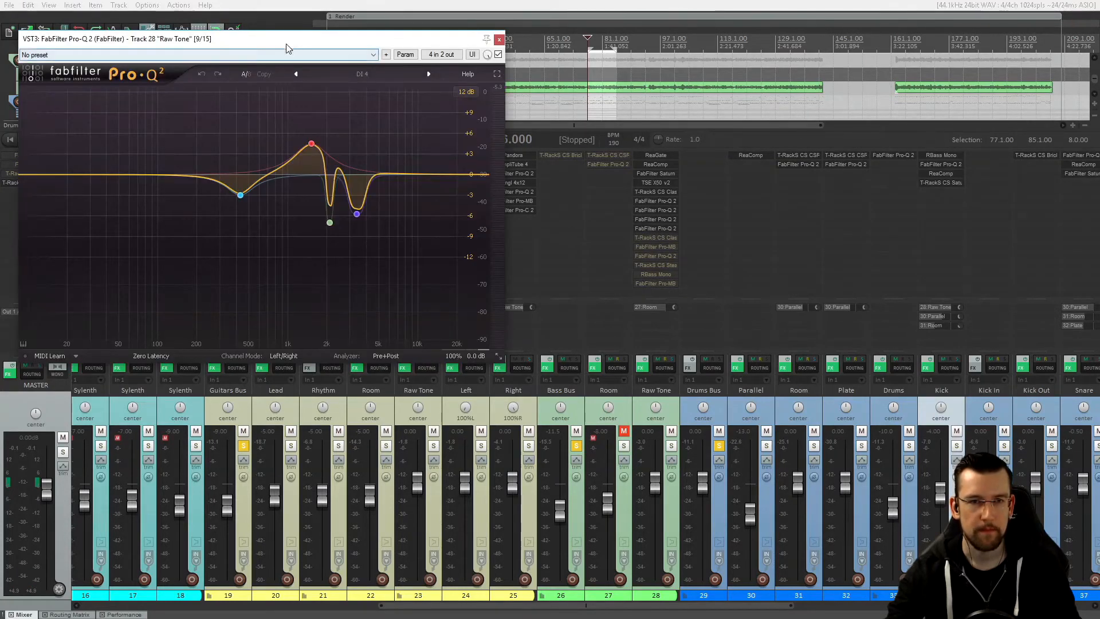
pyautogui.moveTo(286, 43); pyautogui.dragTo(551, 140)
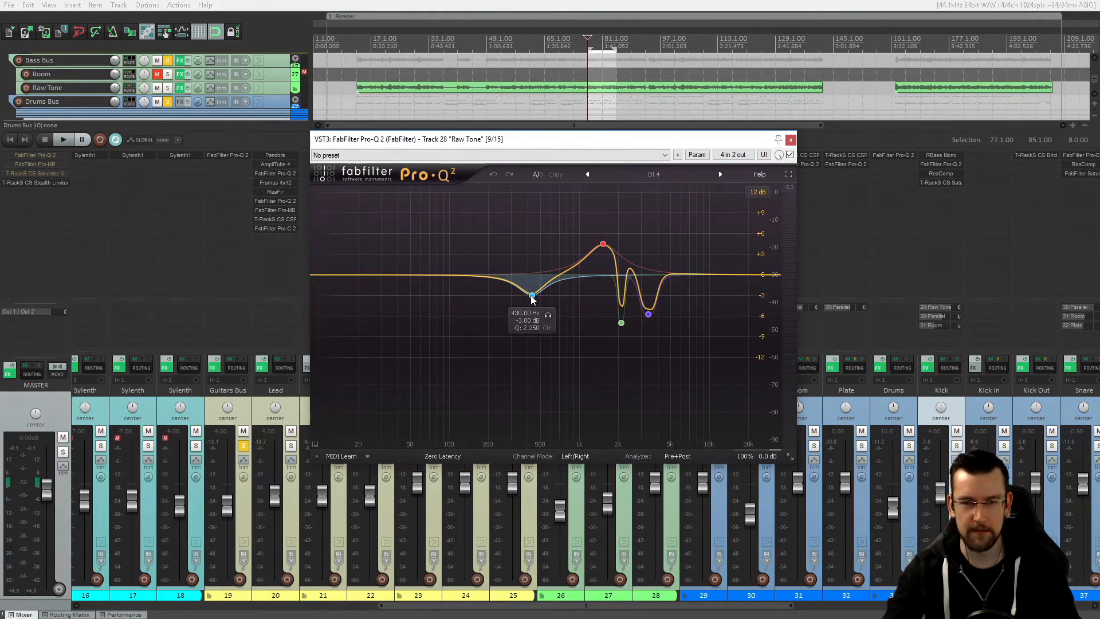
pyautogui.moveTo(577, 145); pyautogui.dragTo(612, 291)
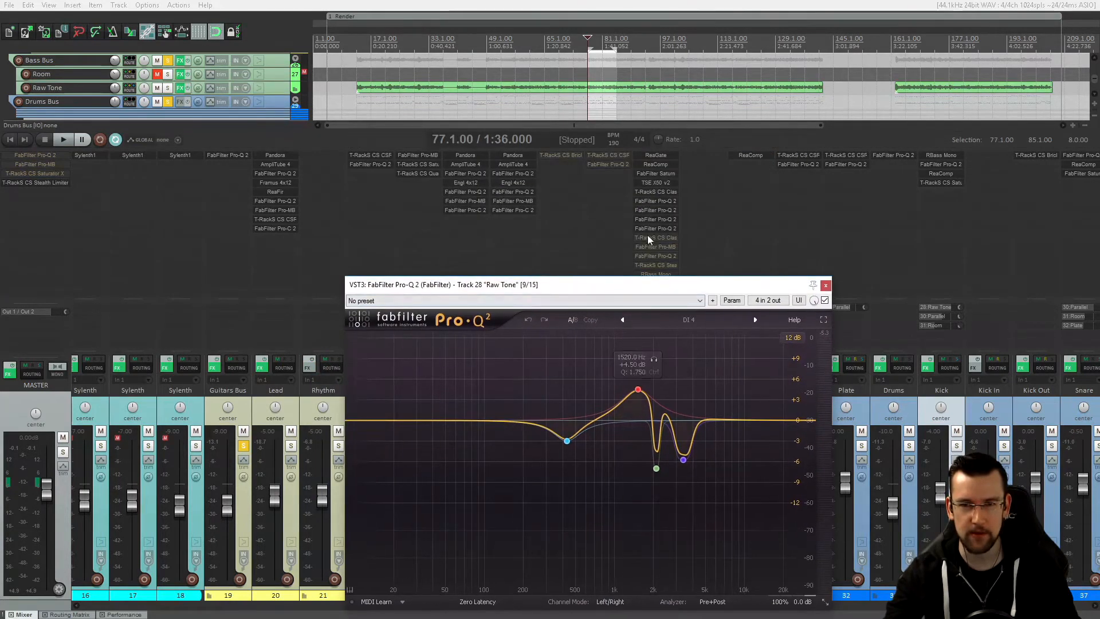
# - Review the preceding Pro-Q 2 on Raw Tone, close it, and reposition the ninth effect's window
pyautogui.click(661, 221)
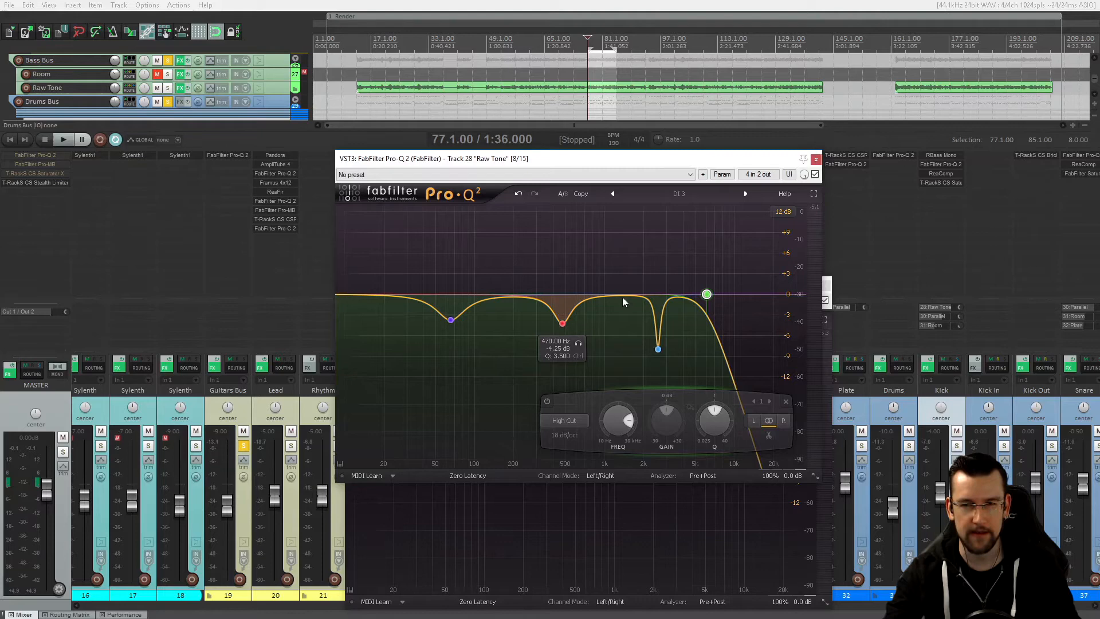
pyautogui.click(816, 159)
pyautogui.moveTo(602, 298); pyautogui.dragTo(585, 176)
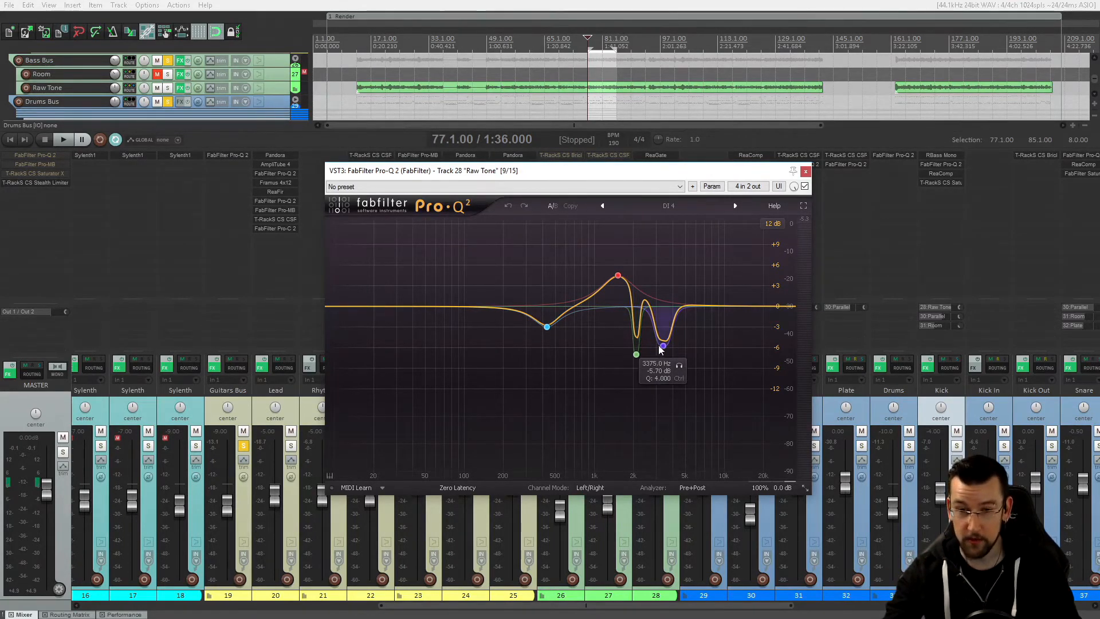
# - Take the Drums Bus and Guitars Bus out of solo and start looped playback of the bass alone
pyautogui.moveTo(570, 181); pyautogui.dragTo(497, 62)
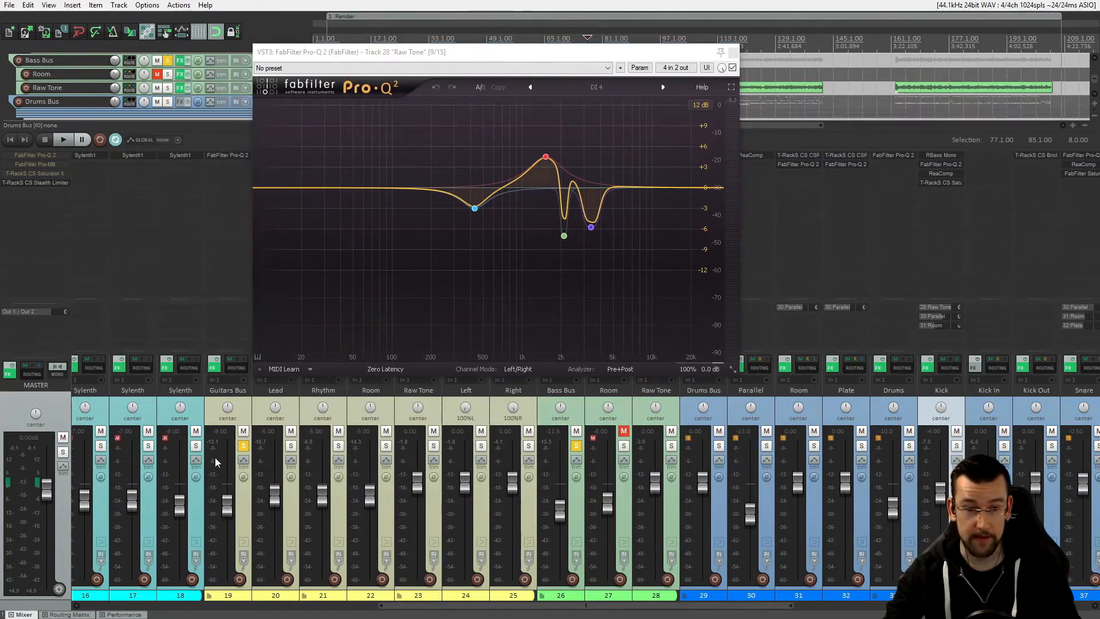
pyautogui.moveTo(530, 60); pyautogui.dragTo(589, 173)
pyautogui.press('space')
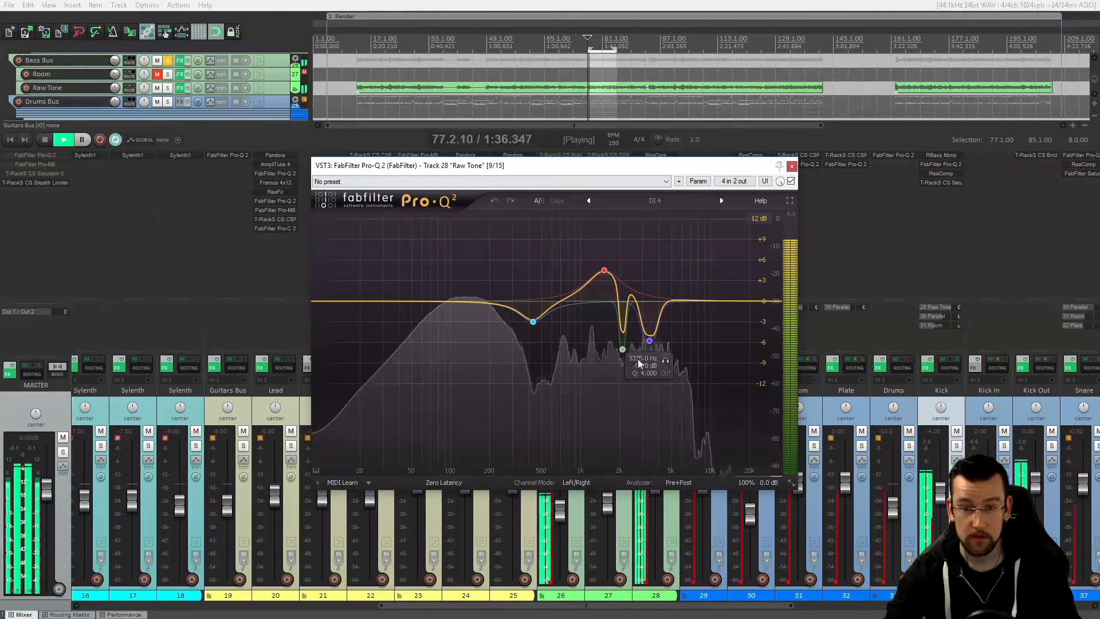
# - Listen to the 3375 Hz and 2100 Hz bands in isolation one after the other, and stop playback
pyautogui.moveTo(650, 340)
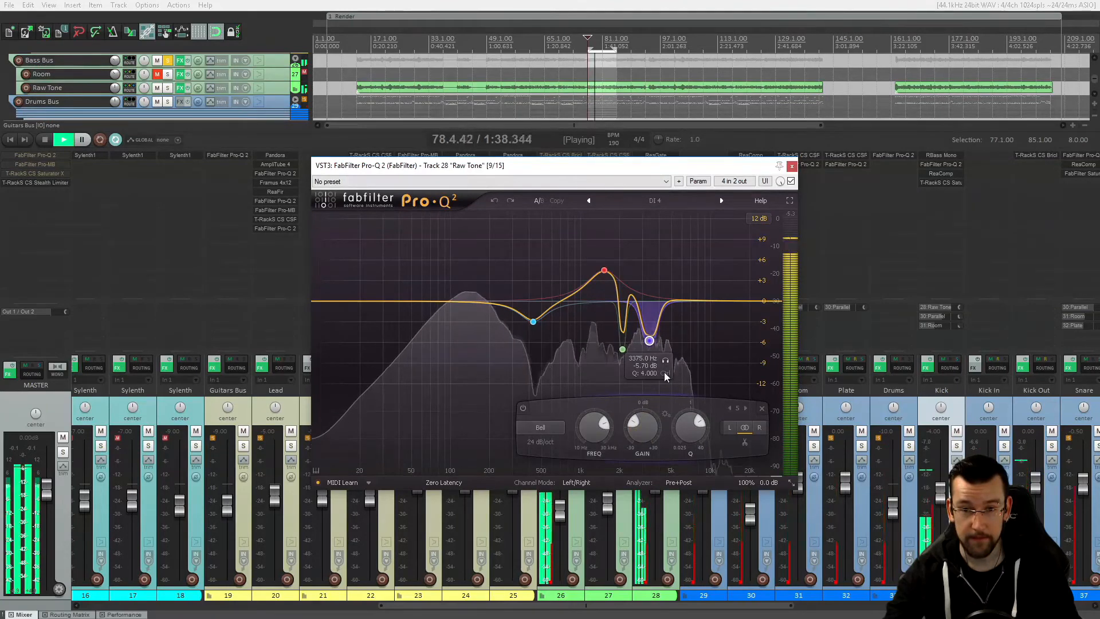
pyautogui.click(665, 362)
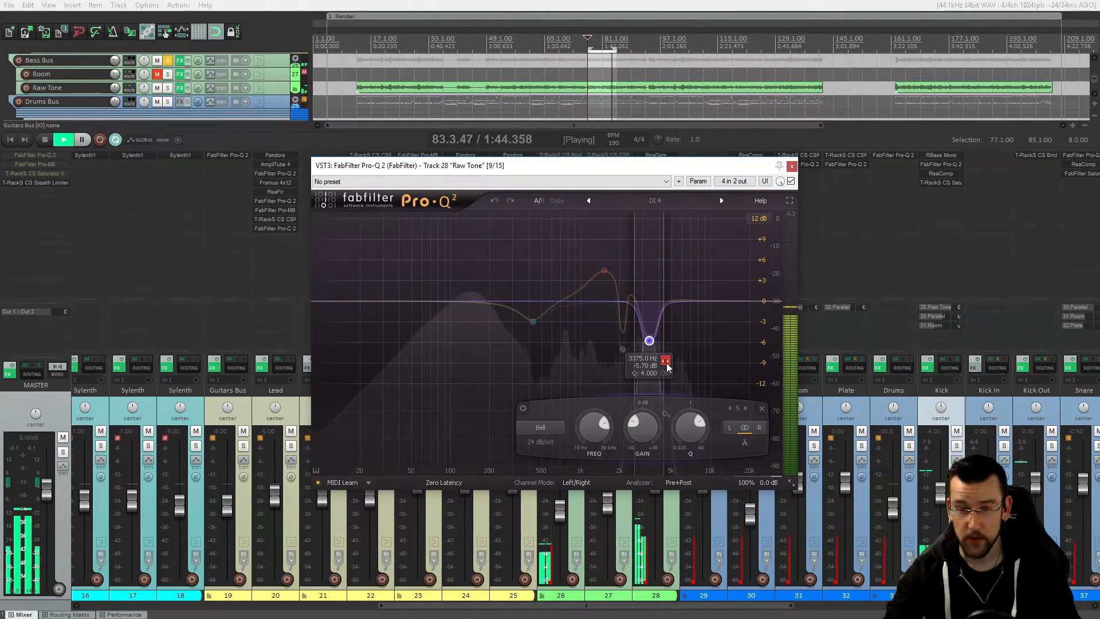
pyautogui.click(666, 366)
pyautogui.click(638, 369)
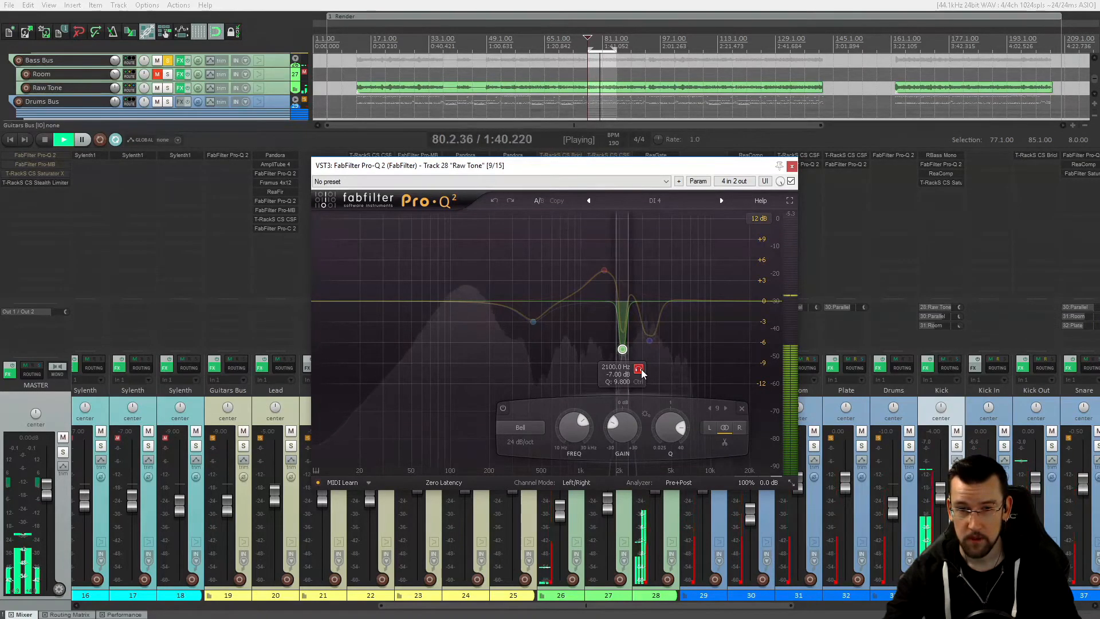
pyautogui.click(638, 370)
pyautogui.press('space')
# - Bypass all four bands of the equalizer: 1520 Hz, 430 Hz, 3375 Hz and 2100 Hz
pyautogui.click(605, 271)
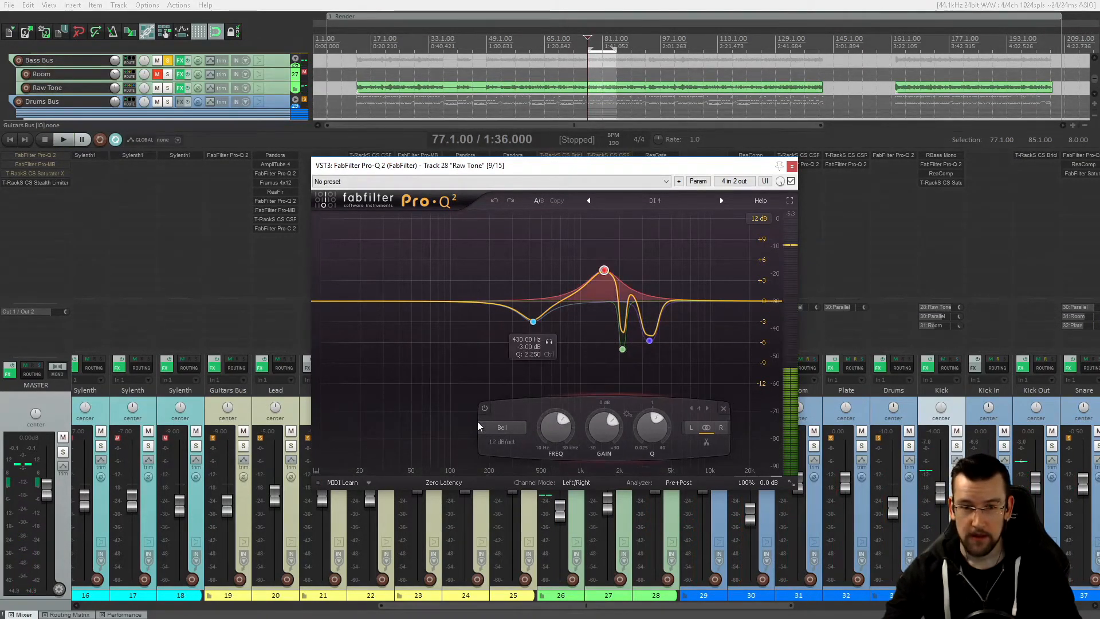
pyautogui.click(486, 409)
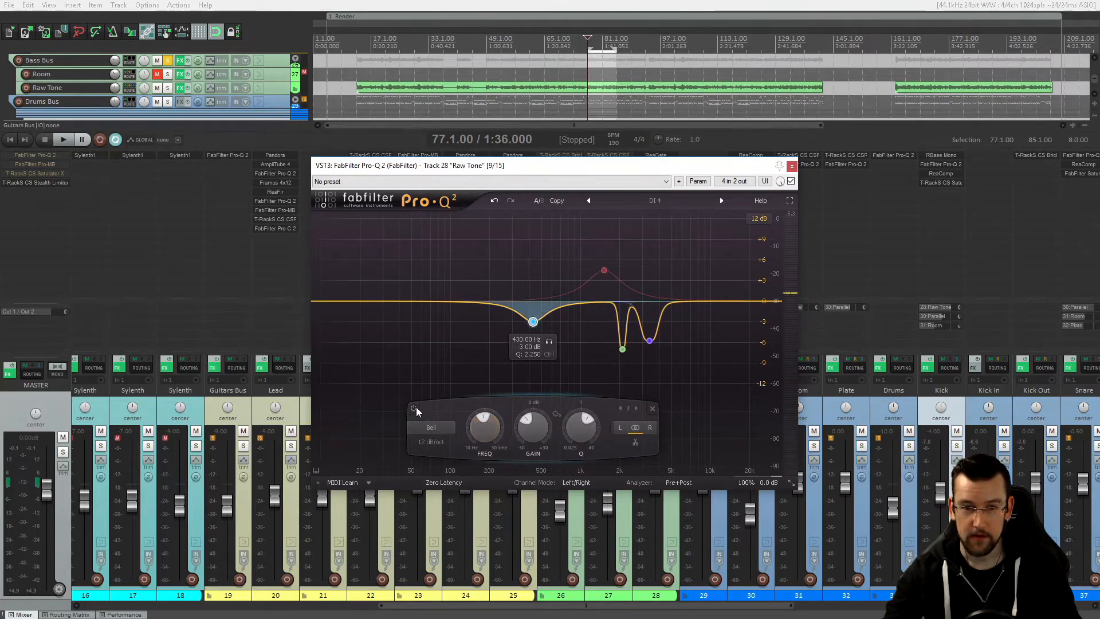
pyautogui.click(624, 350)
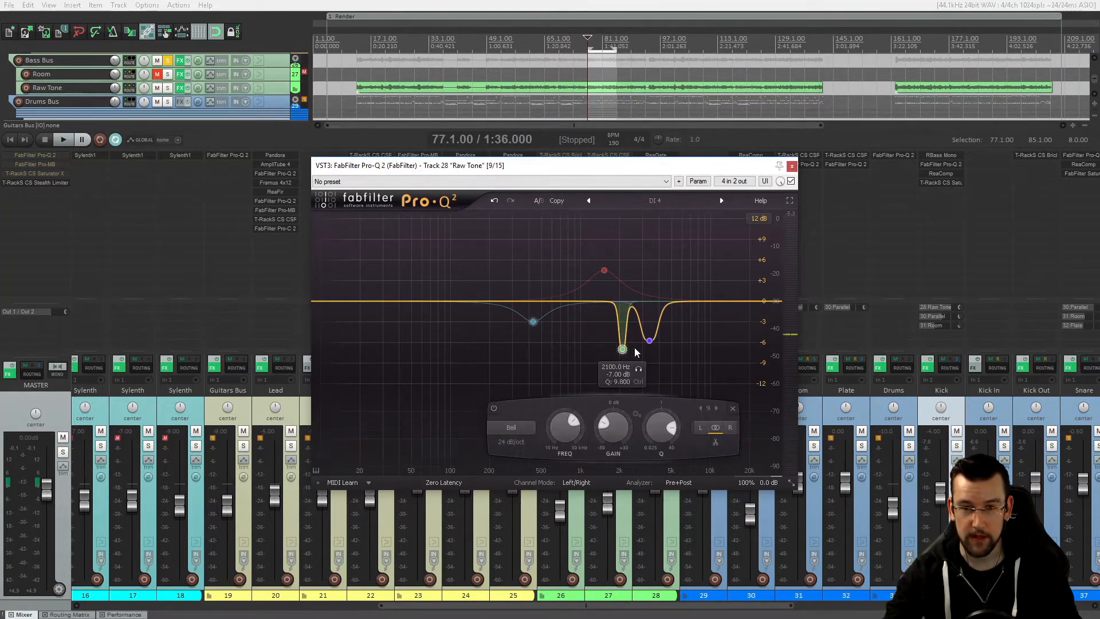
pyautogui.click(649, 342)
pyautogui.click(523, 409)
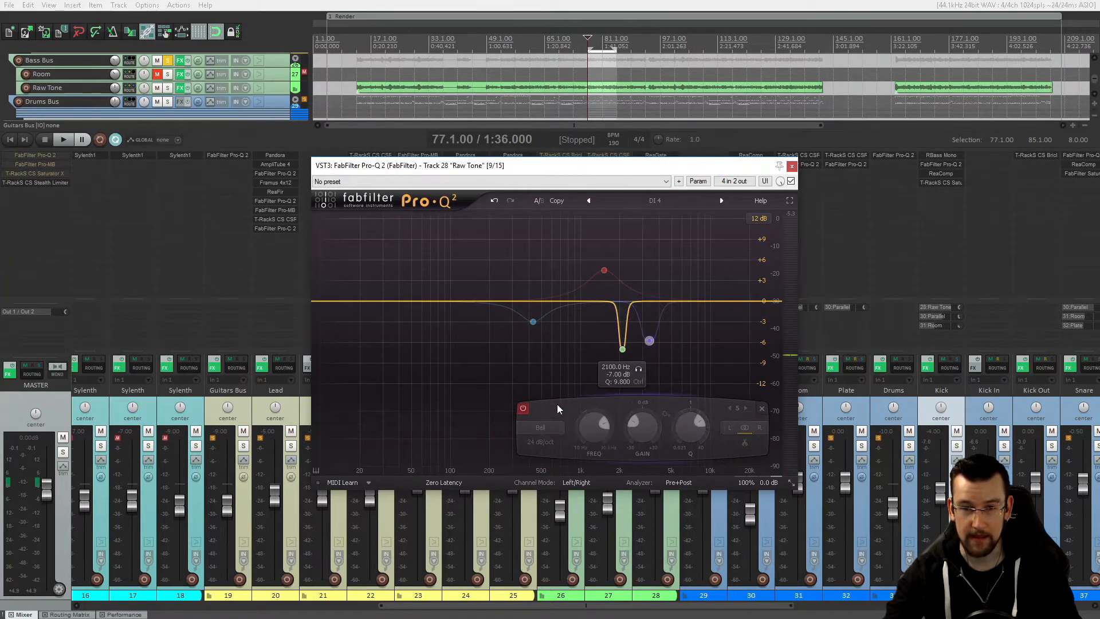
pyautogui.click(623, 350)
pyautogui.click(502, 408)
# - Play the looped section and enable the 2100 Hz bell cut followed by the 3375 Hz bell cut
pyautogui.press('space')
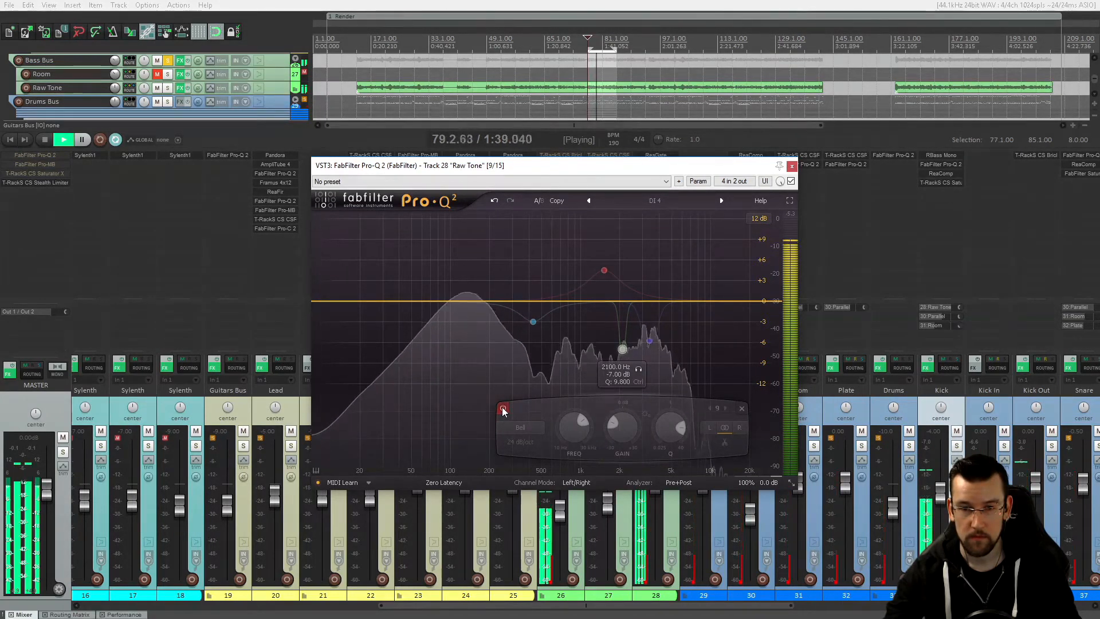
pyautogui.click(503, 409)
pyautogui.click(649, 341)
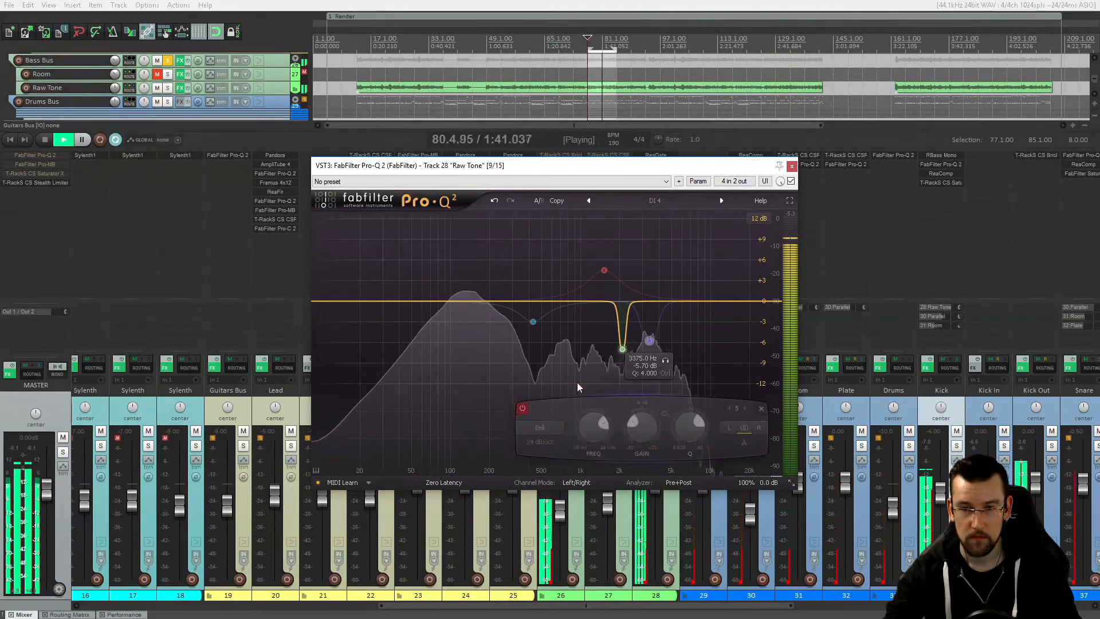
pyautogui.click(519, 407)
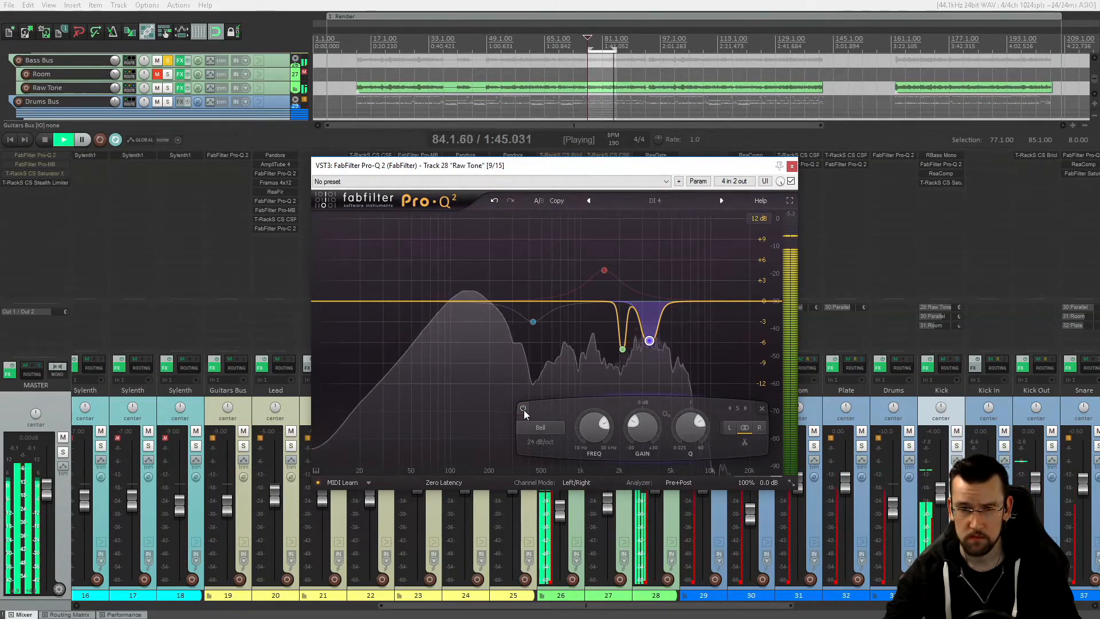
# - Compare the bass with the 2100 Hz and 3375 Hz cuts off and on again, and stop playback
pyautogui.click(524, 410)
pyautogui.click(503, 410)
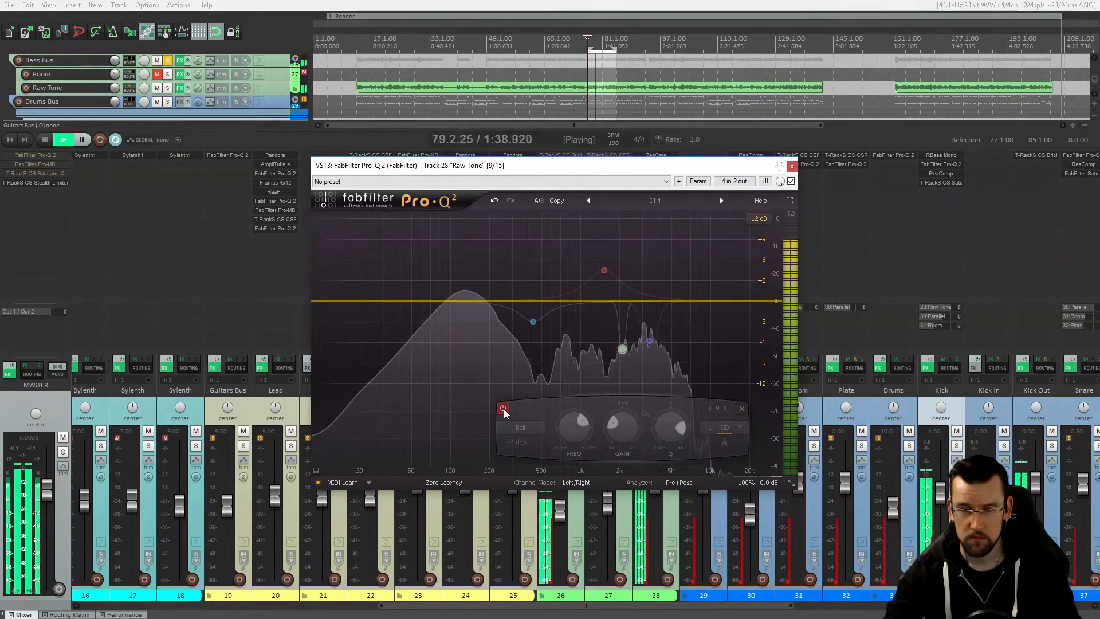
pyautogui.click(503, 408)
pyautogui.click(523, 408)
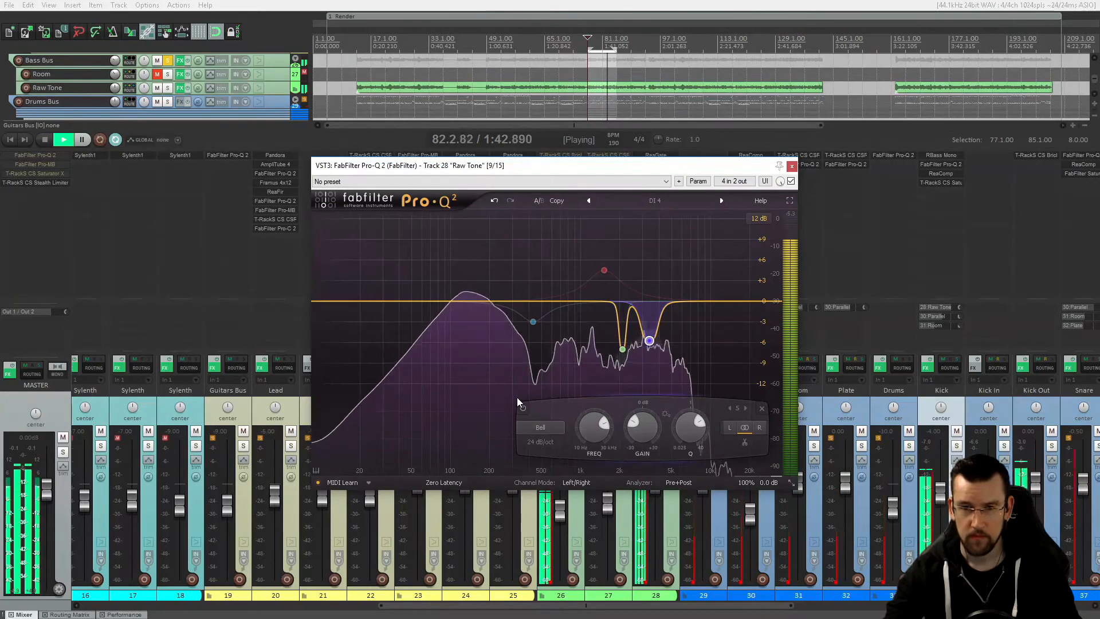
pyautogui.press('space')
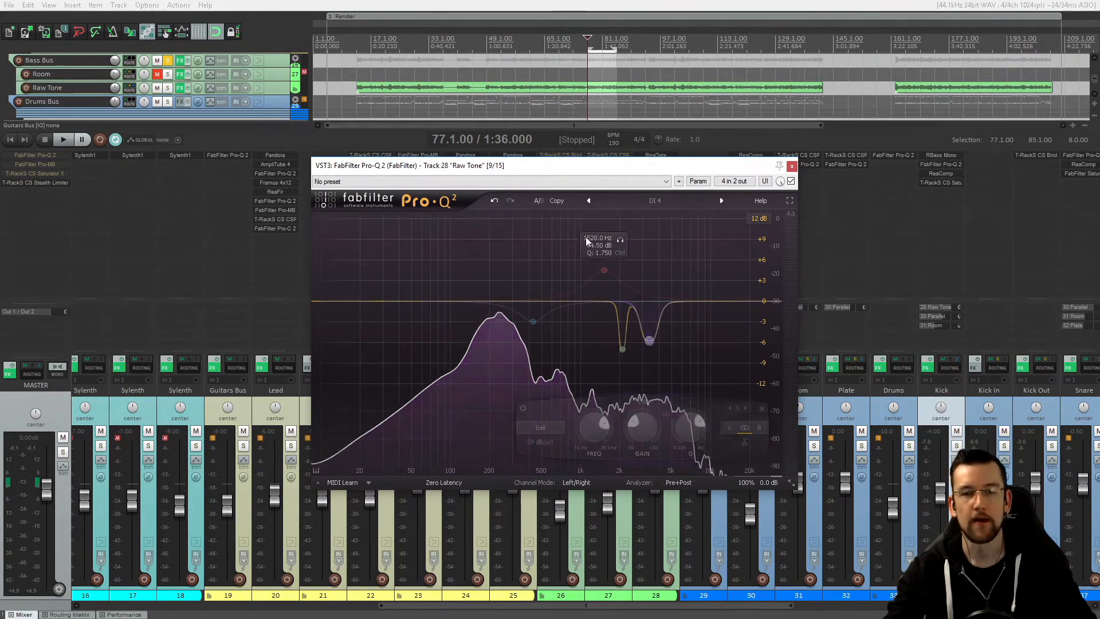
# - Enable the 430 Hz bell cut and select the bypassed 1520 Hz boost band
pyautogui.moveTo(541, 166); pyautogui.dragTo(539, 168)
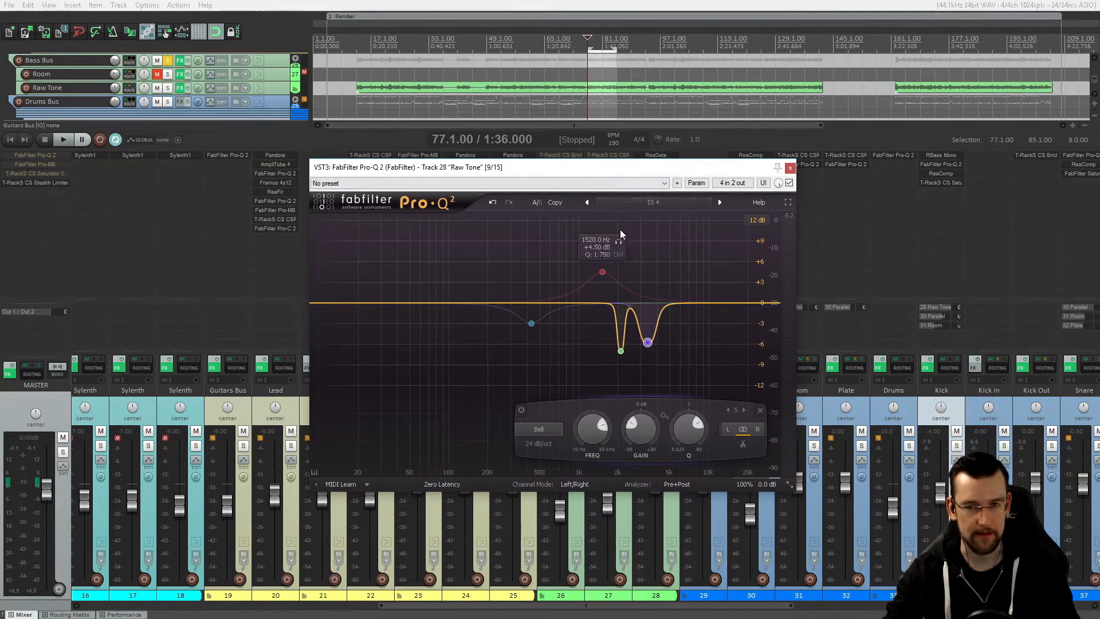
pyautogui.moveTo(589, 275)
pyautogui.moveTo(624, 352)
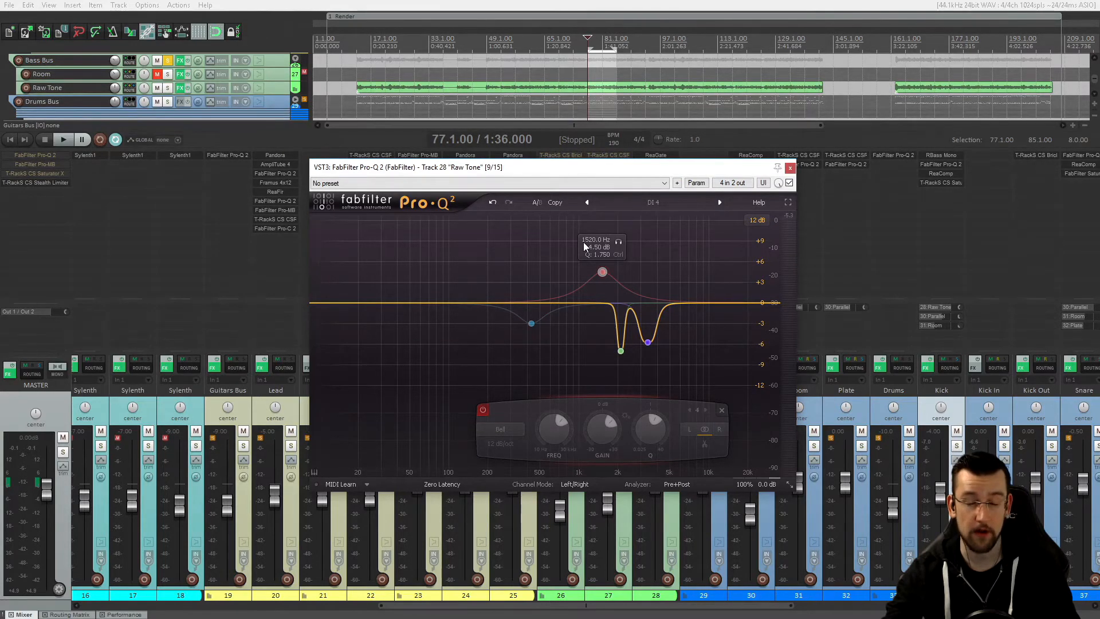
pyautogui.click(531, 323)
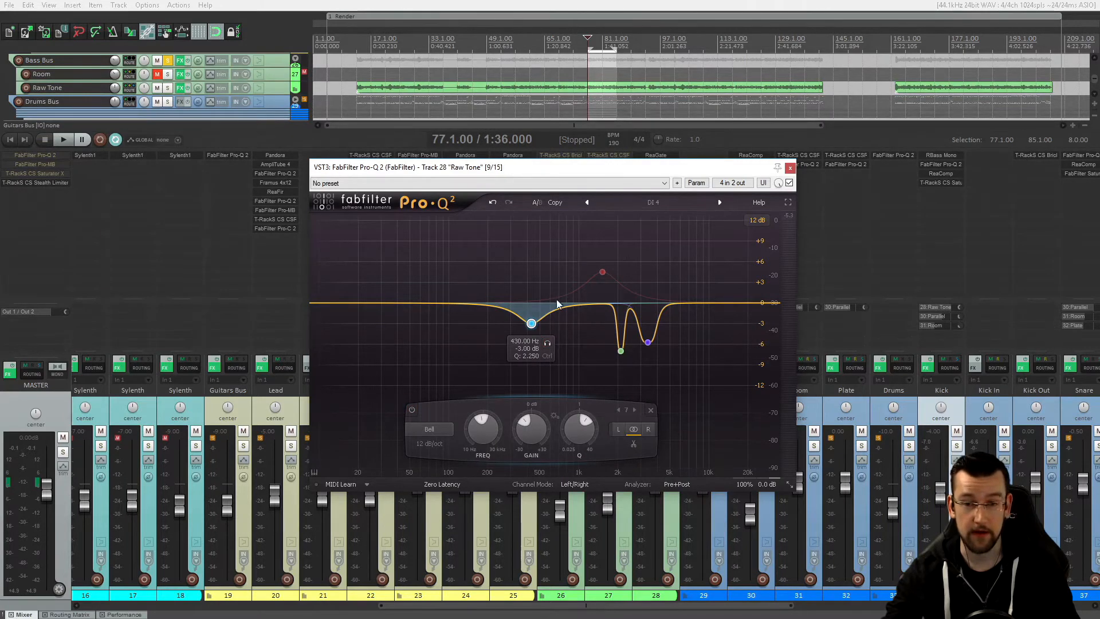
pyautogui.click(602, 273)
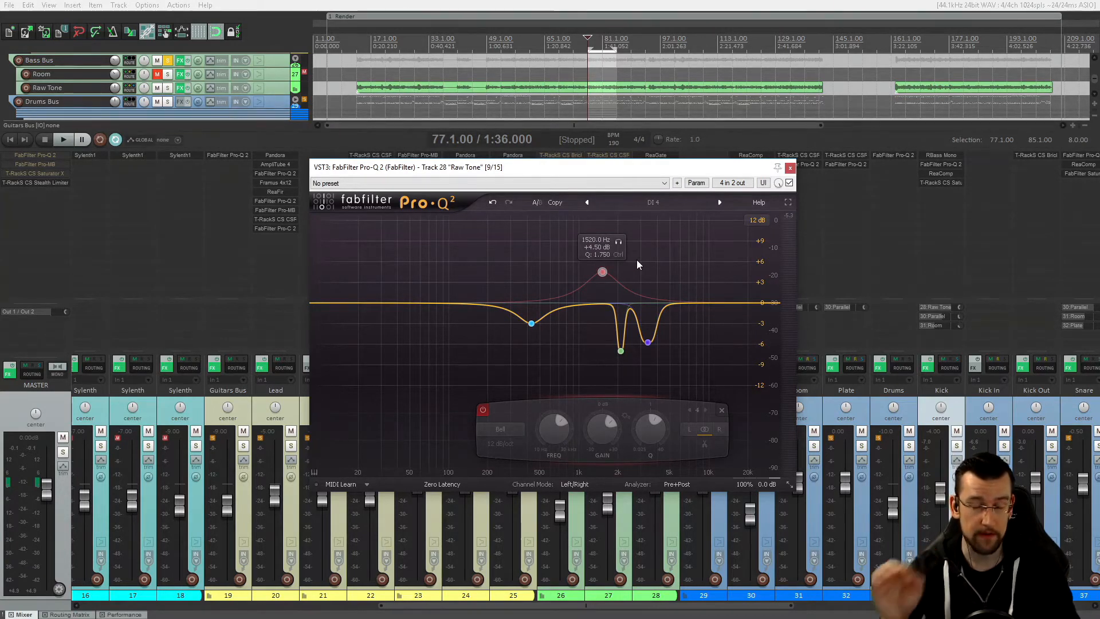
# - Enable the 1520 Hz bell boost during looped playback, comparing the bass with and without it
pyautogui.press('space')
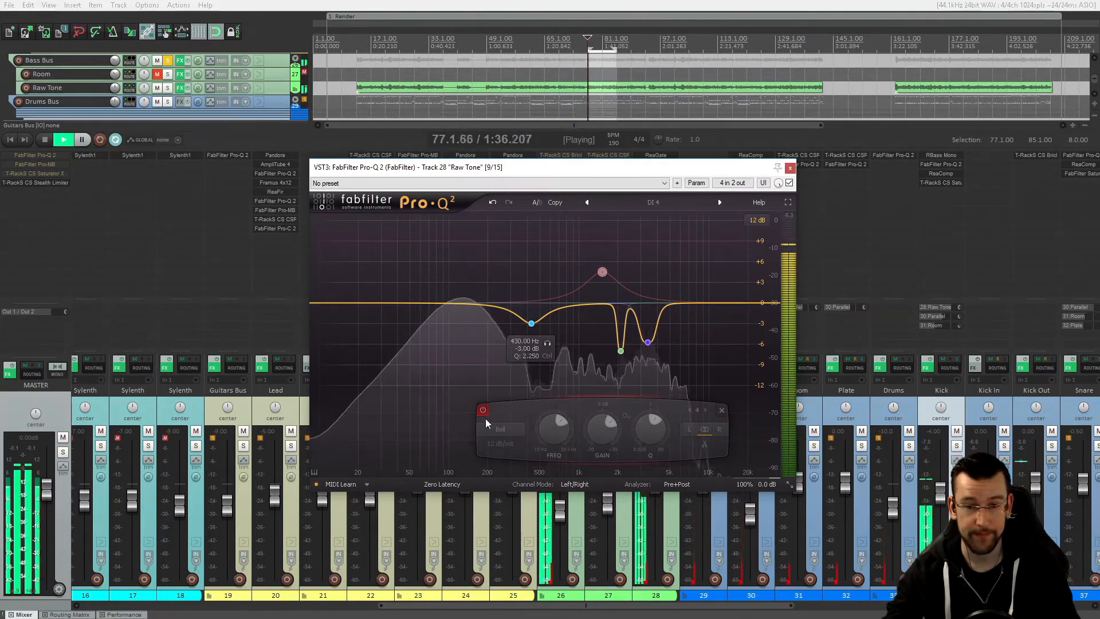
pyautogui.click(482, 410)
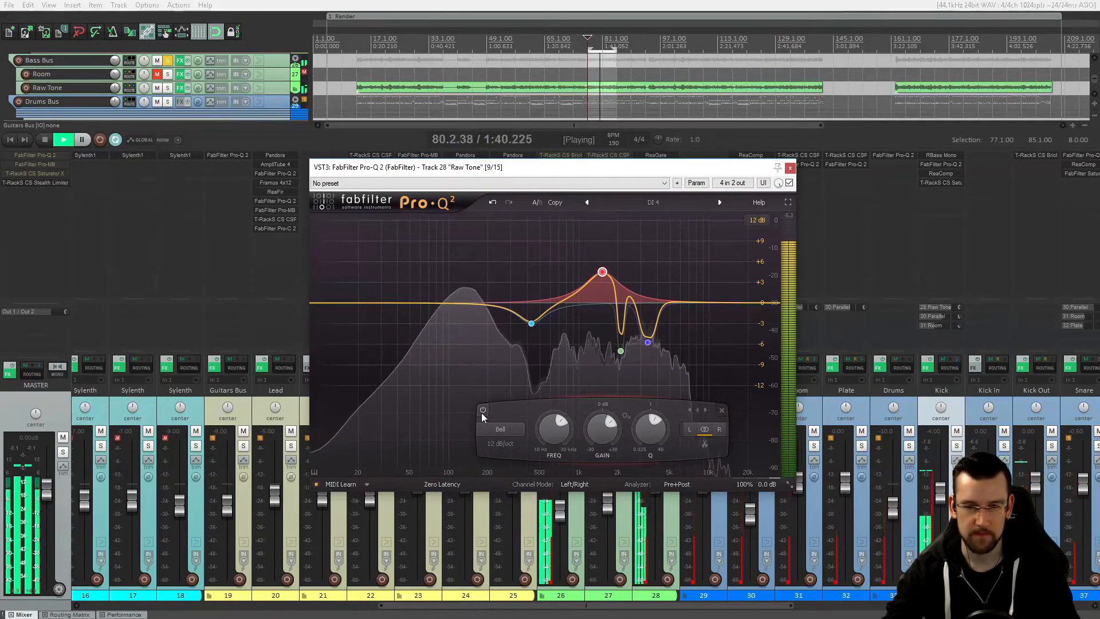
pyautogui.click(483, 411)
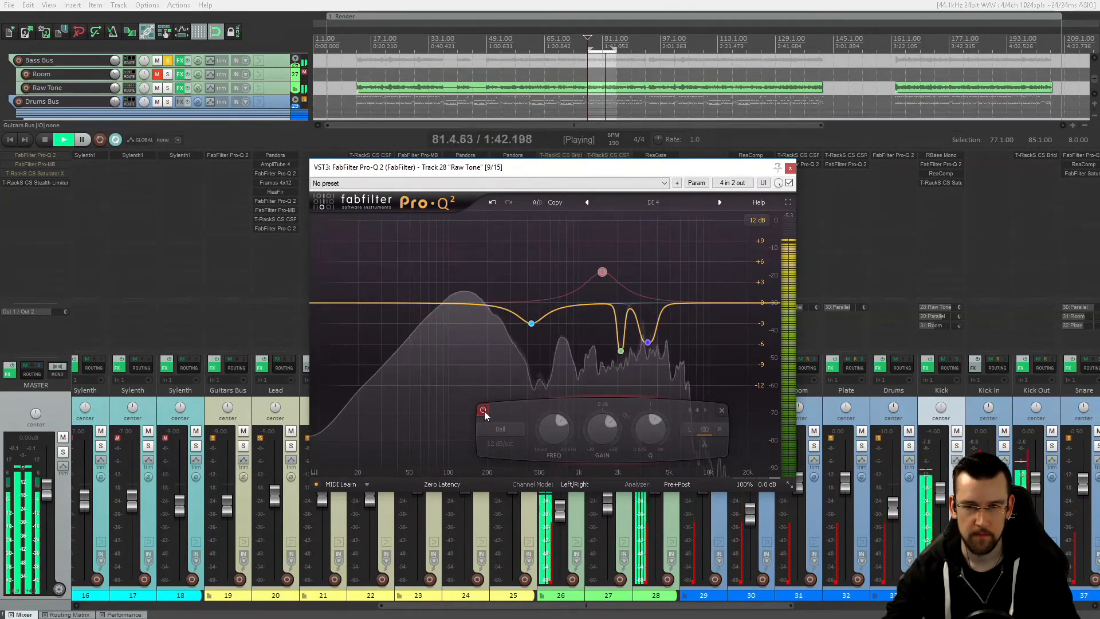
pyautogui.click(484, 410)
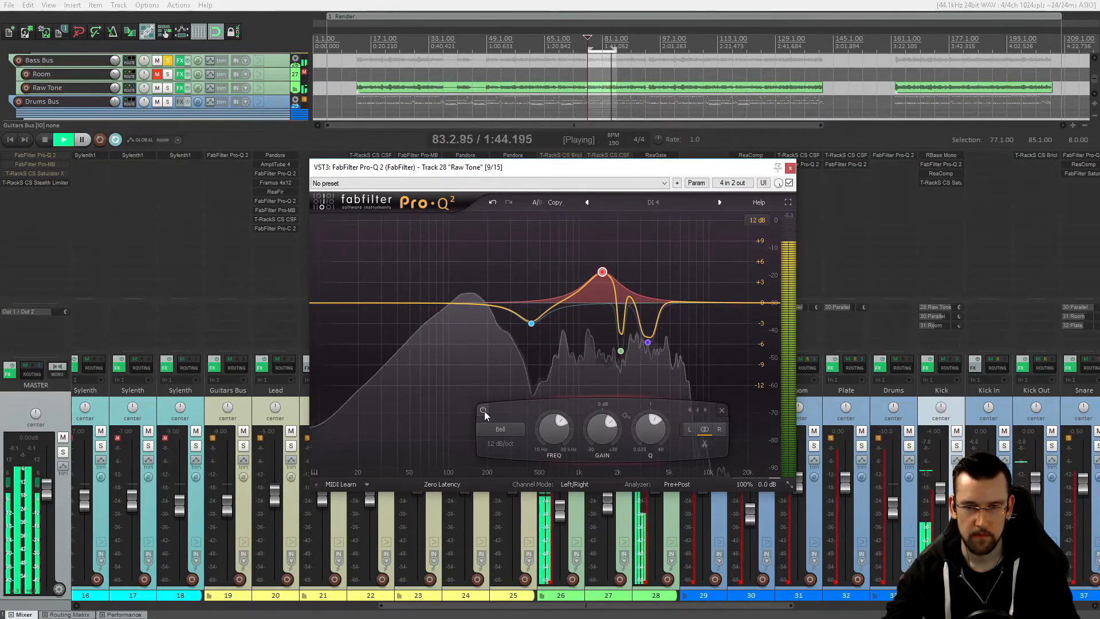
pyautogui.click(484, 410)
pyautogui.click(483, 411)
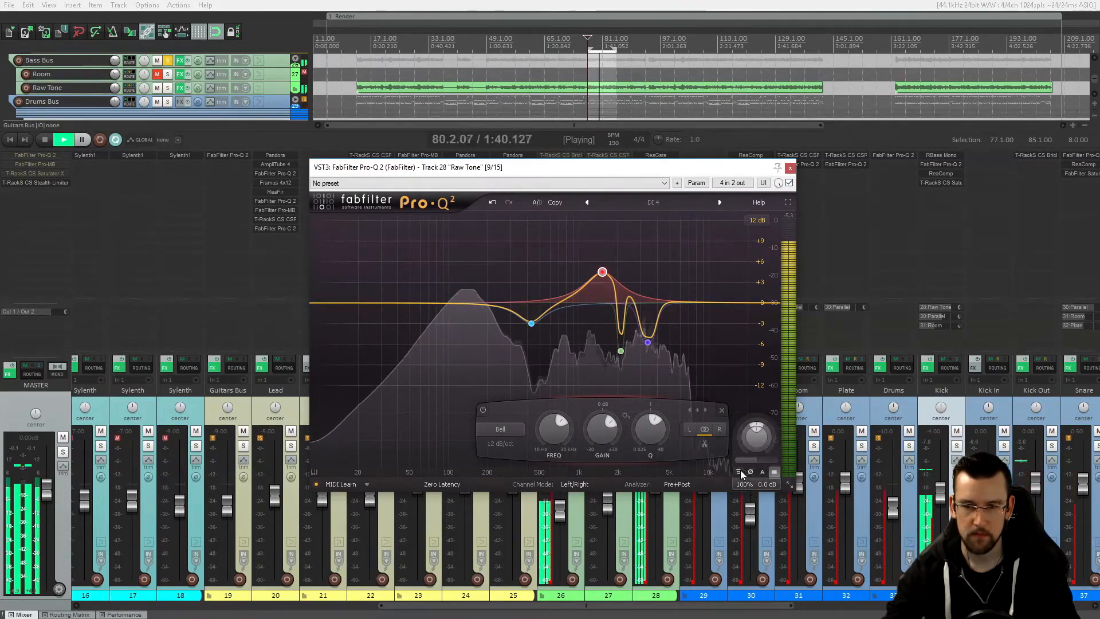
# - Compare the bass with the whole equalizer bypassed and active, then stop playback and close the equalizer
pyautogui.click(739, 471)
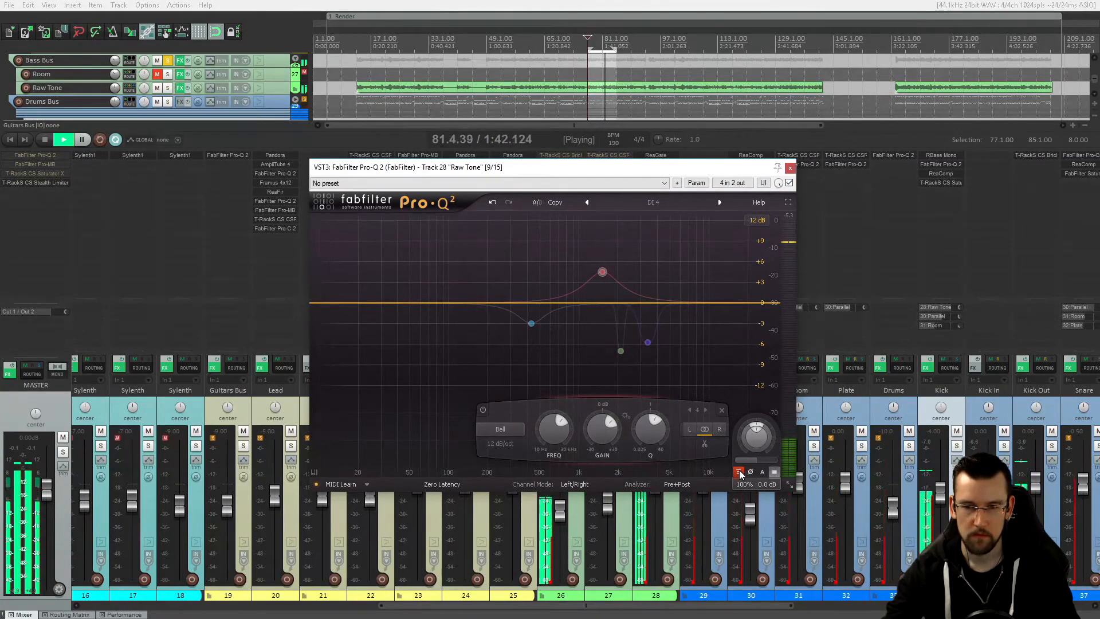
pyautogui.click(739, 471)
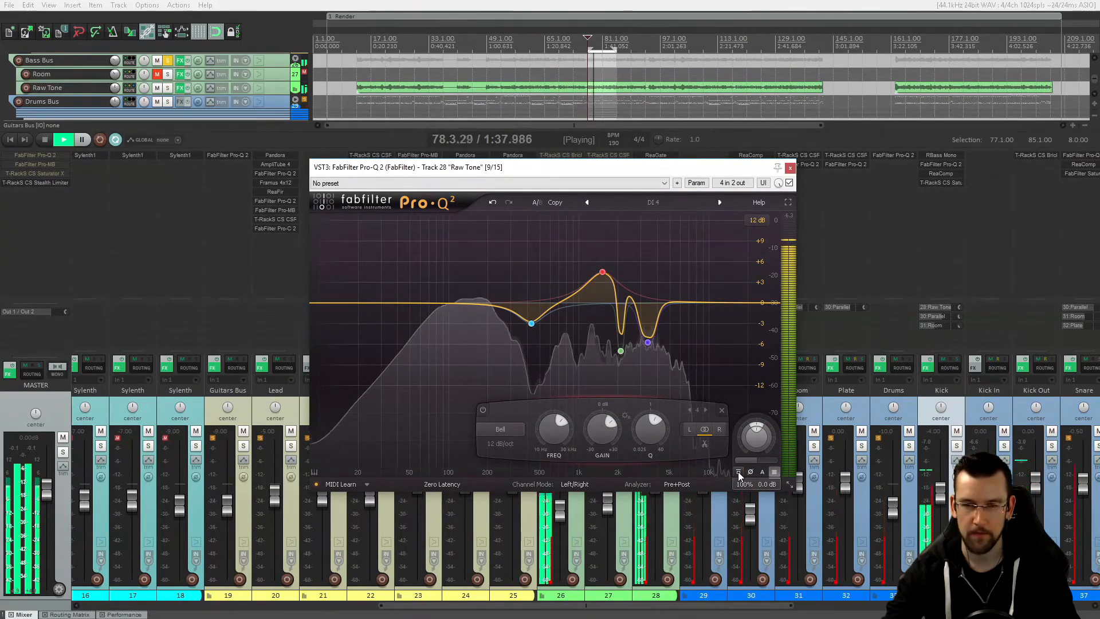
pyautogui.click(739, 471)
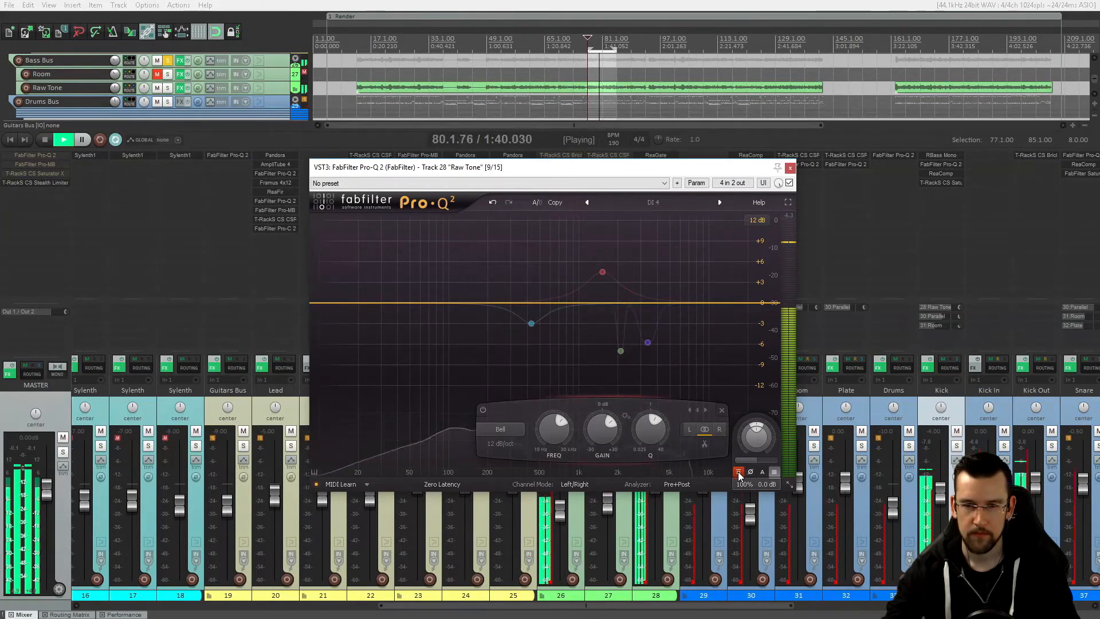
pyautogui.click(739, 472)
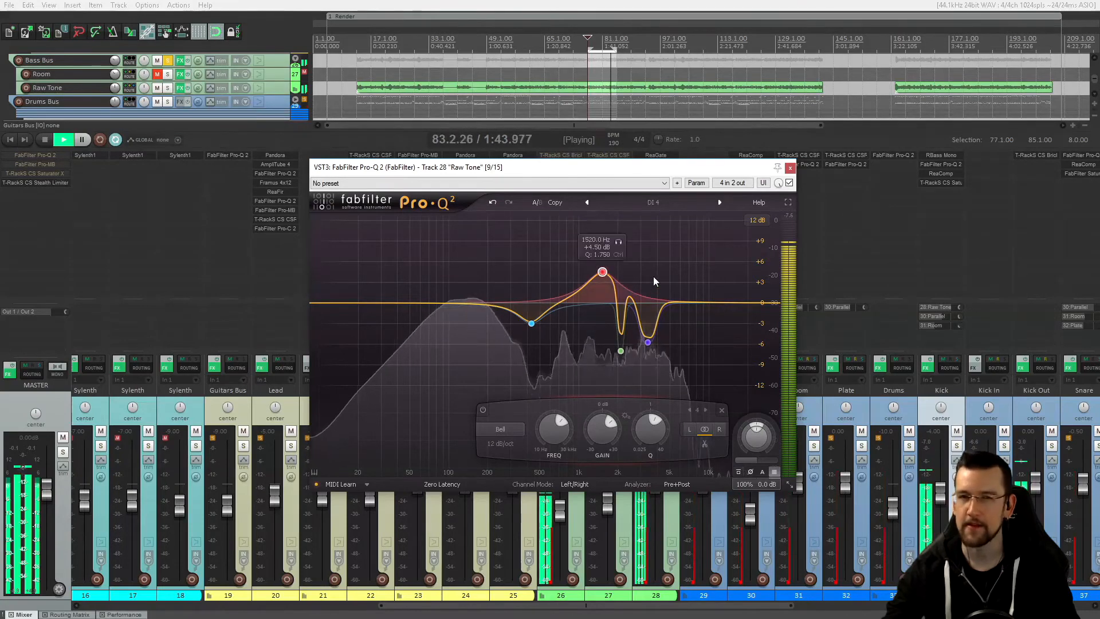
pyautogui.press('space')
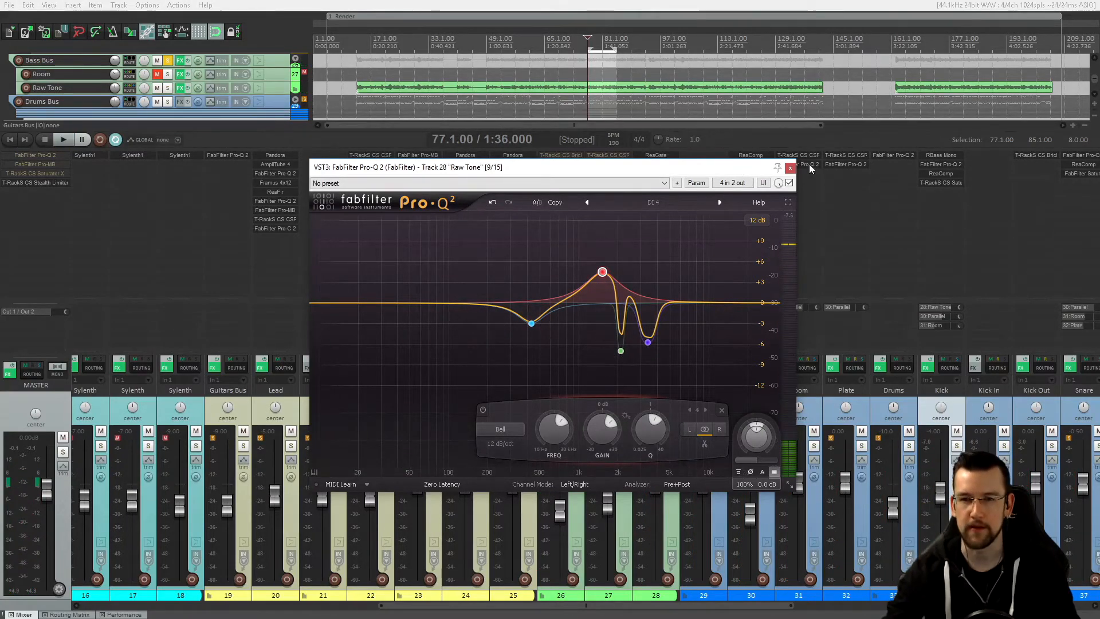
pyautogui.click(790, 168)
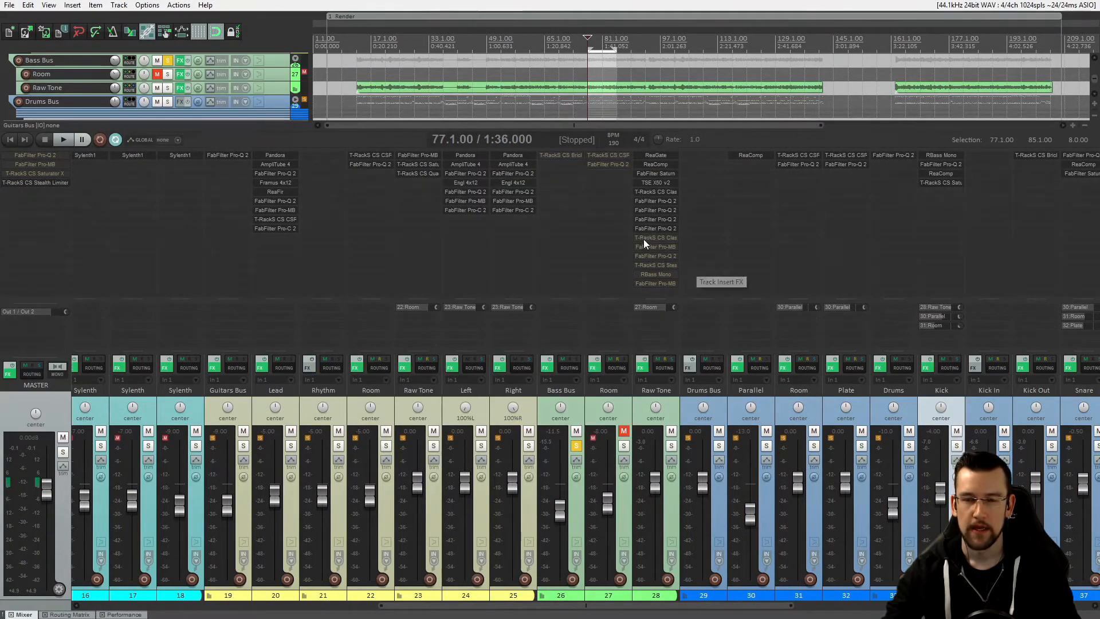
# - Solo the Guitars Bus and Drums Bus alongside the bass, audition the looped section, and stop playback
pyautogui.click(243, 445)
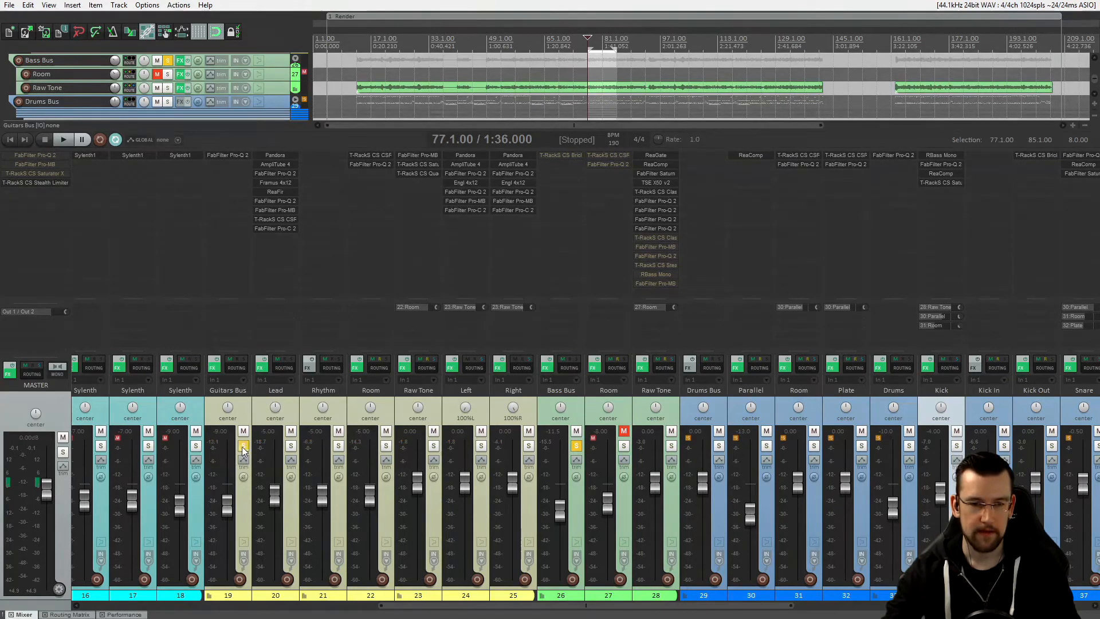
pyautogui.click(719, 445)
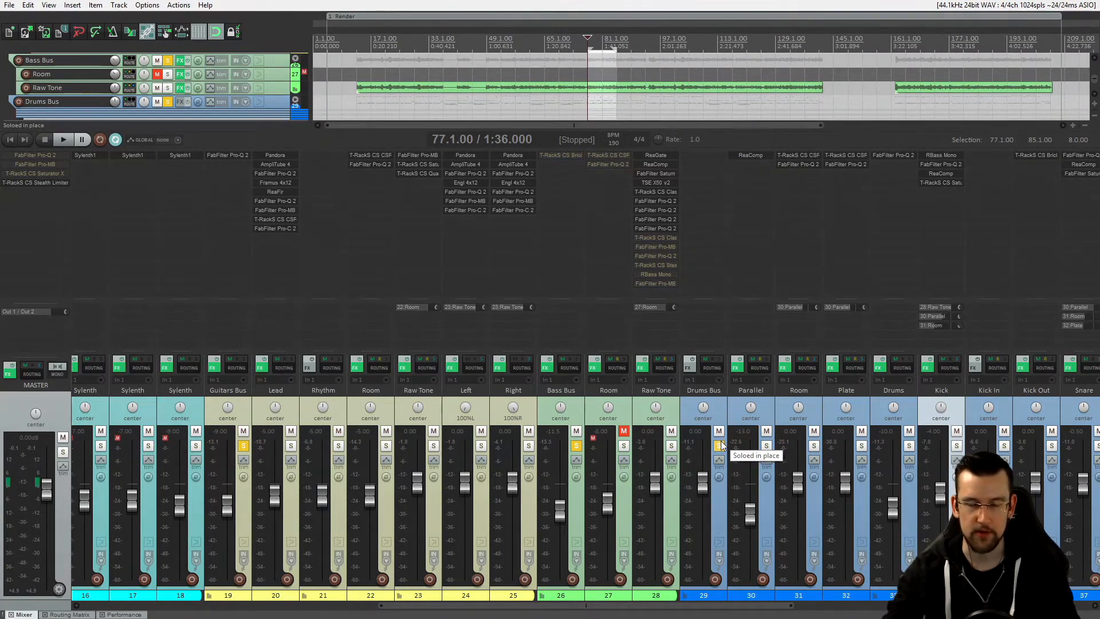
pyautogui.press('space')
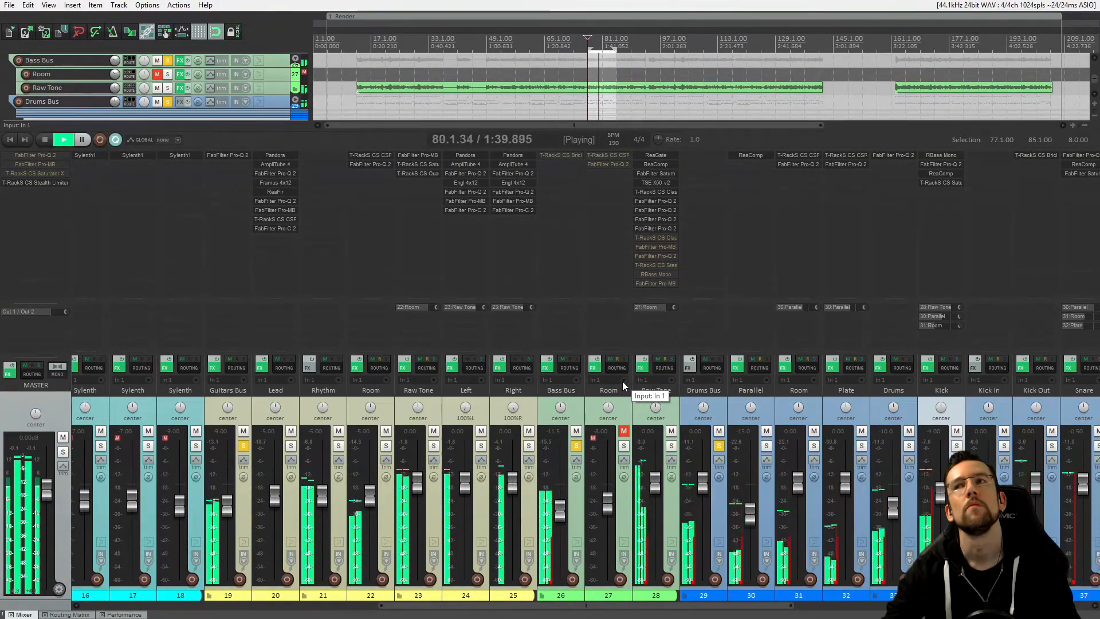
pyautogui.press('space')
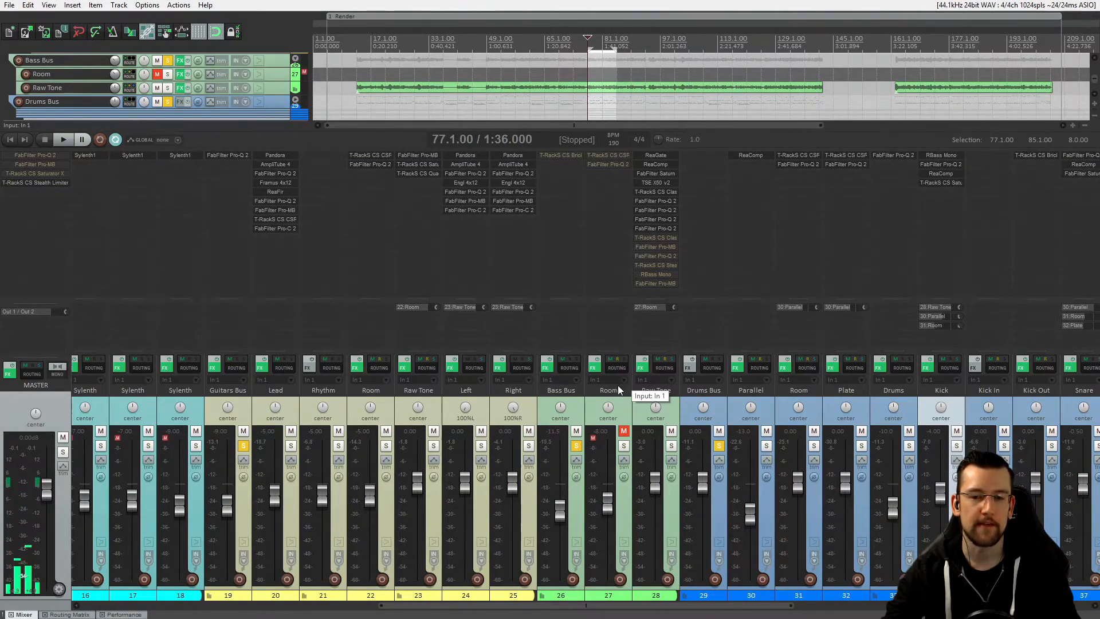
# - Open the Raw Tone track's second T-RackS CS Classic EQ, bypass it, and start looped playback
pyautogui.click(576, 408)
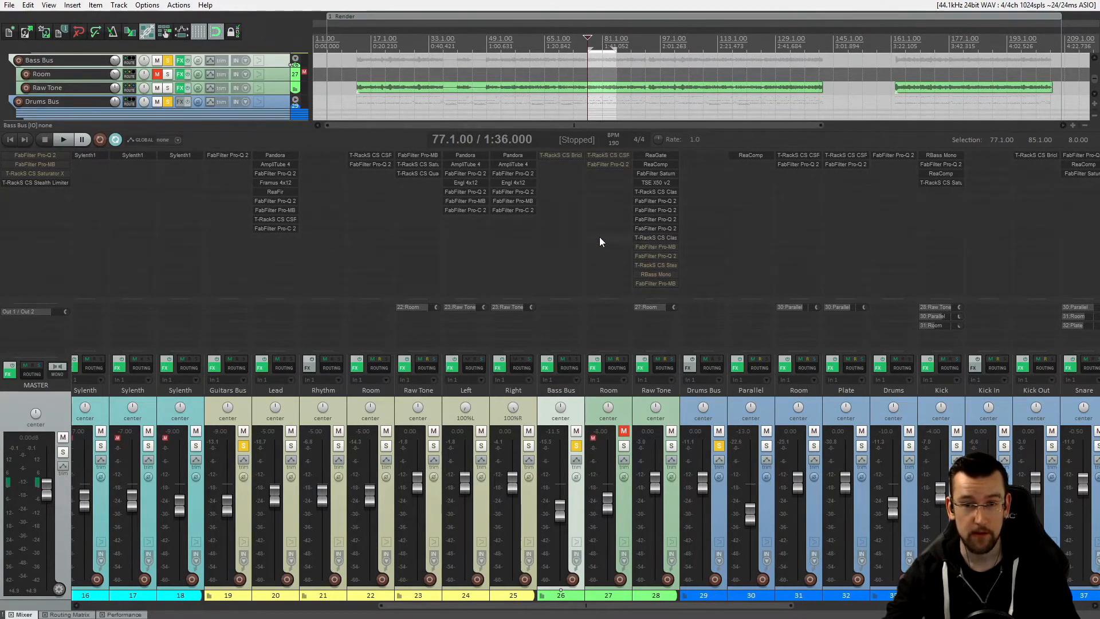
pyautogui.click(658, 237)
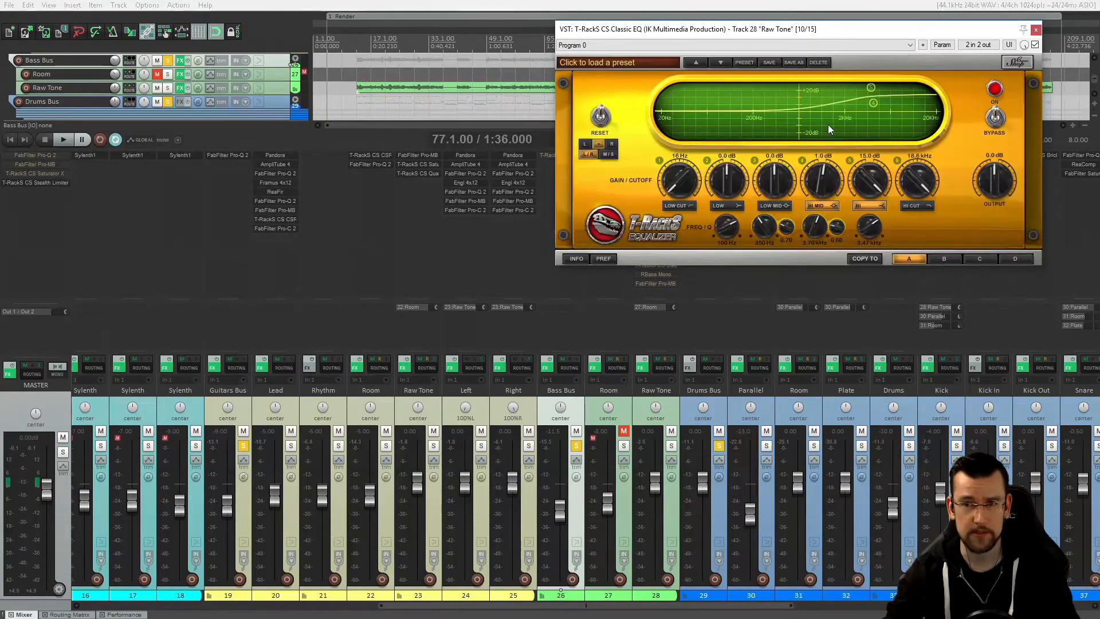
pyautogui.moveTo(858, 28); pyautogui.dragTo(626, 116)
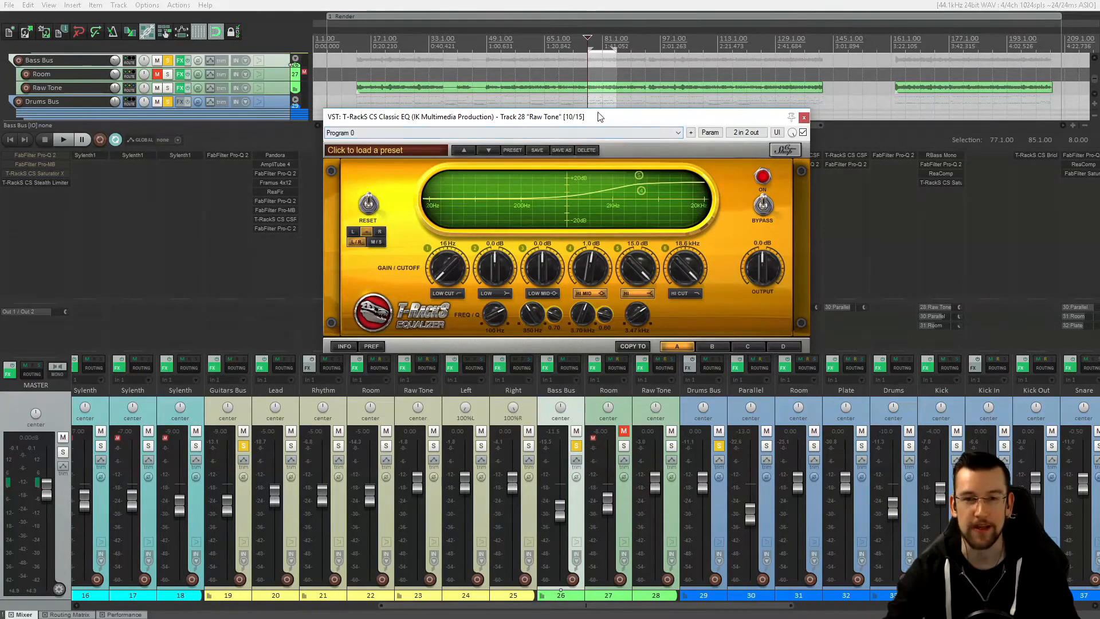
pyautogui.moveTo(600, 117); pyautogui.dragTo(585, 154)
pyautogui.click(760, 222)
pyautogui.press('space')
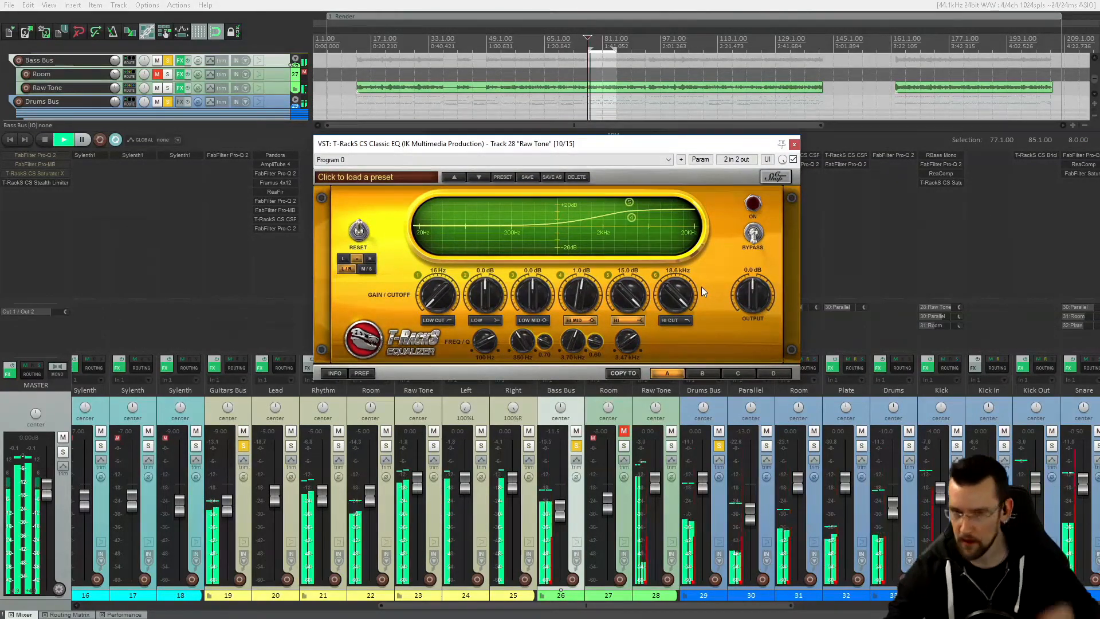
# - Unsolo the Guitars Bus and Drums Bus, and compare the bass alone with the Classic EQ active and bypassed
pyautogui.click(245, 447)
pyautogui.click(719, 446)
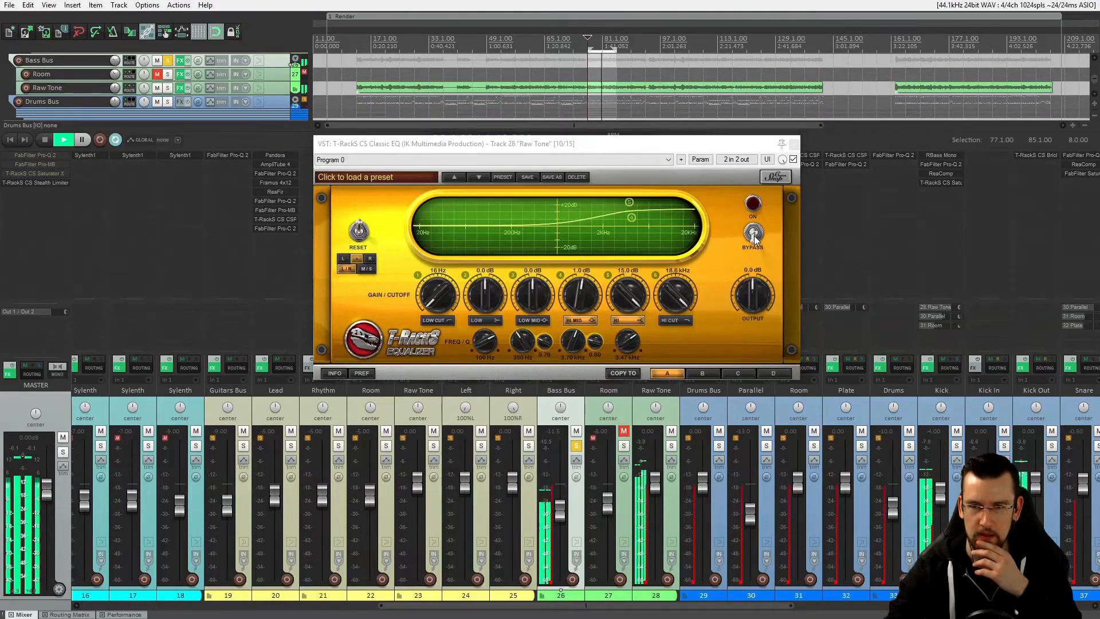
pyautogui.click(753, 234)
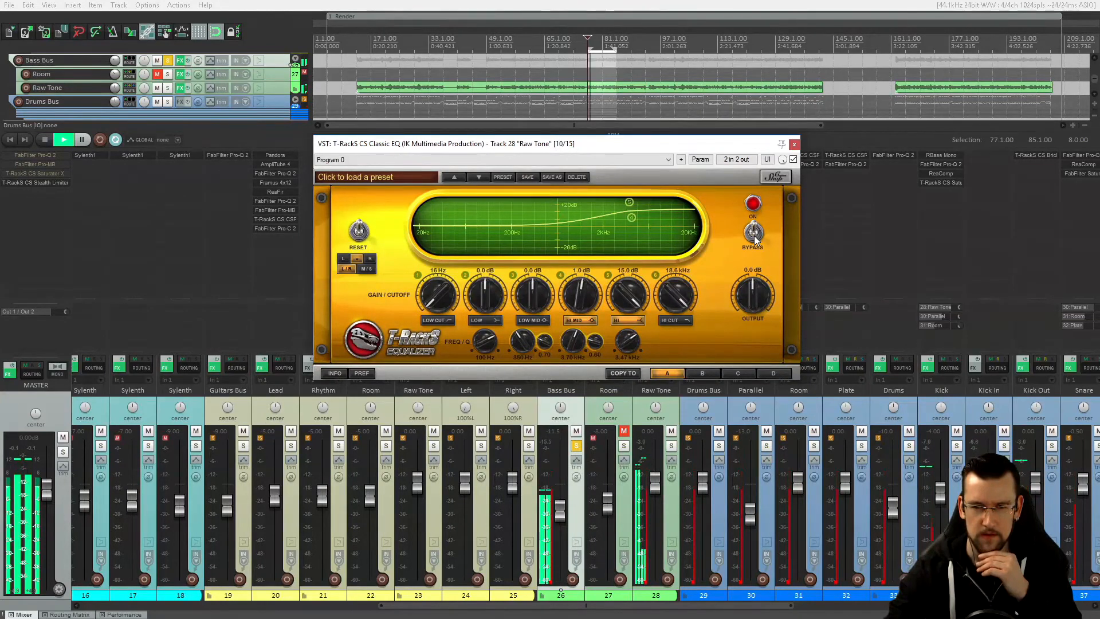
pyautogui.click(754, 235)
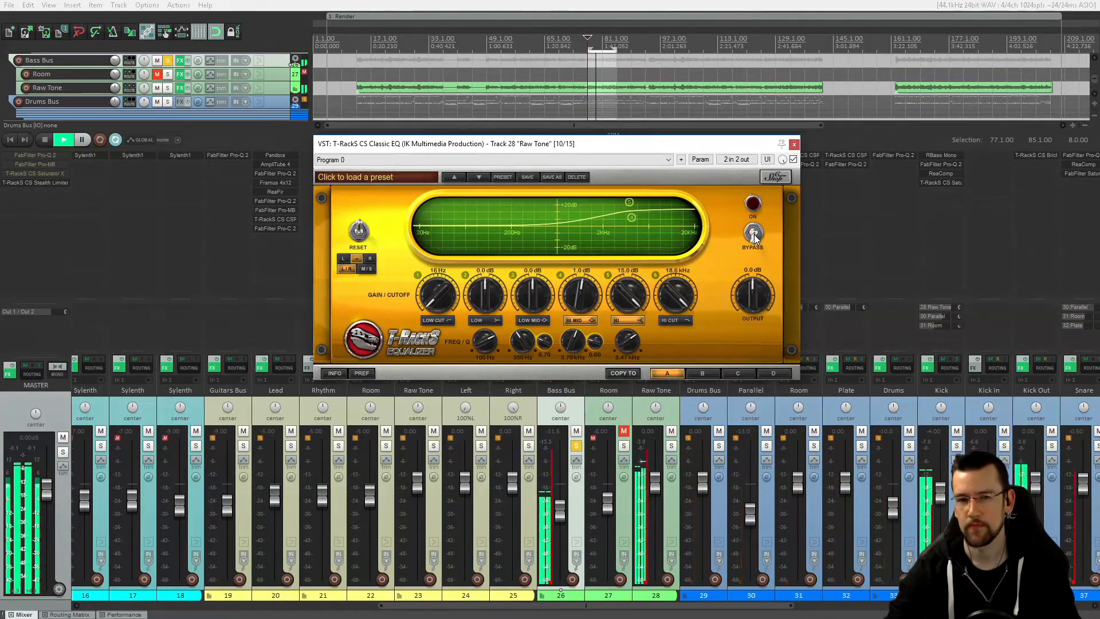
pyautogui.click(753, 235)
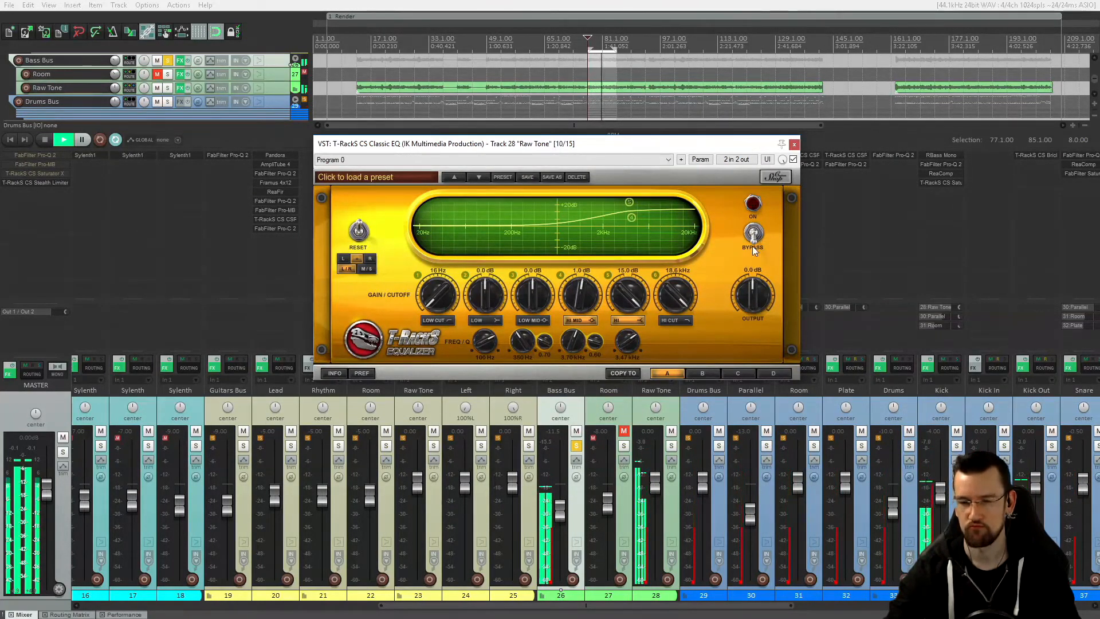
# - Solo the Drums Bus and Guitars Bus again and restart playback with the Classic EQ bypassed
pyautogui.click(718, 445)
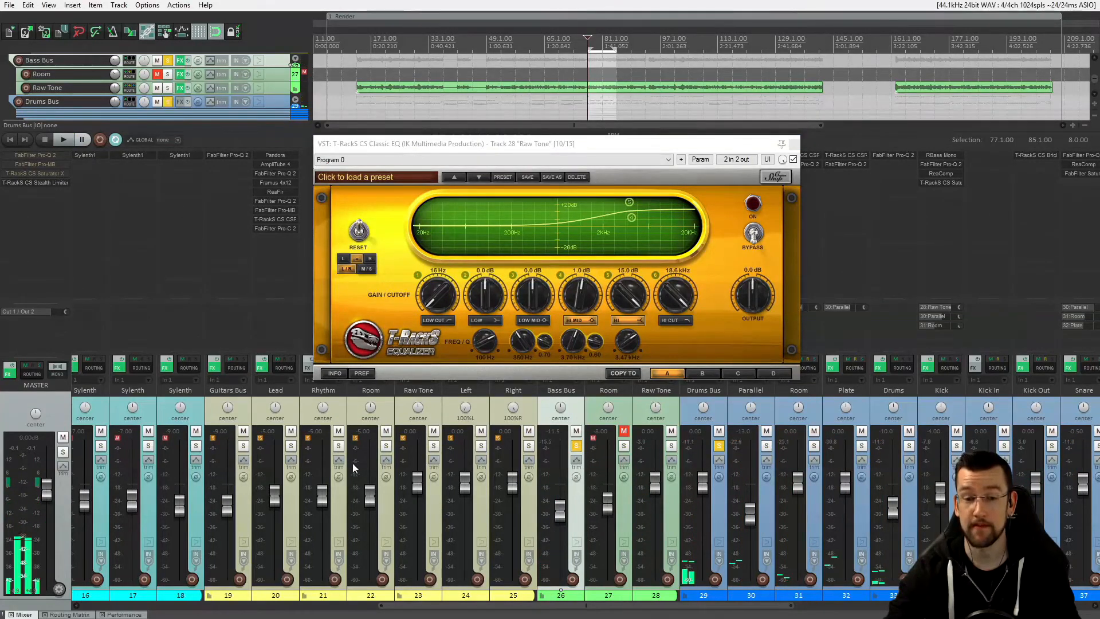
pyautogui.click(246, 446)
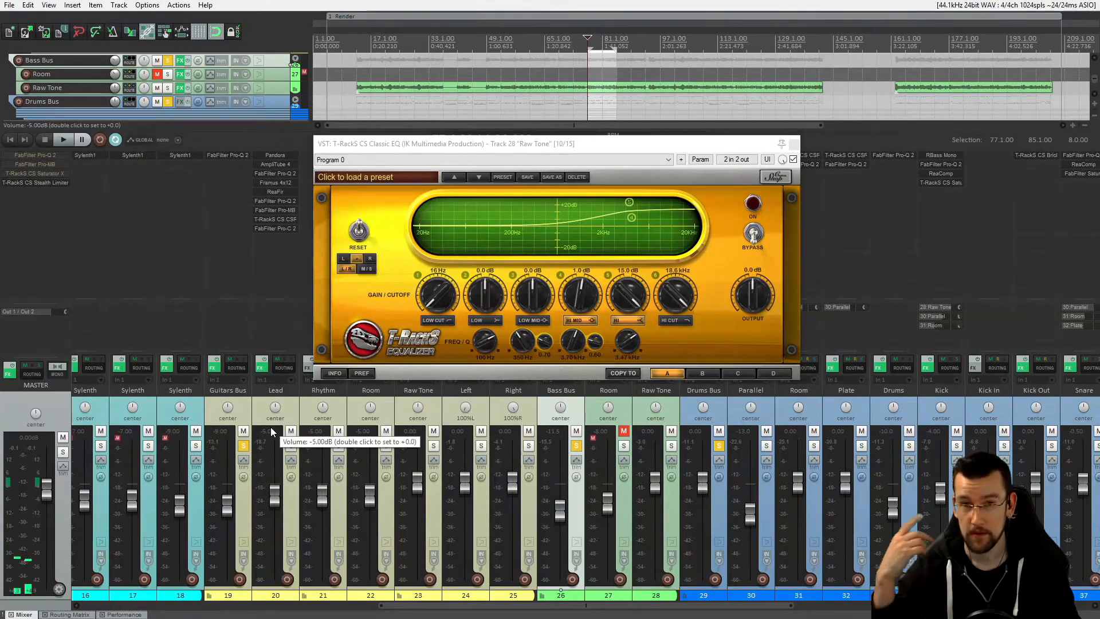
pyautogui.moveTo(595, 148); pyautogui.dragTo(599, 166)
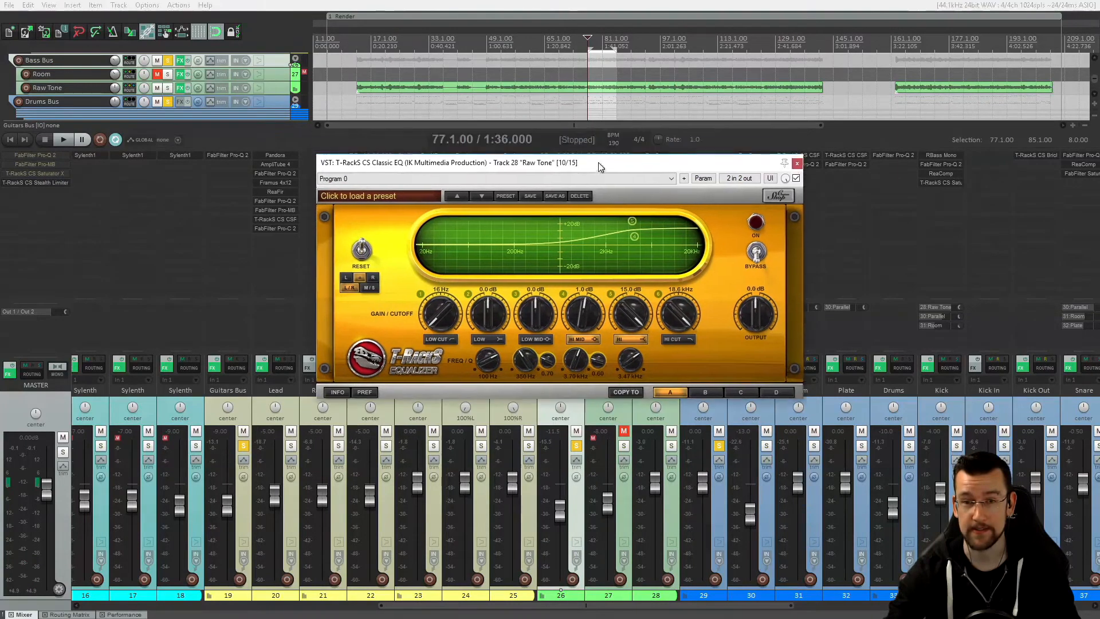
pyautogui.press('space')
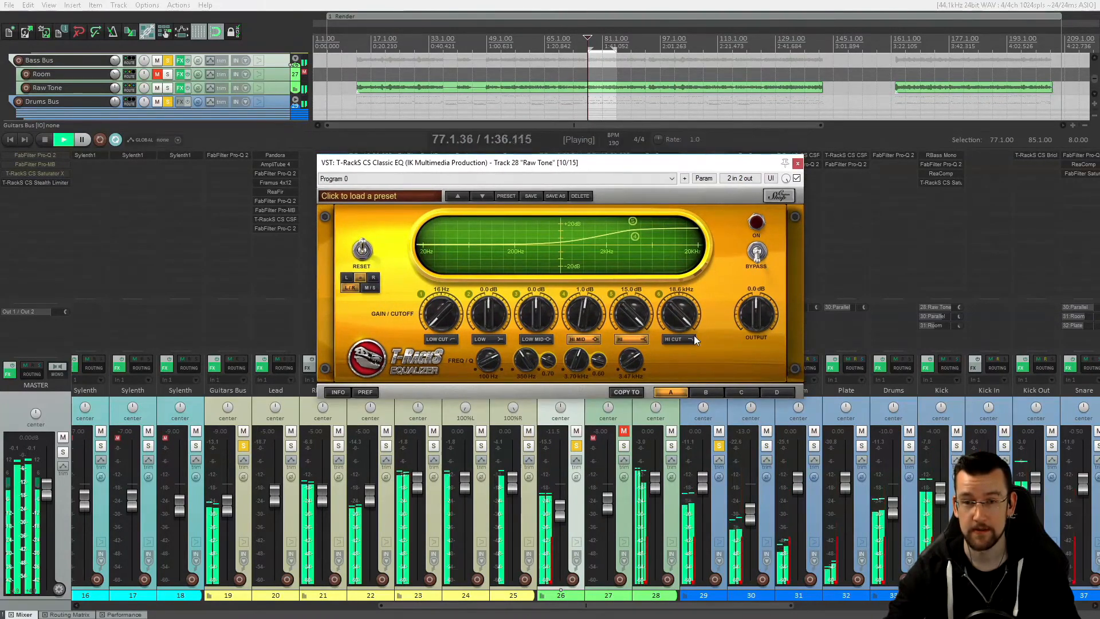
# - Compare the bass within the guitars and drums with the Classic EQ active and bypassed, then stop playback
pyautogui.click(757, 252)
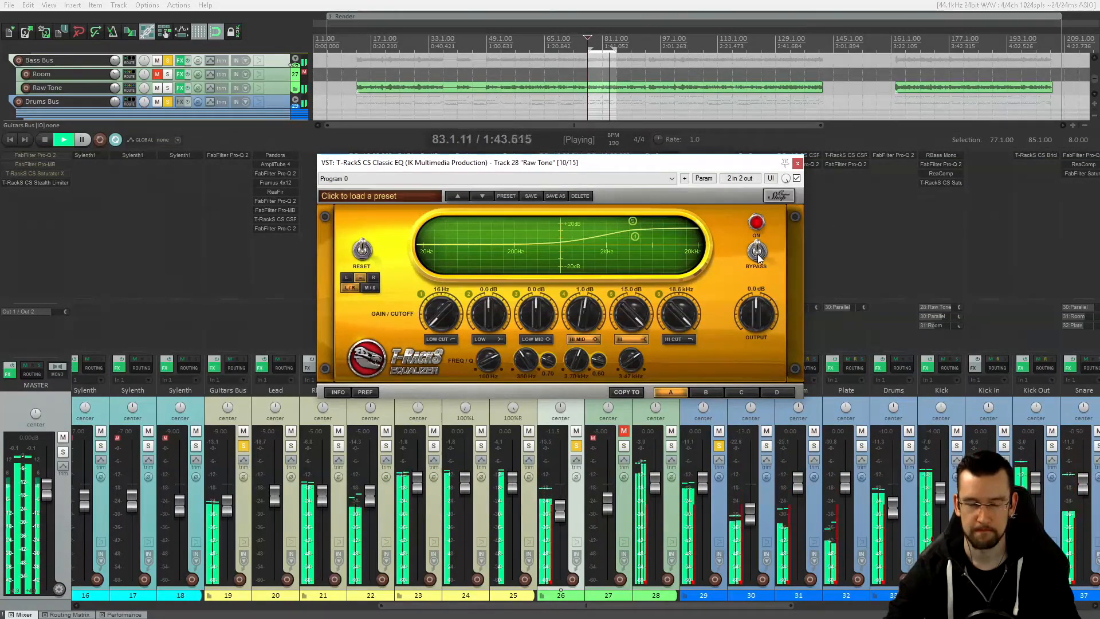
pyautogui.click(757, 252)
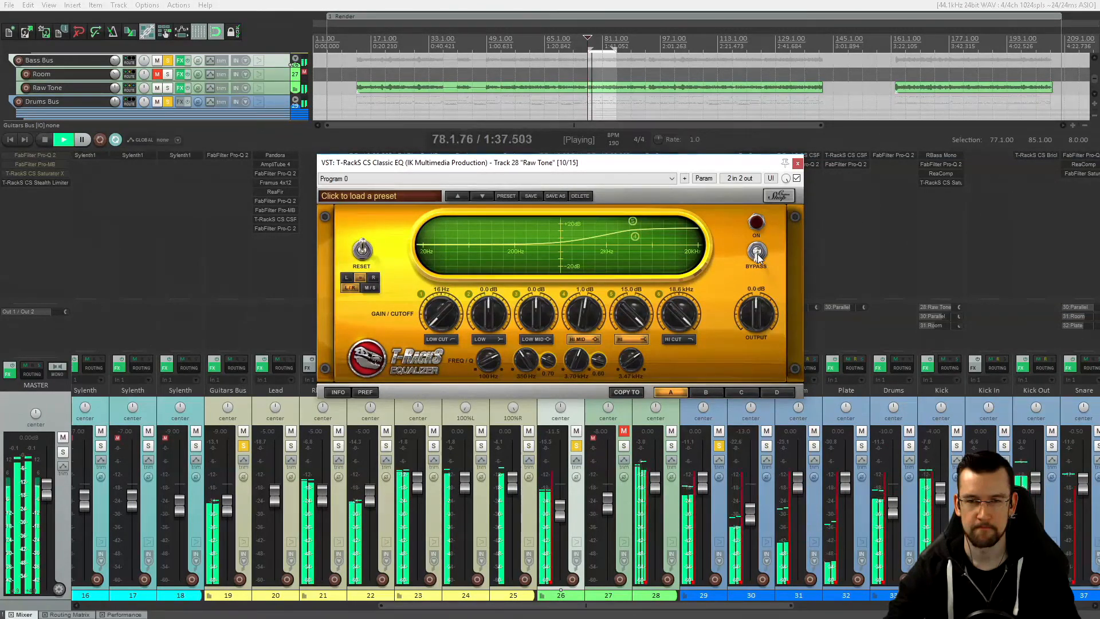
pyautogui.click(757, 254)
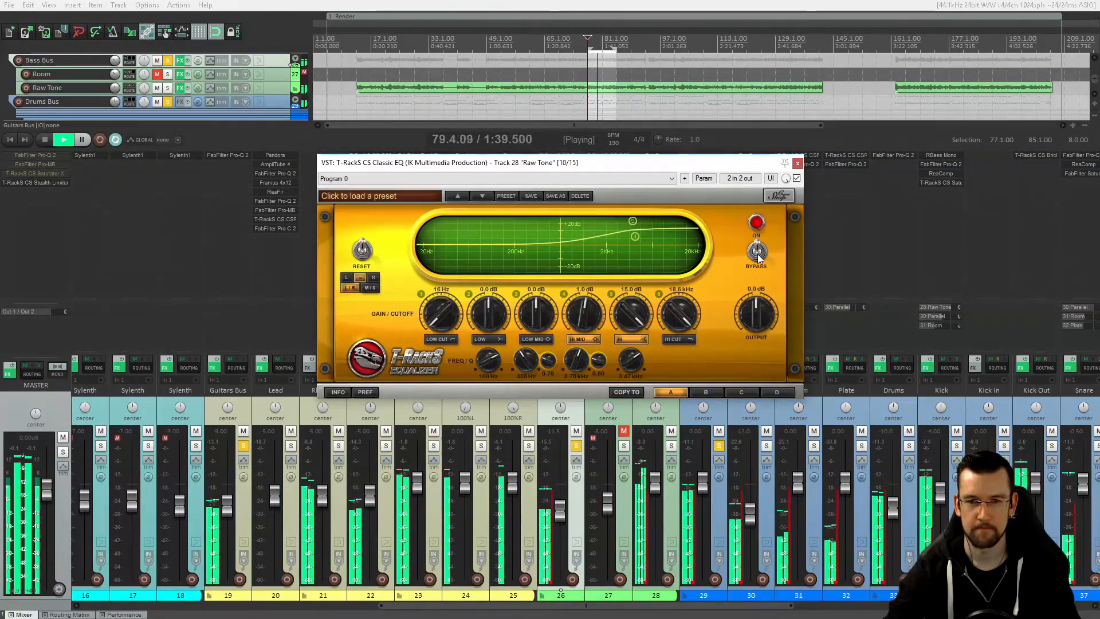
pyautogui.click(757, 253)
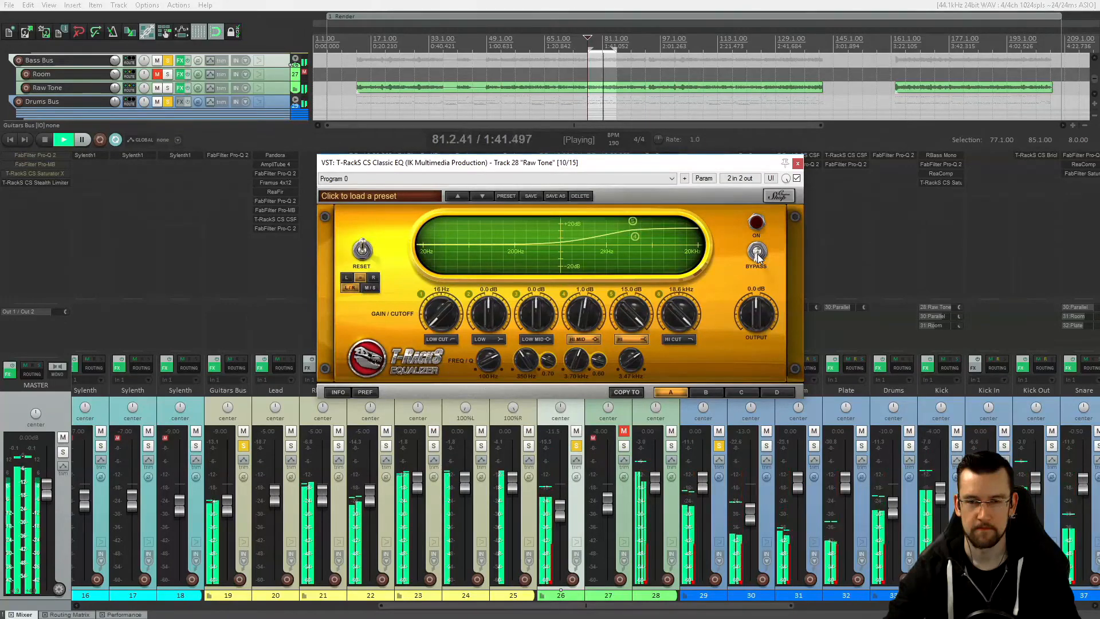
pyautogui.press('space')
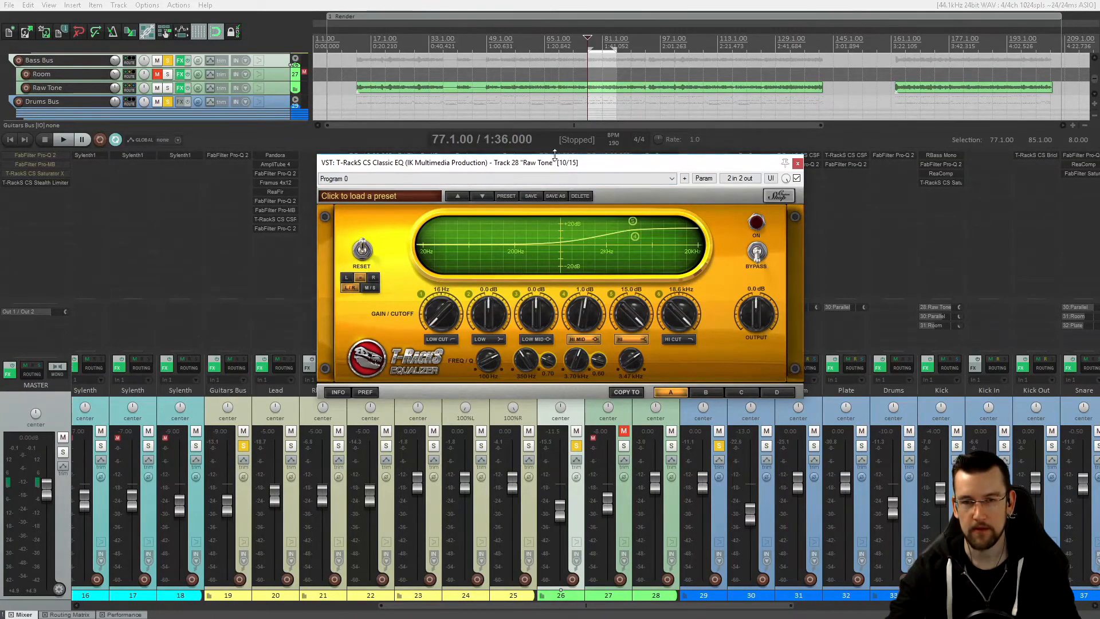
# - Replay the loop, compare the Classic EQ off and on, leave it active, then stop playback and close it
pyautogui.moveTo(596, 166); pyautogui.dragTo(616, 178)
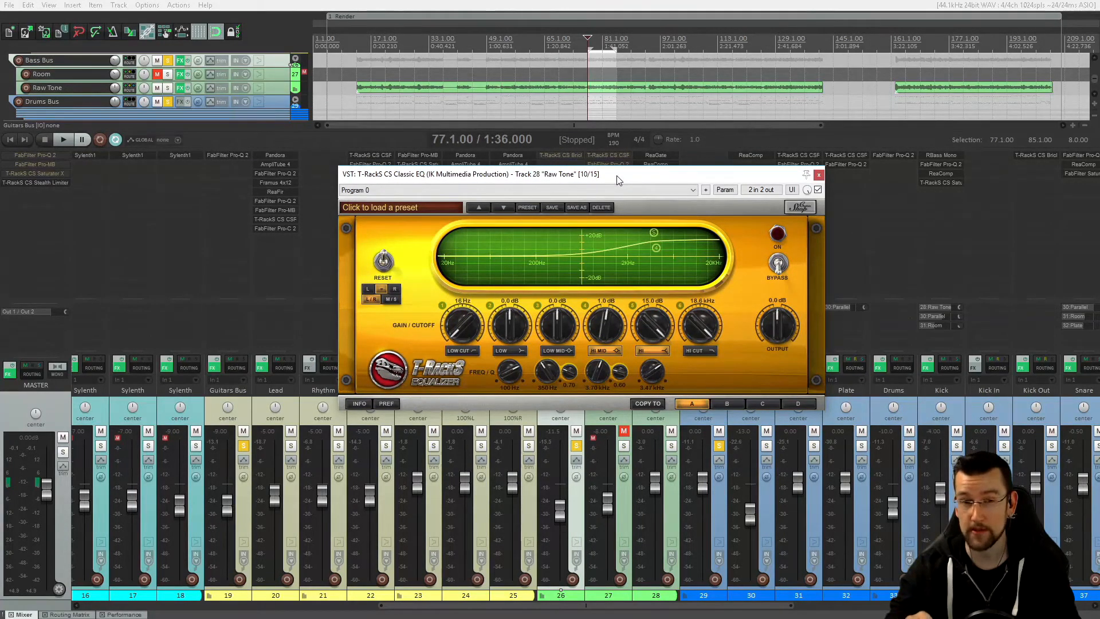
pyautogui.press('space')
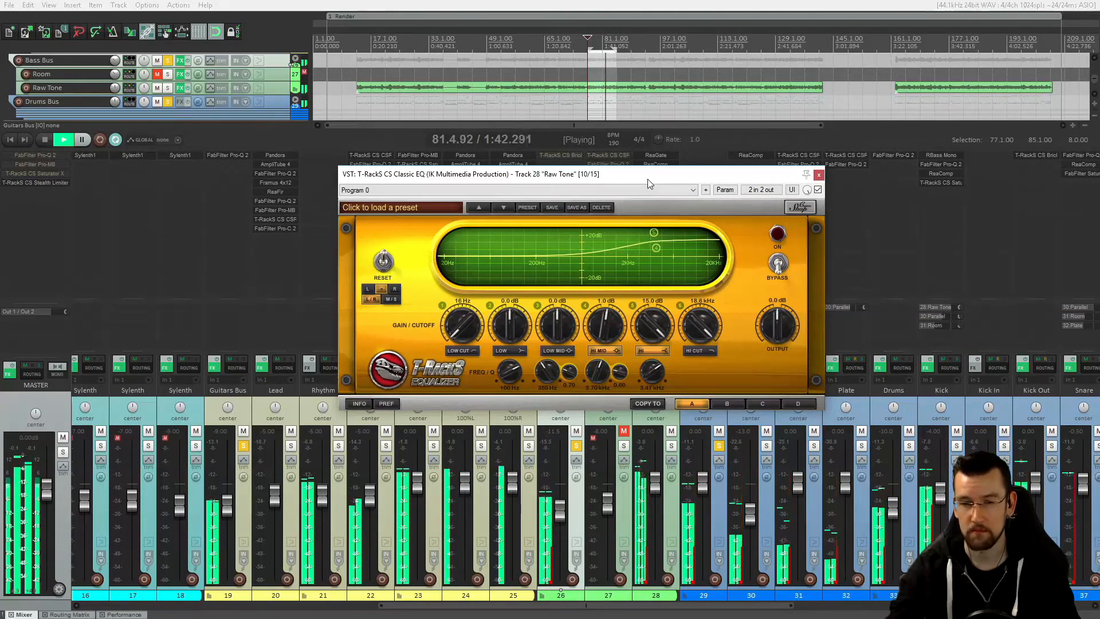
pyautogui.click(778, 267)
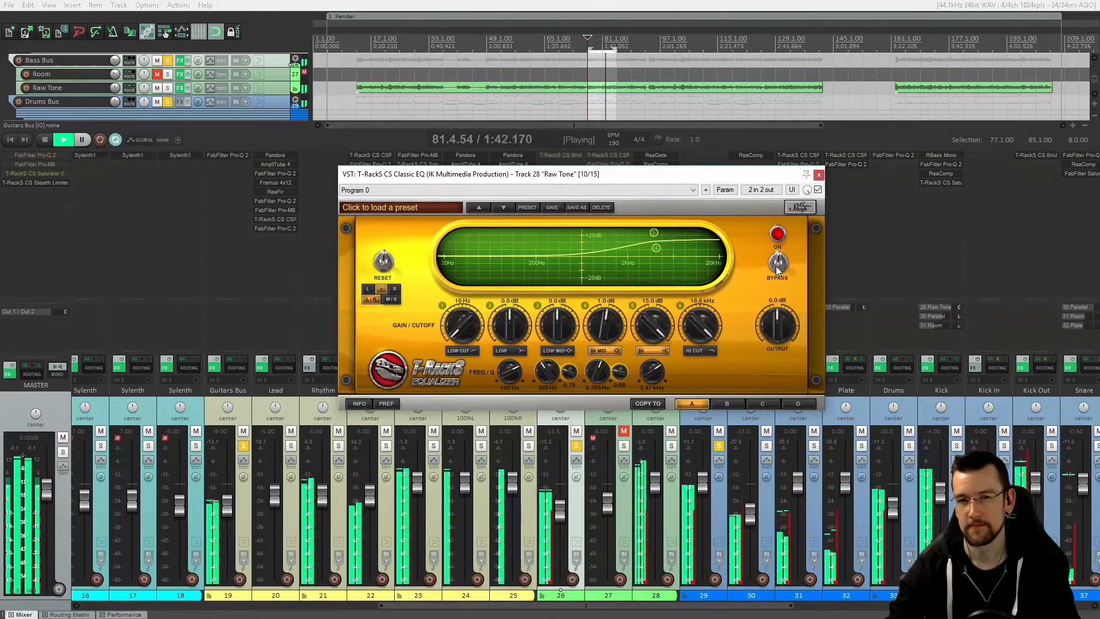
pyautogui.click(779, 263)
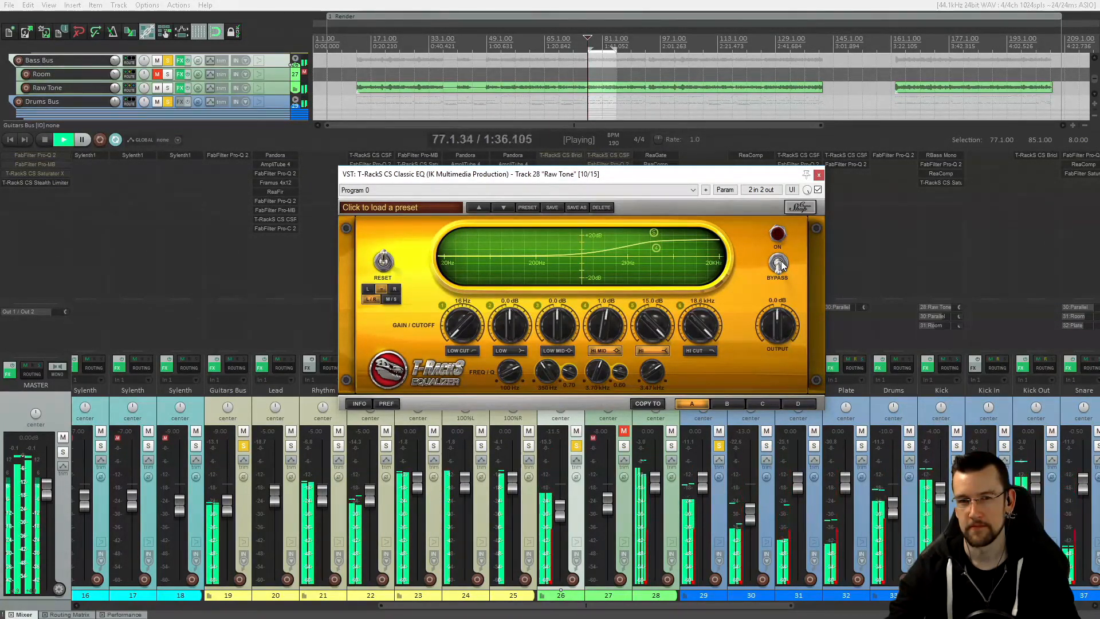
pyautogui.click(779, 263)
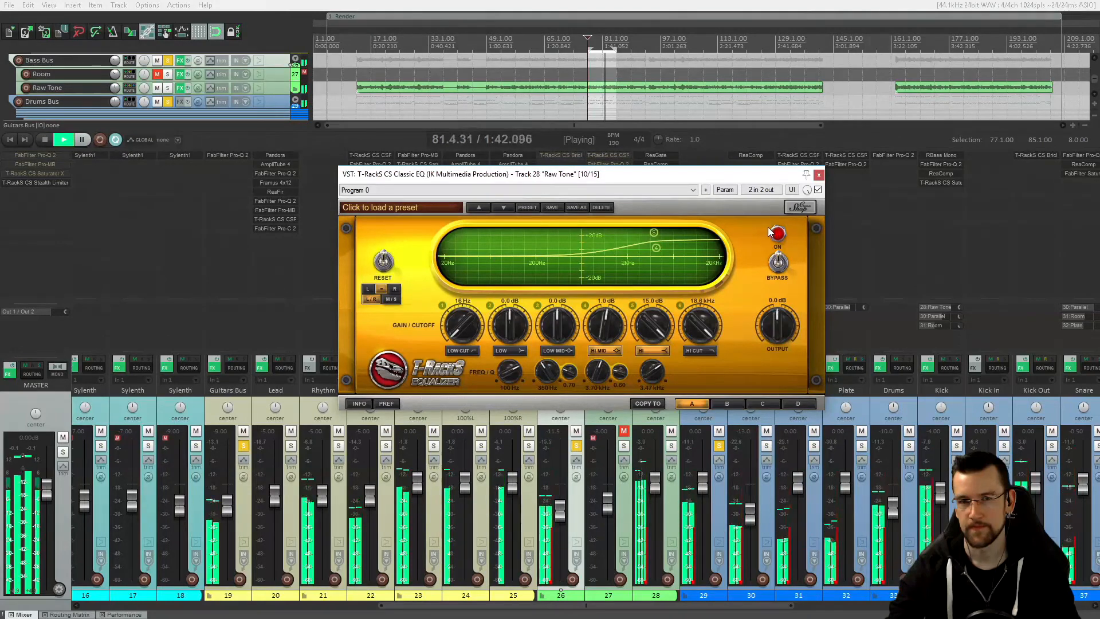
pyautogui.press('space')
pyautogui.click(819, 175)
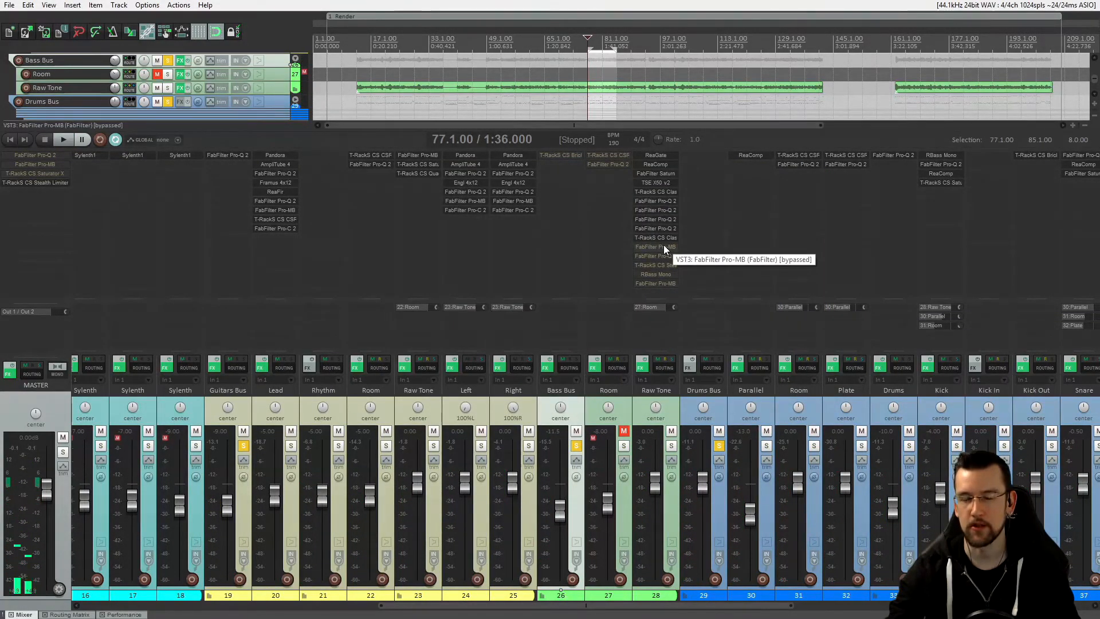
# - Add a FabFilter Pro-Q 2 to the Raw Tone track and create a bell boost of about 10.8 dB near 3600 Hz
pyautogui.doubleClick(661, 291)
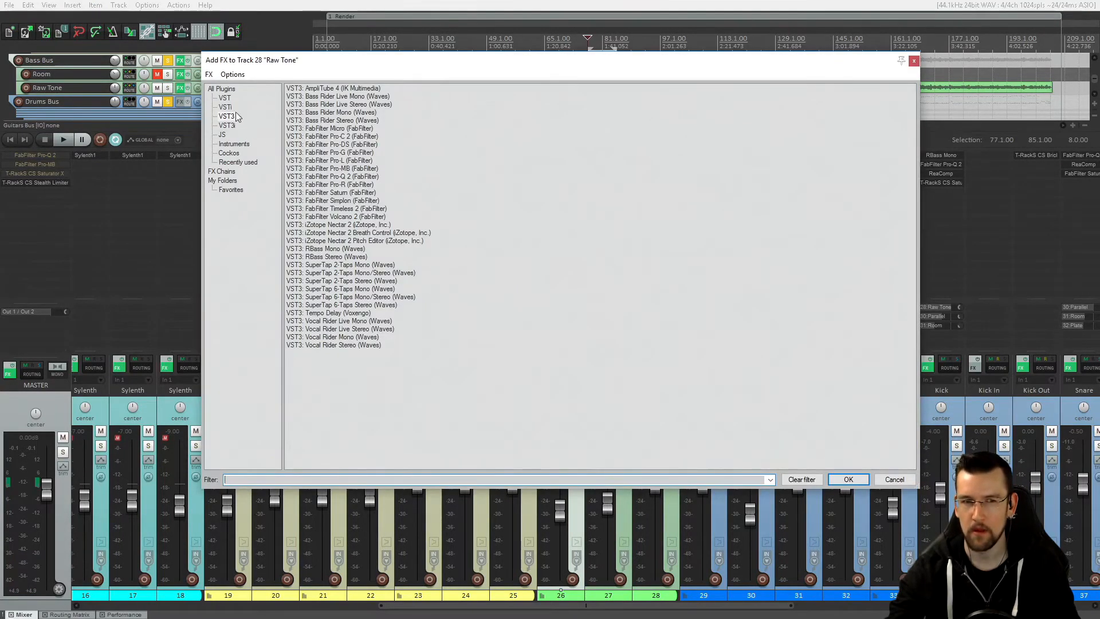
pyautogui.doubleClick(349, 177)
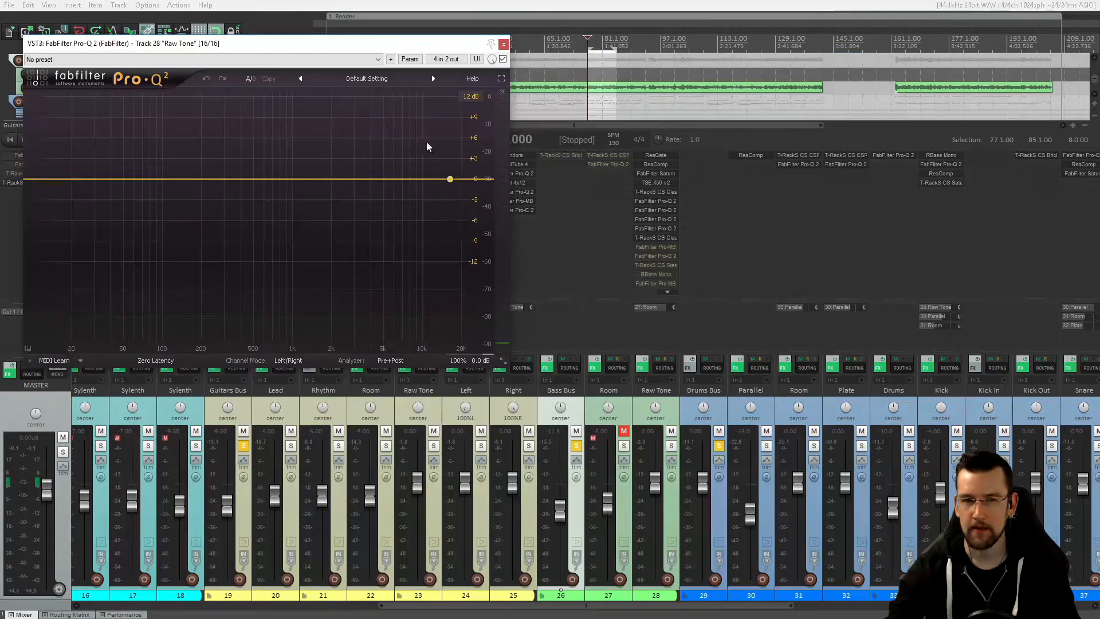
pyautogui.click(709, 321)
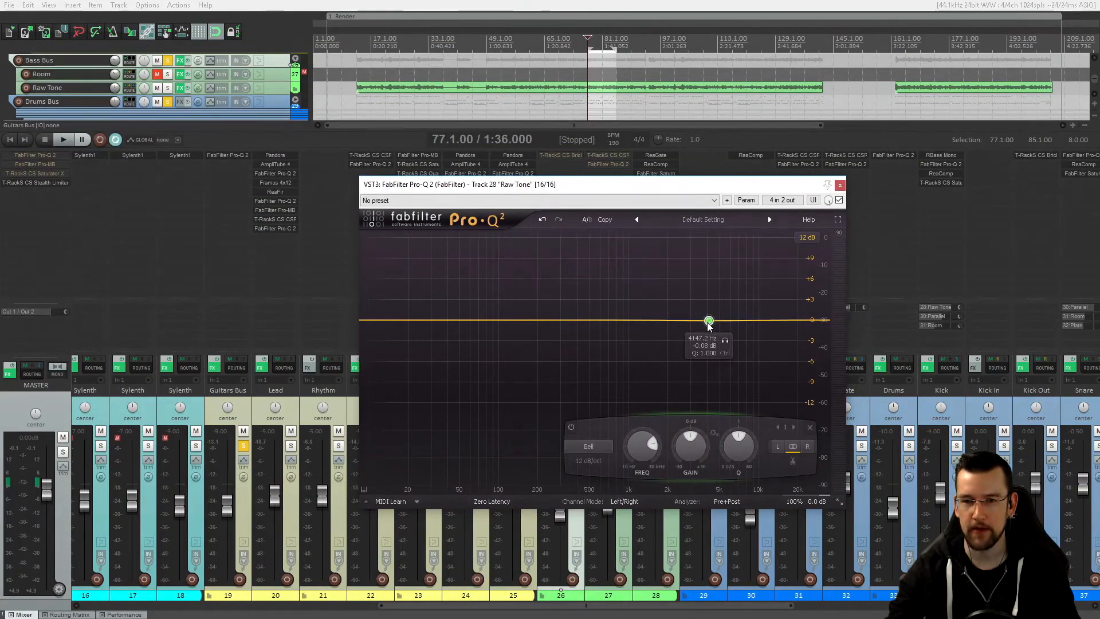
pyautogui.moveTo(708, 321); pyautogui.dragTo(701, 248)
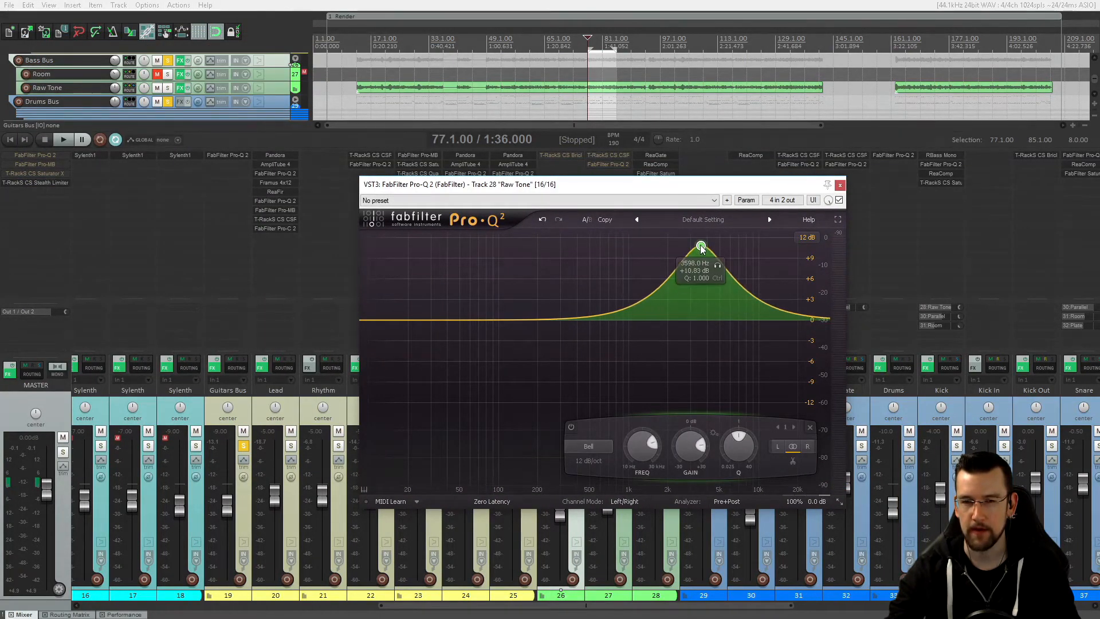
# - Try the band as a High Shelf, return it to a Bell of about +7.5 dB near 3940 Hz, and close the equalizer
pyautogui.click(589, 446)
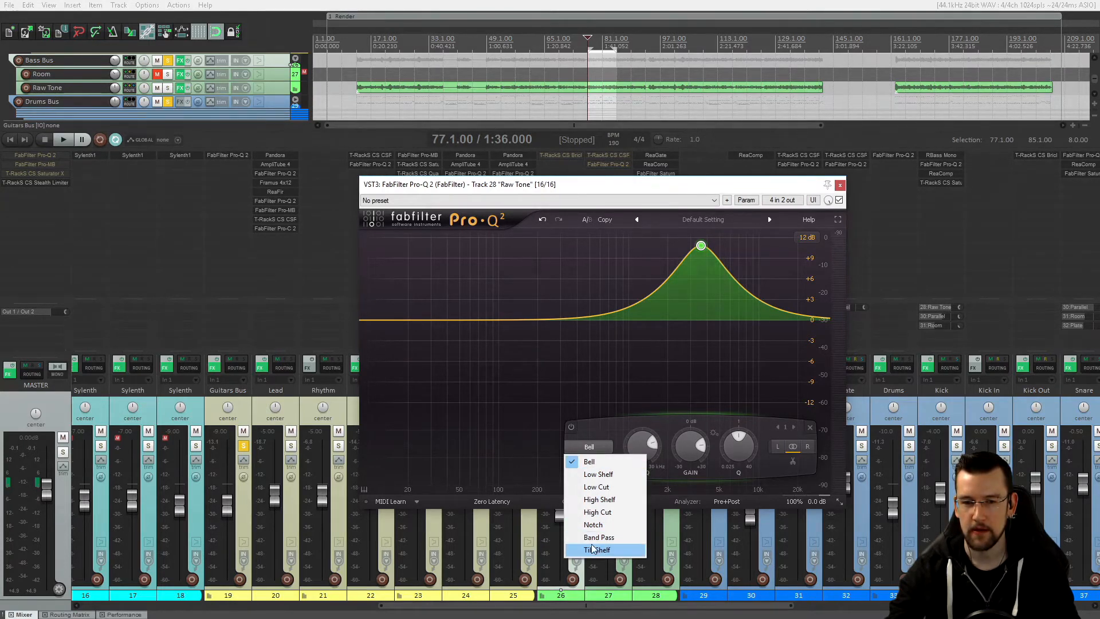
pyautogui.click(599, 499)
pyautogui.moveTo(703, 286)
pyautogui.mouseDown()
pyautogui.moveTo(654, 290)
pyautogui.moveTo(688, 290)
pyautogui.moveTo(724, 252)
pyautogui.moveTo(708, 274)
pyautogui.mouseUp()
pyautogui.click(583, 445)
pyautogui.click(590, 463)
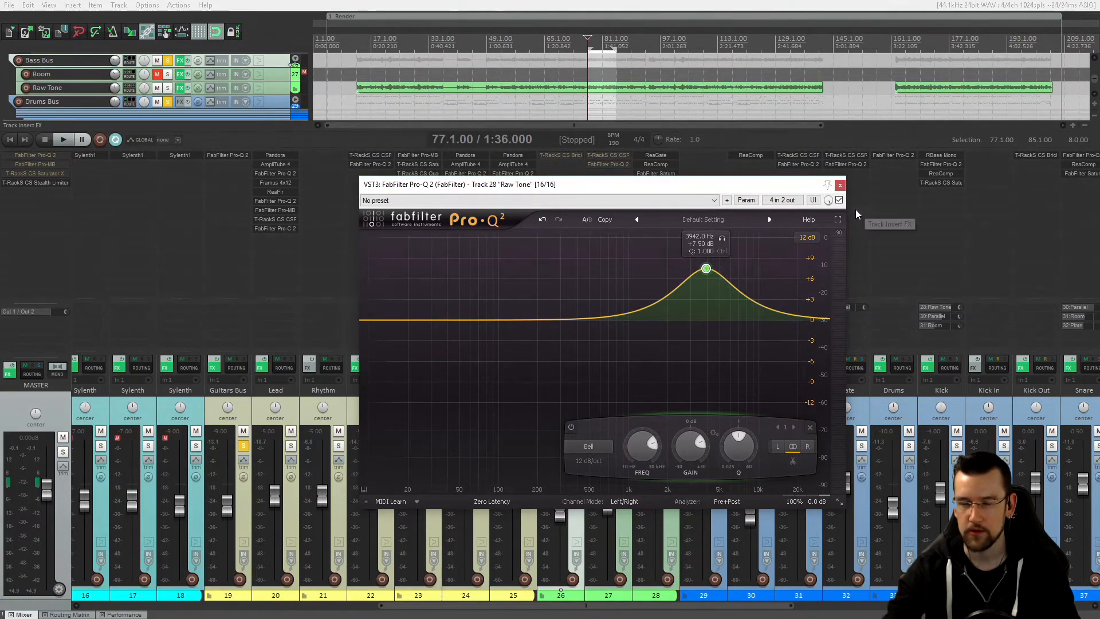
pyautogui.click(840, 185)
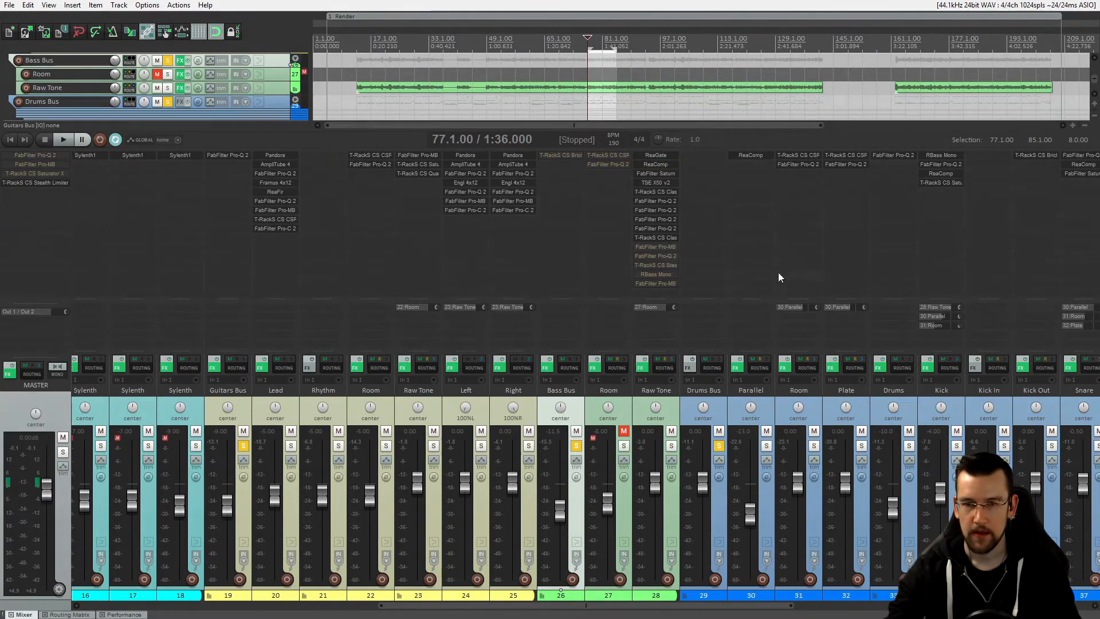
# - Enable the FabFilter Pro-MB on the Raw Tone track and inspect its band's crossover range
pyautogui.click(650, 255)
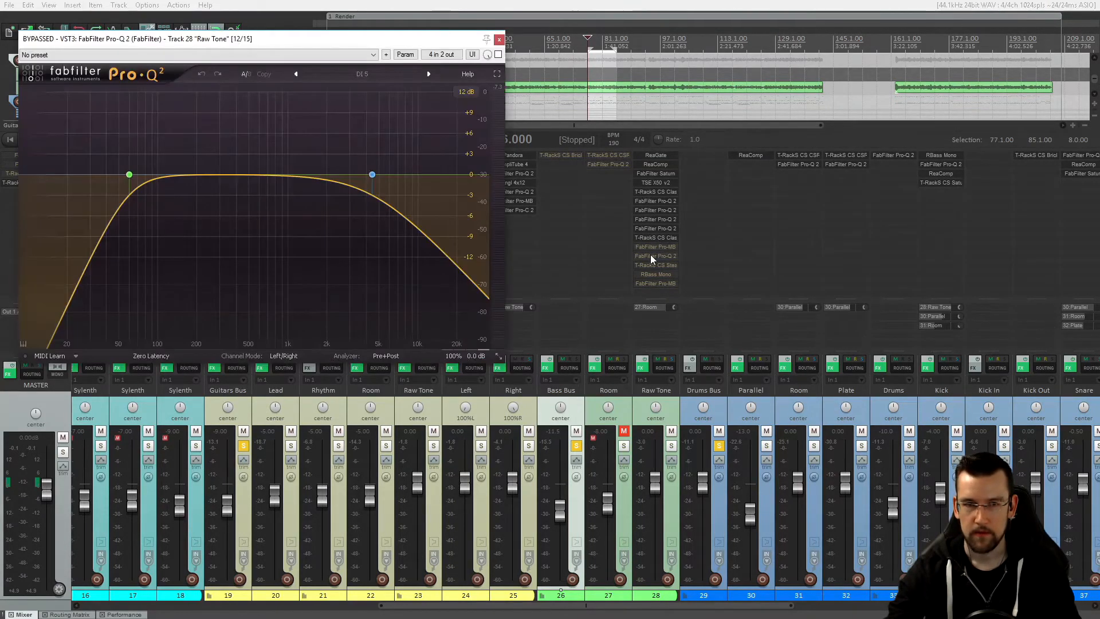
pyautogui.click(499, 40)
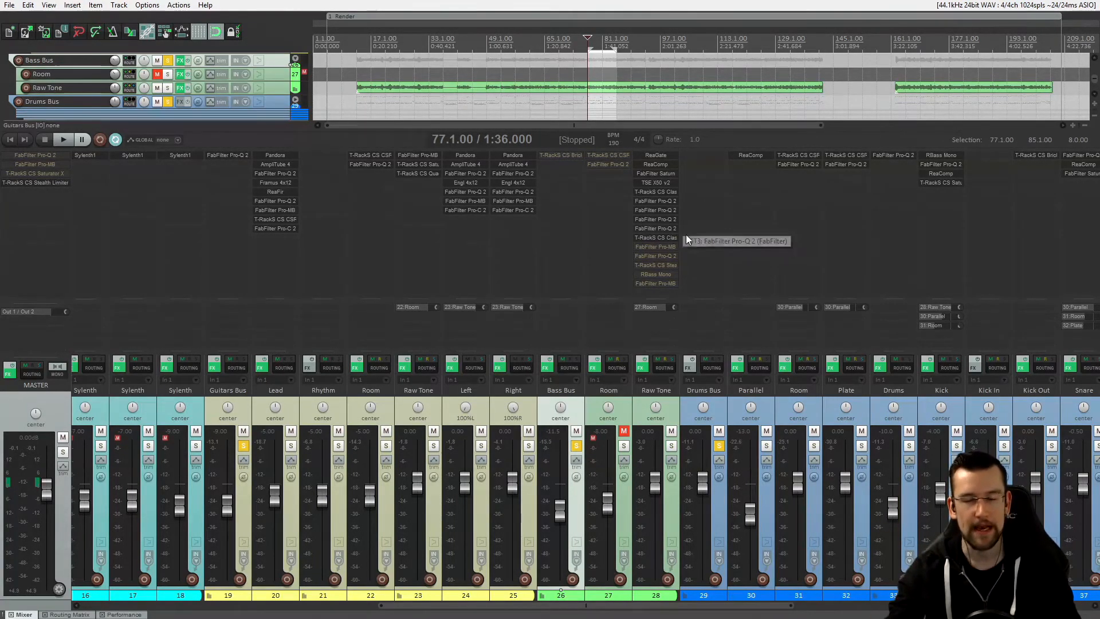
pyautogui.click(657, 249)
pyautogui.moveTo(286, 27); pyautogui.dragTo(555, 94)
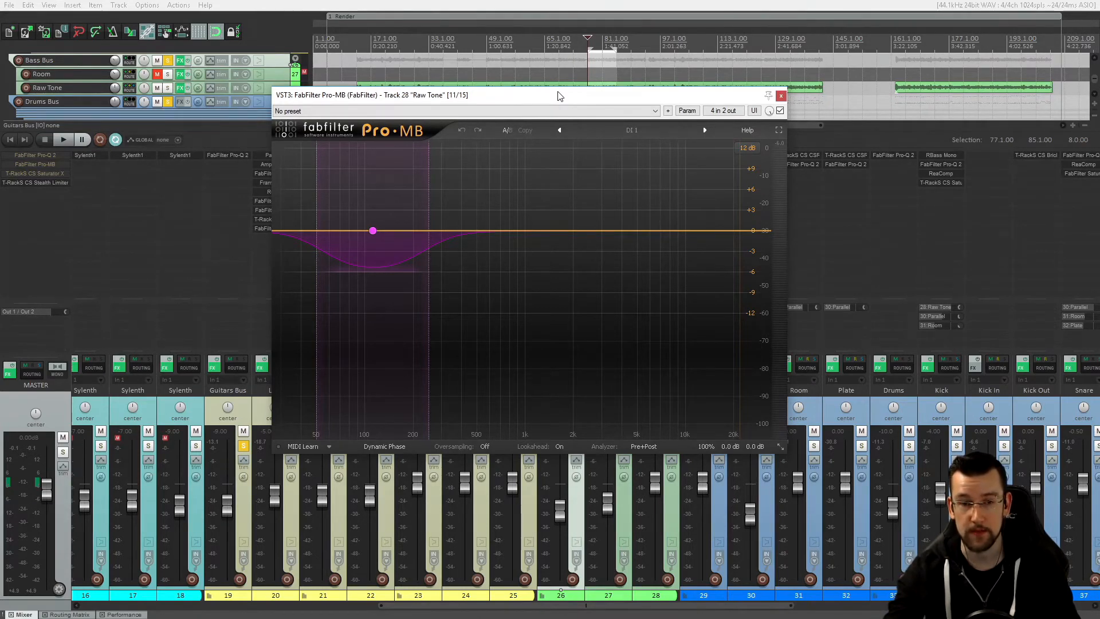
pyautogui.moveTo(560, 95); pyautogui.dragTo(552, 75)
pyautogui.moveTo(328, 168)
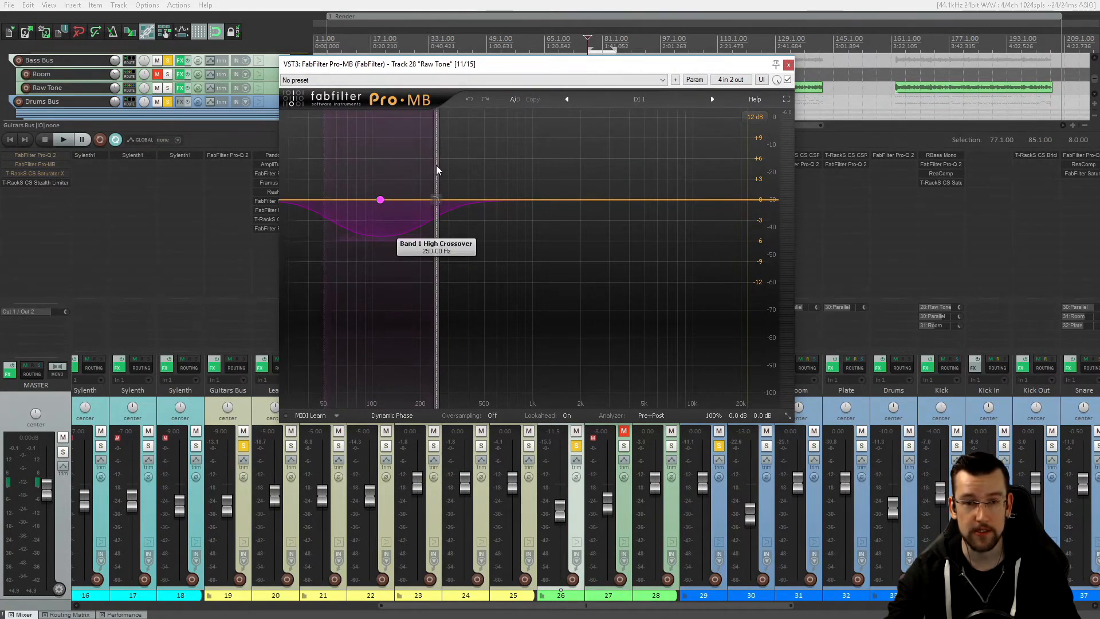
pyautogui.moveTo(569, 65); pyautogui.dragTo(478, 74)
# - Unsolo the Drums Bus and Guitars Bus and solo the Kick track alongside the Bass Bus
pyautogui.click(718, 446)
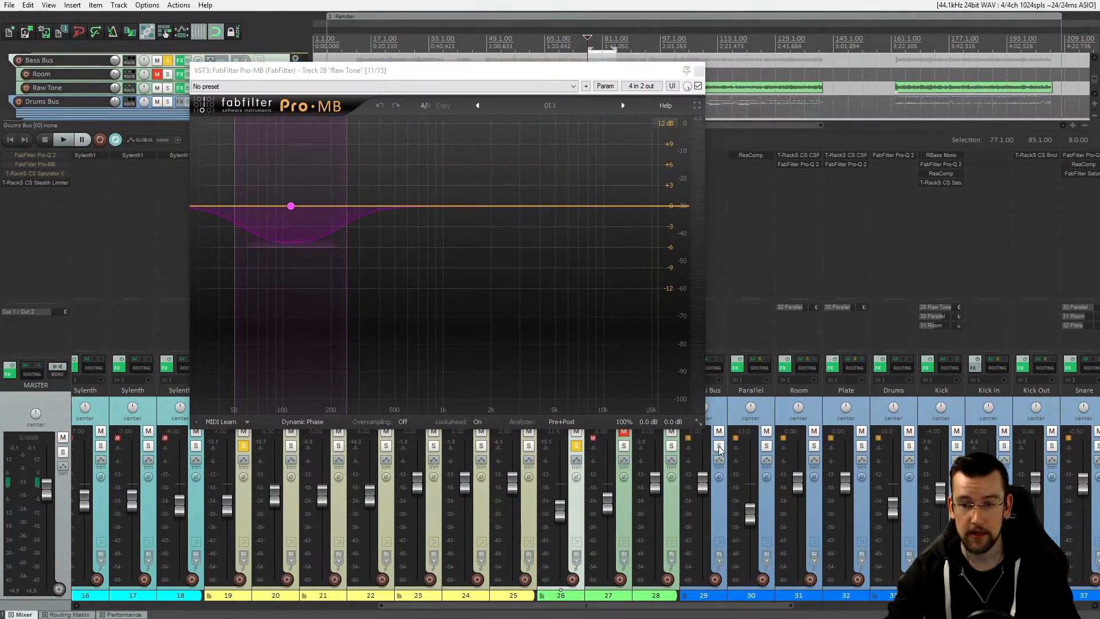
pyautogui.click(956, 446)
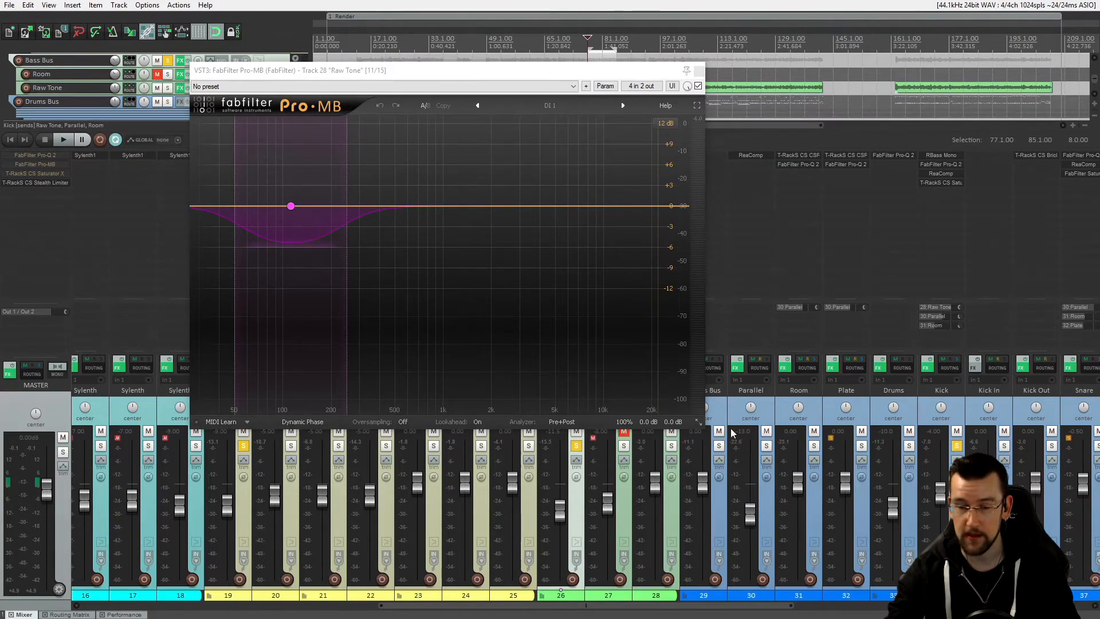
pyautogui.click(243, 445)
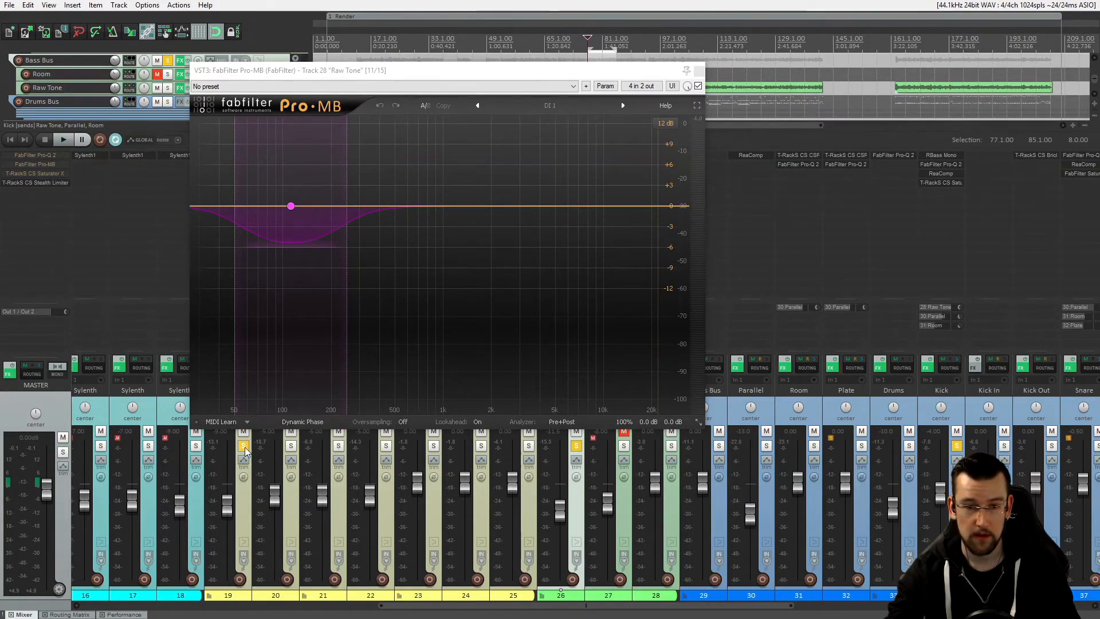
# - Play the loop, add the sidechain signal to the Pro-MB's Pre+Post analyzer, and stop playback
pyautogui.press('space')
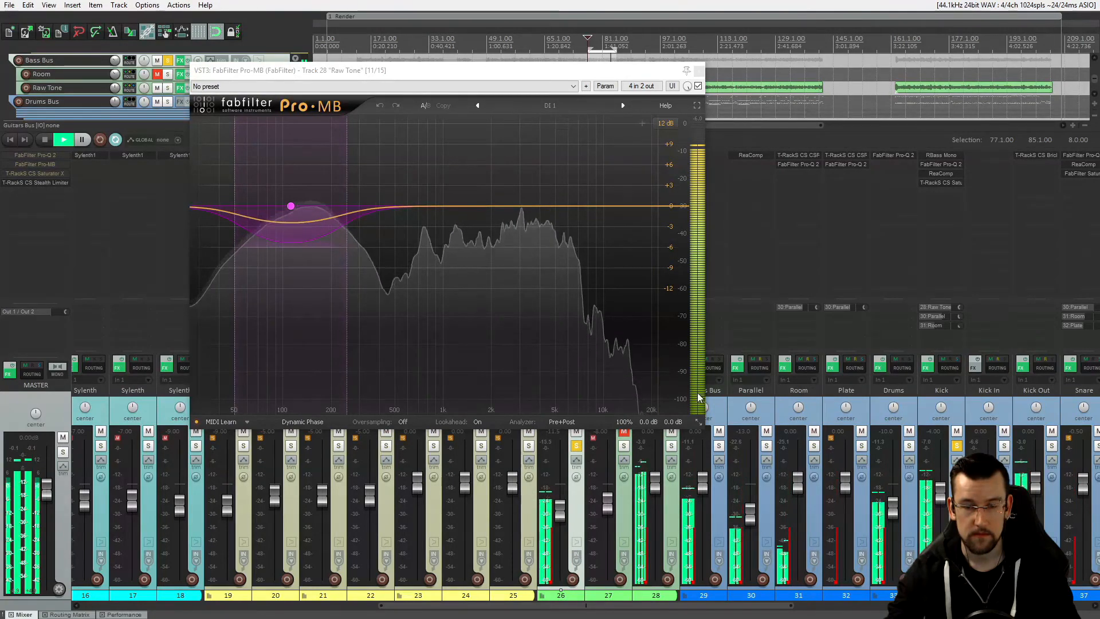
pyautogui.moveTo(571, 414)
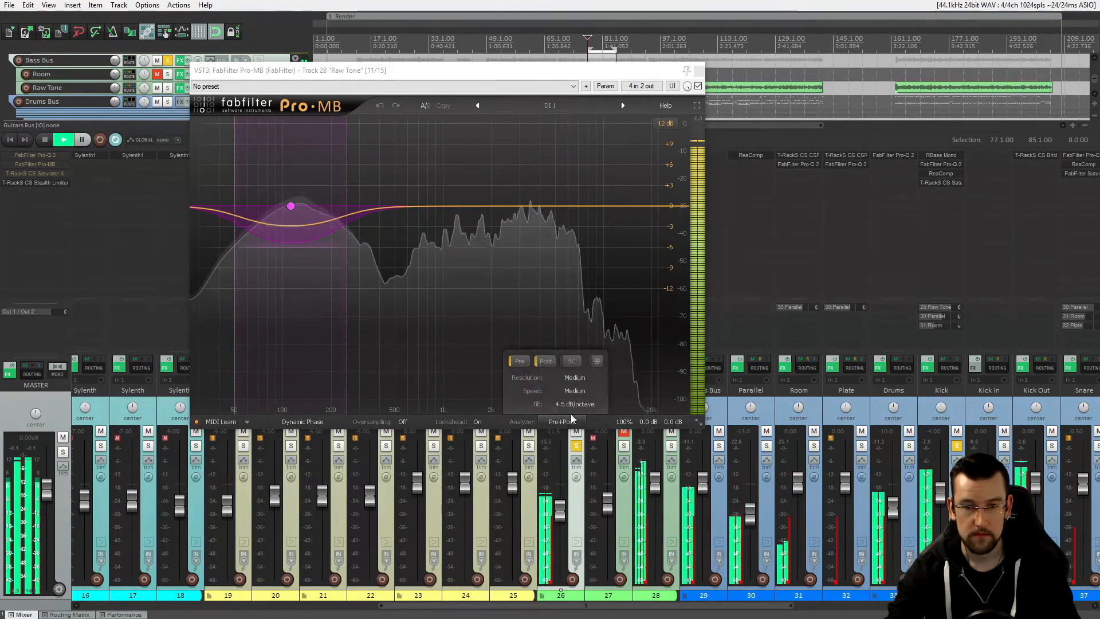
pyautogui.click(571, 361)
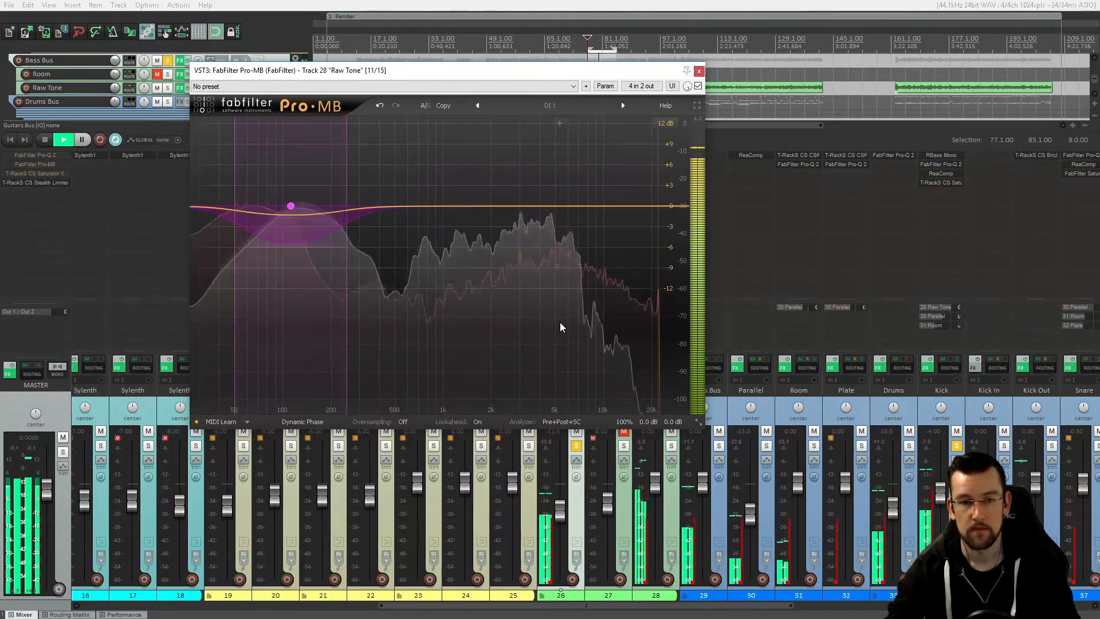
pyautogui.press('space')
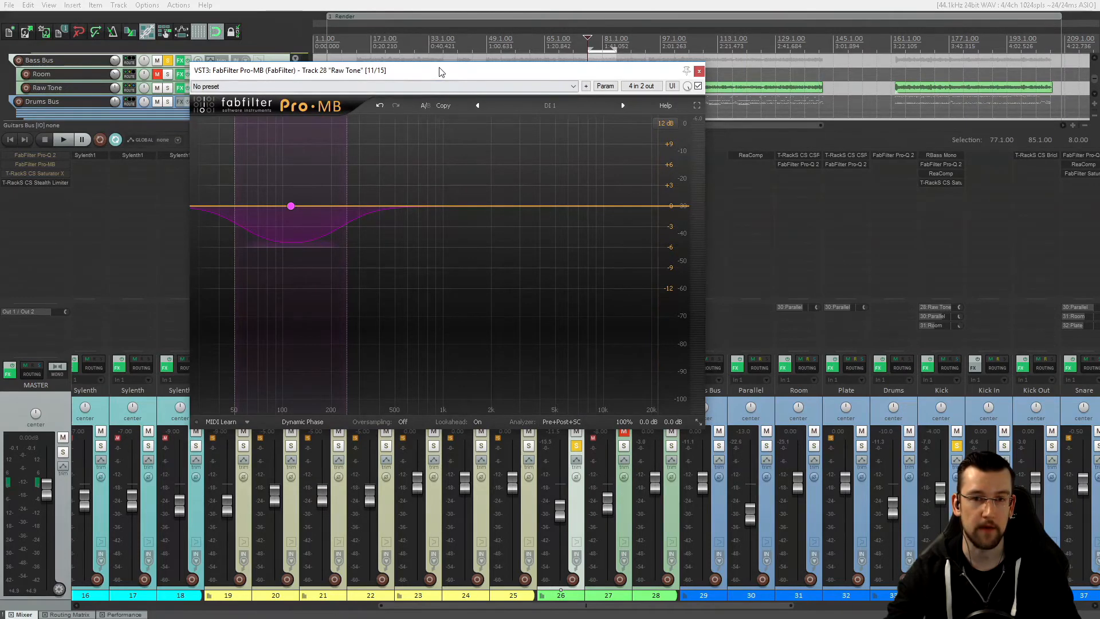
# - Examine the Pro-MB's gain-reduction band and its high crossover, then close the plug-in
pyautogui.moveTo(441, 71); pyautogui.dragTo(606, 128)
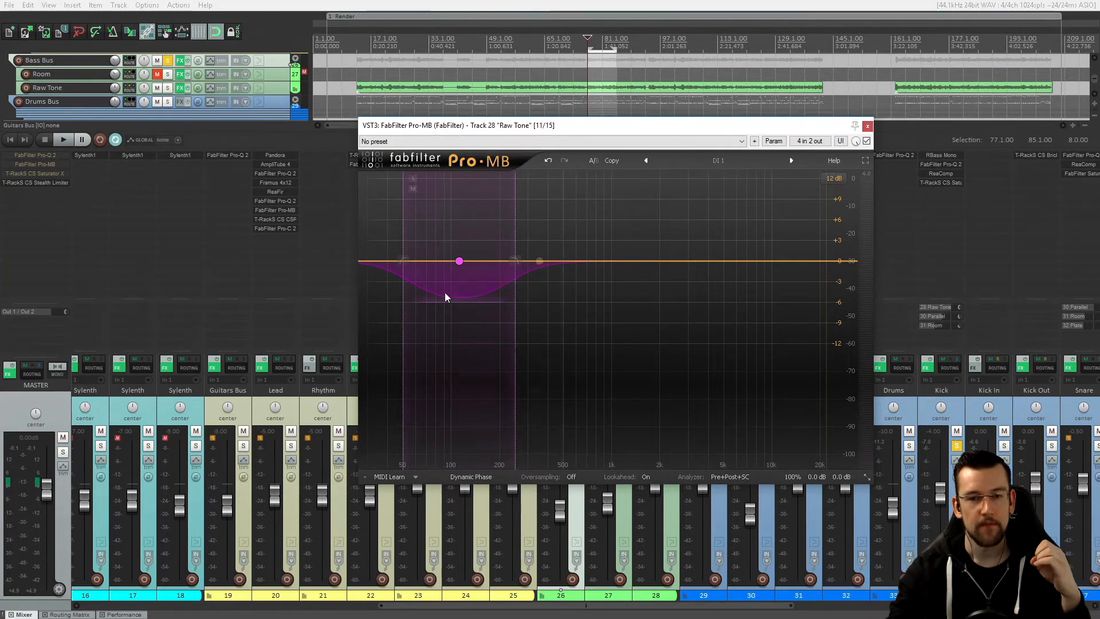
pyautogui.moveTo(453, 303)
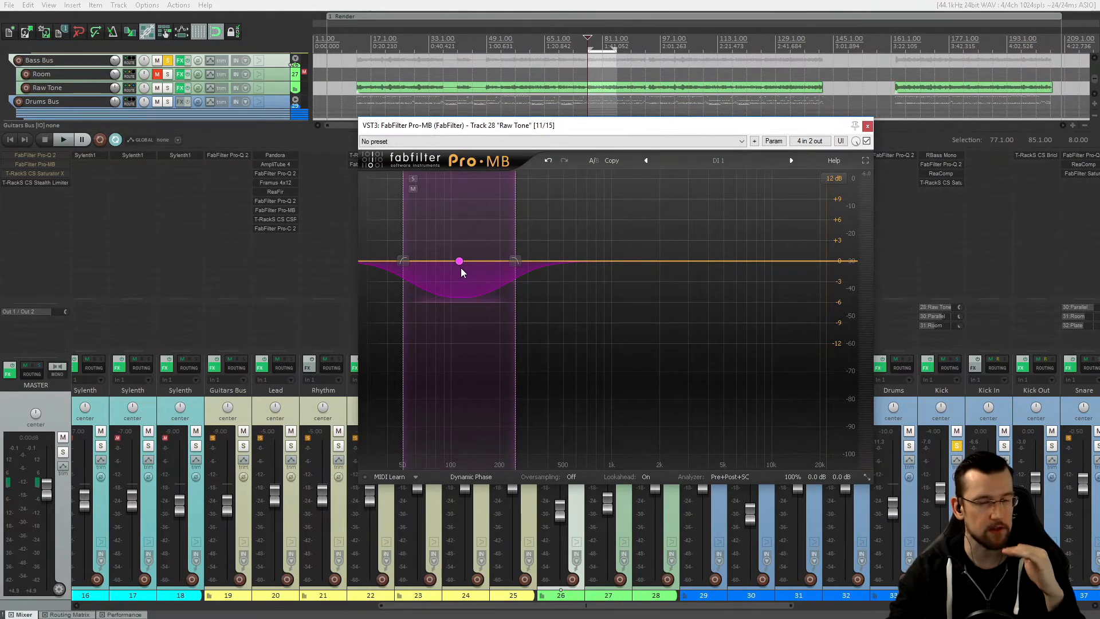
pyautogui.moveTo(462, 273)
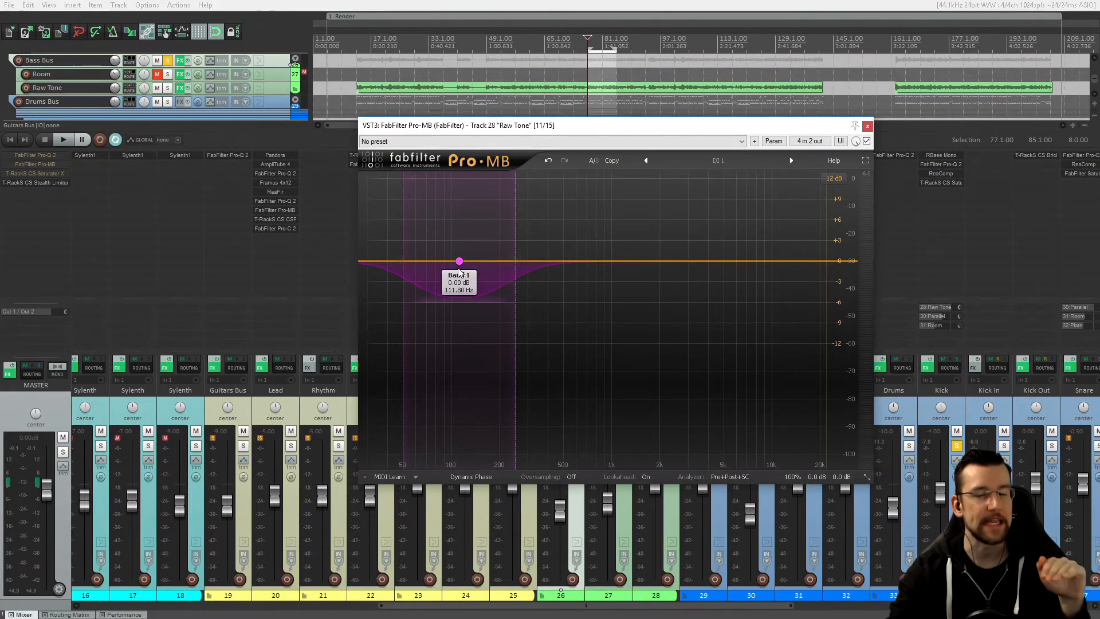
pyautogui.moveTo(514, 311)
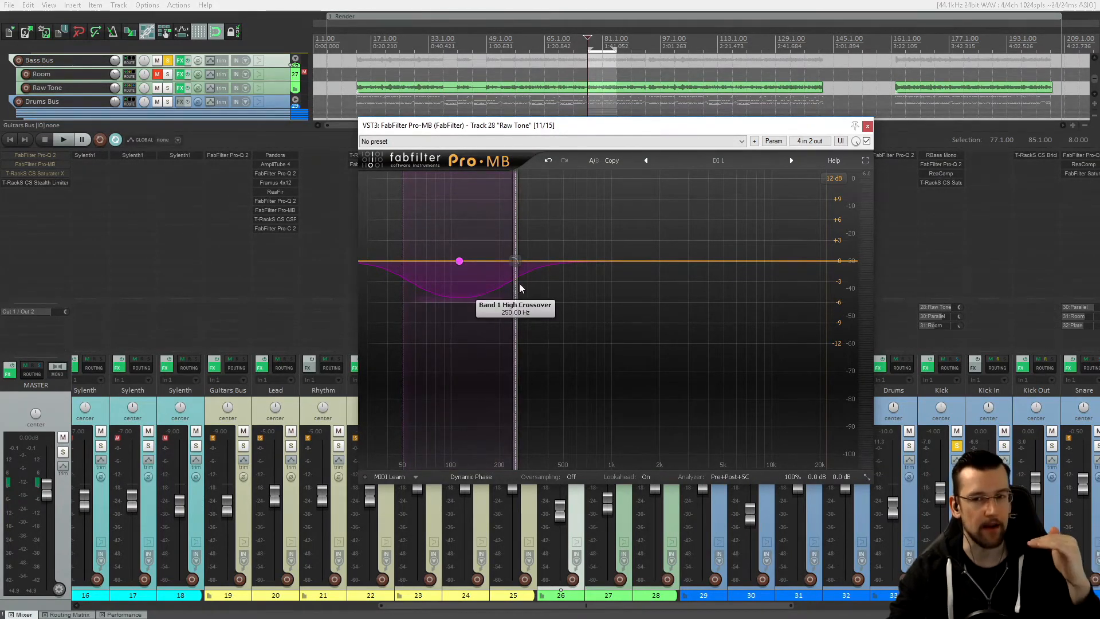
pyautogui.click(868, 126)
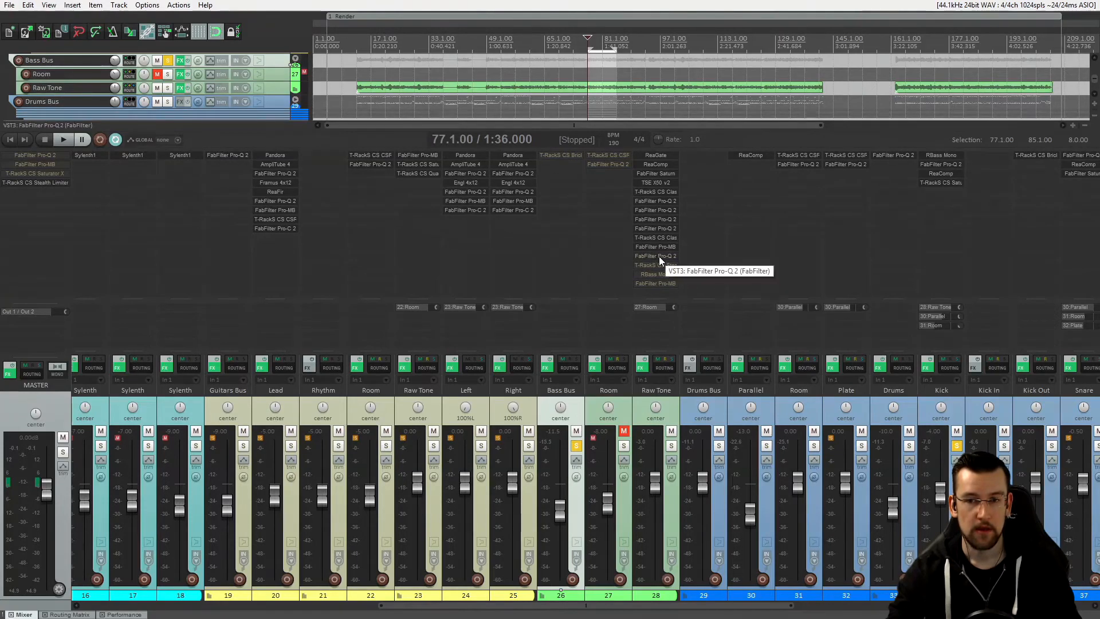
# - Enable the Pro-Q 2 that follows the Pro-MB on Raw Tone and examine its Low Cut and High Cut bands
pyautogui.click(659, 256)
pyautogui.moveTo(282, 41); pyautogui.dragTo(441, 42)
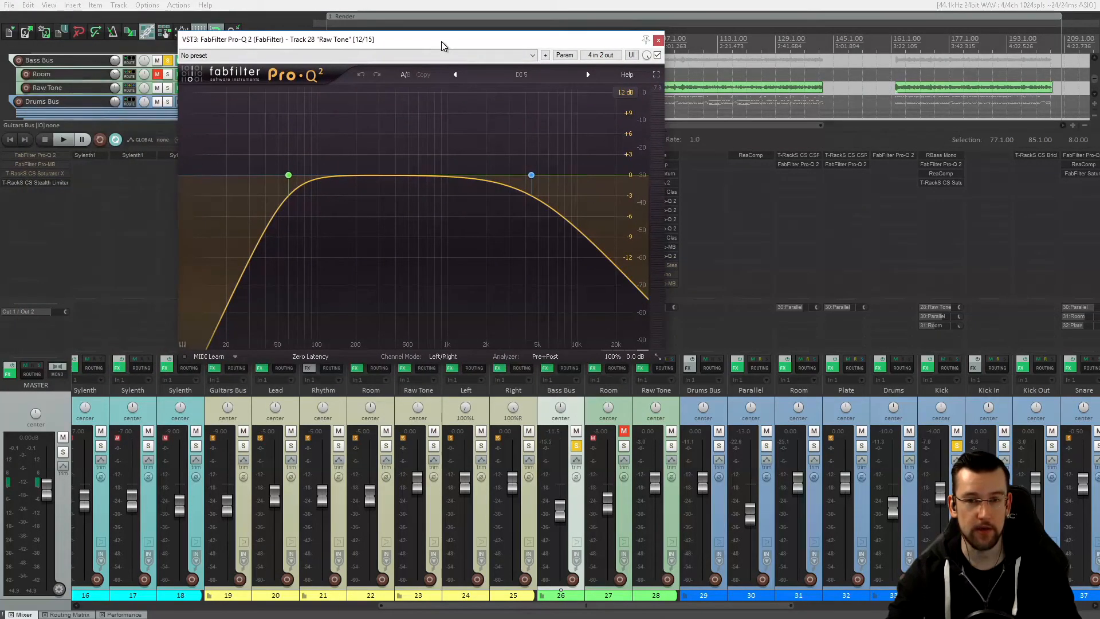
pyautogui.click(289, 176)
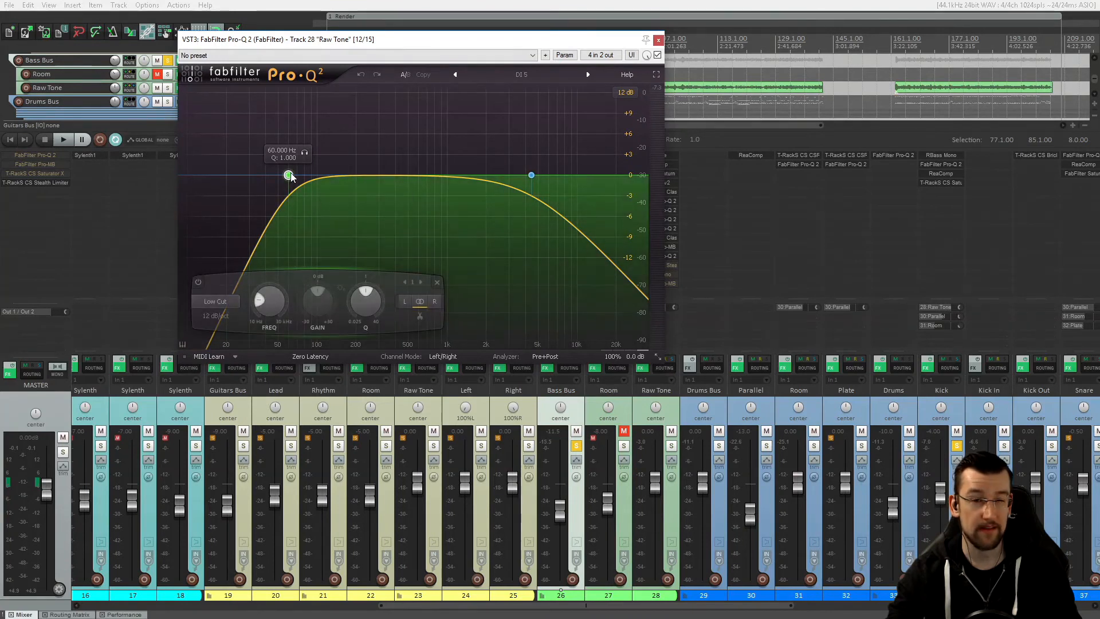
pyautogui.click(531, 175)
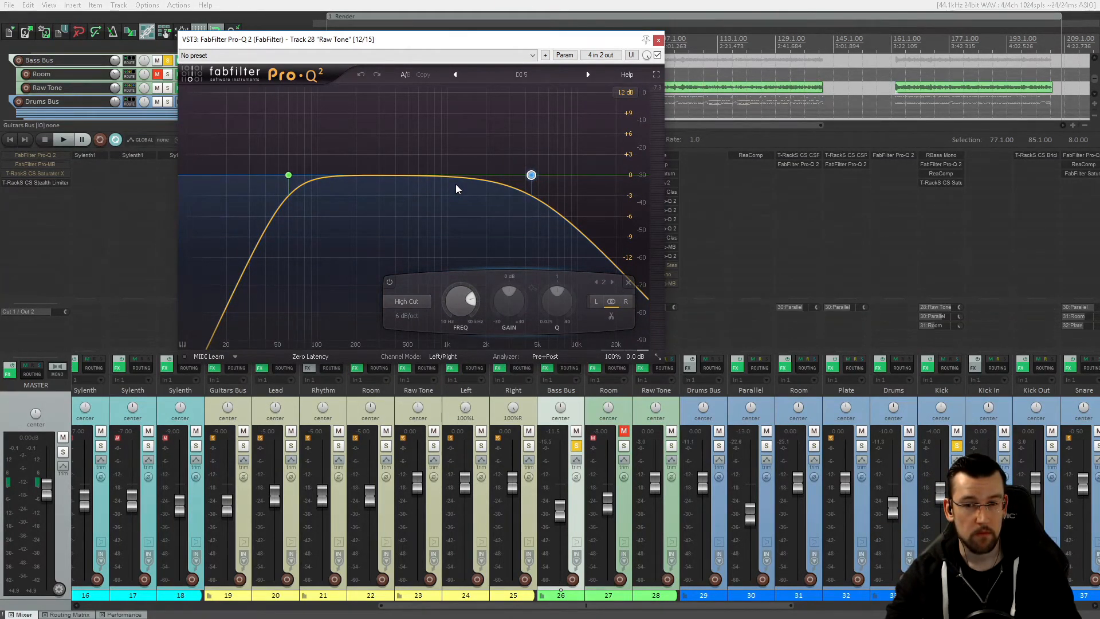
pyautogui.moveTo(434, 39); pyautogui.dragTo(554, 115)
pyautogui.moveTo(510, 82); pyautogui.dragTo(552, 107)
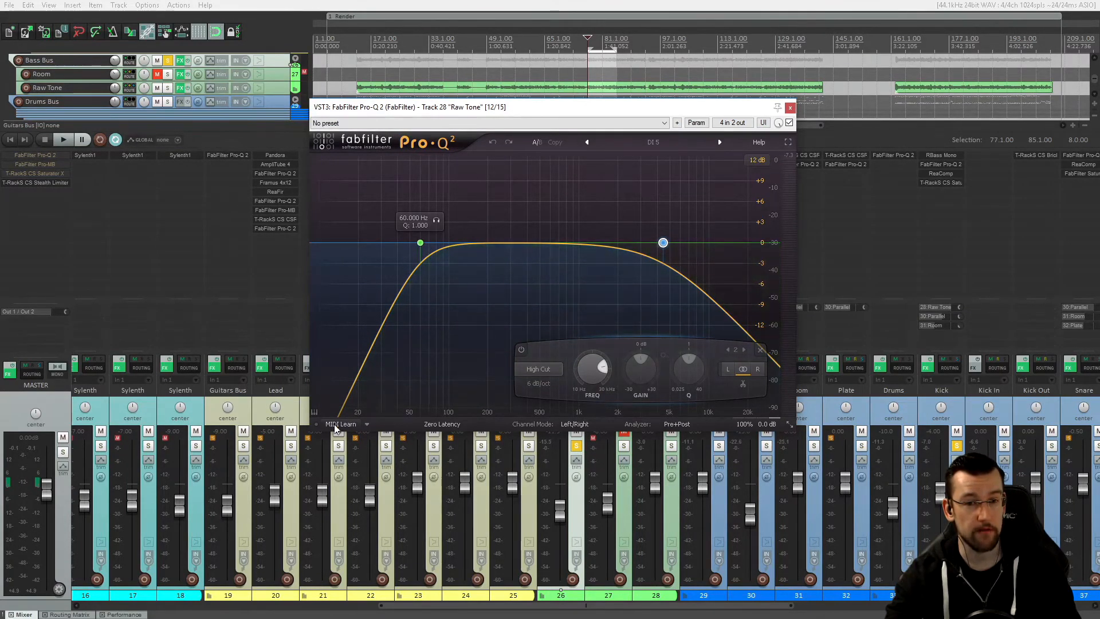
pyautogui.click(588, 123)
pyautogui.click(624, 112)
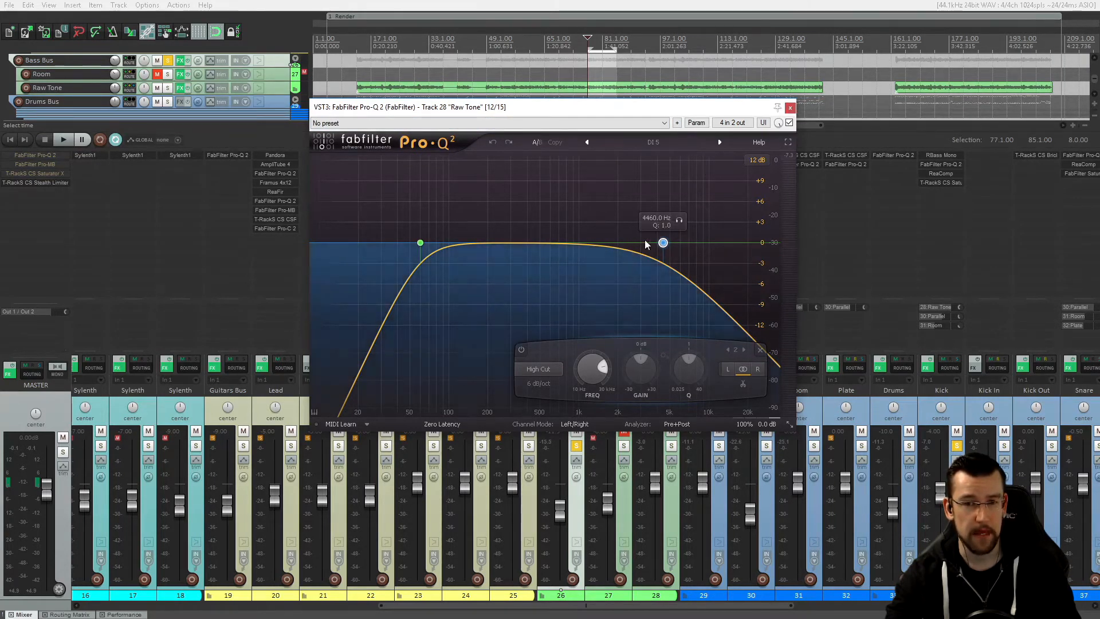
pyautogui.moveTo(734, 111); pyautogui.dragTo(484, 103)
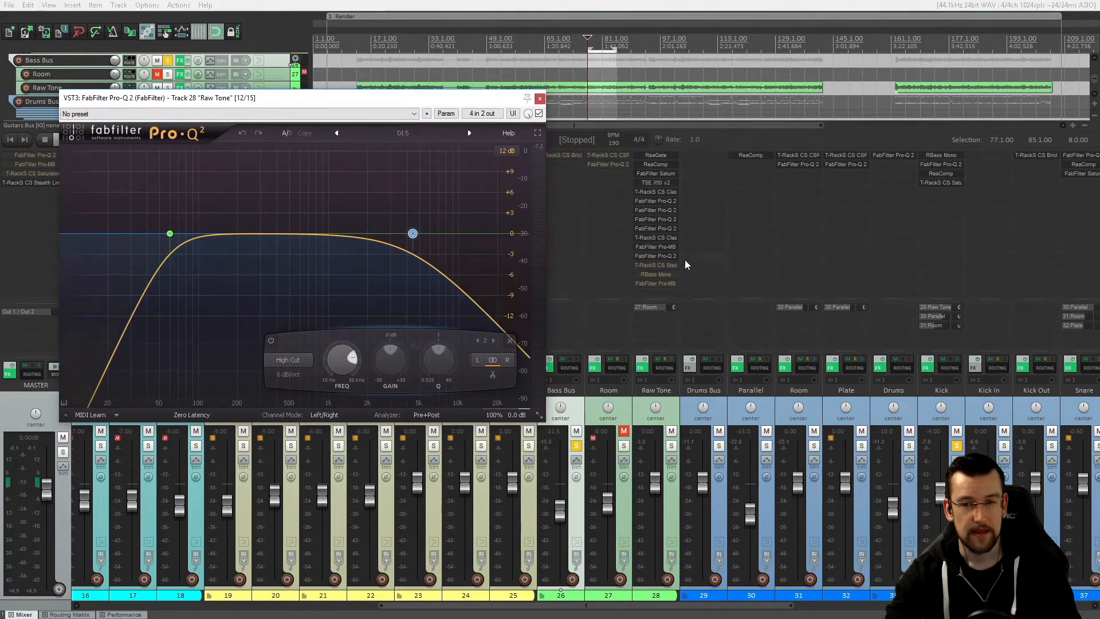
# - Review the Classic EQ's high-frequency boost against the Pro-Q 2's High Cut, then close both equalizers
pyautogui.click(664, 237)
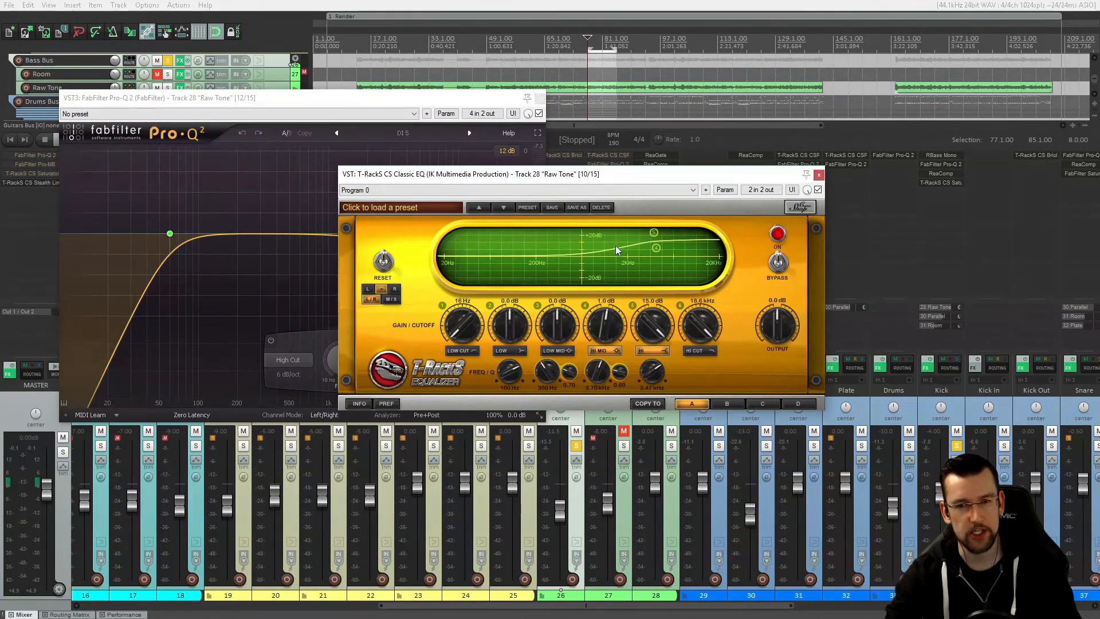
pyautogui.click(819, 176)
pyautogui.moveTo(460, 104); pyautogui.dragTo(542, 93)
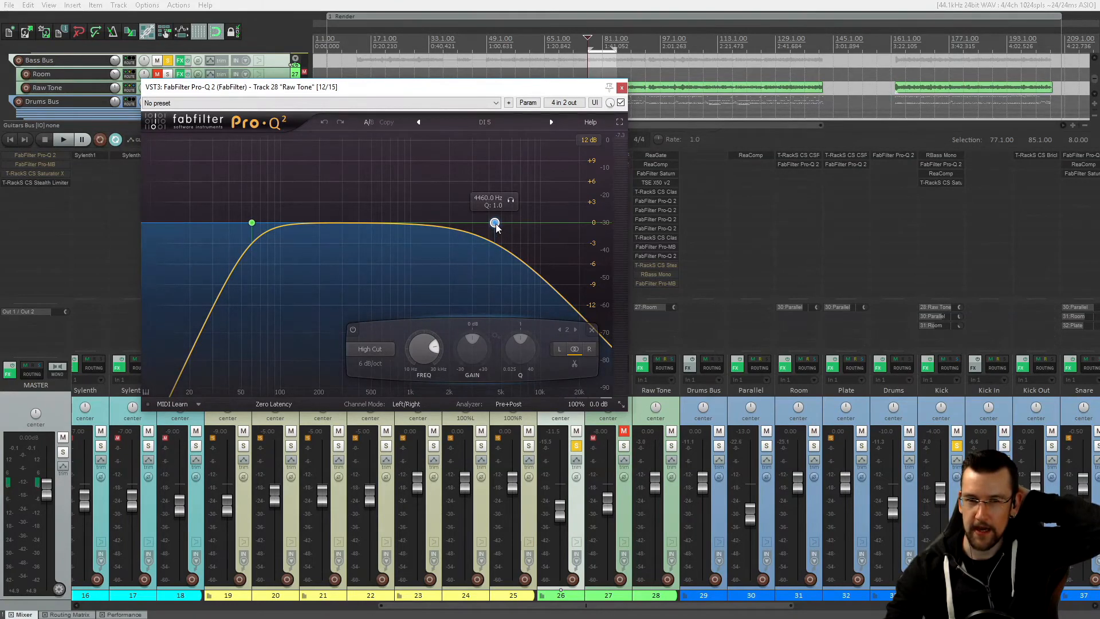
pyautogui.click(655, 237)
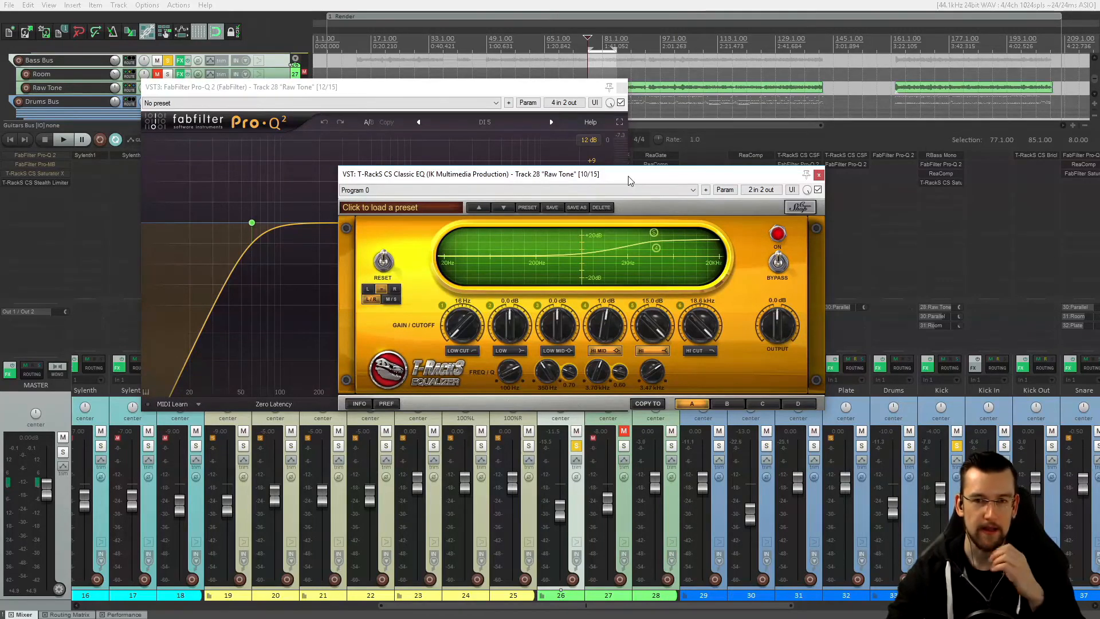
pyautogui.moveTo(629, 175); pyautogui.dragTo(597, 140)
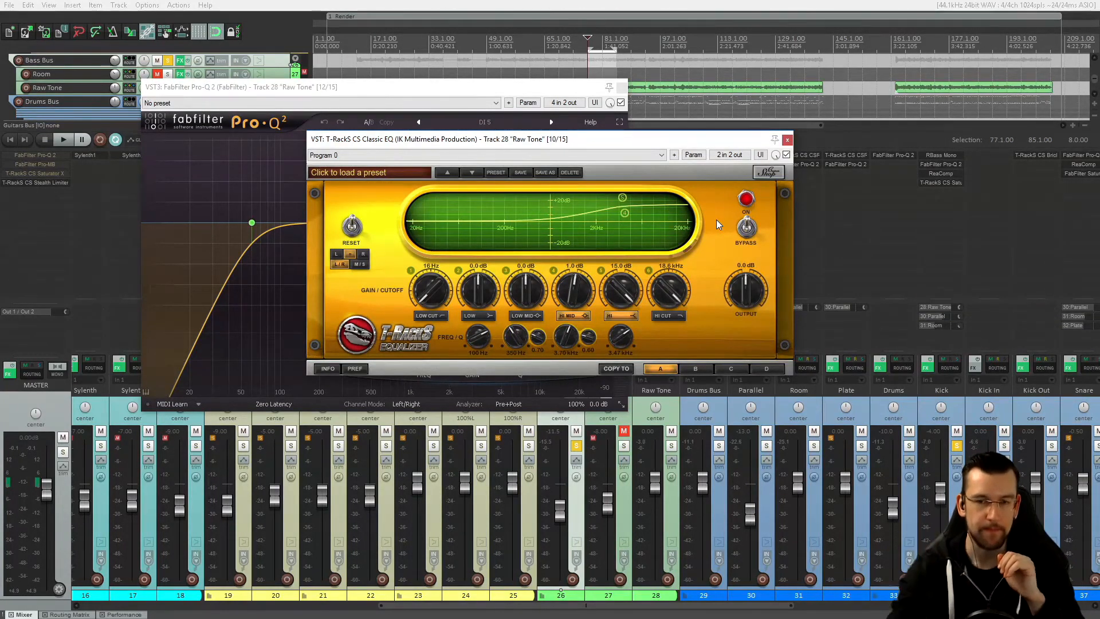
pyautogui.click(787, 139)
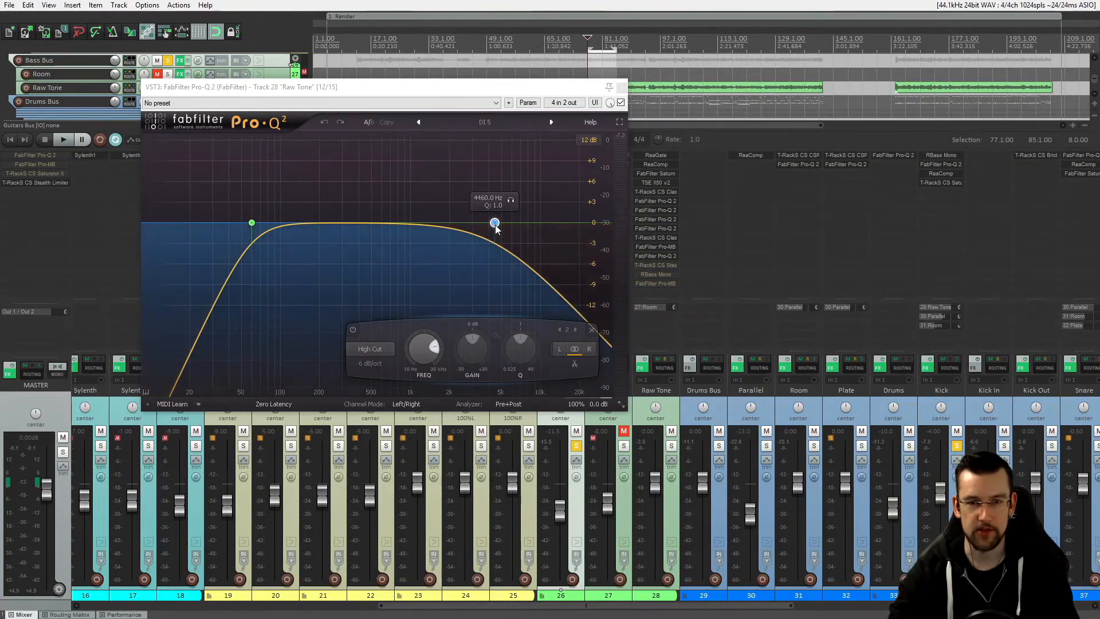
pyautogui.click(622, 87)
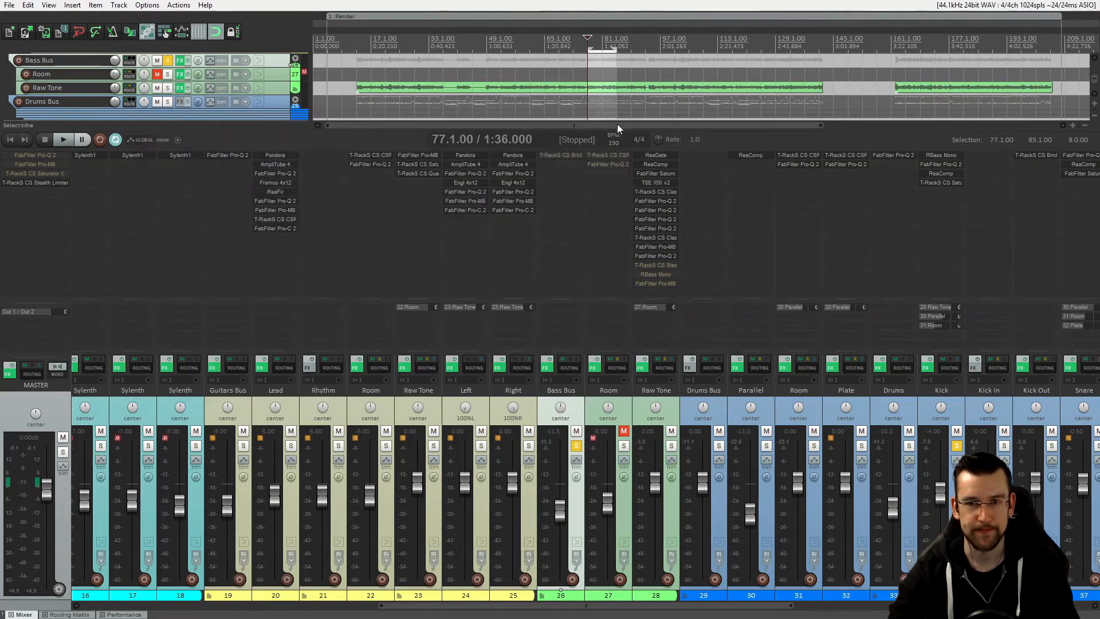
# - Loop the bass and kick while comparing the Pro-Q 2 bypassed and active, leave it active, then stop playback and close it
pyautogui.click(658, 256)
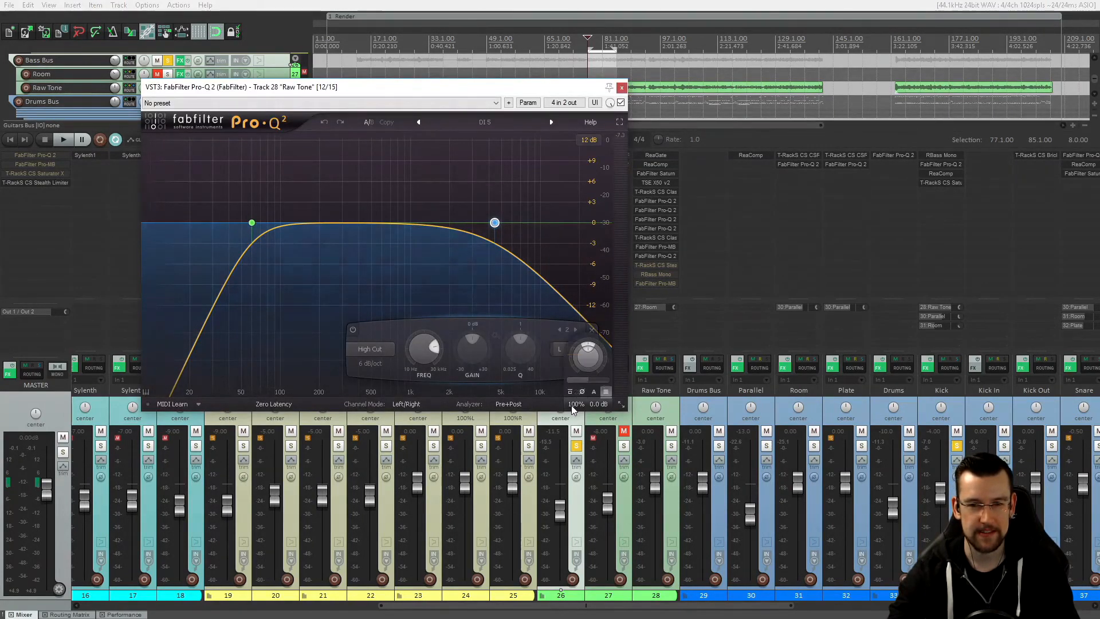
pyautogui.click(570, 392)
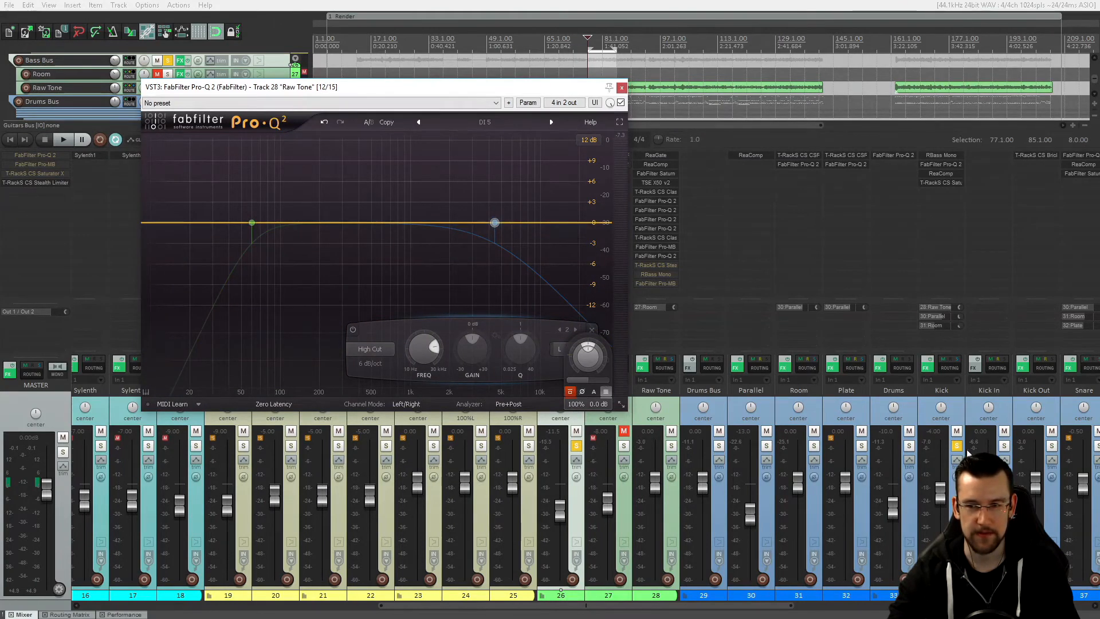
pyautogui.press('space')
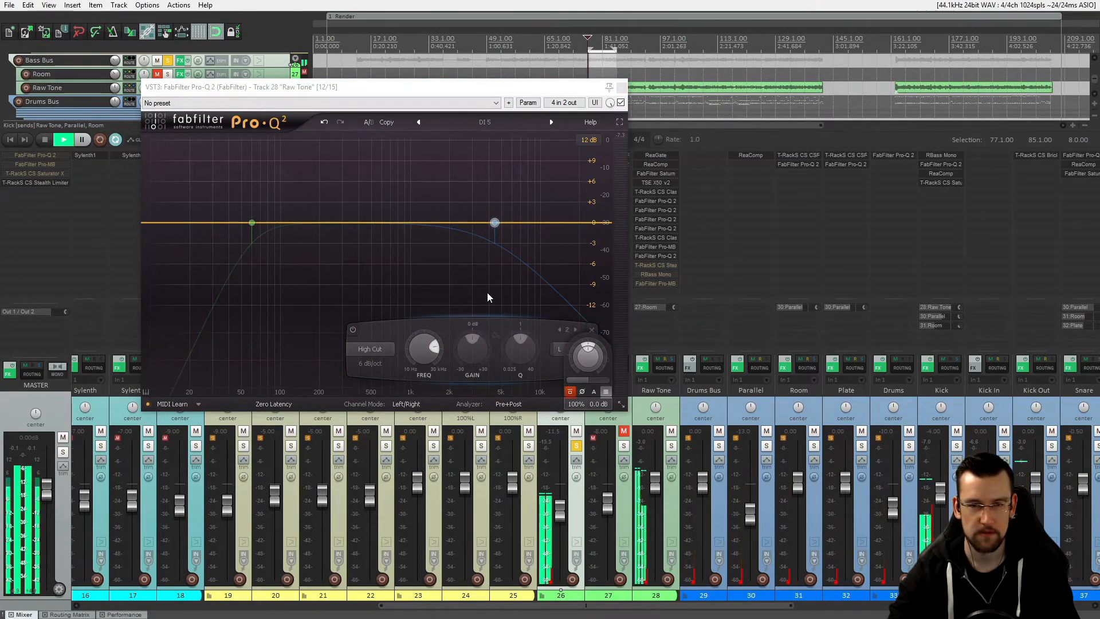
pyautogui.click(569, 392)
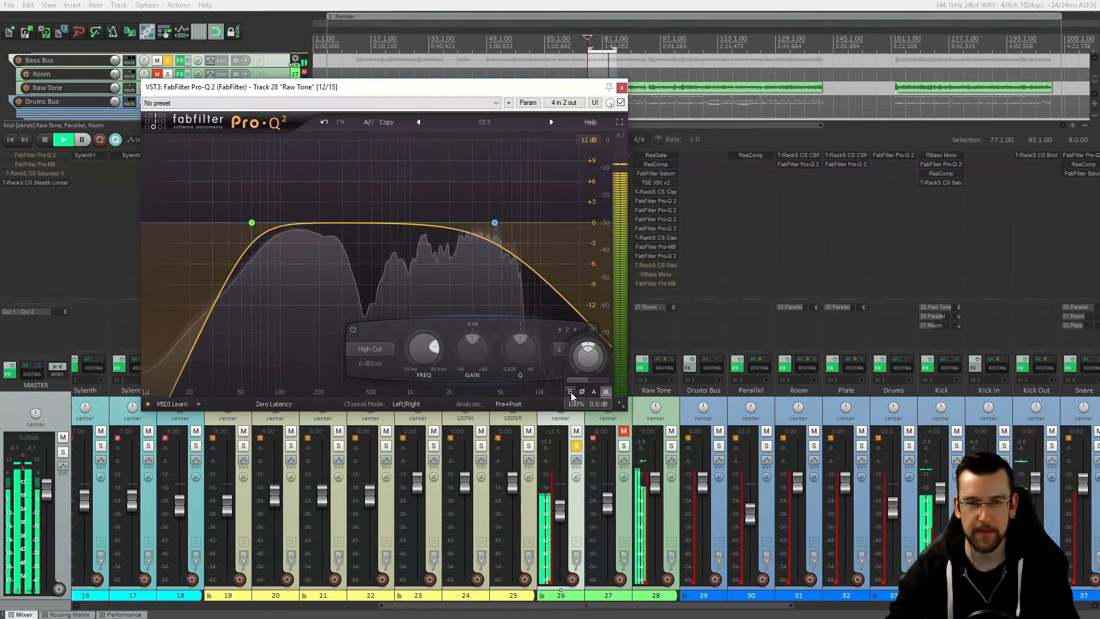
pyautogui.click(570, 392)
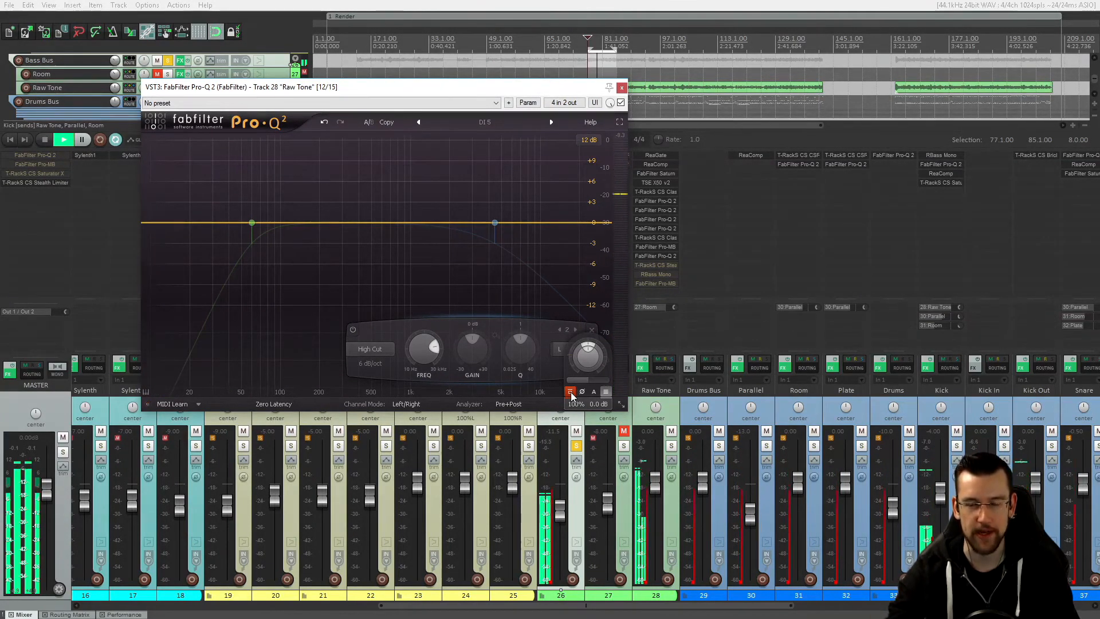
pyautogui.click(571, 392)
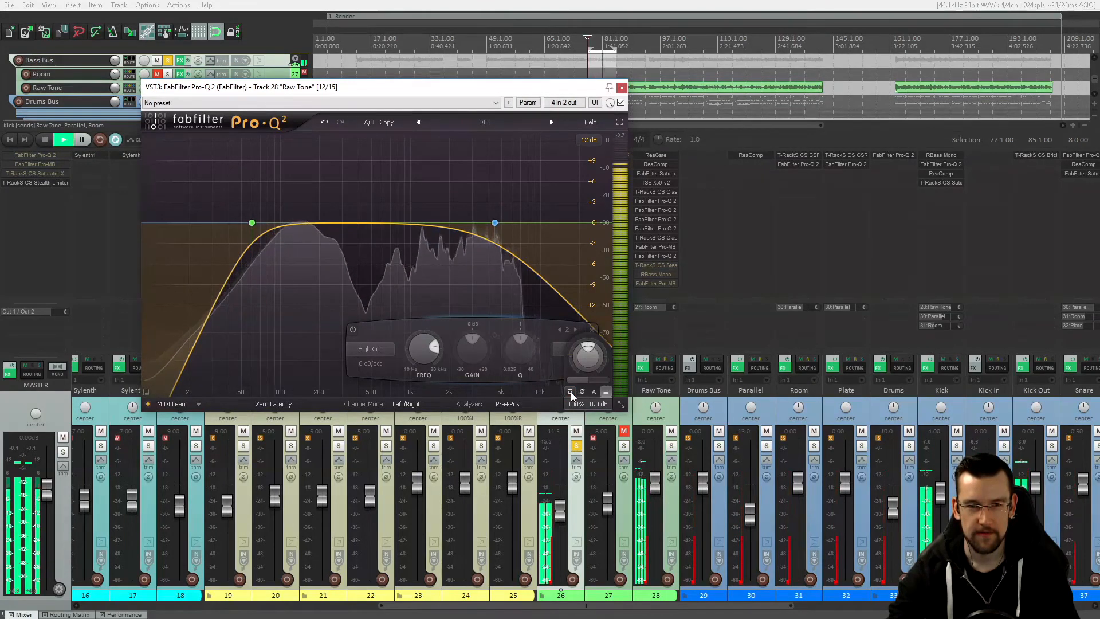
pyautogui.press('space')
pyautogui.click(622, 87)
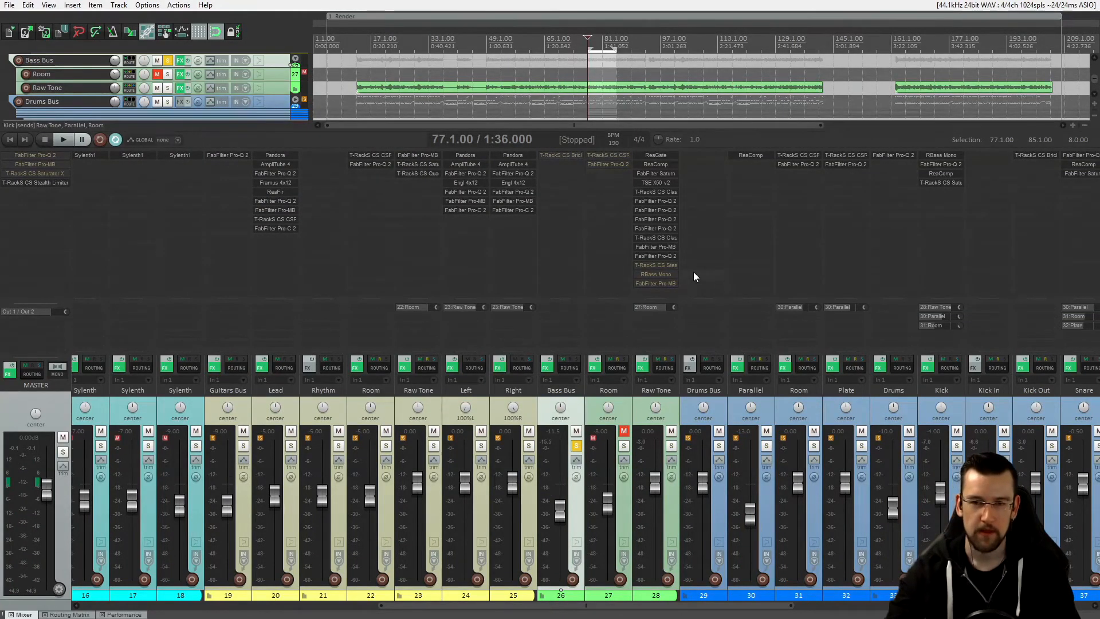
# - Enable the T-RackS Stealth Limiter on Raw Tone and examine its input, output ceiling and harmonics mode settings
pyautogui.click(652, 264)
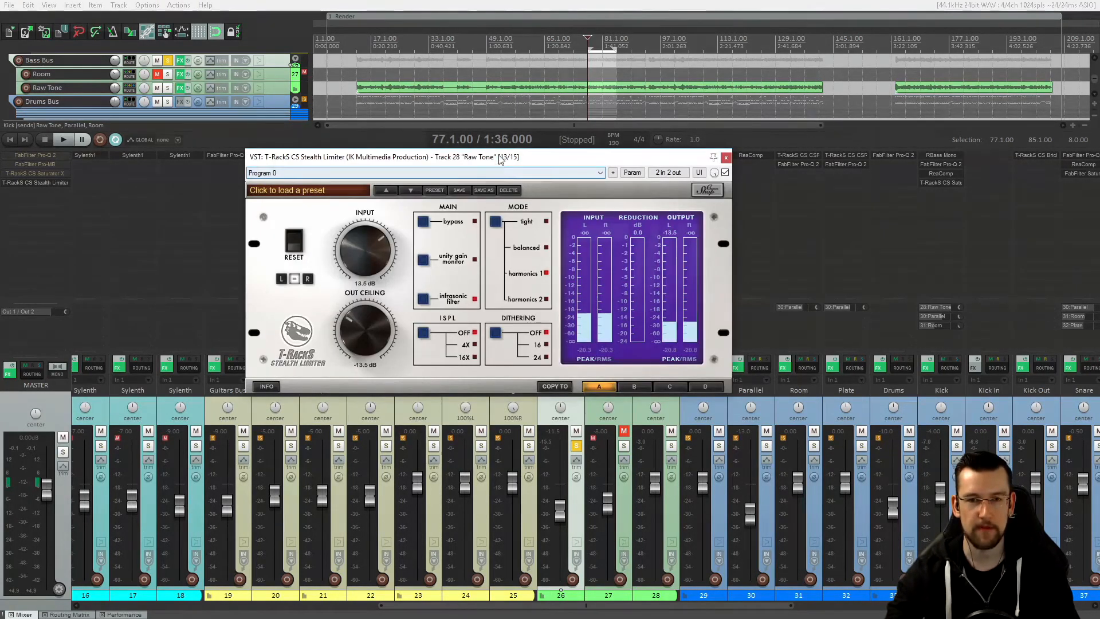
pyautogui.moveTo(492, 159); pyautogui.dragTo(491, 87)
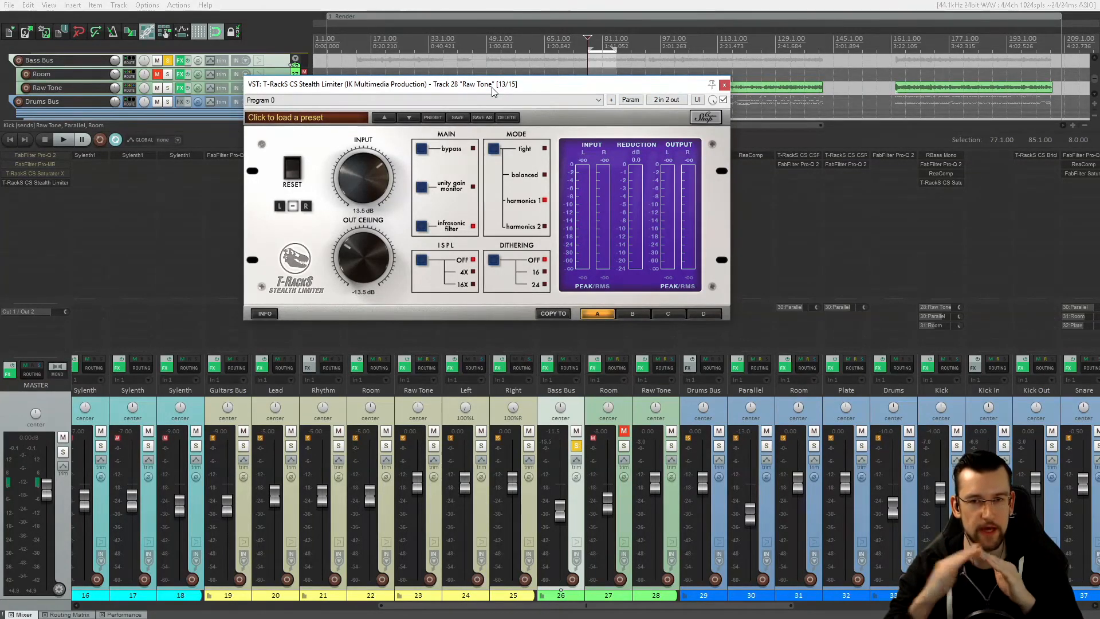
pyautogui.moveTo(464, 86); pyautogui.dragTo(580, 183)
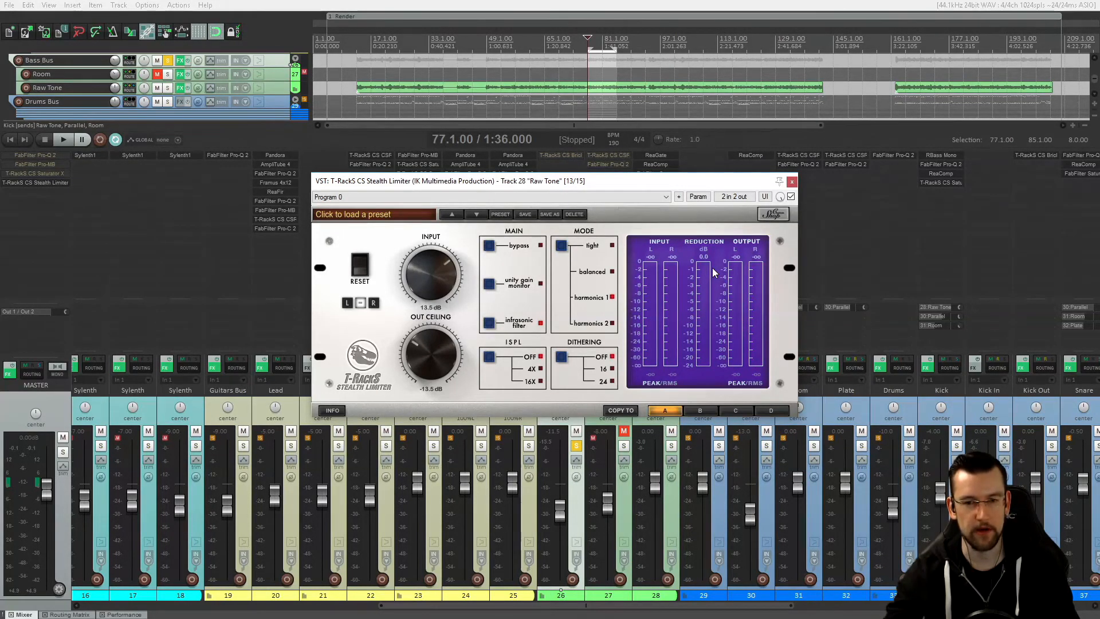
pyautogui.moveTo(616, 186); pyautogui.dragTo(620, 185)
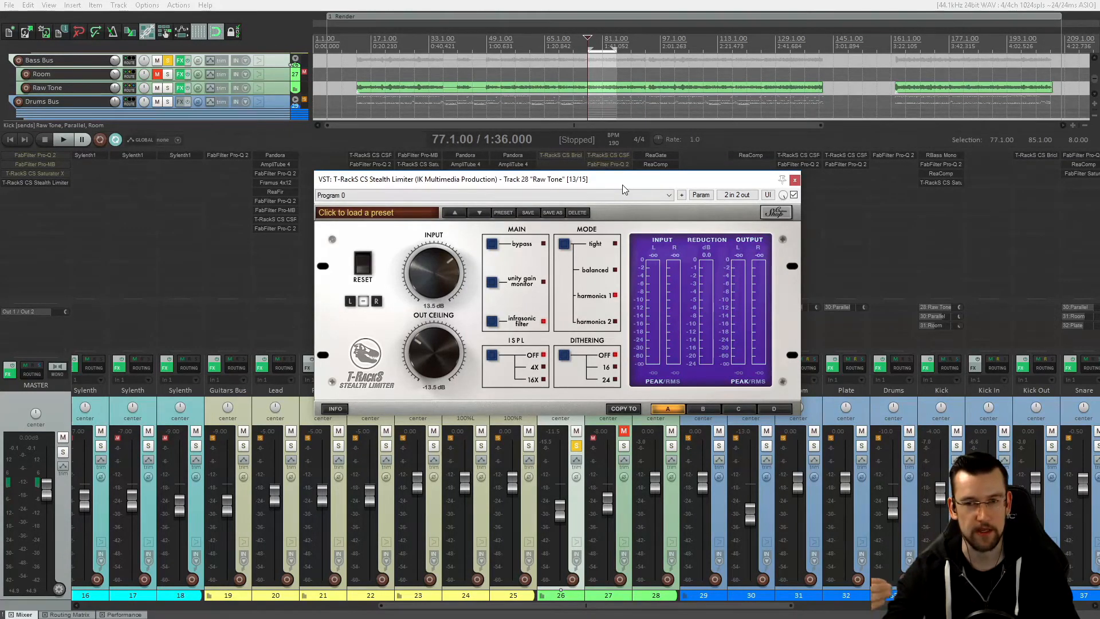
pyautogui.moveTo(622, 185); pyautogui.dragTo(644, 105)
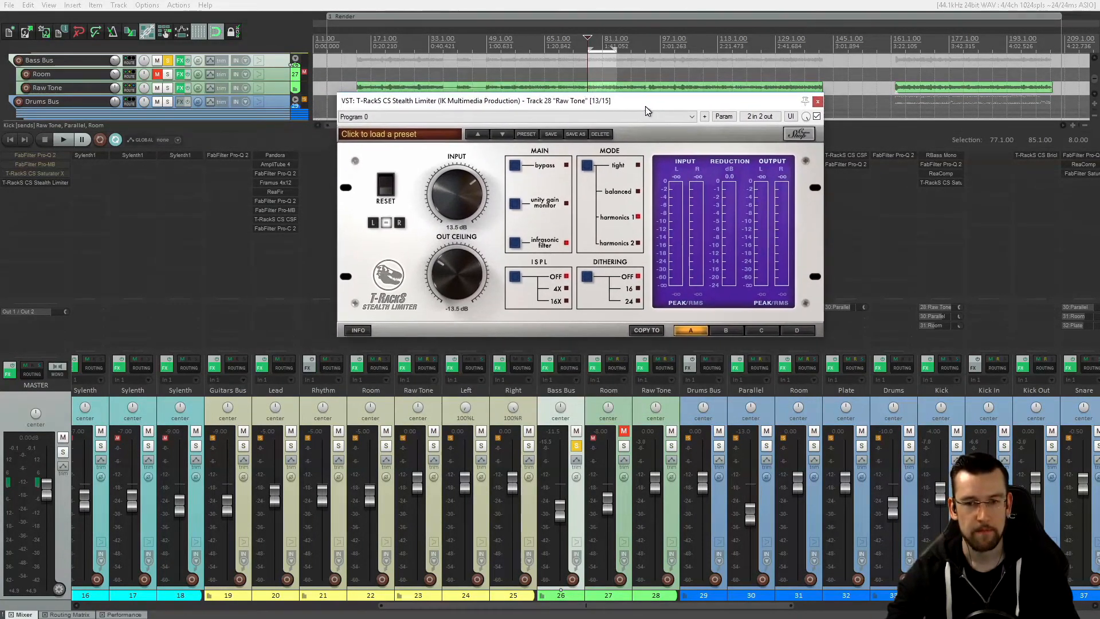
# - Loop the soloed bass while comparing the Stealth Limiter bypassed and active, leave it active, then stop playback and close it
pyautogui.press('space')
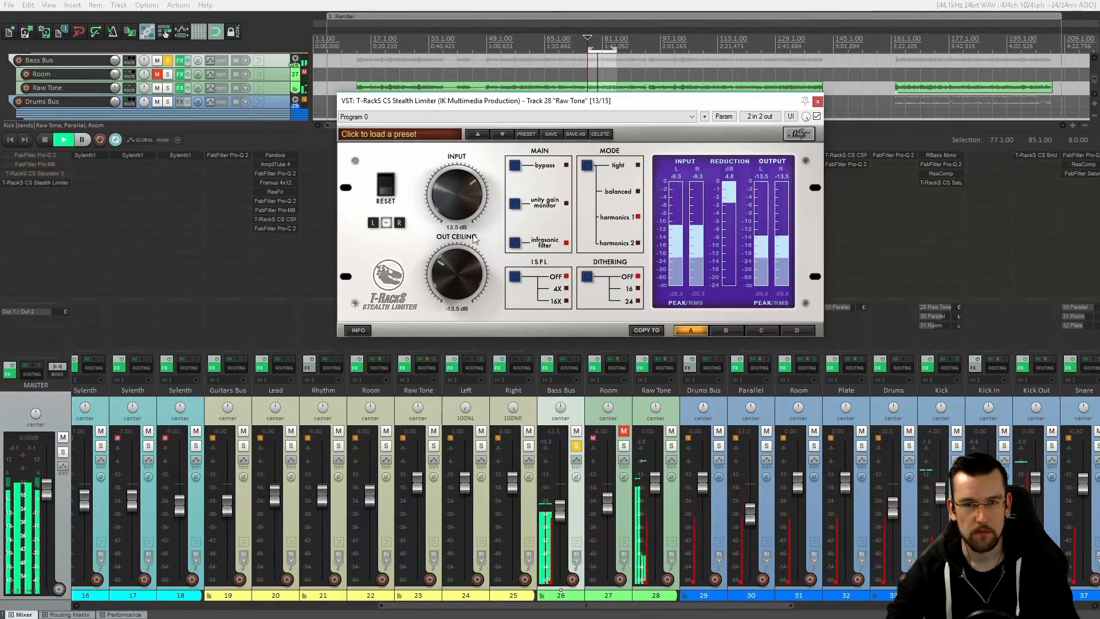
pyautogui.click(516, 166)
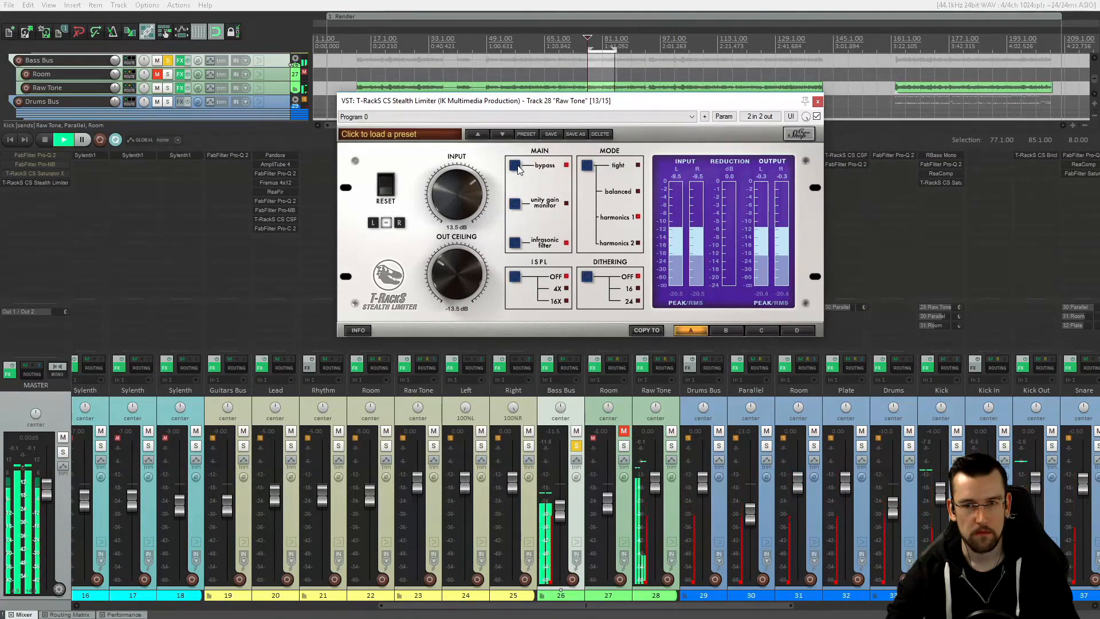
pyautogui.click(516, 166)
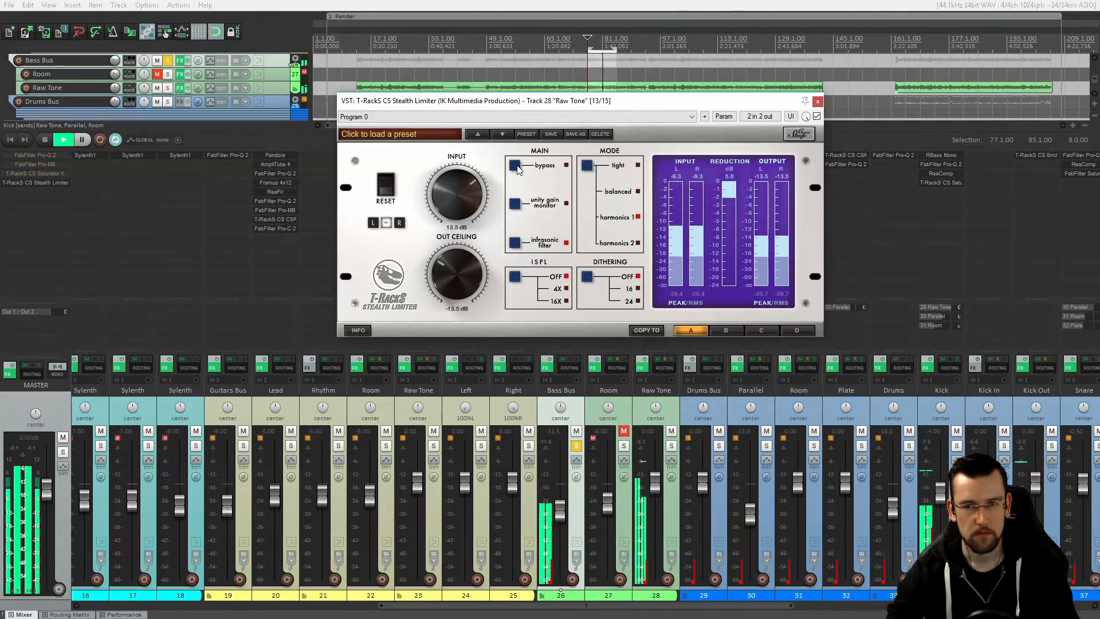
pyautogui.press('space')
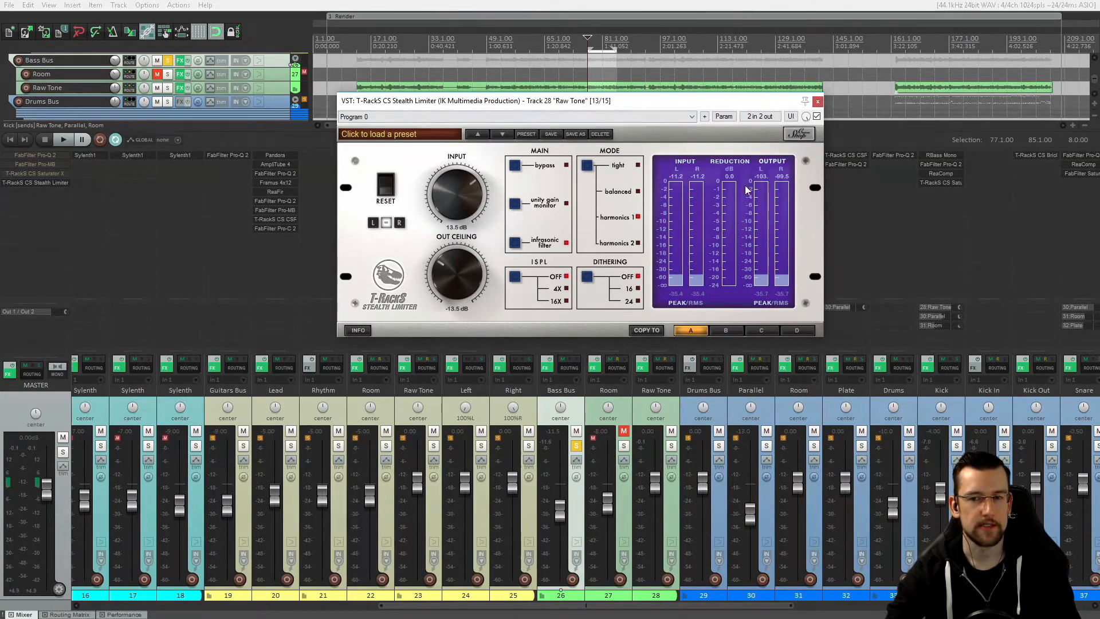
pyautogui.click(817, 103)
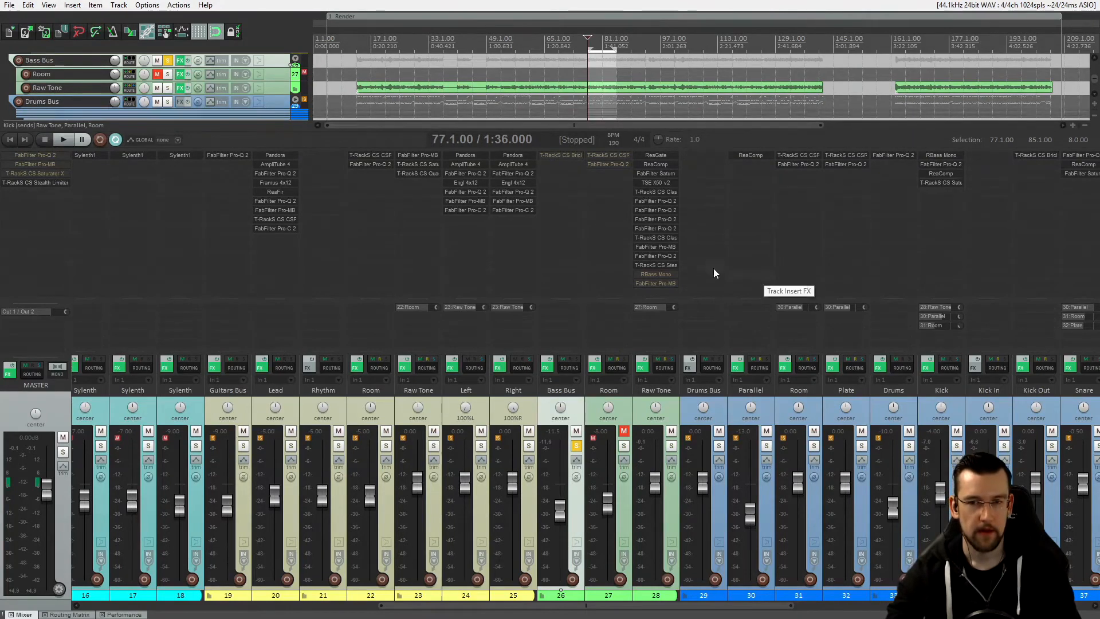
# - Enable RBass Mono on Raw Tone and open its settings
pyautogui.keyDown('shift'); pyautogui.click(650, 273); pyautogui.keyUp('shift')
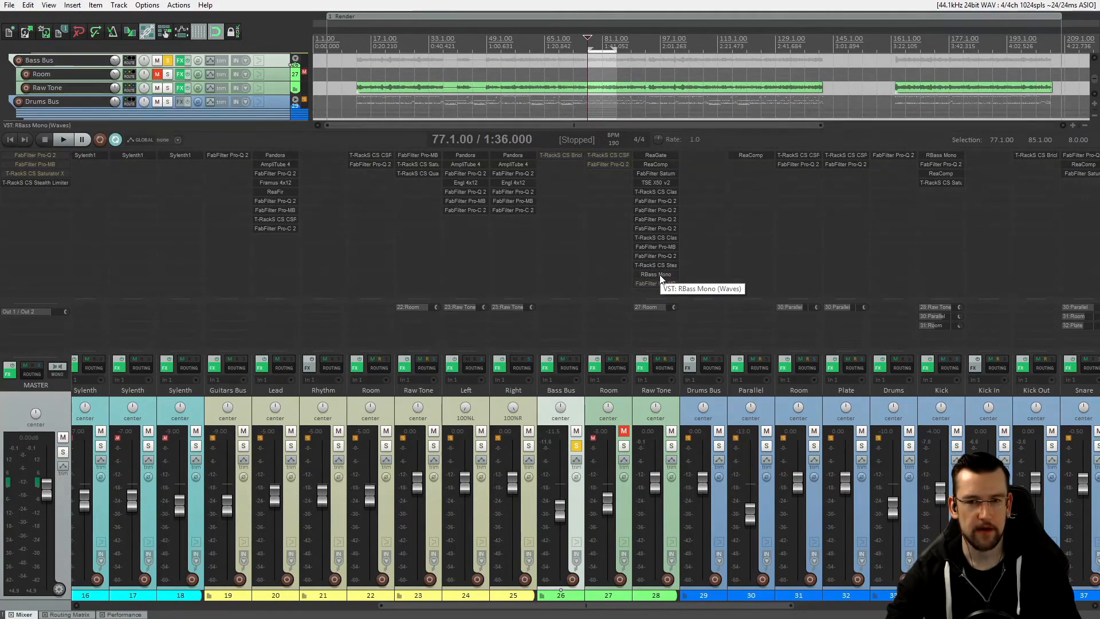
pyautogui.click(655, 273)
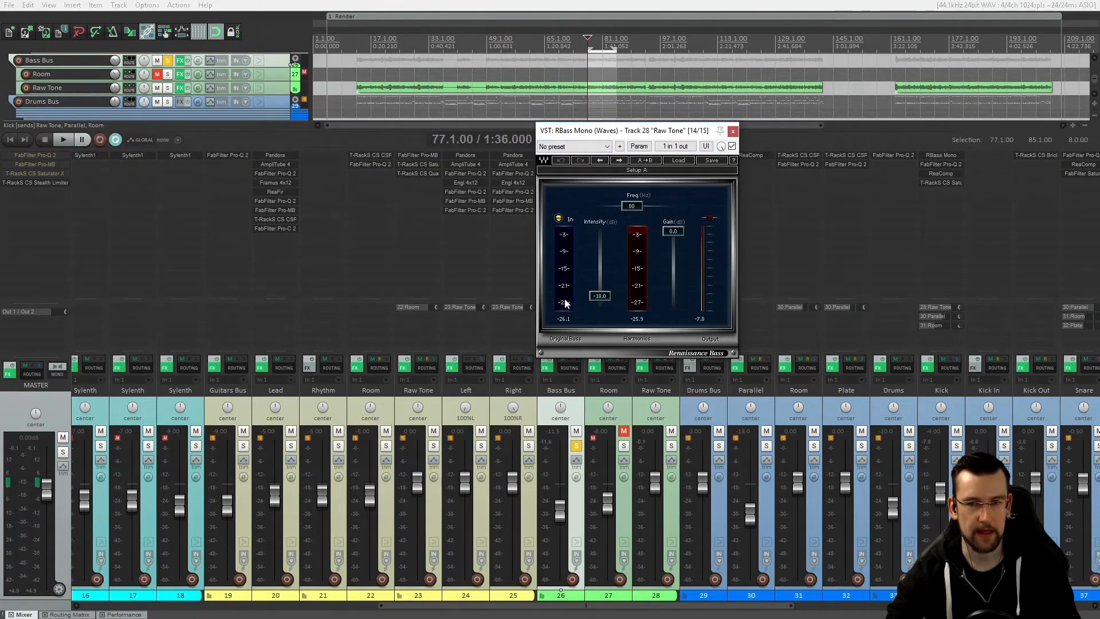
pyautogui.moveTo(634, 131); pyautogui.dragTo(602, 134)
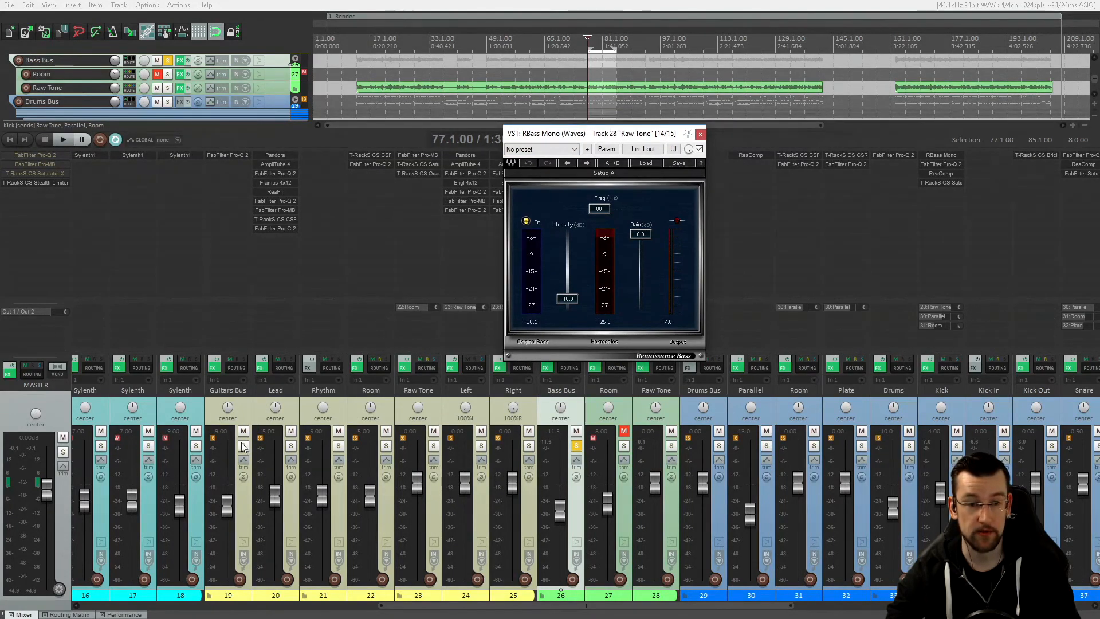
# - Solo the Guitars Bus and Drums Bus with the bass, play the loop with RBass Mono active and bypassed, then stop
pyautogui.click(243, 445)
pyautogui.click(718, 446)
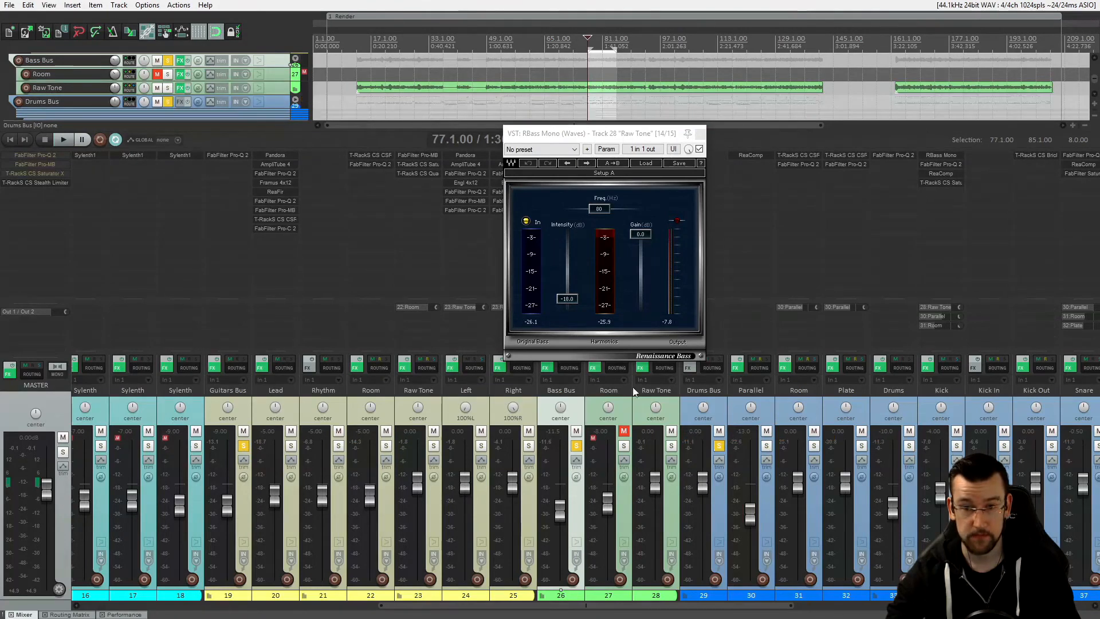
pyautogui.press('space')
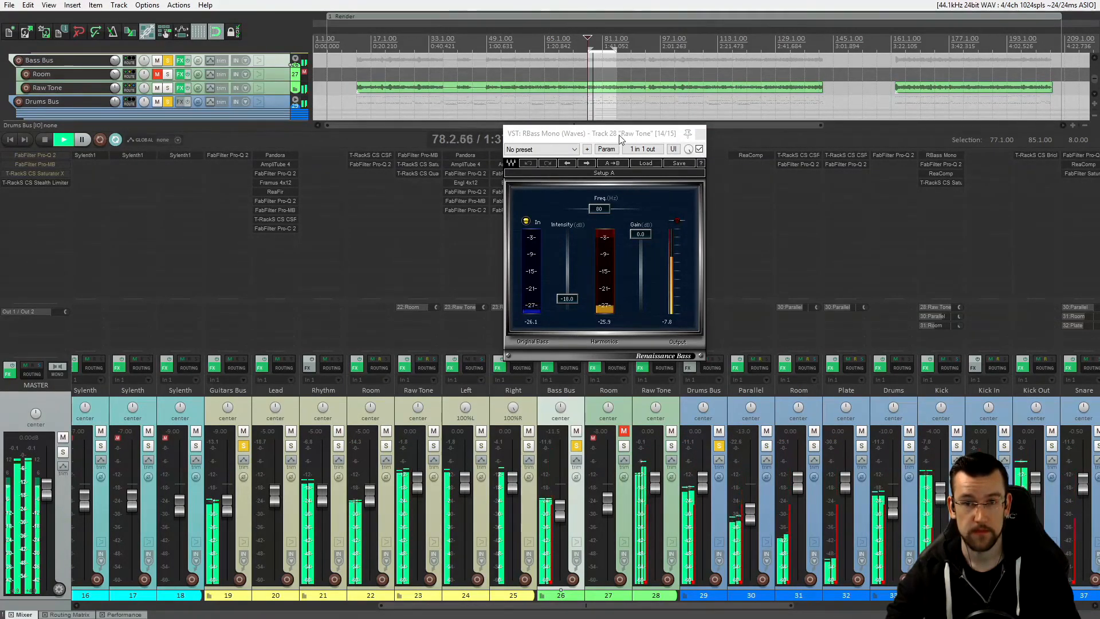
pyautogui.moveTo(659, 133); pyautogui.dragTo(630, 150)
pyautogui.click(671, 166)
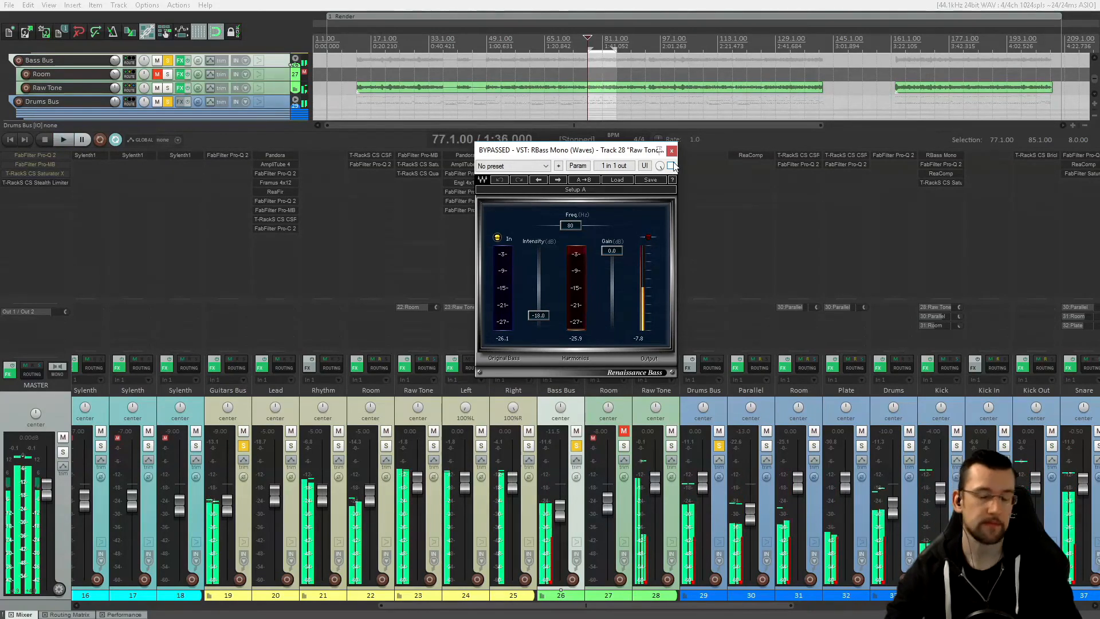
pyautogui.press('space')
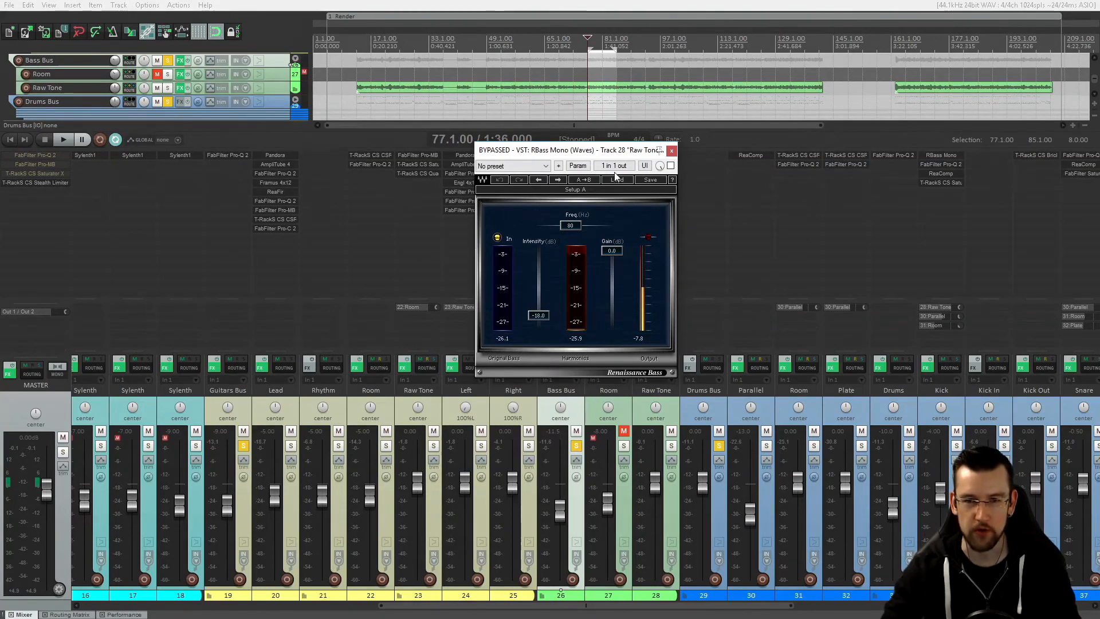
# - Reactivate RBass Mono and unsolo the Drums Bus and Guitars Bus
pyautogui.moveTo(603, 151); pyautogui.dragTo(541, 183)
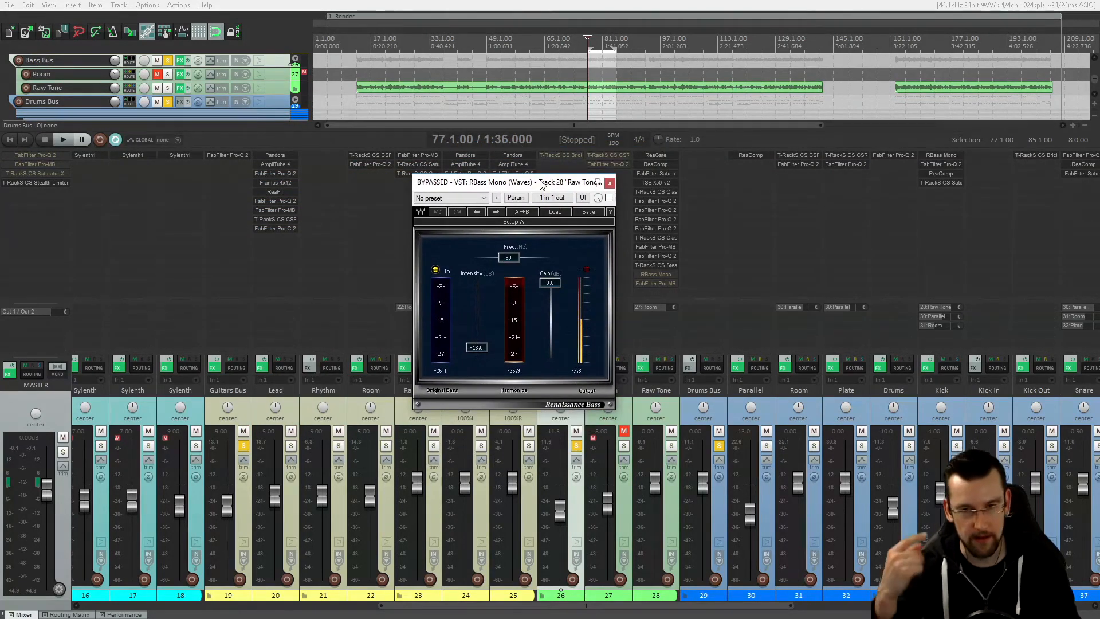
pyautogui.click(608, 198)
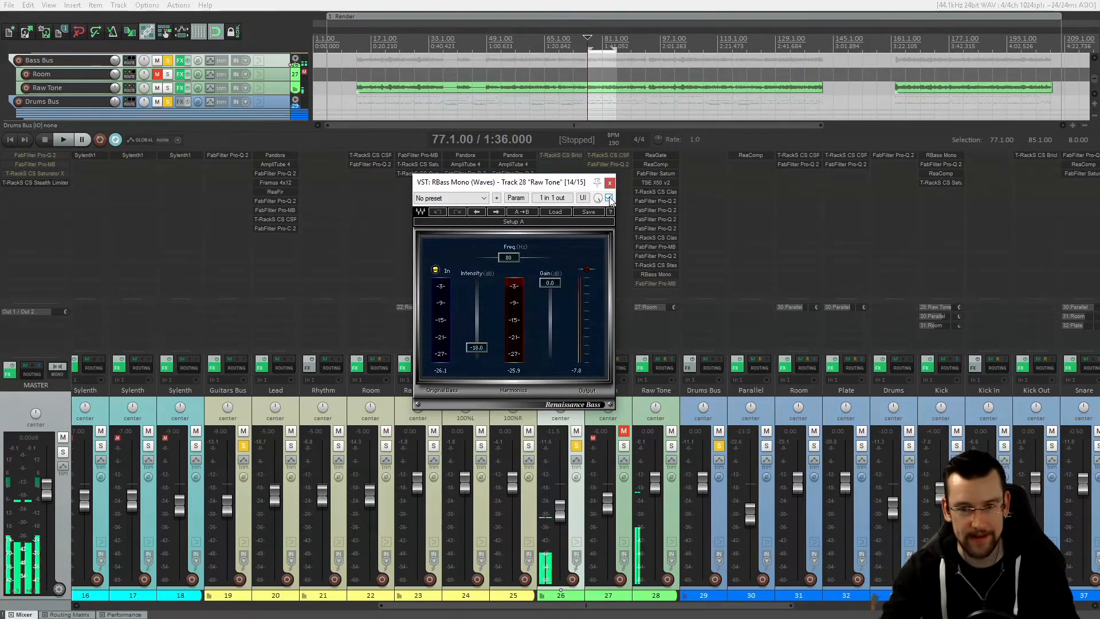
pyautogui.click(718, 445)
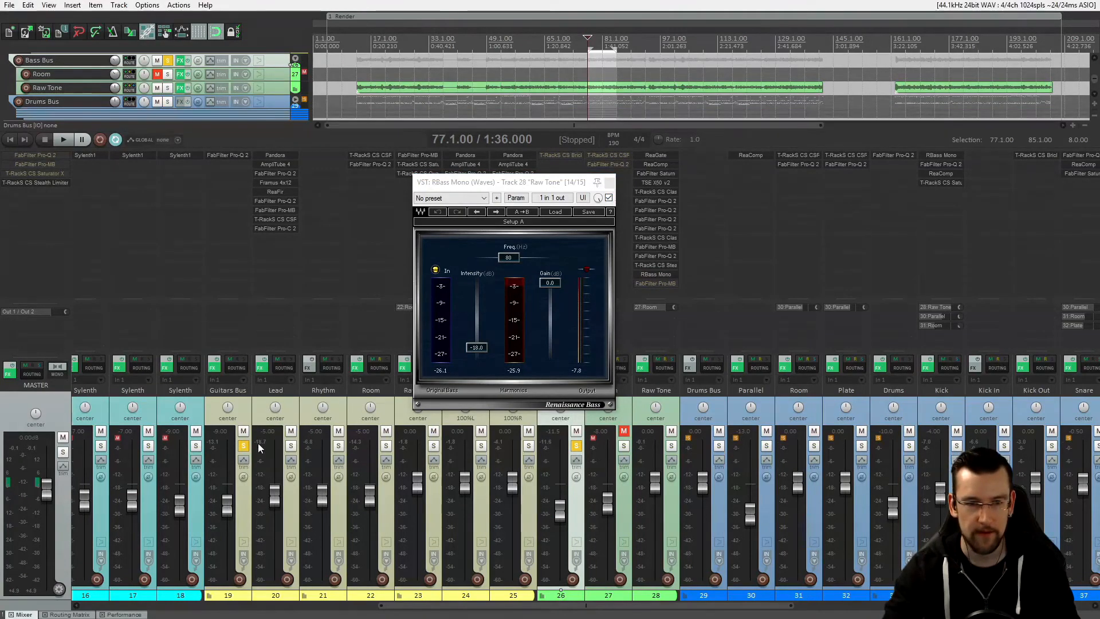
pyautogui.click(243, 445)
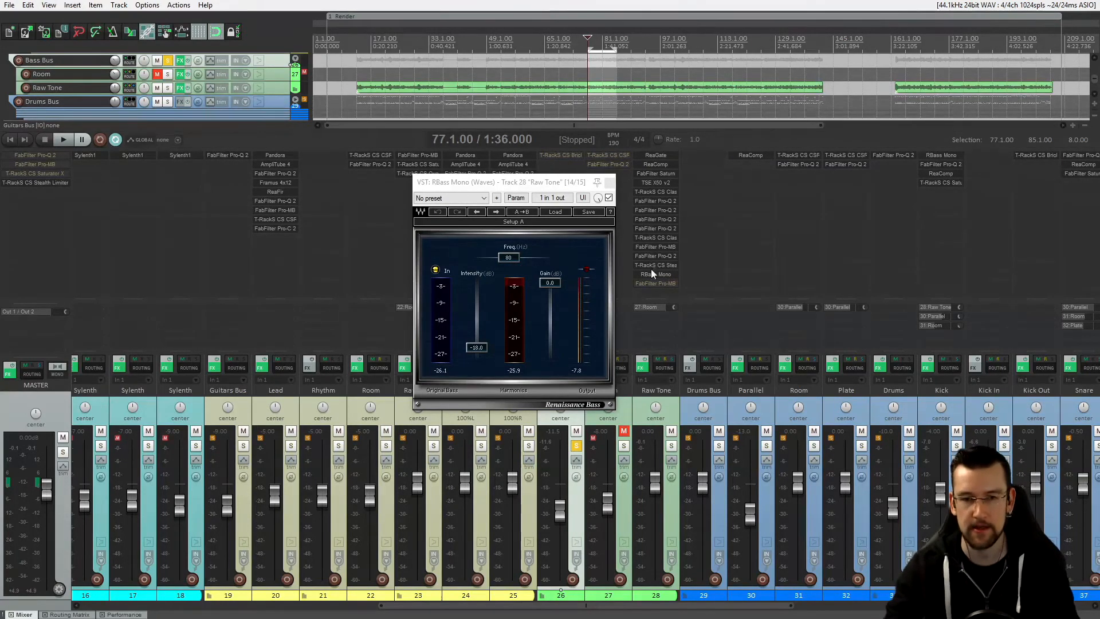
pyautogui.moveTo(540, 191); pyautogui.dragTo(600, 211)
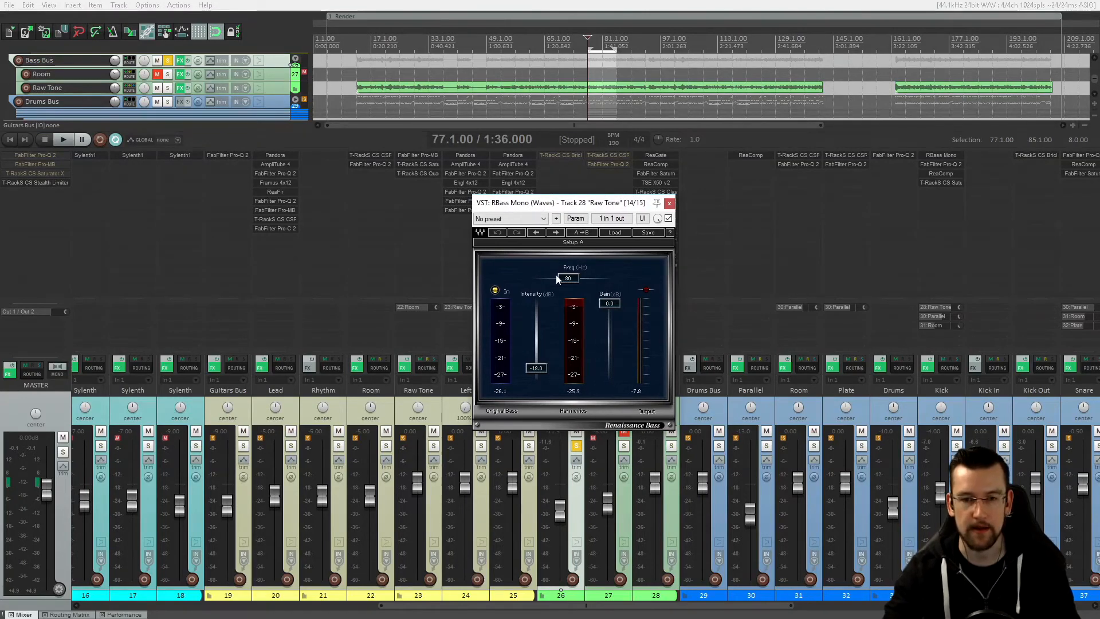
# - Audition higher RBass Mono intensity on the soloed bass, then stop playback and return the intensity to -18.0 dB
pyautogui.press('space')
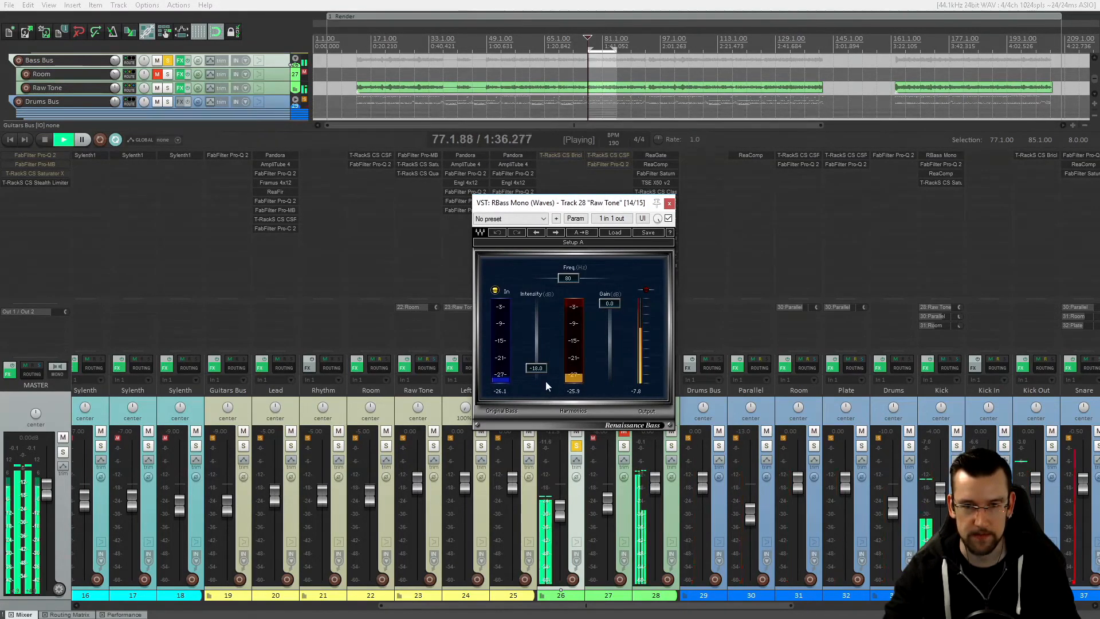
pyautogui.moveTo(538, 369)
pyautogui.mouseDown()
pyautogui.moveTo(537, 338)
pyautogui.moveTo(537, 366)
pyautogui.mouseUp()
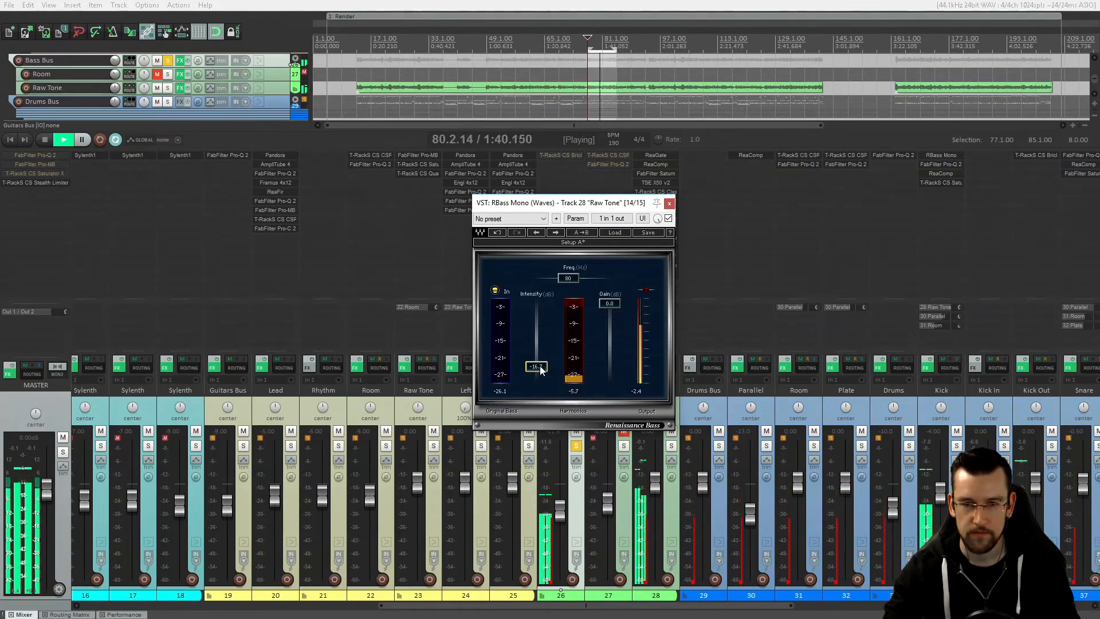
pyautogui.press('space')
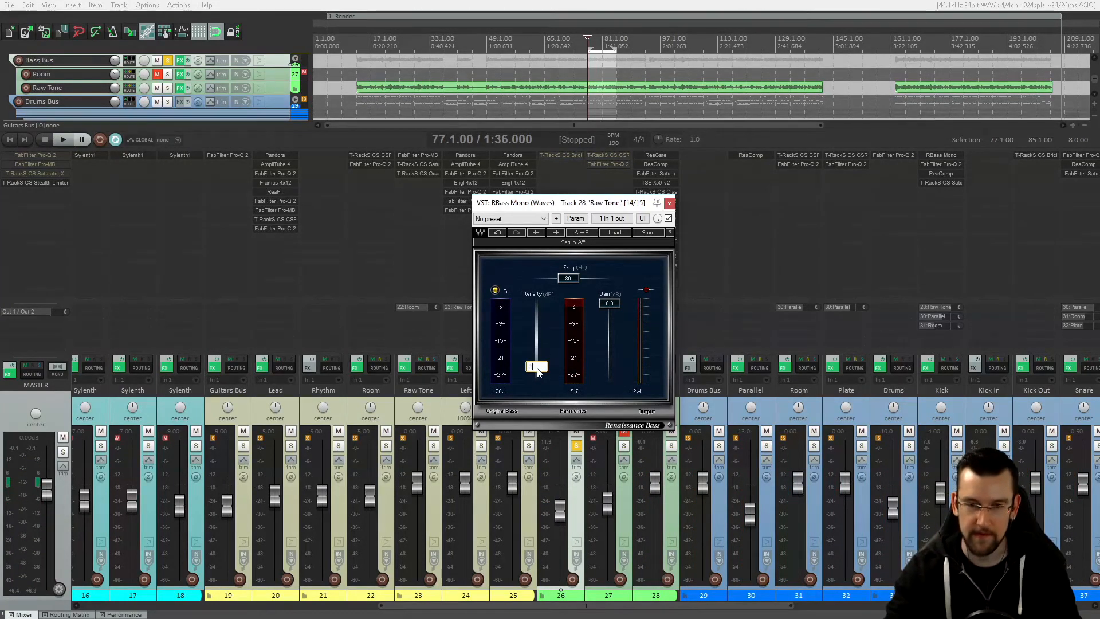
pyautogui.moveTo(566, 204); pyautogui.dragTo(529, 186)
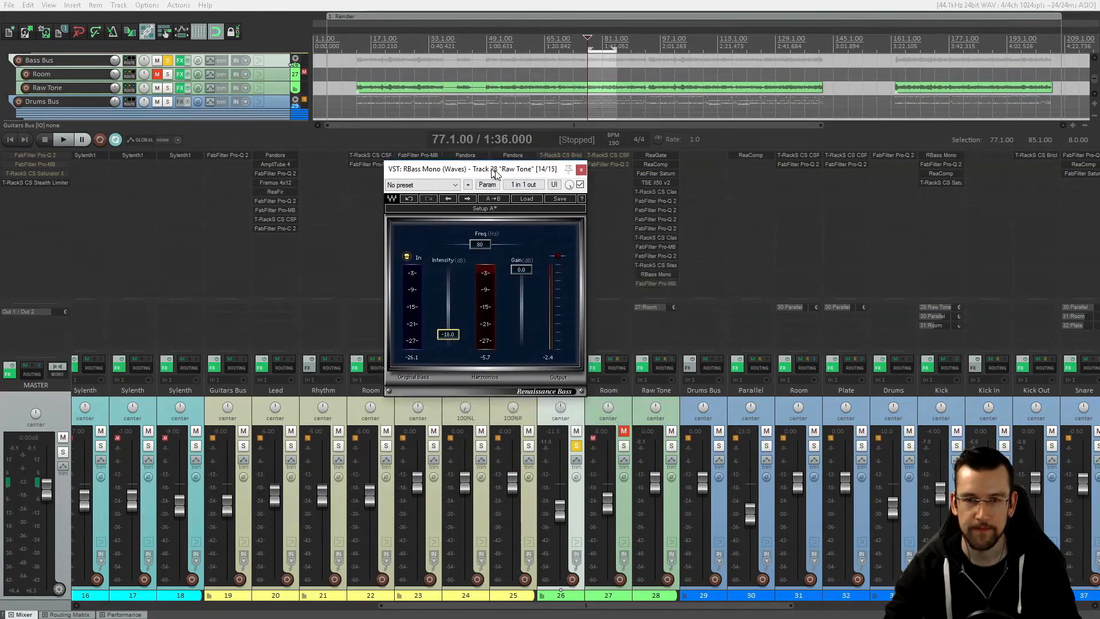
# - Loop the soloed bass while comparing RBass Mono active and bypassed, leaving it active
pyautogui.press('space')
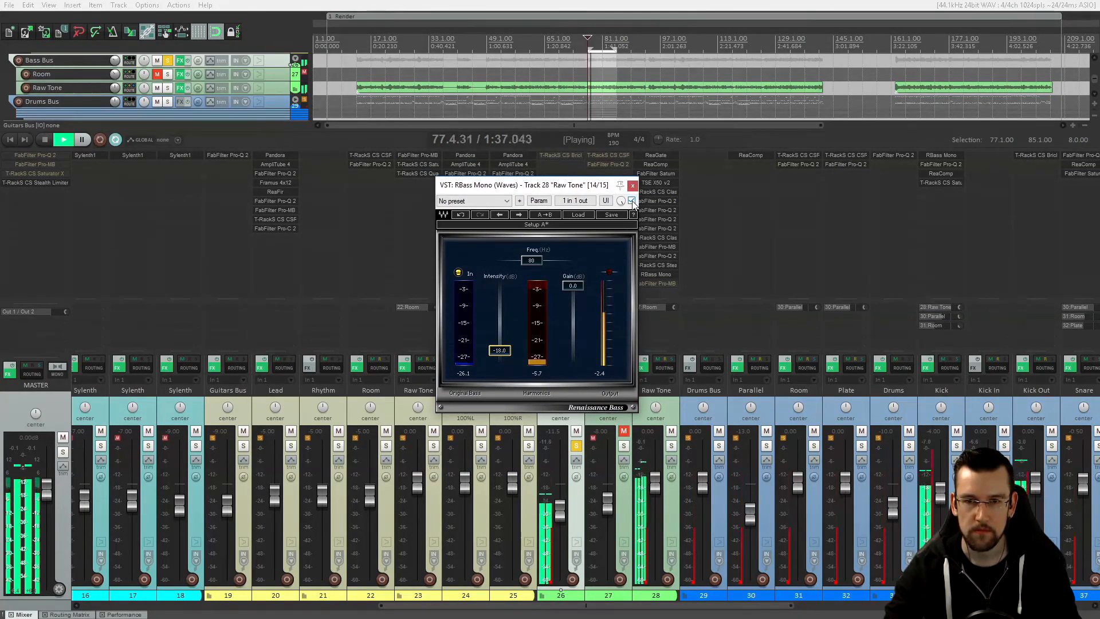
pyautogui.click(632, 200)
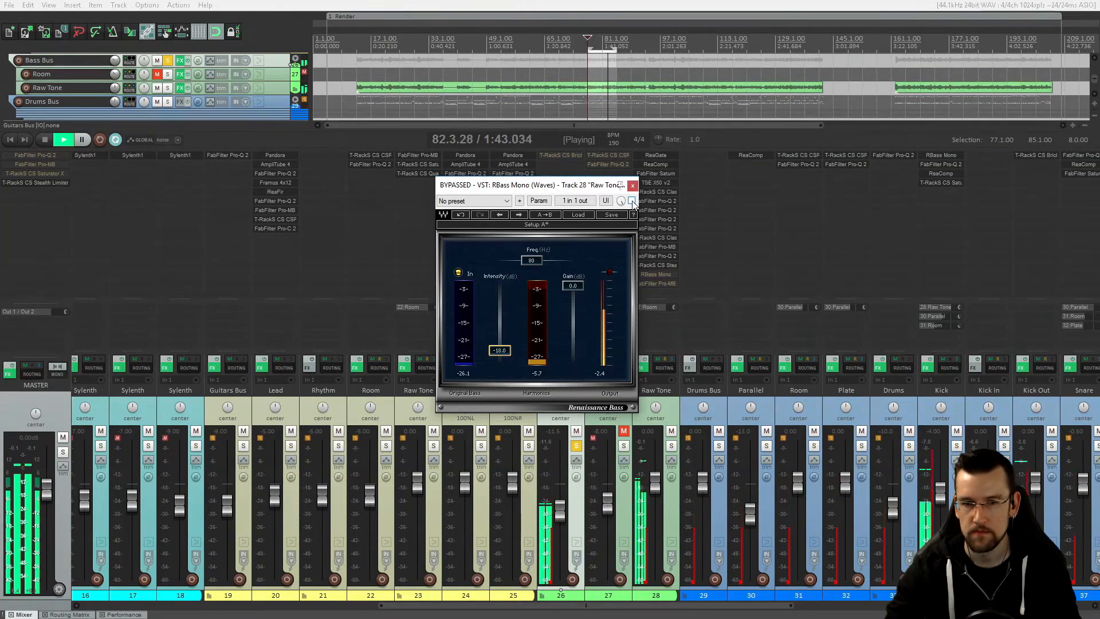
pyautogui.click(631, 200)
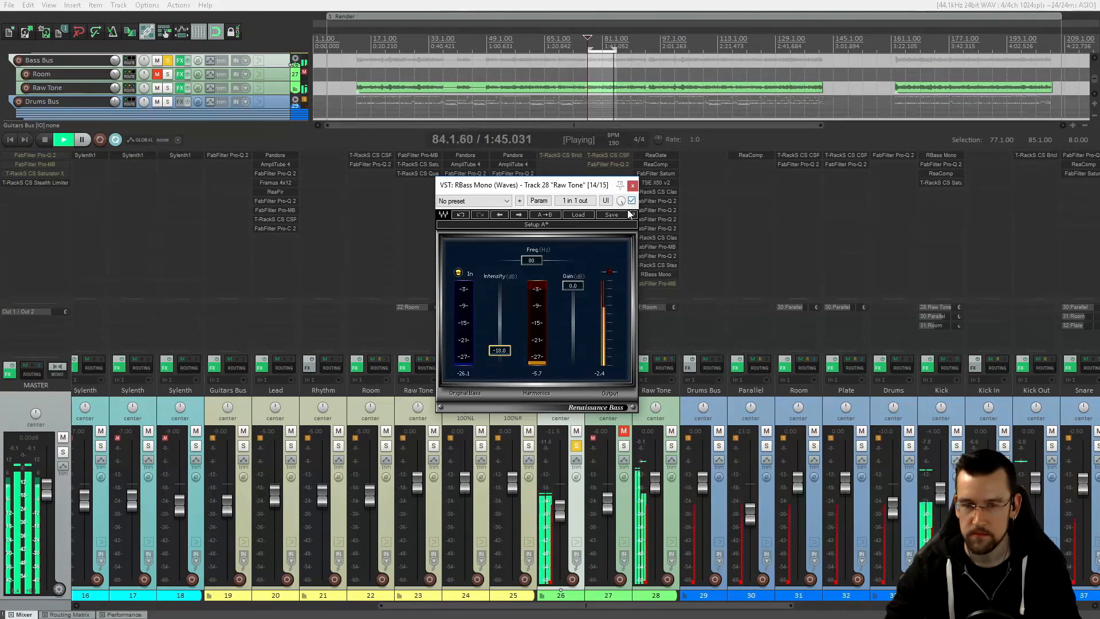
# - Solo the Guitars Bus and Drums Bus, compare RBass Mono bypassed and active in the mix, then stop and close it
pyautogui.click(243, 446)
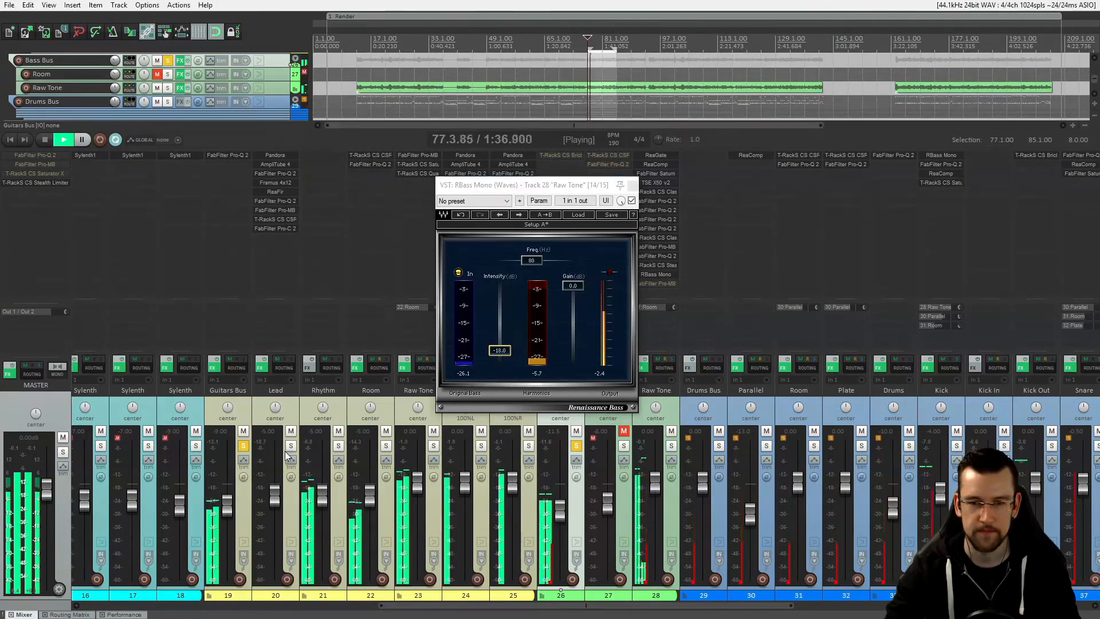
pyautogui.click(719, 445)
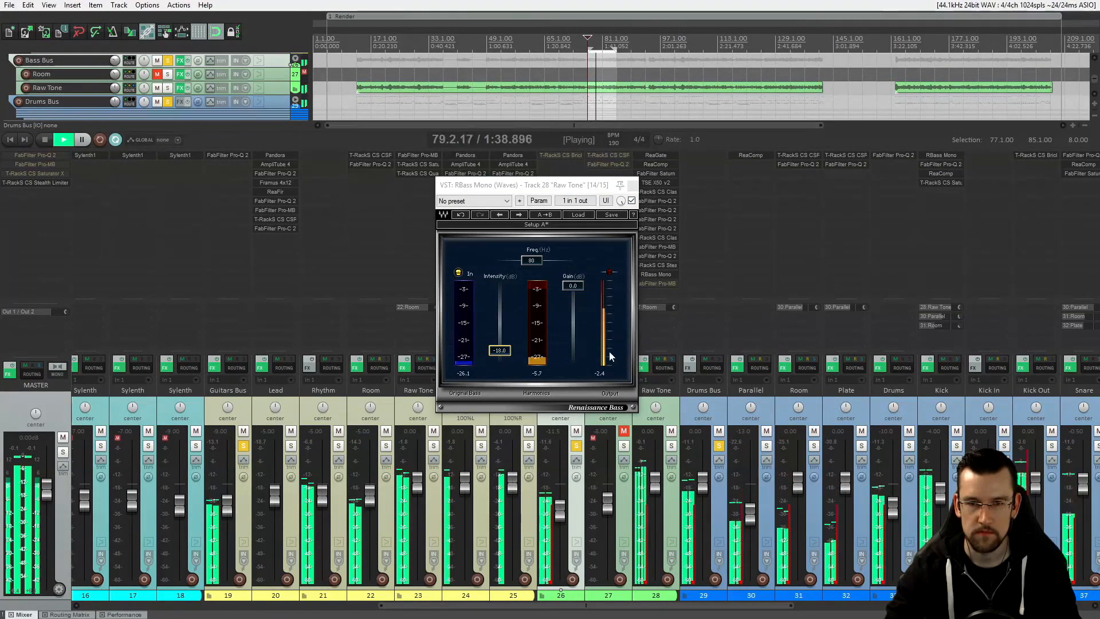
pyautogui.click(631, 200)
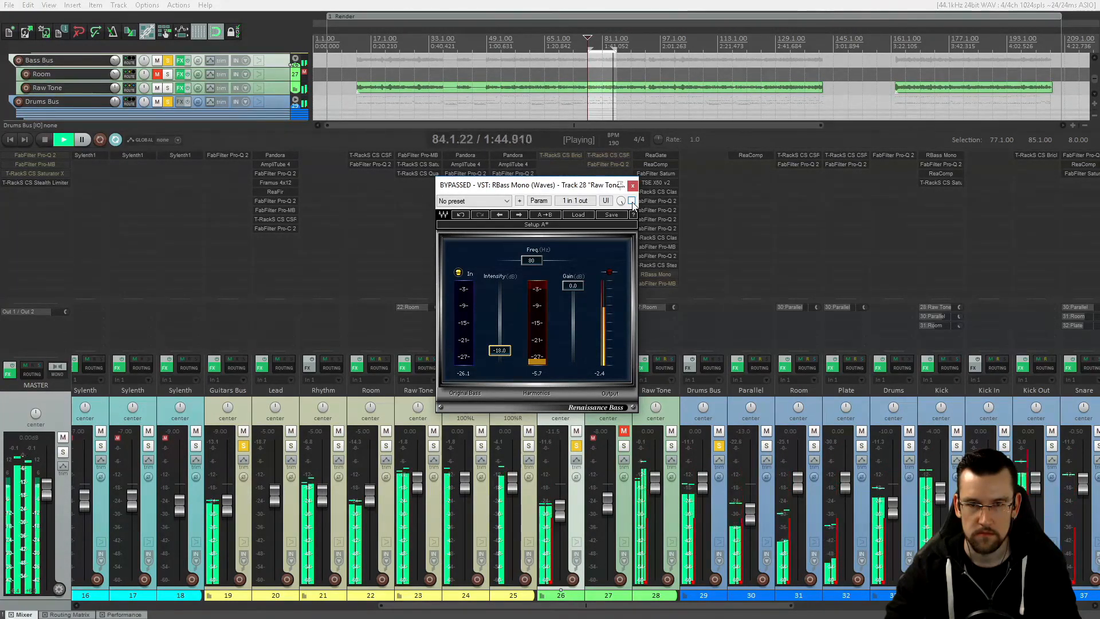
pyautogui.click(632, 201)
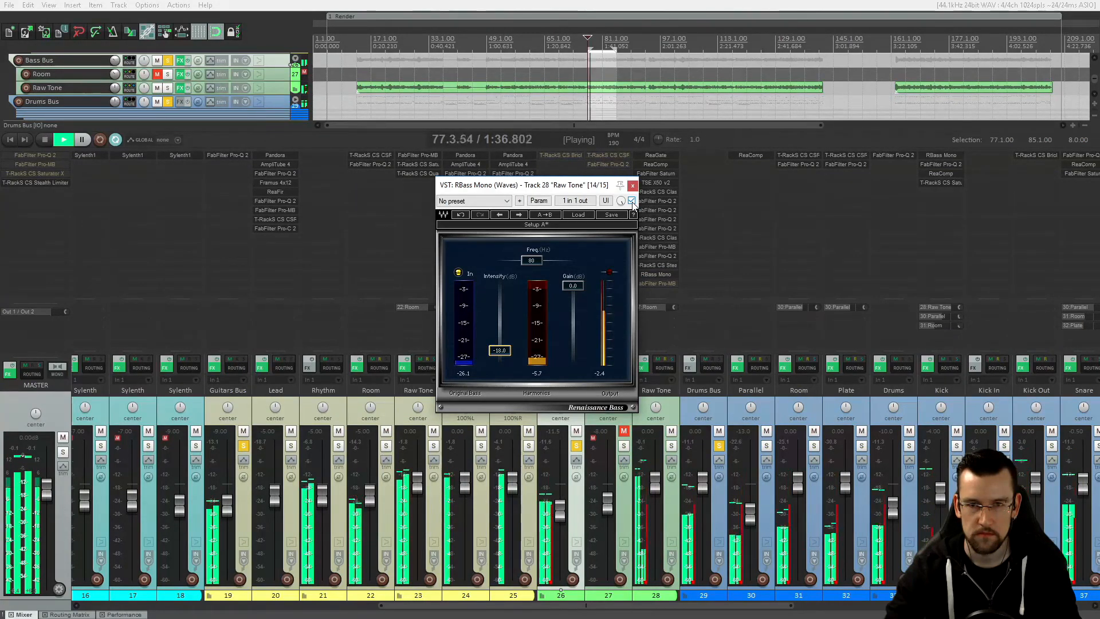
pyautogui.press('space')
pyautogui.click(632, 185)
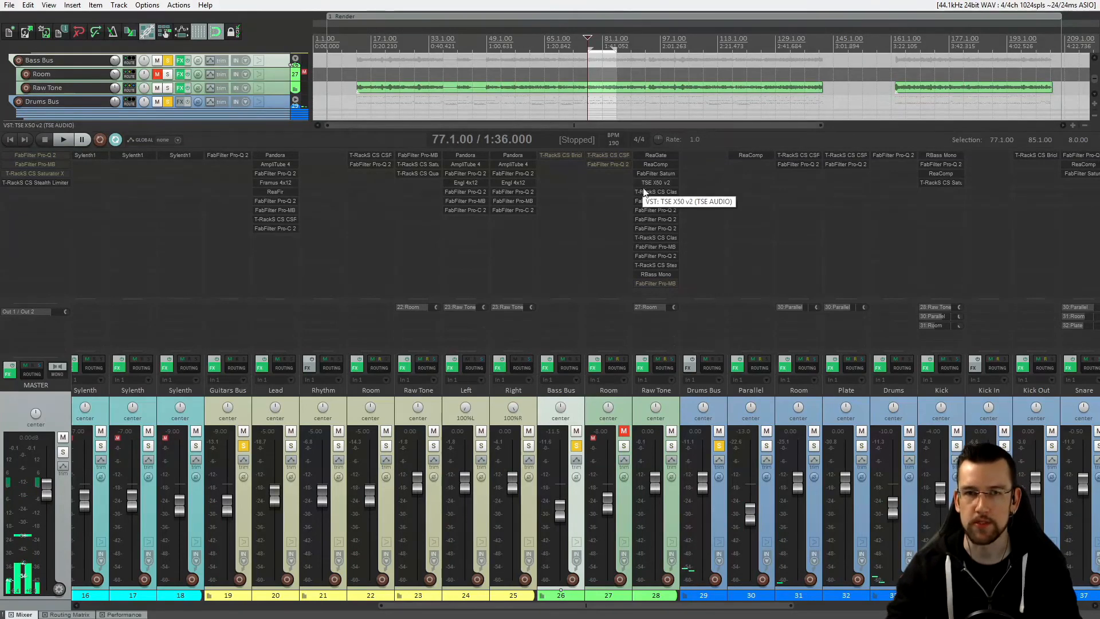
# - Enable the final FabFilter Pro-MB on the Raw Tone track and briefly play the bass, guitars and drums with it
pyautogui.click(650, 284)
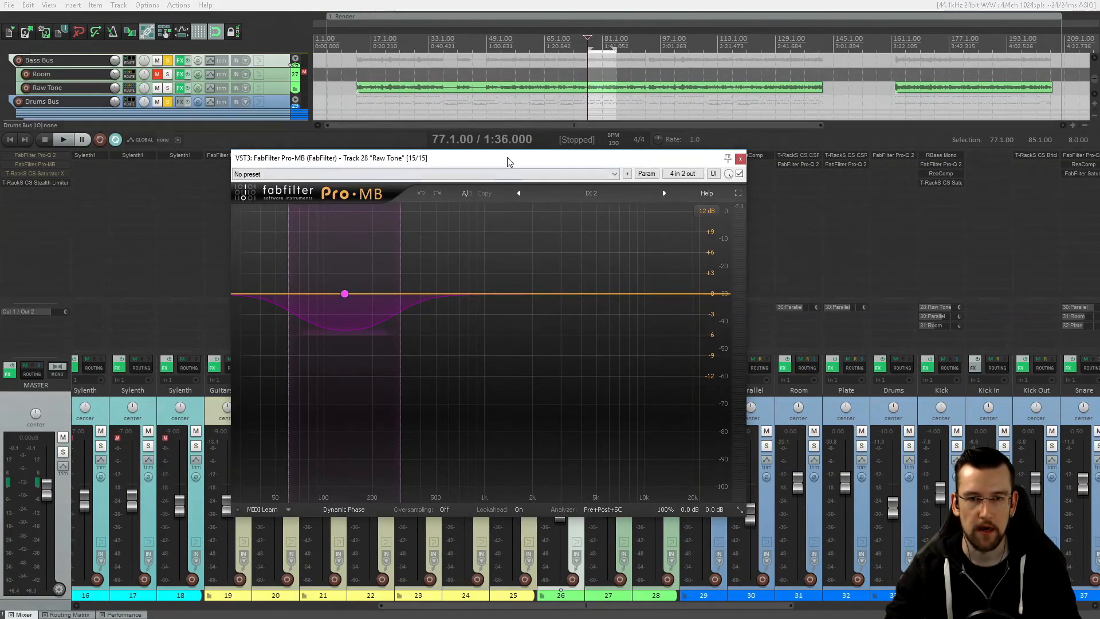
pyautogui.moveTo(510, 160); pyautogui.dragTo(591, 138)
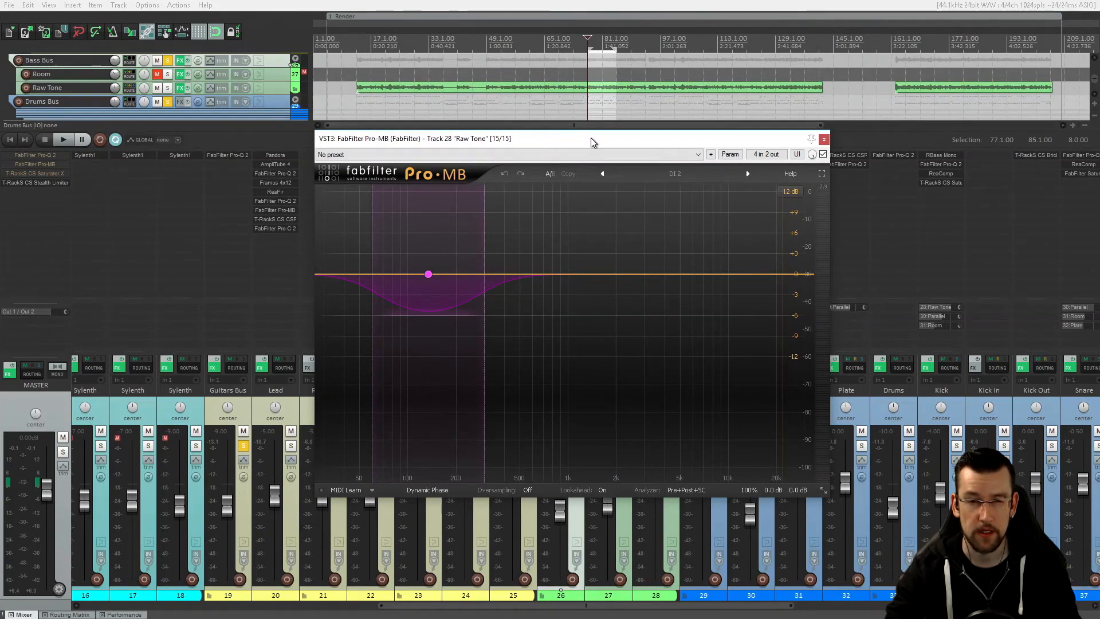
pyautogui.moveTo(590, 138); pyautogui.dragTo(591, 137)
pyautogui.press('space')
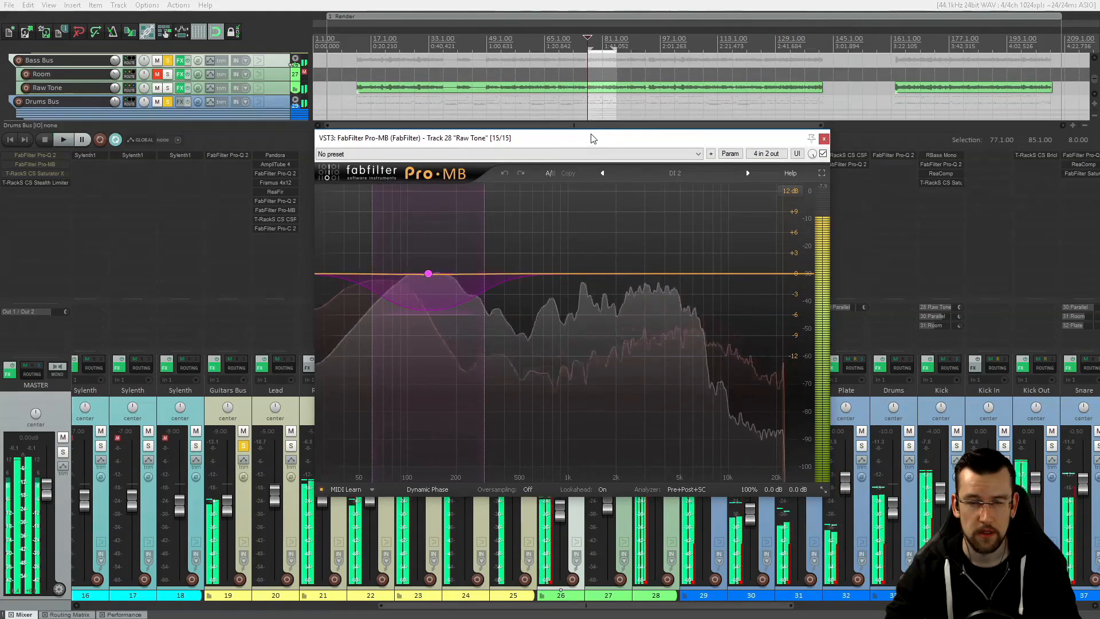
pyautogui.press('space')
# - Check the earlier Pro-MB in slot 11 of the Raw Tone chain against the final one, and delete the earlier instance
pyautogui.moveTo(591, 137); pyautogui.dragTo(593, 347)
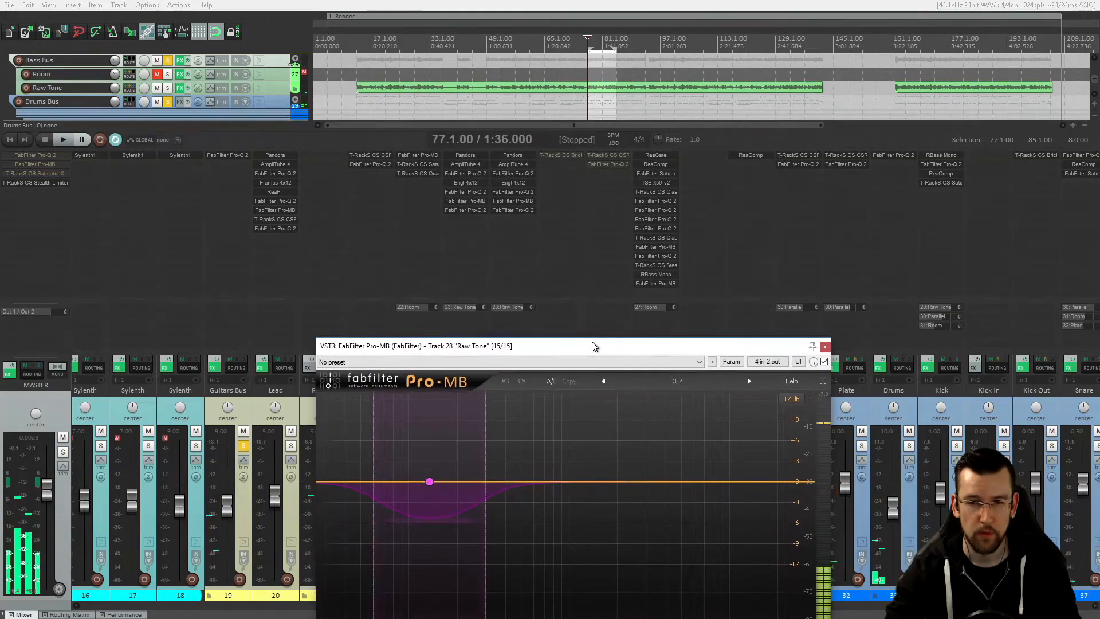
pyautogui.click(658, 249)
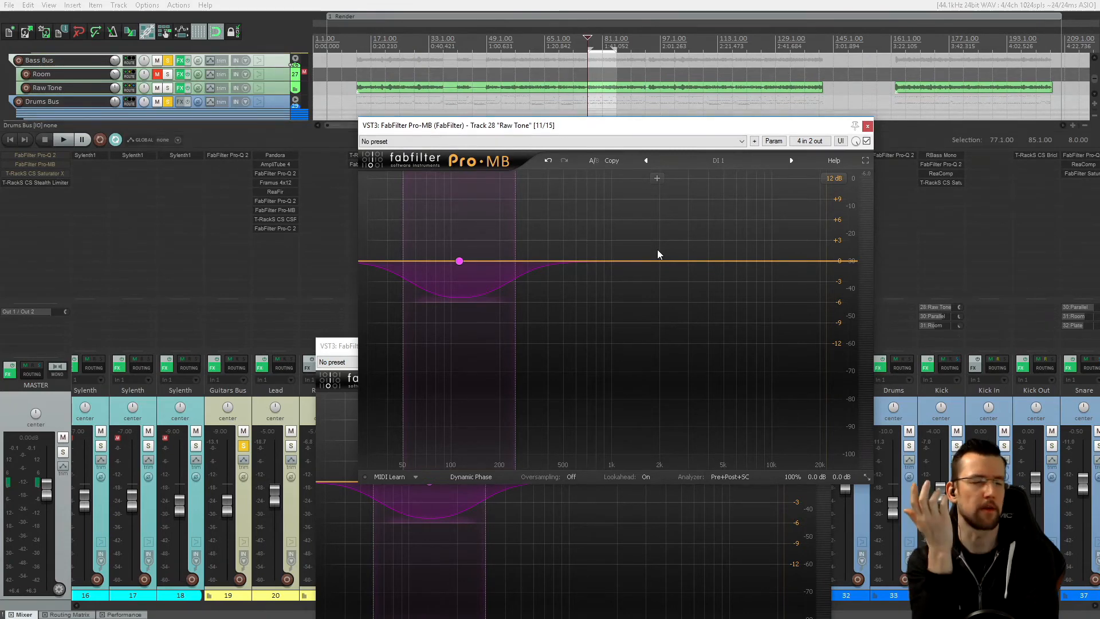
pyautogui.click(867, 125)
pyautogui.moveTo(583, 349); pyautogui.dragTo(567, 118)
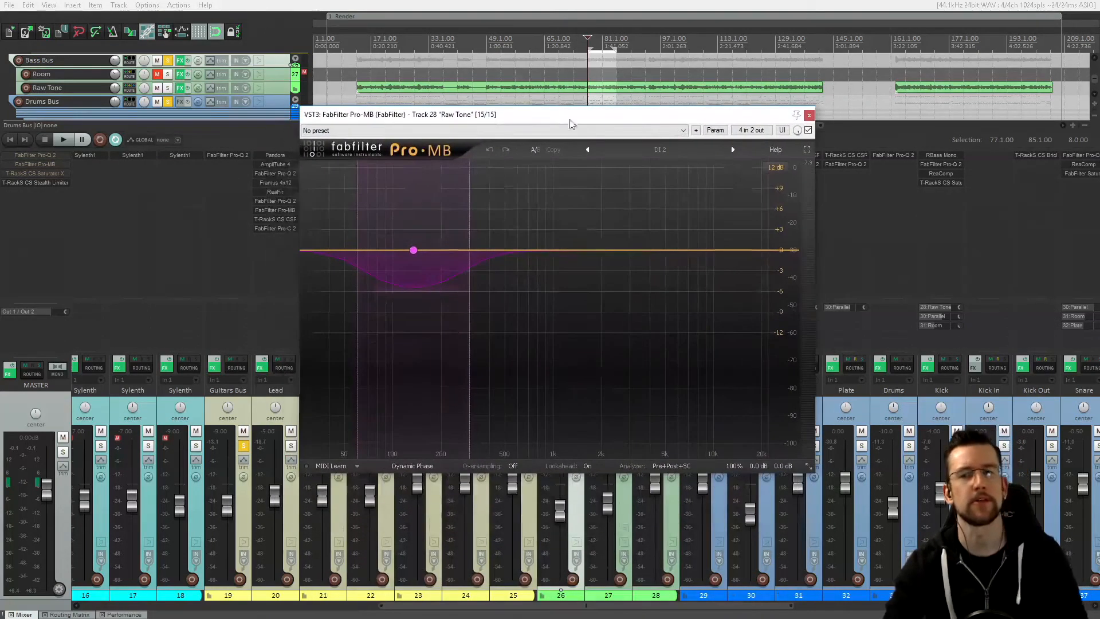
pyautogui.click(809, 116)
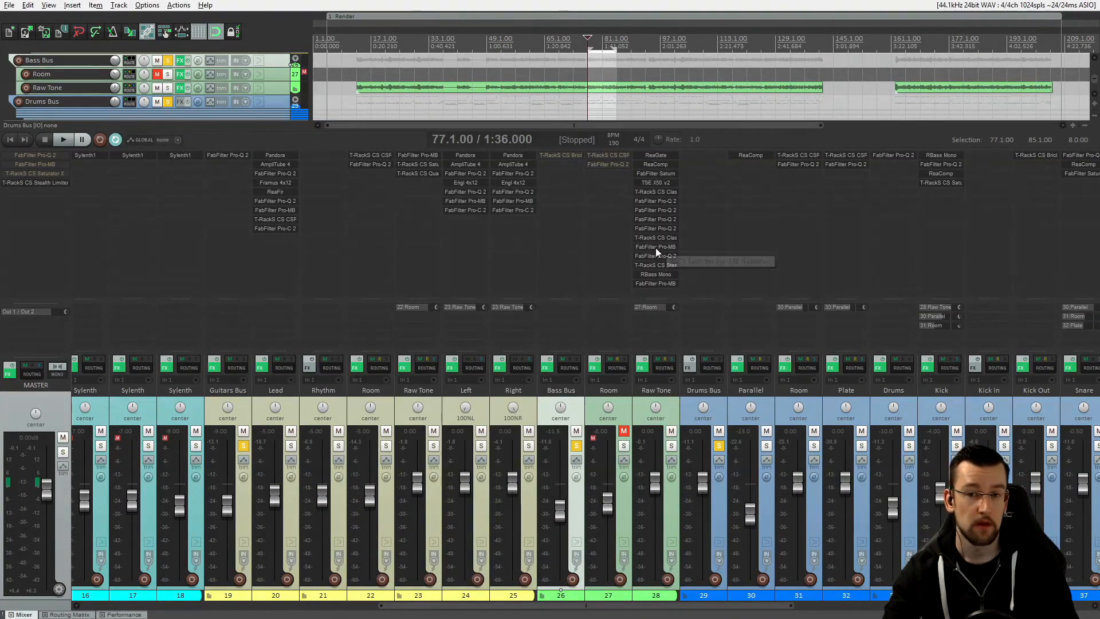
pyautogui.keyDown('alt'); pyautogui.click(656, 247); pyautogui.keyUp('alt')
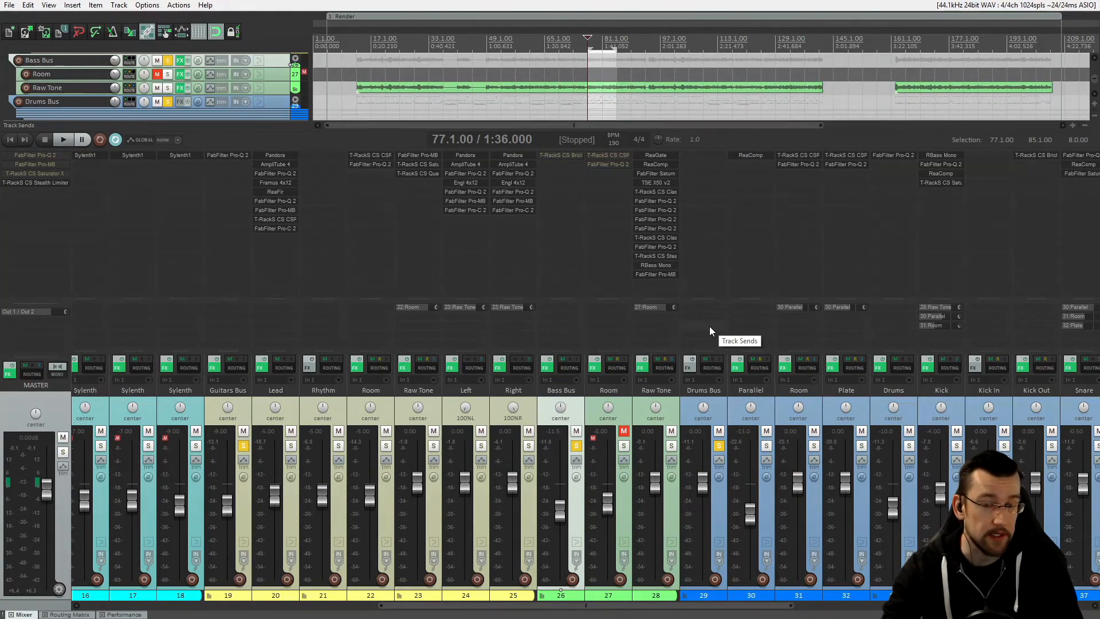
# - Examine the band and high crossover of the remaining Pro-MB on the Raw Tone track, and close it
pyautogui.click(653, 274)
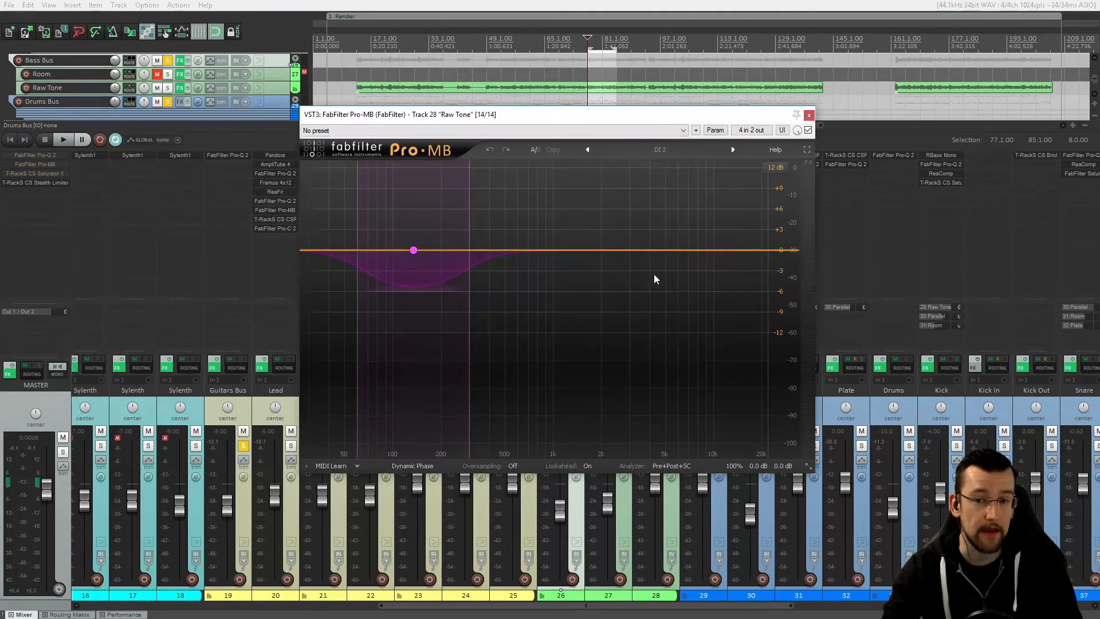
pyautogui.click(809, 115)
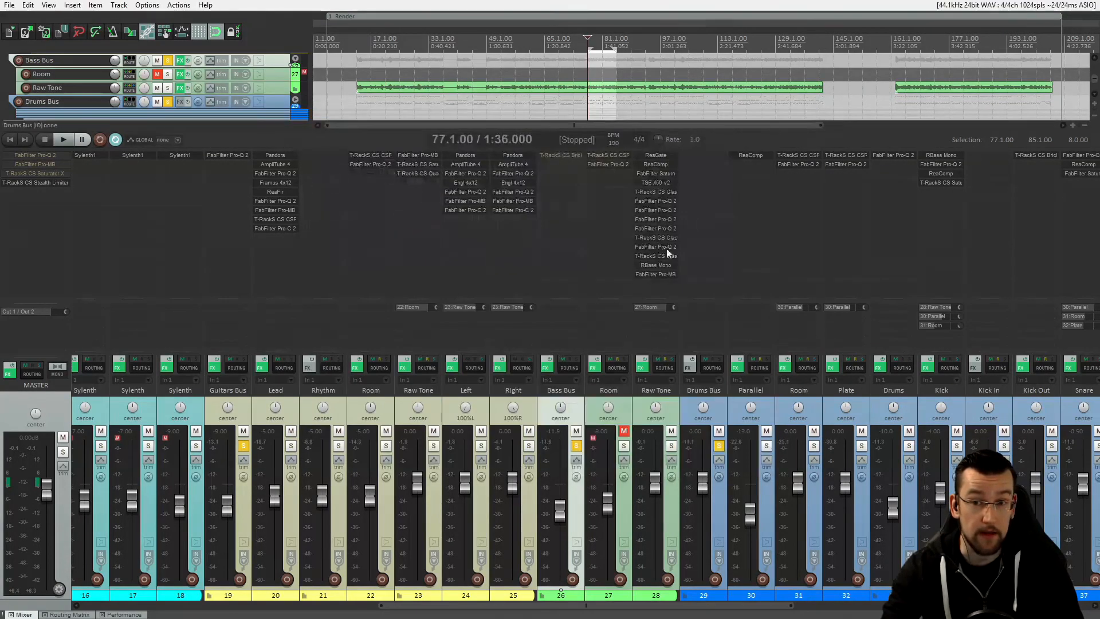
pyautogui.click(659, 274)
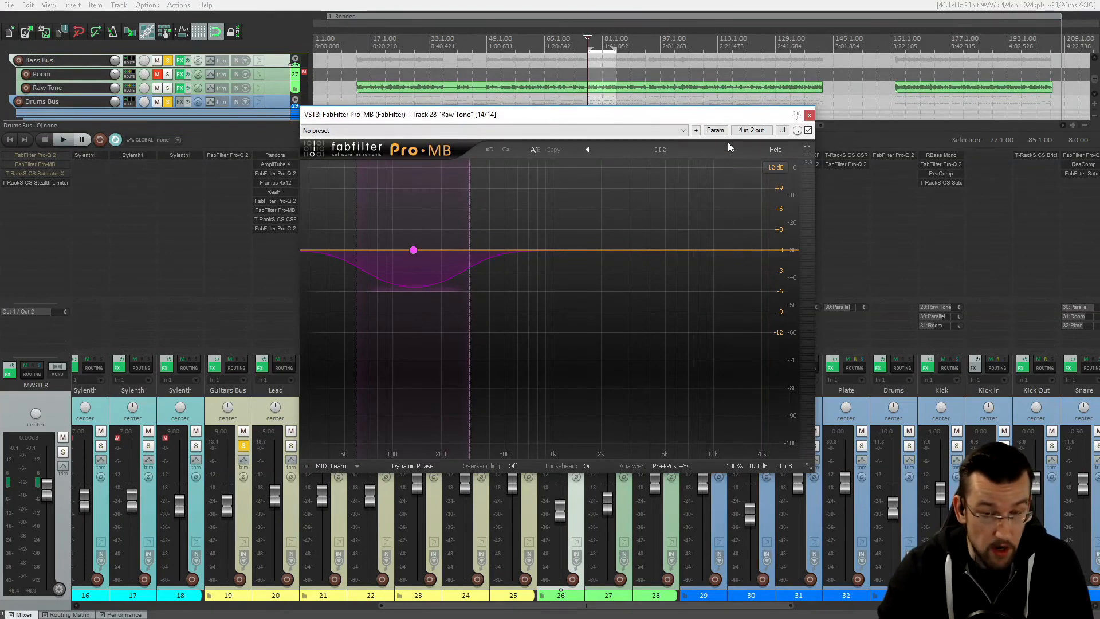
pyautogui.moveTo(404, 257)
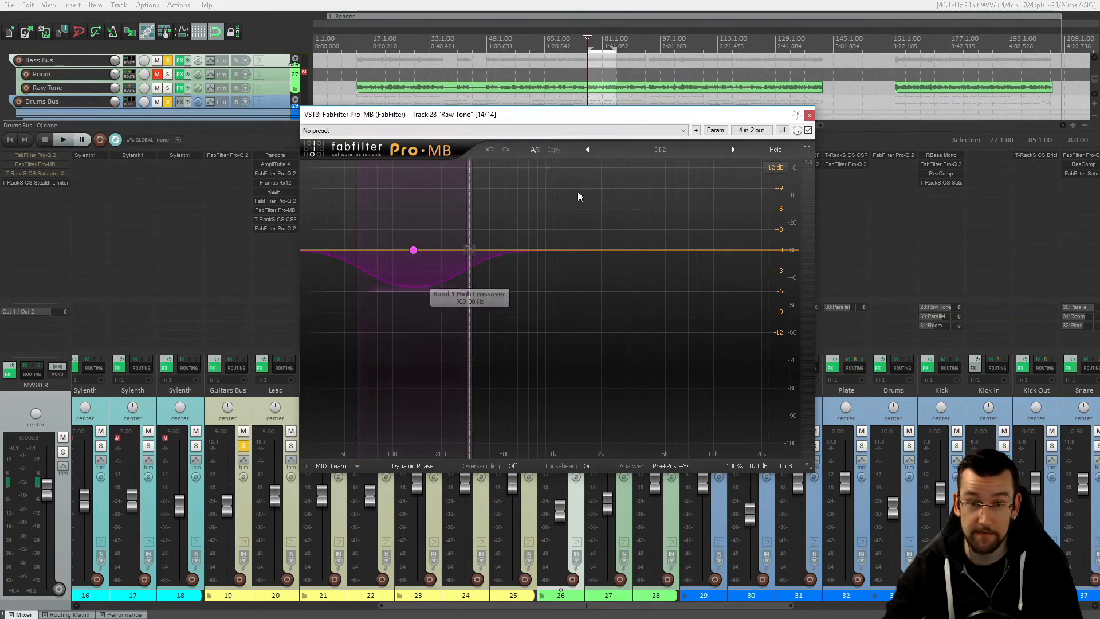
pyautogui.moveTo(586, 116); pyautogui.dragTo(590, 122)
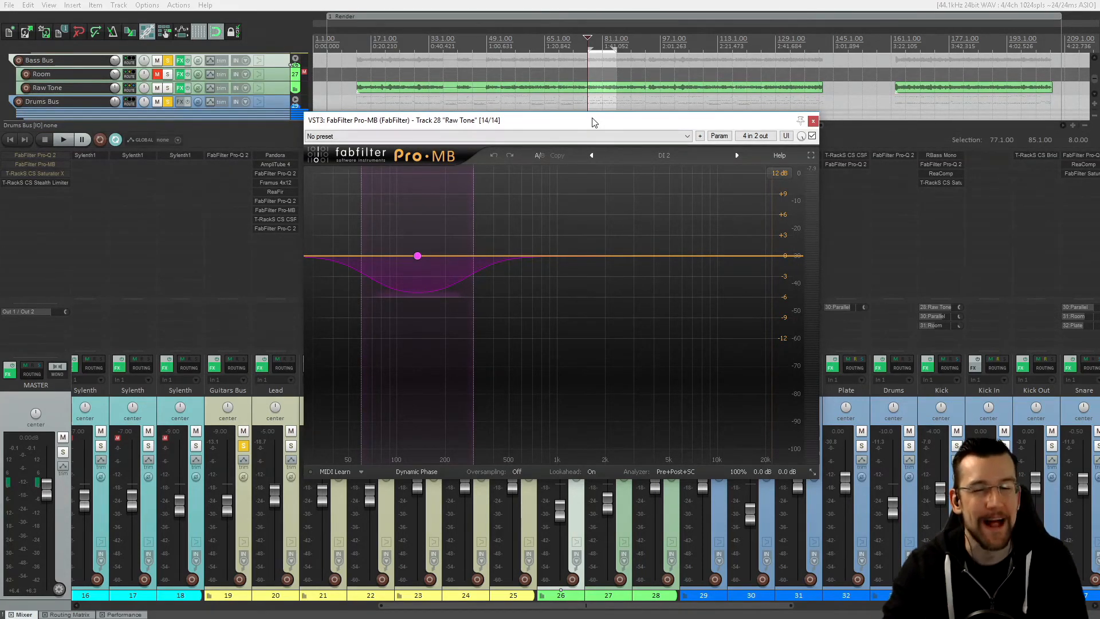
pyautogui.click(813, 121)
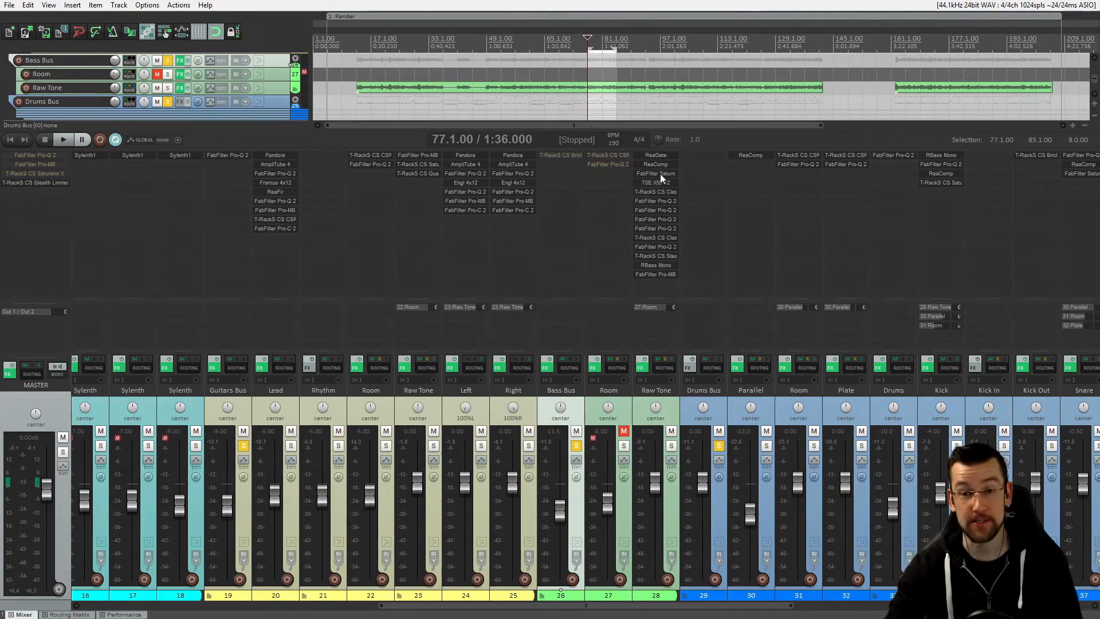
pyautogui.click(656, 275)
pyautogui.click(814, 121)
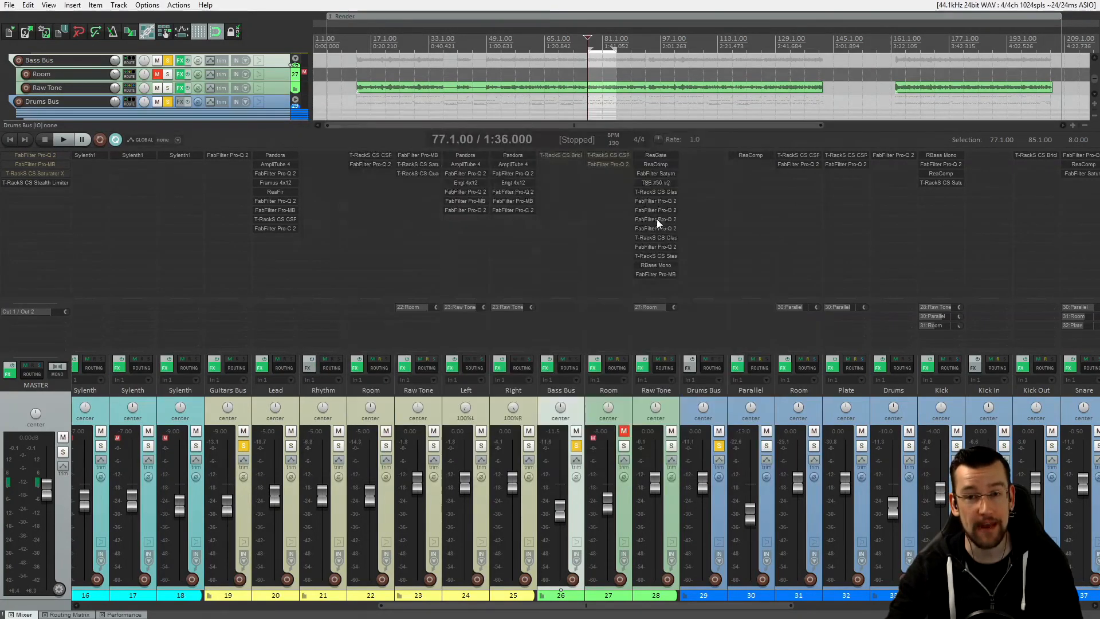
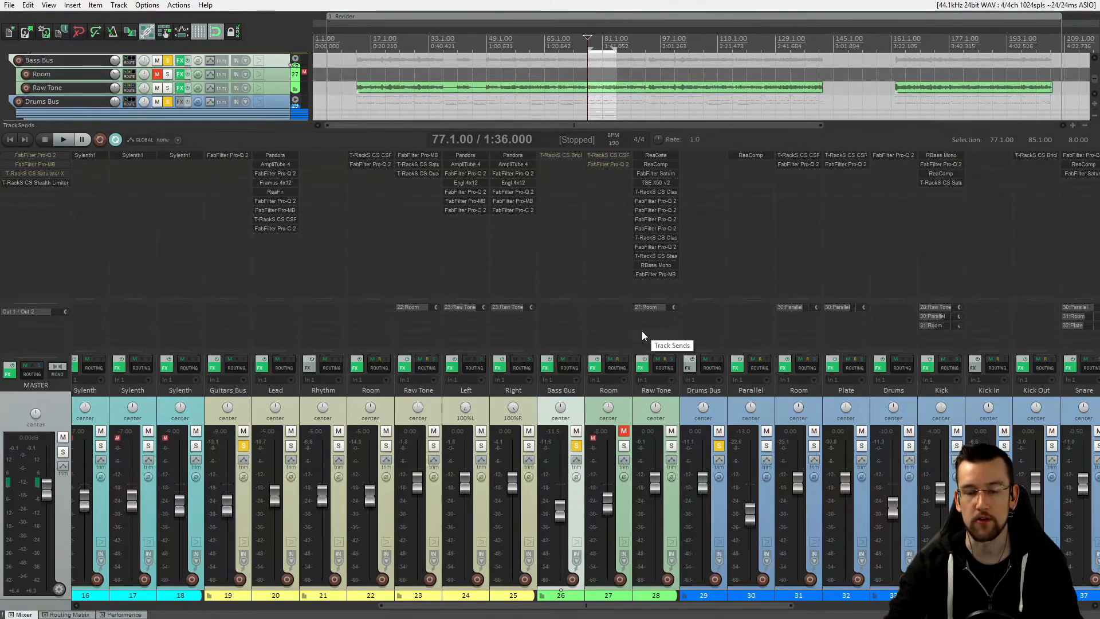
# - Unmute and solo the bass Room track, and unsolo the Bass Bus, Drums Bus and Guitars Bus
pyautogui.click(626, 413)
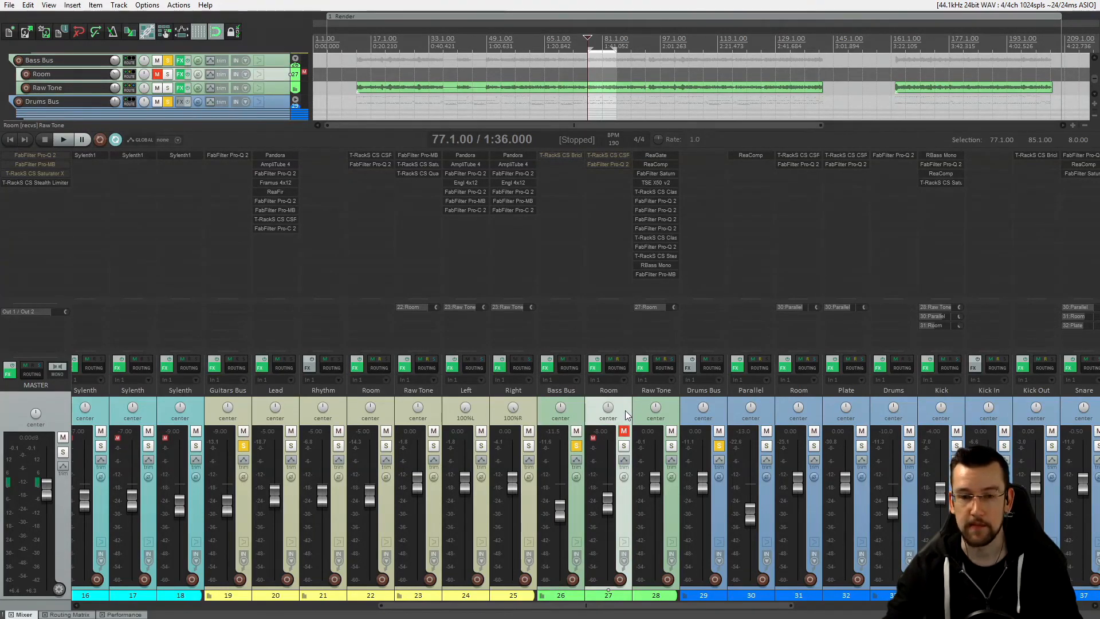
pyautogui.click(637, 403)
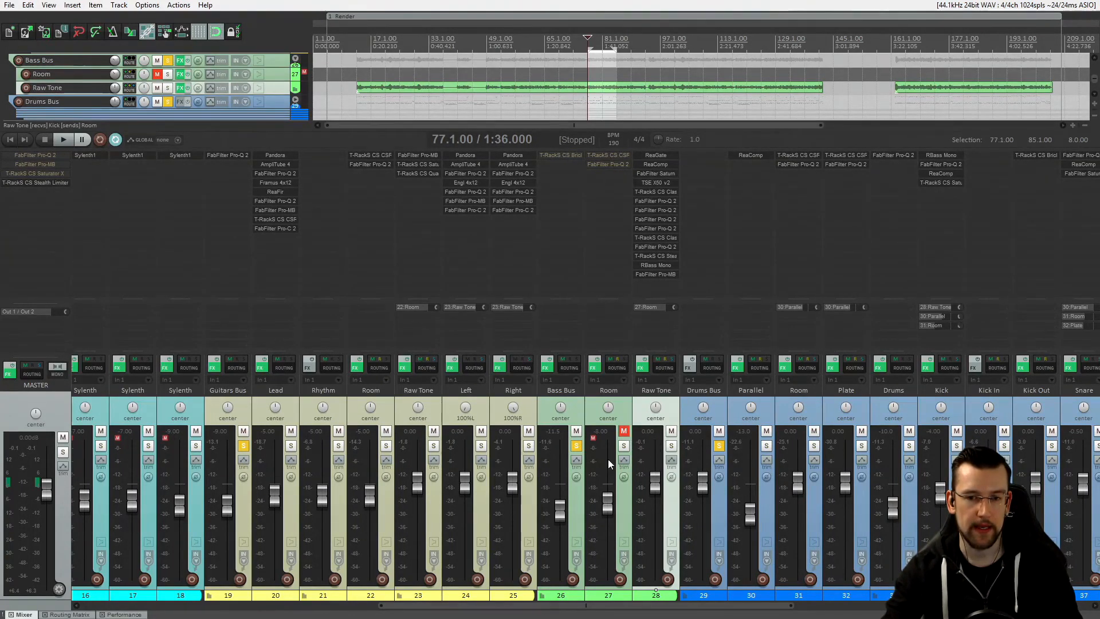
pyautogui.click(624, 430)
pyautogui.click(577, 446)
pyautogui.click(624, 446)
pyautogui.click(719, 446)
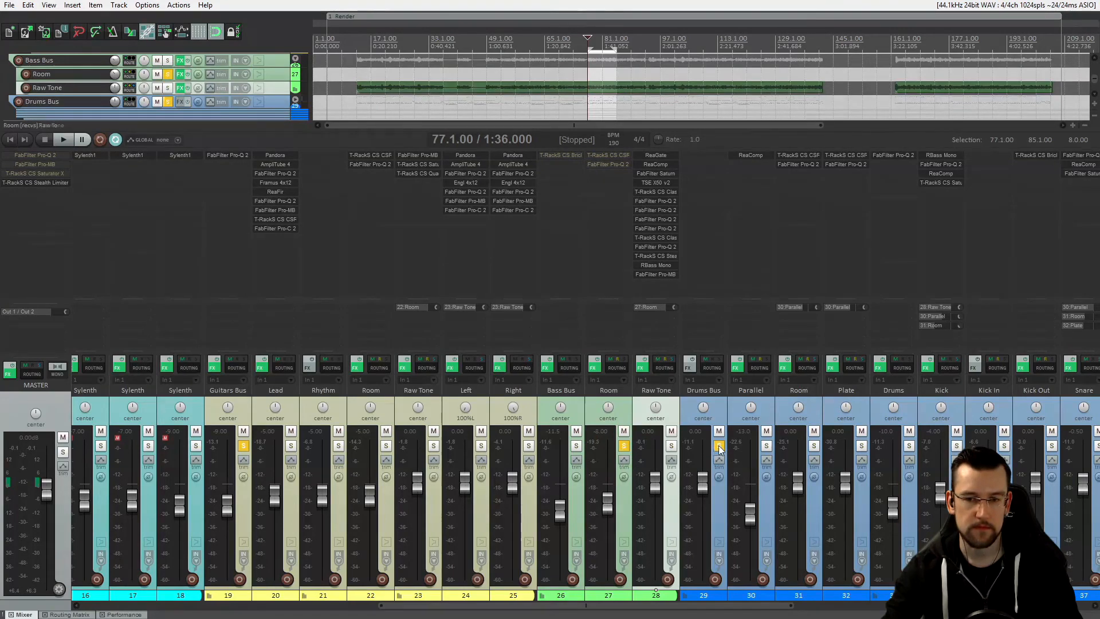
pyautogui.click(243, 446)
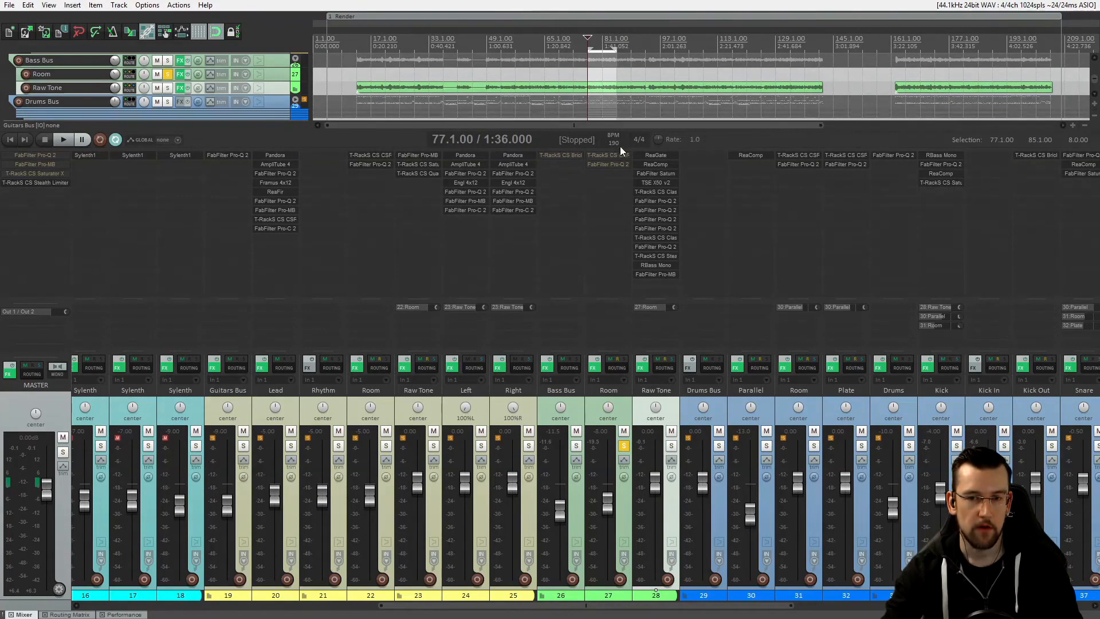
# - Enable the CSR Room reverb and FabFilter Pro-Q 2 on the bass Room track, reviewing the settings of each
pyautogui.click(620, 421)
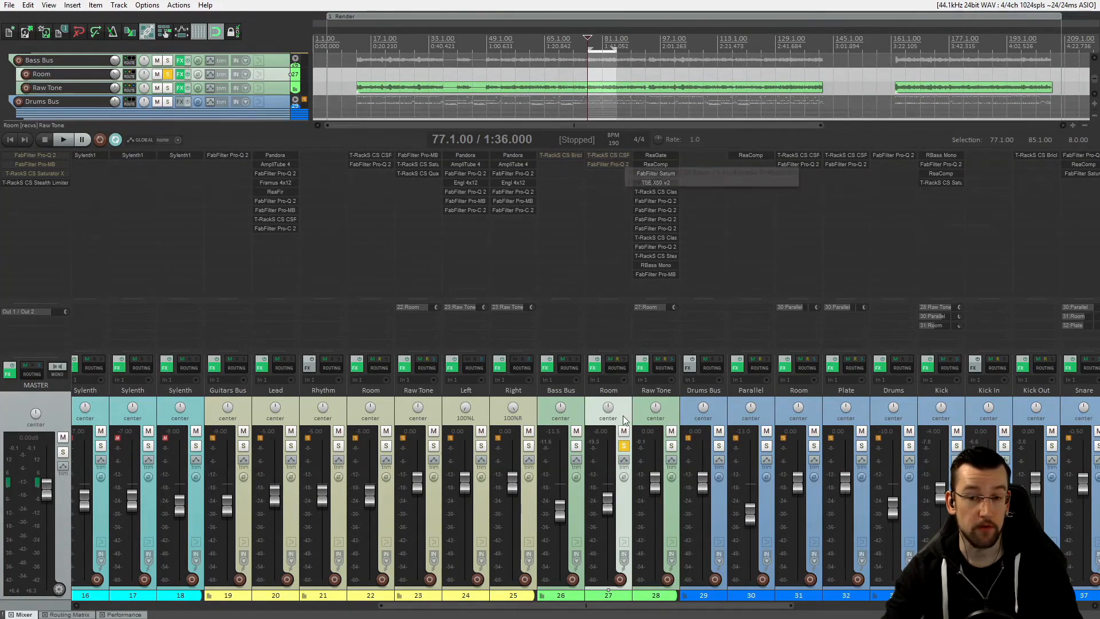
pyautogui.click(608, 155)
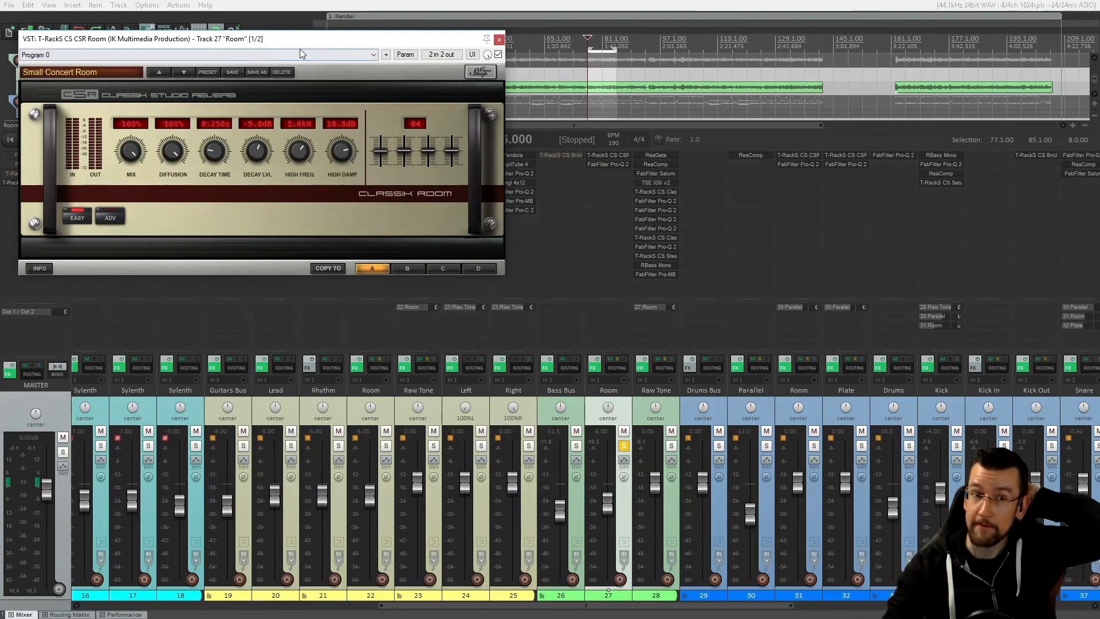
pyautogui.moveTo(304, 46); pyautogui.dragTo(535, 125)
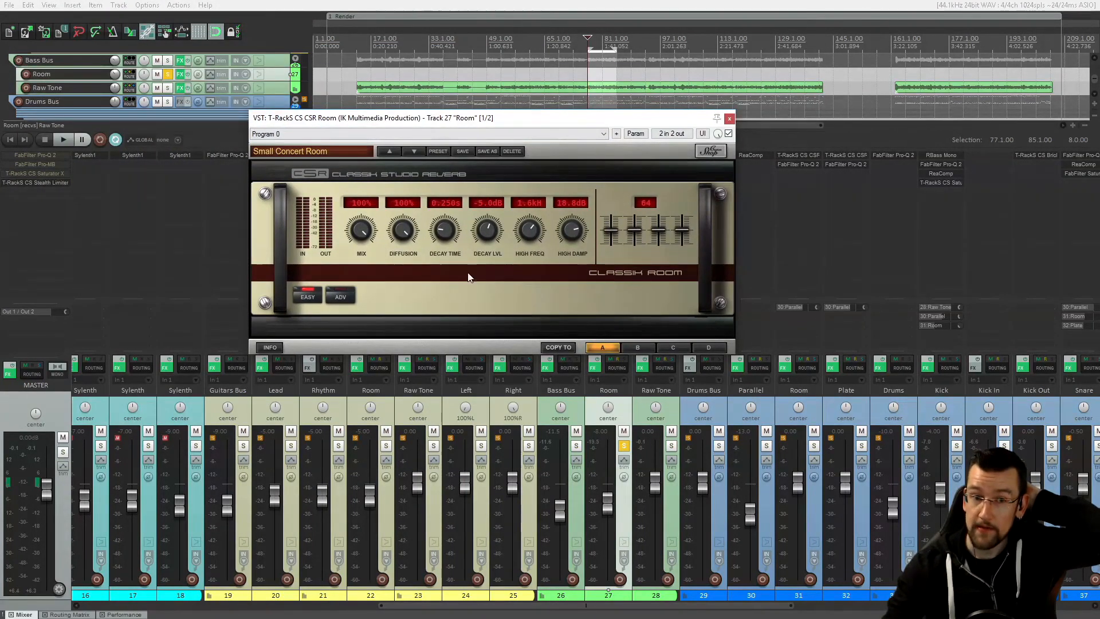
pyautogui.click(730, 119)
pyautogui.click(607, 166)
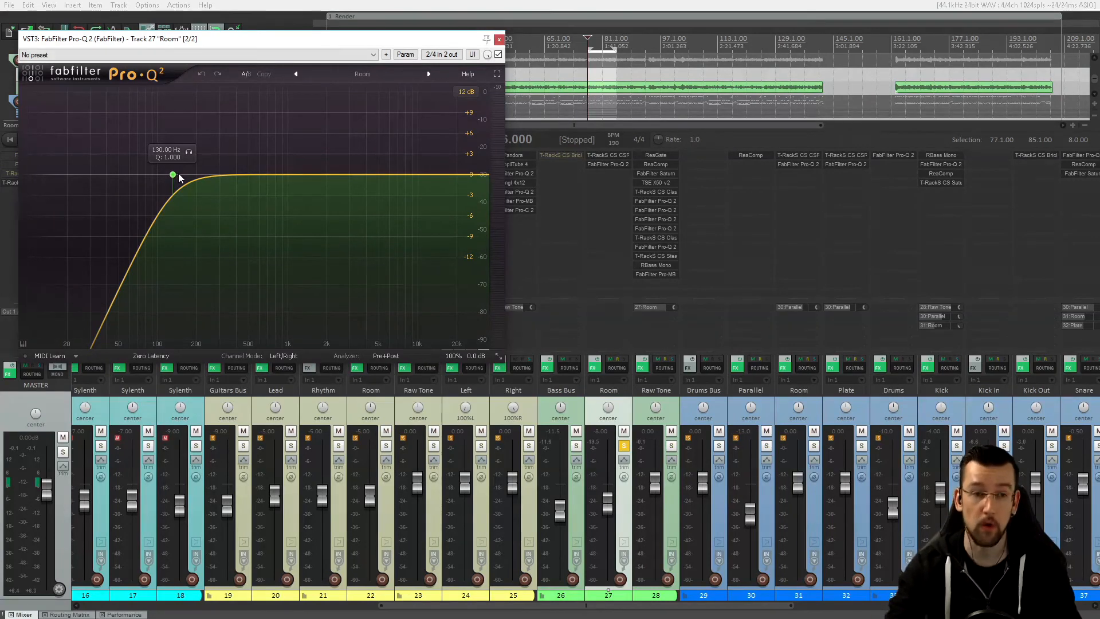
pyautogui.click(499, 40)
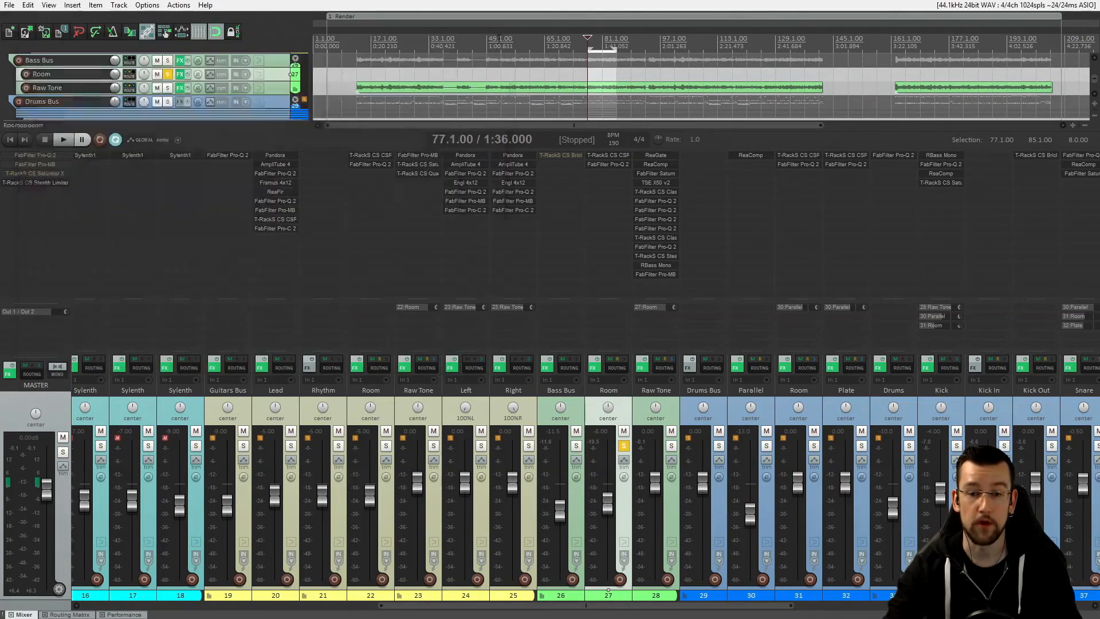
# - Audition the soloed bass Room track, stop playback and check the CSR Room reverb's mix setting
pyautogui.press('space')
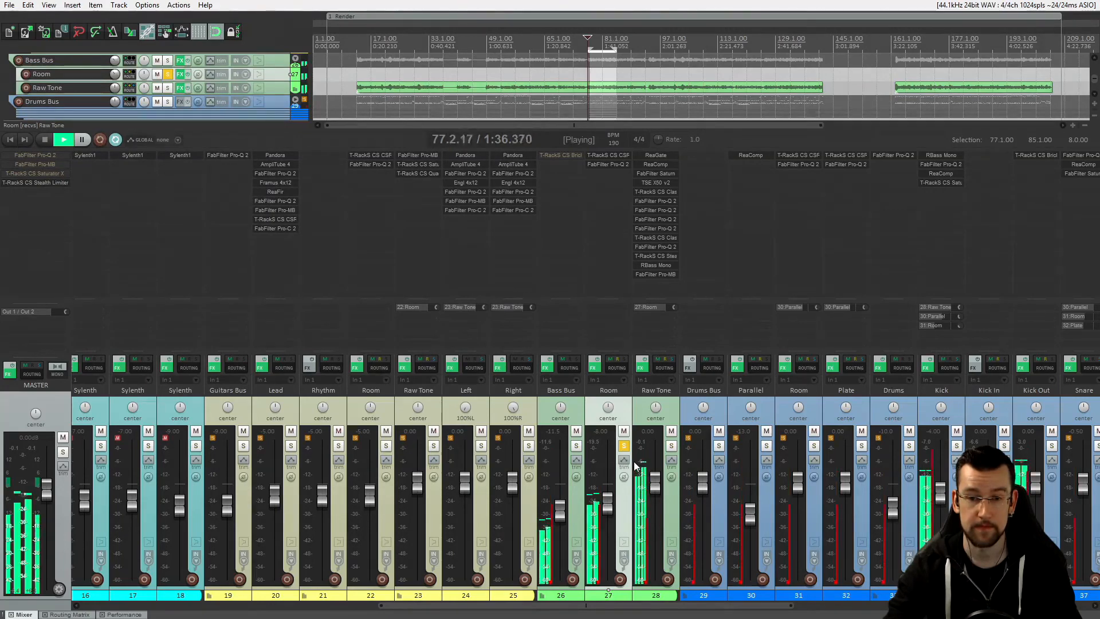
pyautogui.moveTo(607, 503)
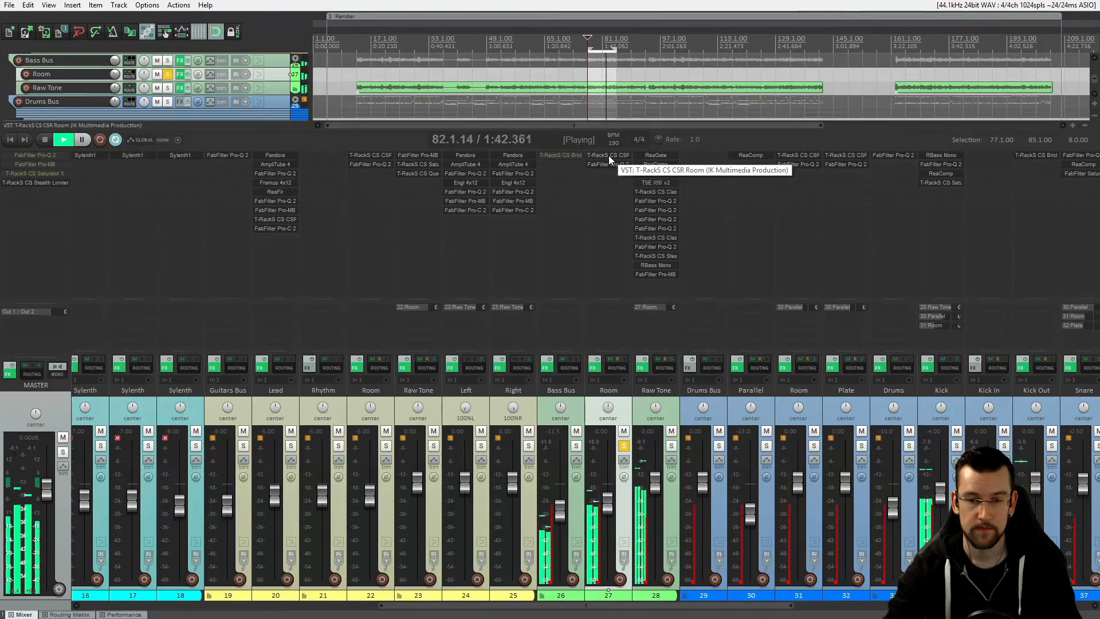
pyautogui.press('space')
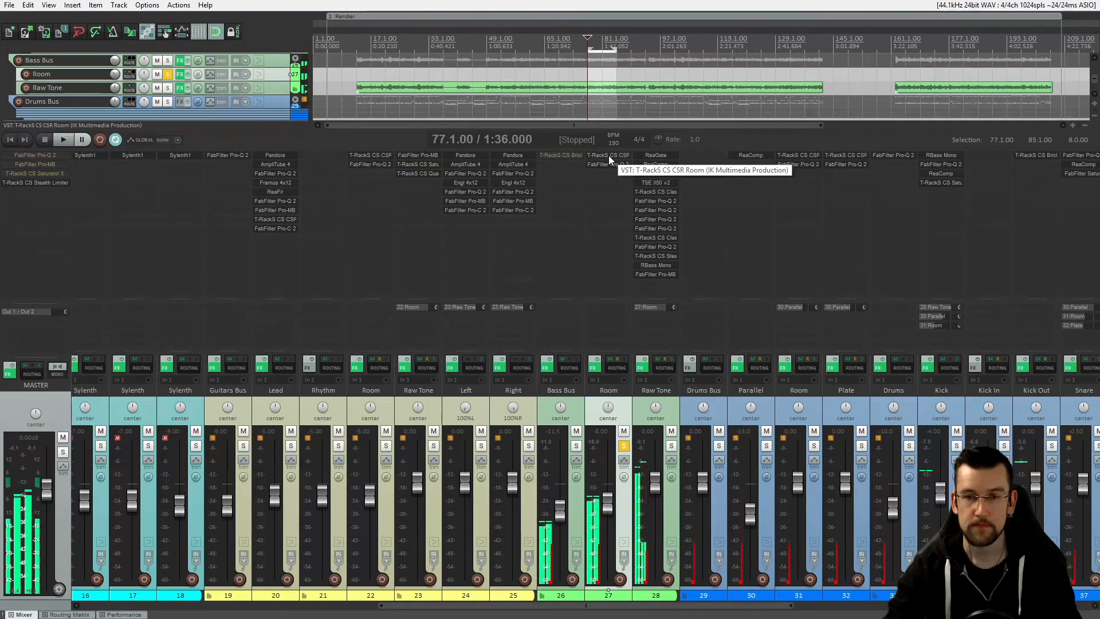
pyautogui.click(608, 156)
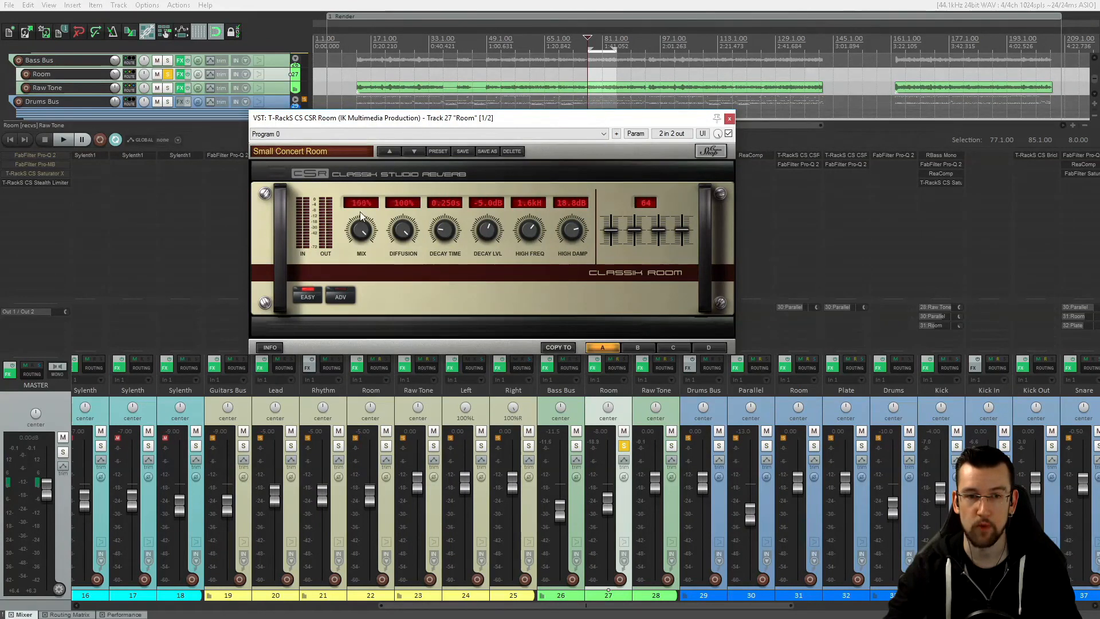
pyautogui.click(730, 119)
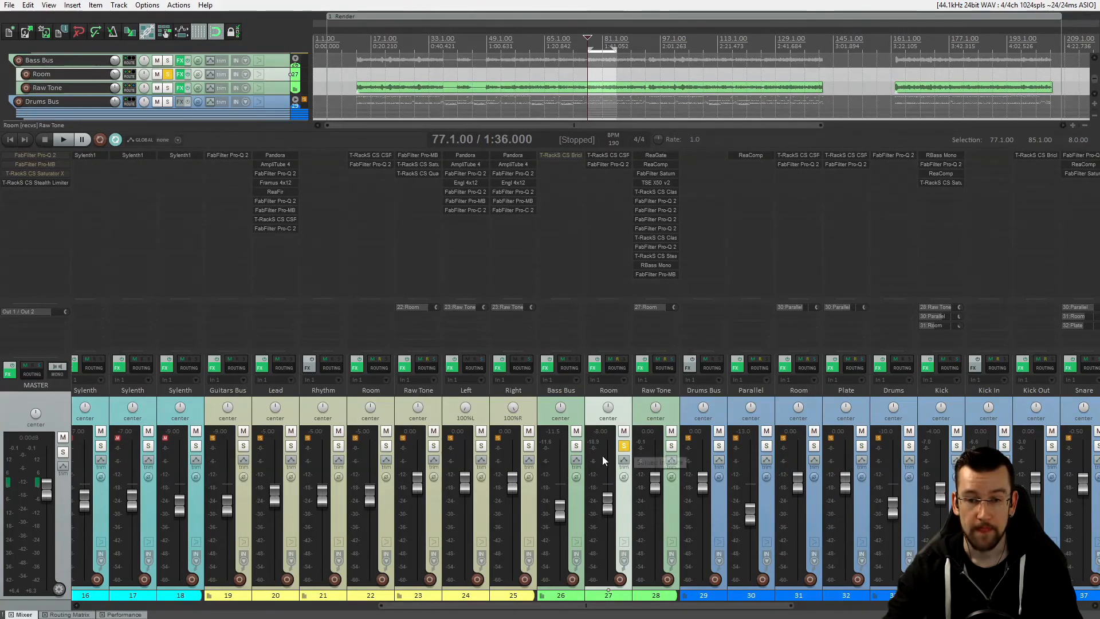
# - Lower the bass Room track's volume to -inf dB, and solo the Bass Bus instead of the Room track
pyautogui.moveTo(608, 504); pyautogui.dragTo(610, 573)
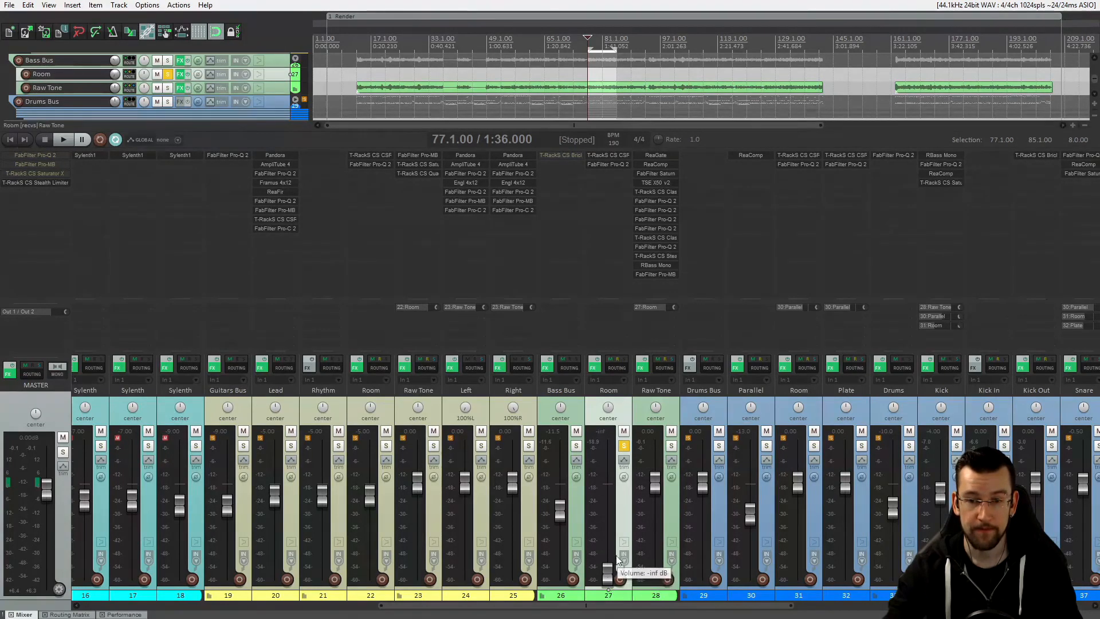
pyautogui.click(624, 446)
pyautogui.click(576, 445)
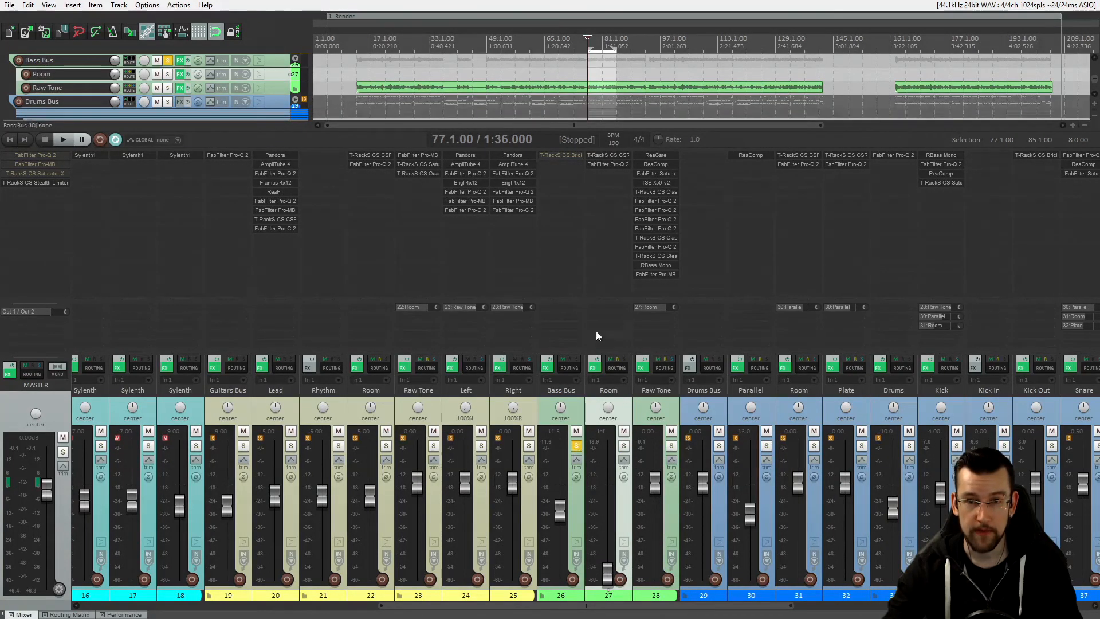
pyautogui.moveTo(607, 578)
pyautogui.mouseDown()
pyautogui.moveTo(611, 507)
pyautogui.moveTo(604, 580)
pyautogui.mouseUp()
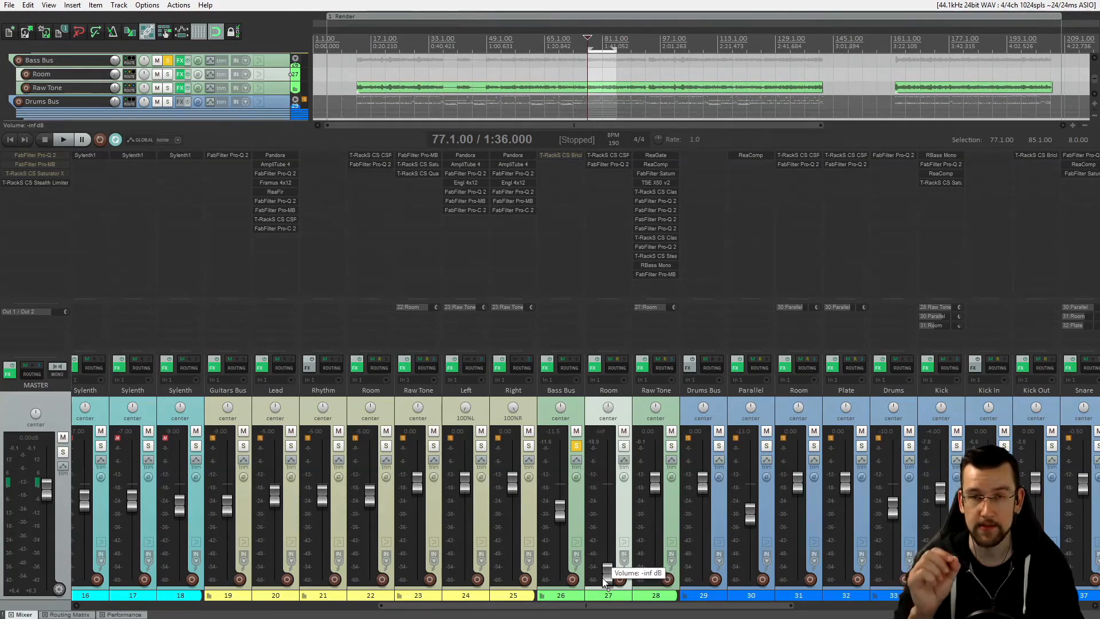
# - Blend in the bass Room reverb during playback by raising its track volume, settling on exactly -8 dB
pyautogui.press('space')
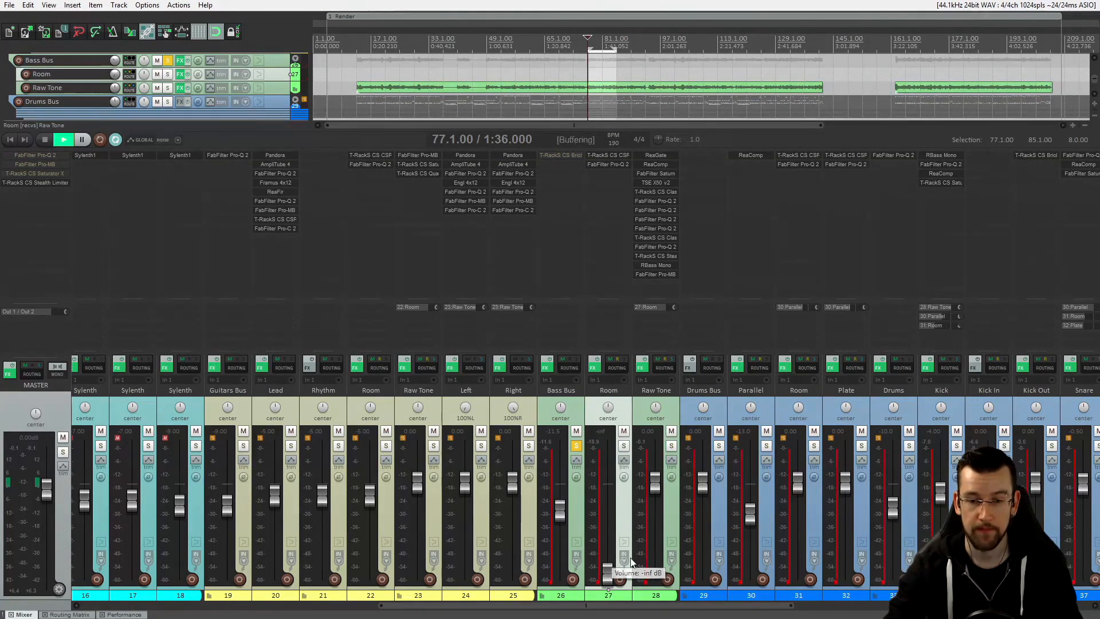
pyautogui.moveTo(611, 580); pyautogui.dragTo(607, 498)
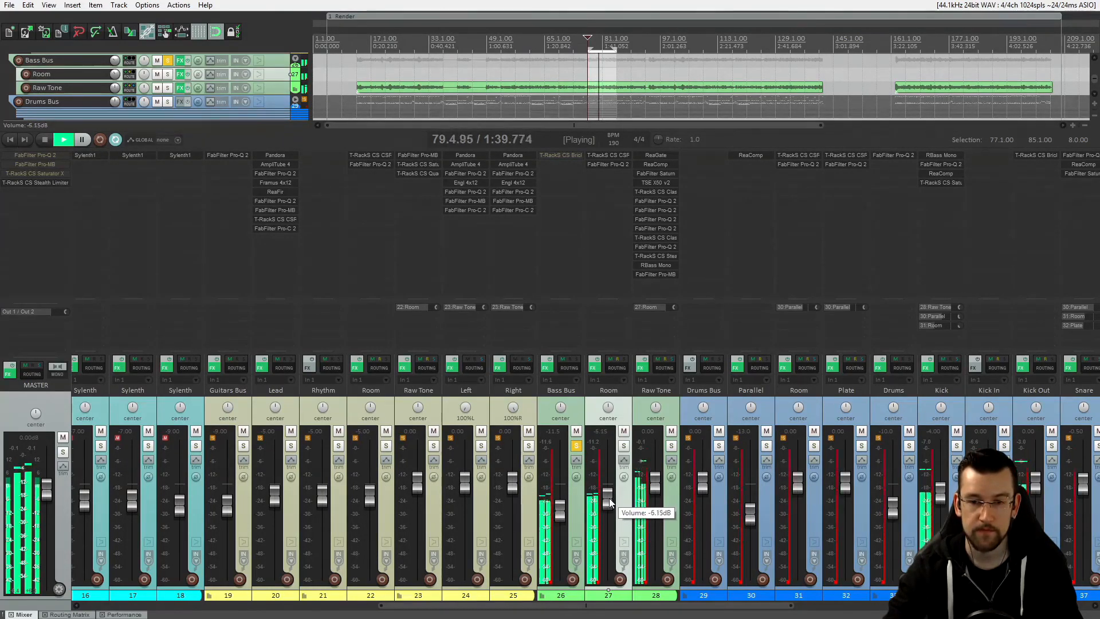
pyautogui.rightClick(607, 500)
pyautogui.write('-8')
pyautogui.press('Return')
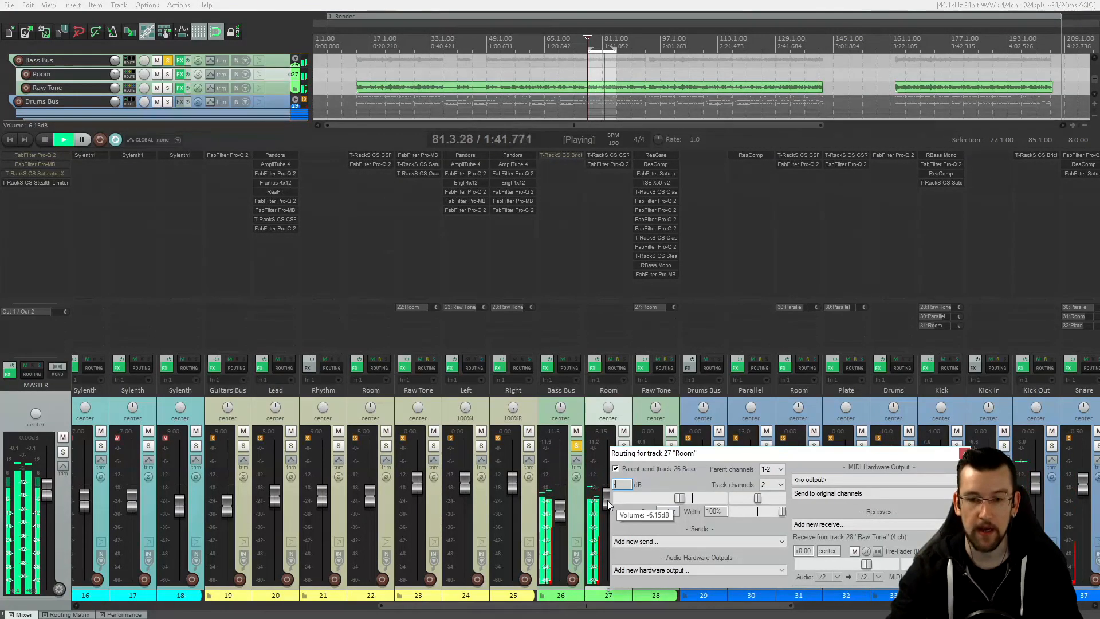
pyautogui.click(964, 453)
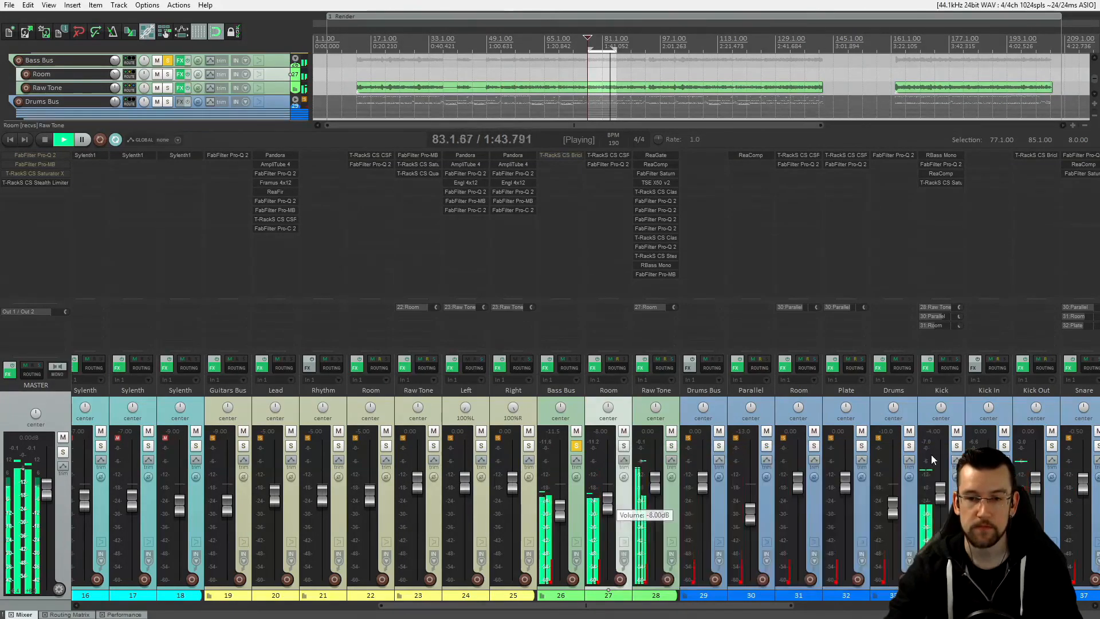
# - Compare the Bass Bus with and without the Room track by muting and unmuting it during playback, and stop playback
pyautogui.click(624, 431)
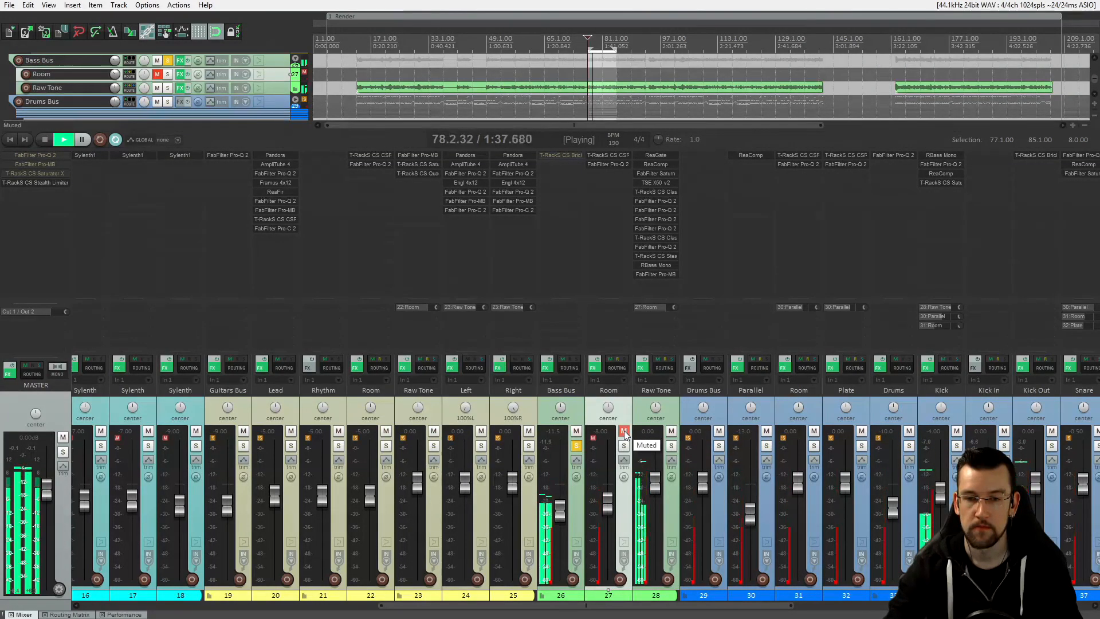
pyautogui.click(623, 431)
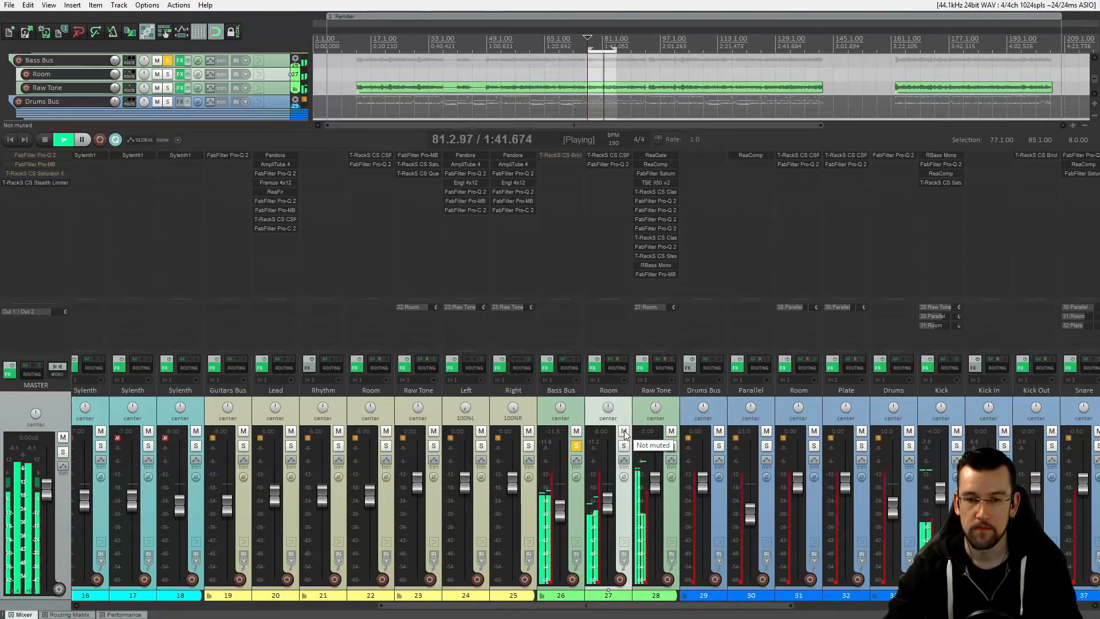
pyautogui.click(623, 431)
pyautogui.press('space')
pyautogui.click(624, 431)
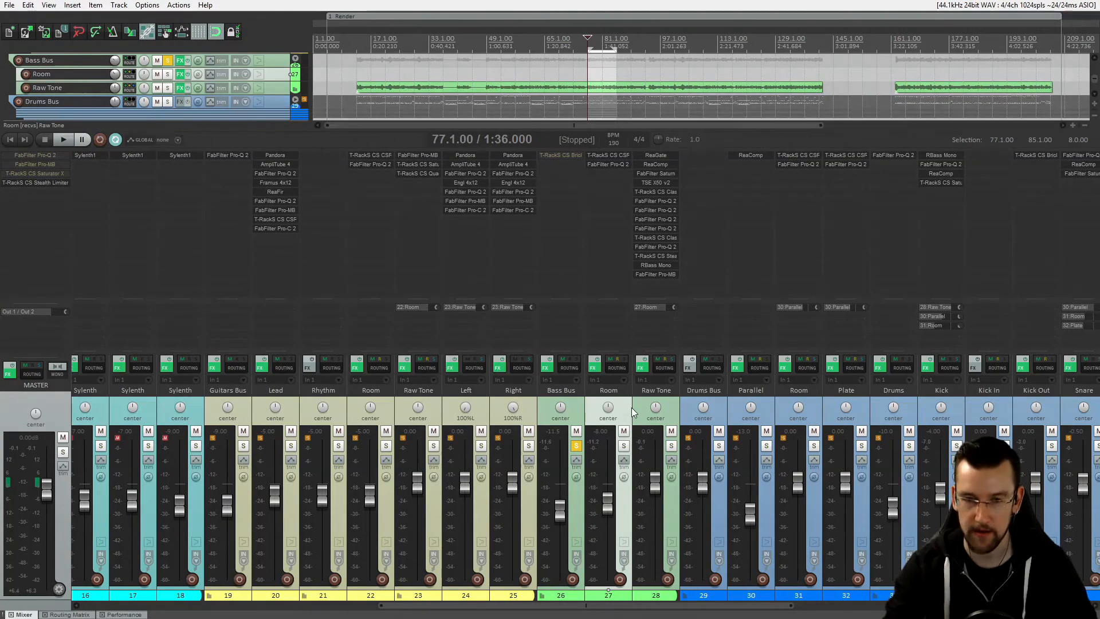
# - Enlarge the Bass Bus mixer strip and audition the soloed bass while watching its level meter
pyautogui.click(578, 406)
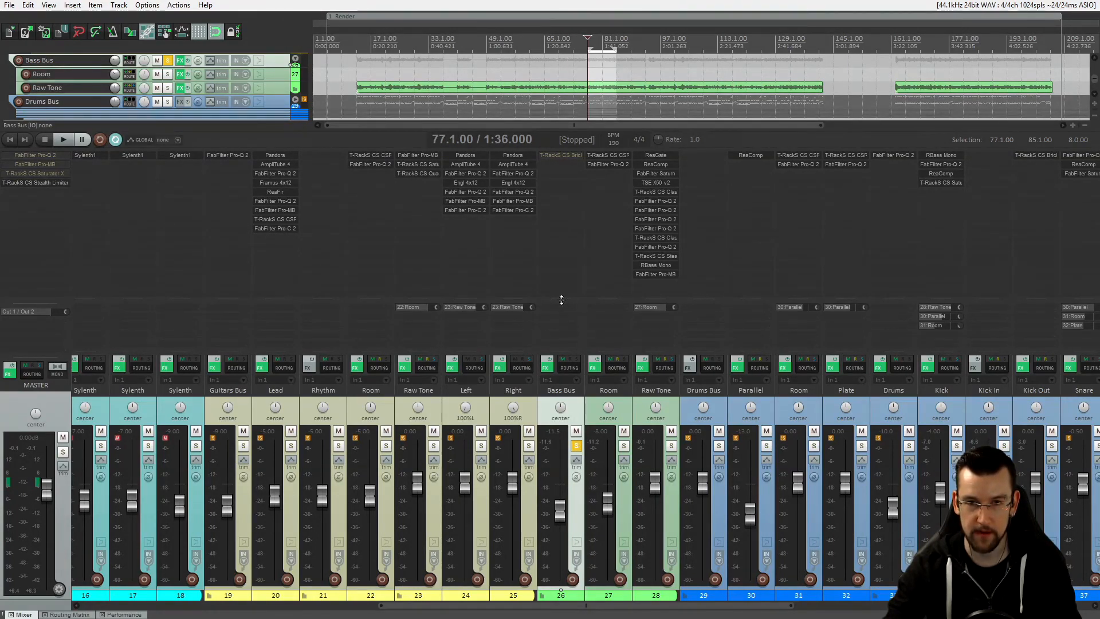
pyautogui.moveTo(560, 350); pyautogui.dragTo(566, 211)
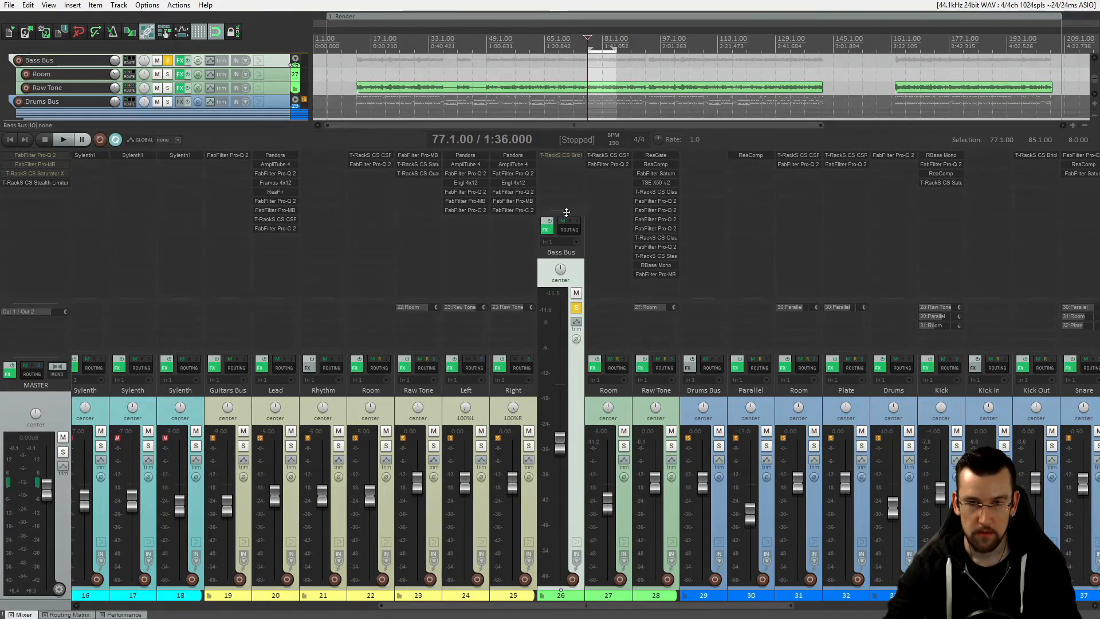
pyautogui.press('space')
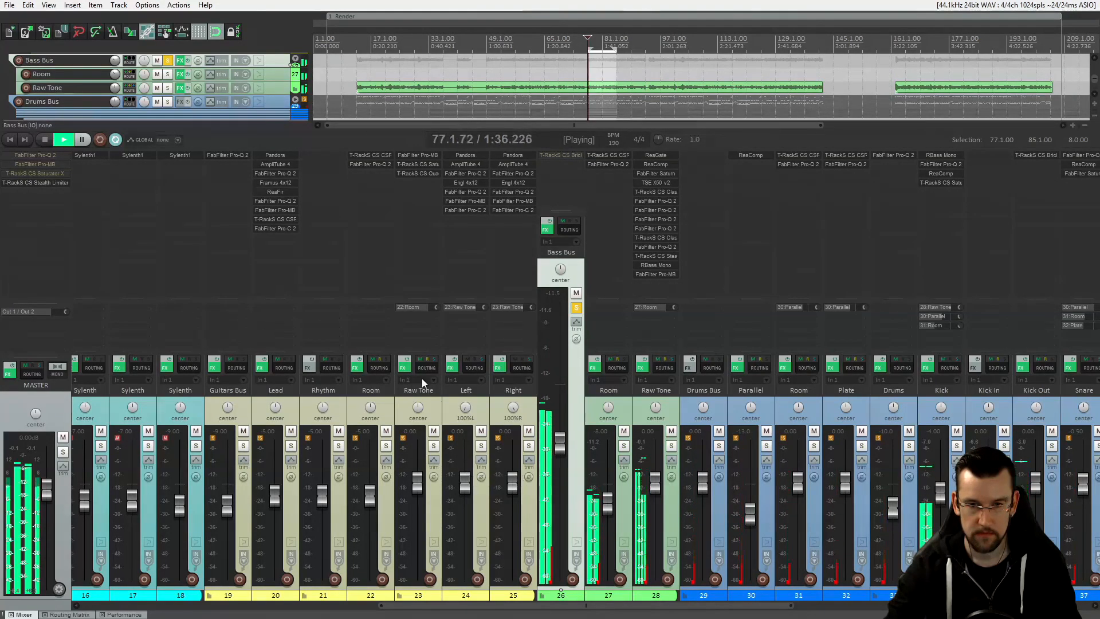
pyautogui.press('space')
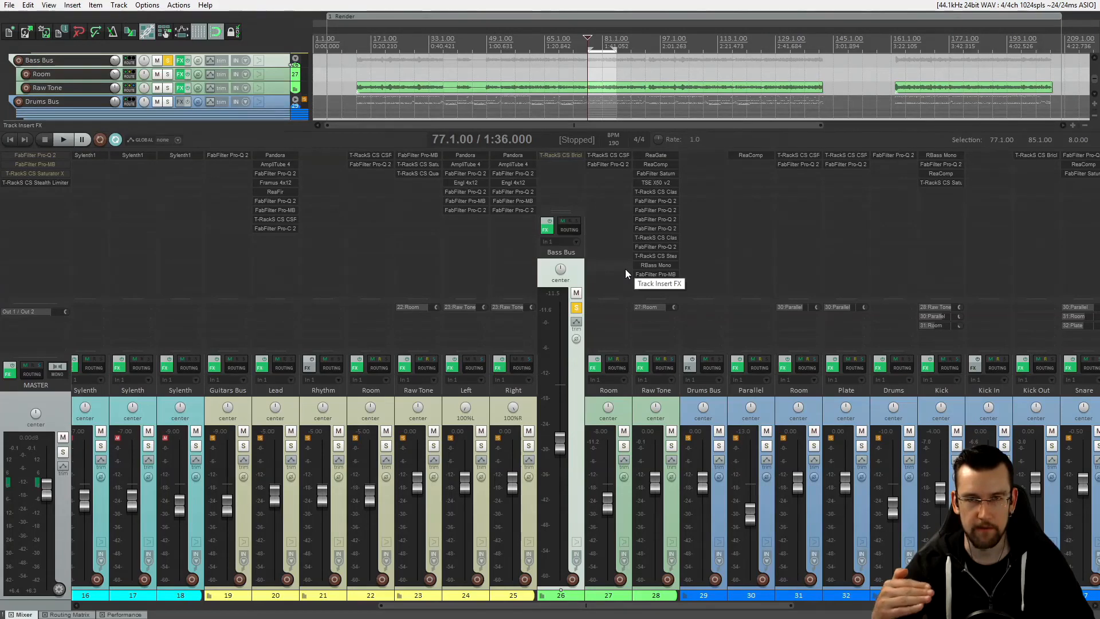
# - Enable the T-RackS Brickwall Limiter on the Bass Bus after reviewing its settings, and audition the limited bass
pyautogui.click(560, 155)
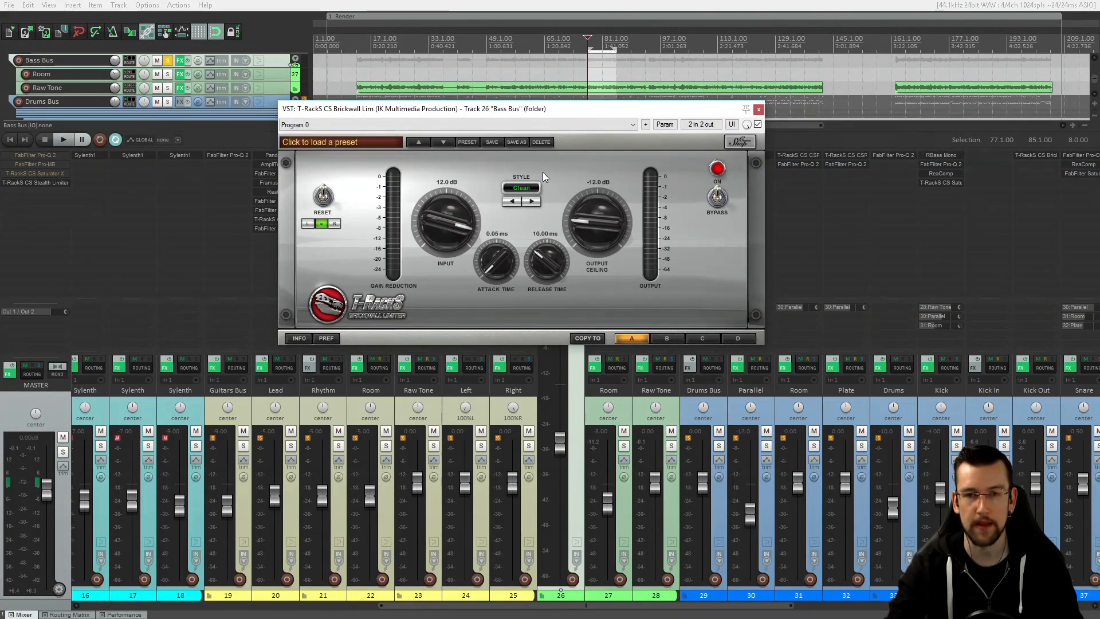
pyautogui.click(758, 110)
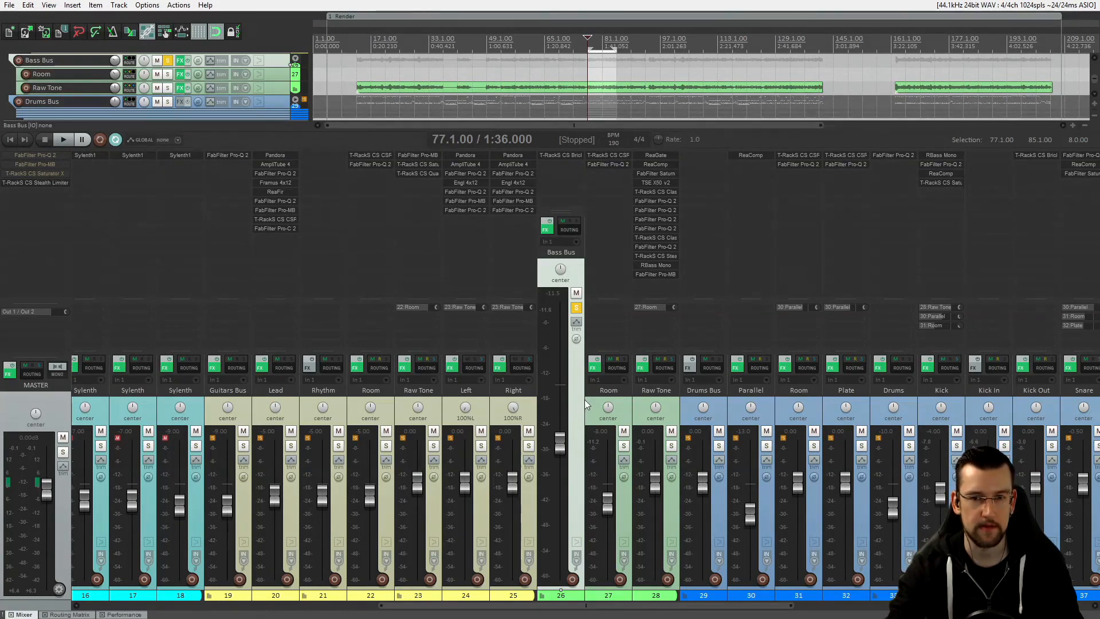
pyautogui.press('space')
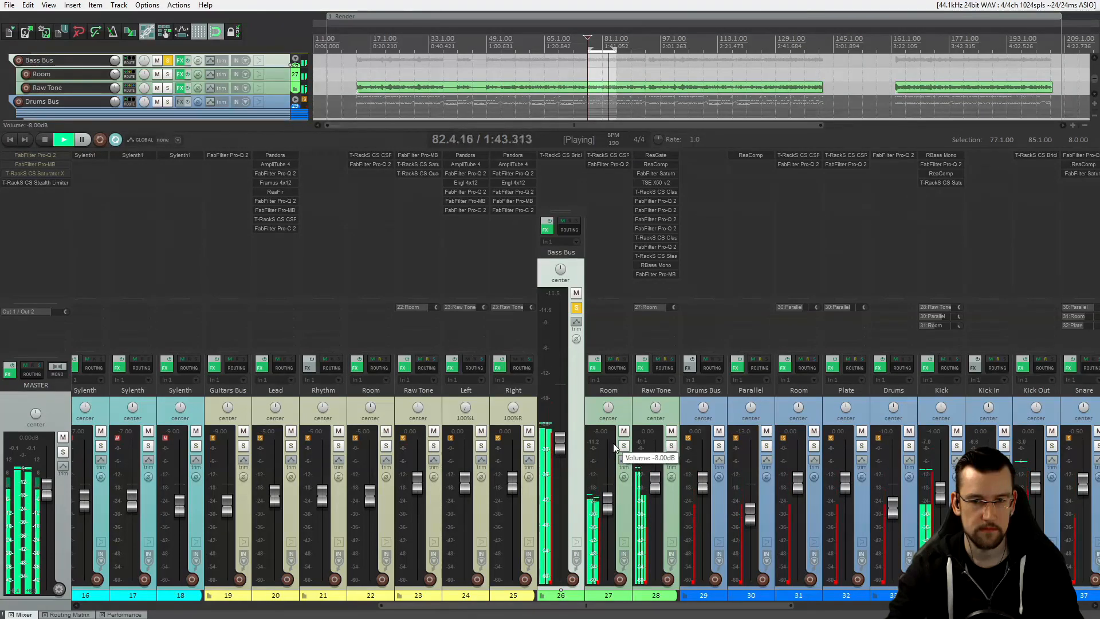
pyautogui.press('space')
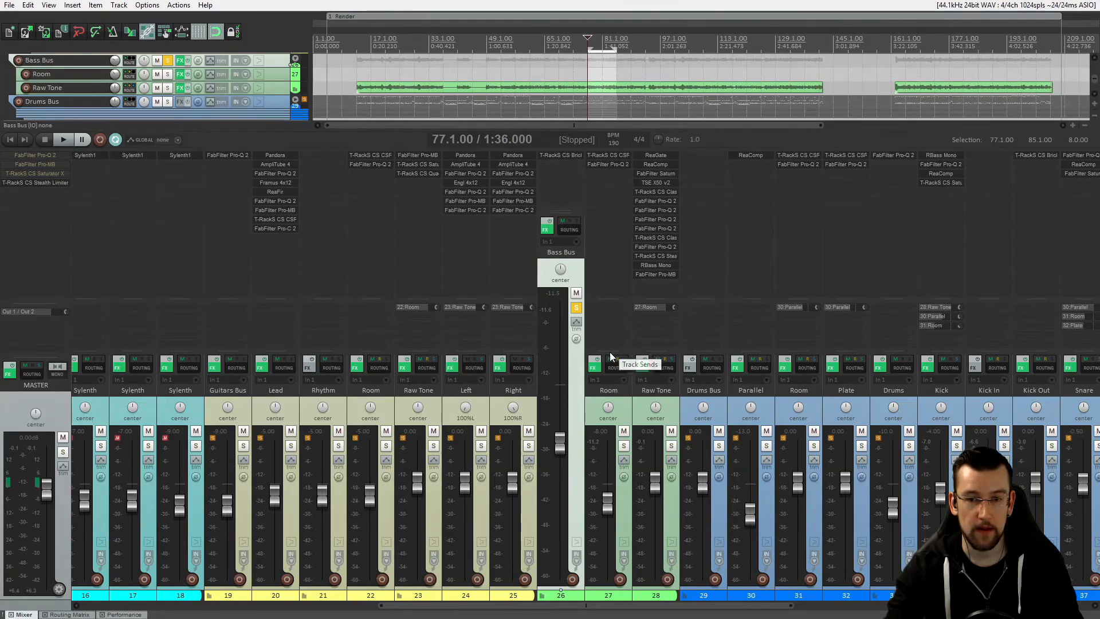
# - Restore the Bass Bus strip's normal height and review the T-RackS Bus Compressor settings on the Instruments track
pyautogui.moveTo(610, 351); pyautogui.dragTo(610, 351)
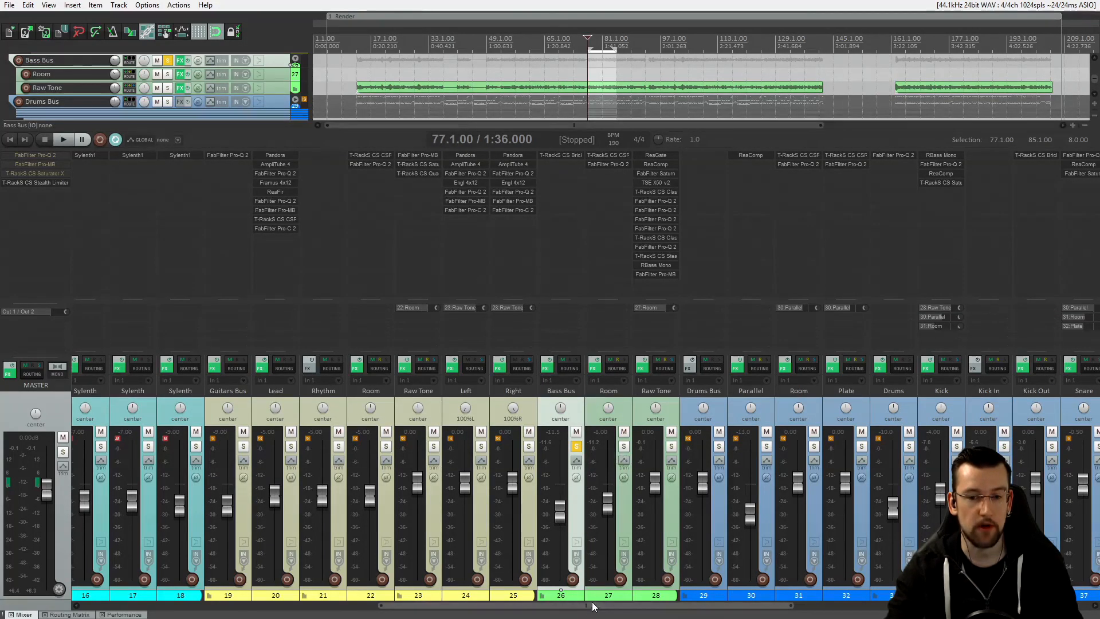
pyautogui.moveTo(595, 606); pyautogui.dragTo(380, 606)
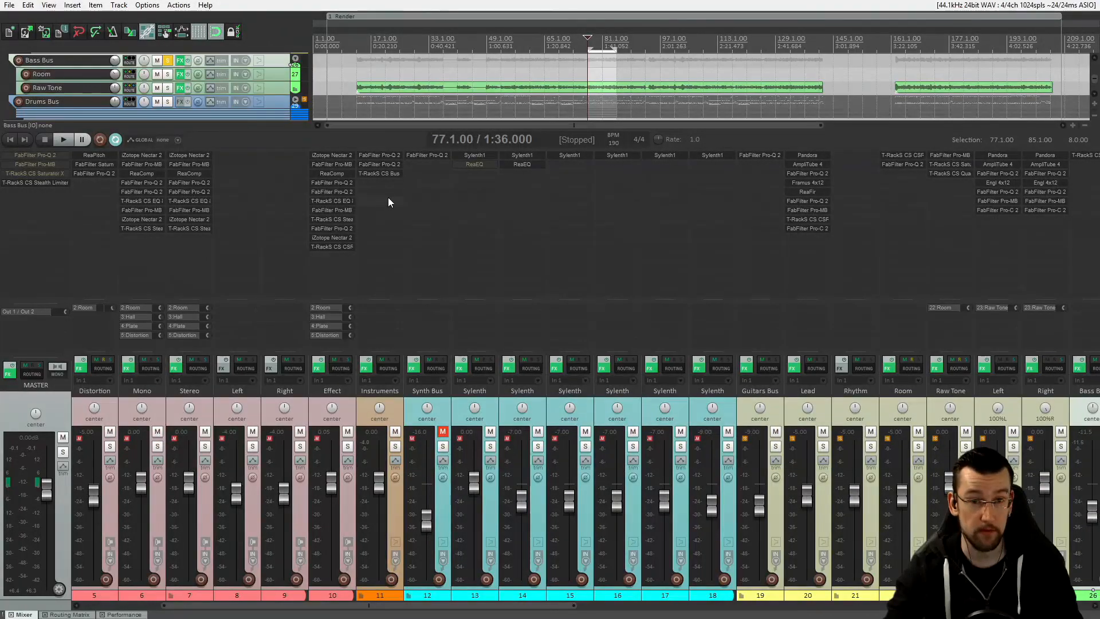
pyautogui.click(377, 173)
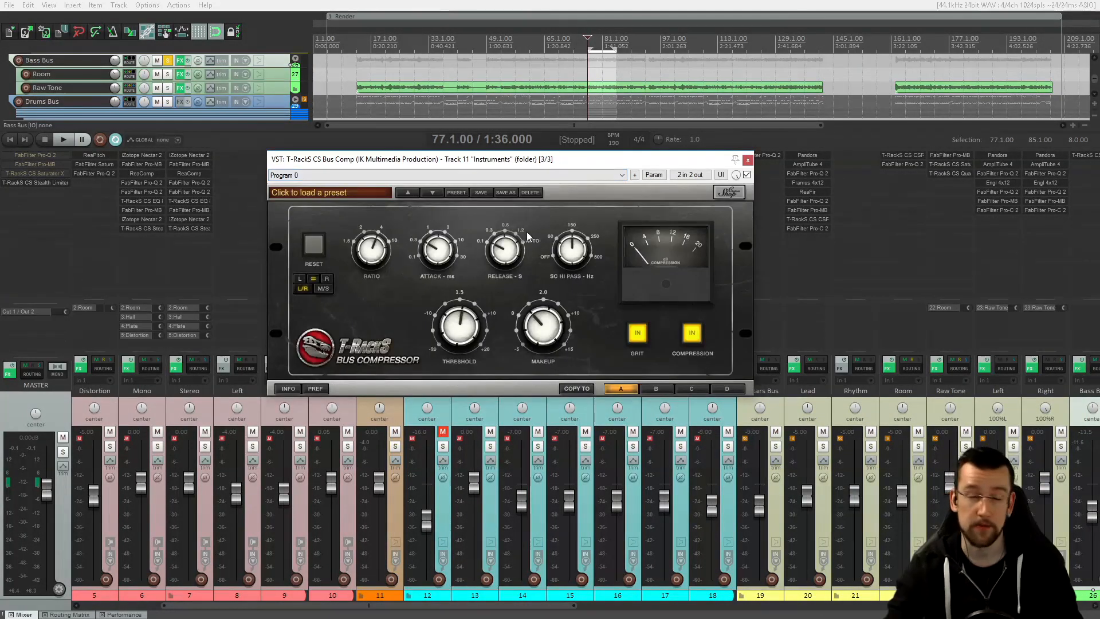
pyautogui.moveTo(518, 162); pyautogui.dragTo(529, 162)
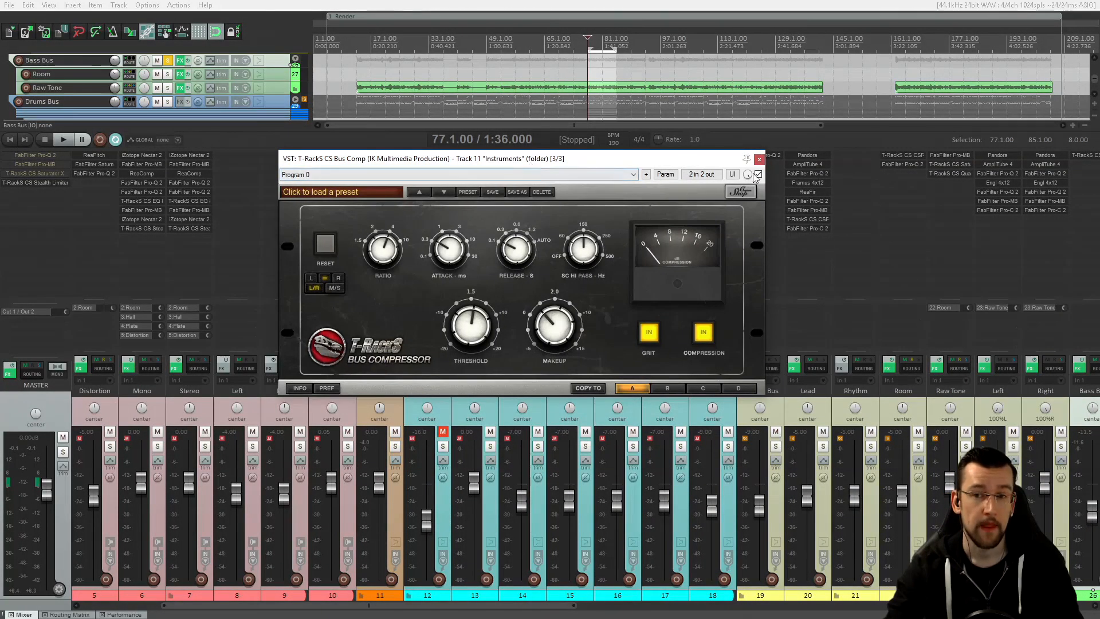
pyautogui.click(759, 160)
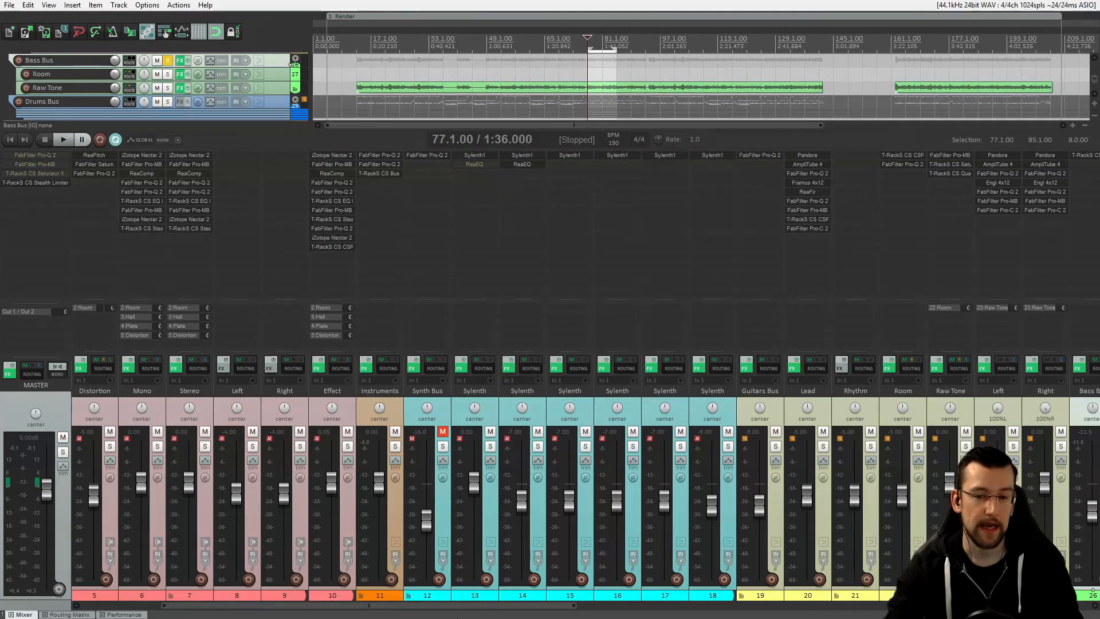
# - Solo the Guitars Bus, Bass Bus and Drums Bus together
pyautogui.moveTo(457, 609); pyautogui.dragTo(706, 607)
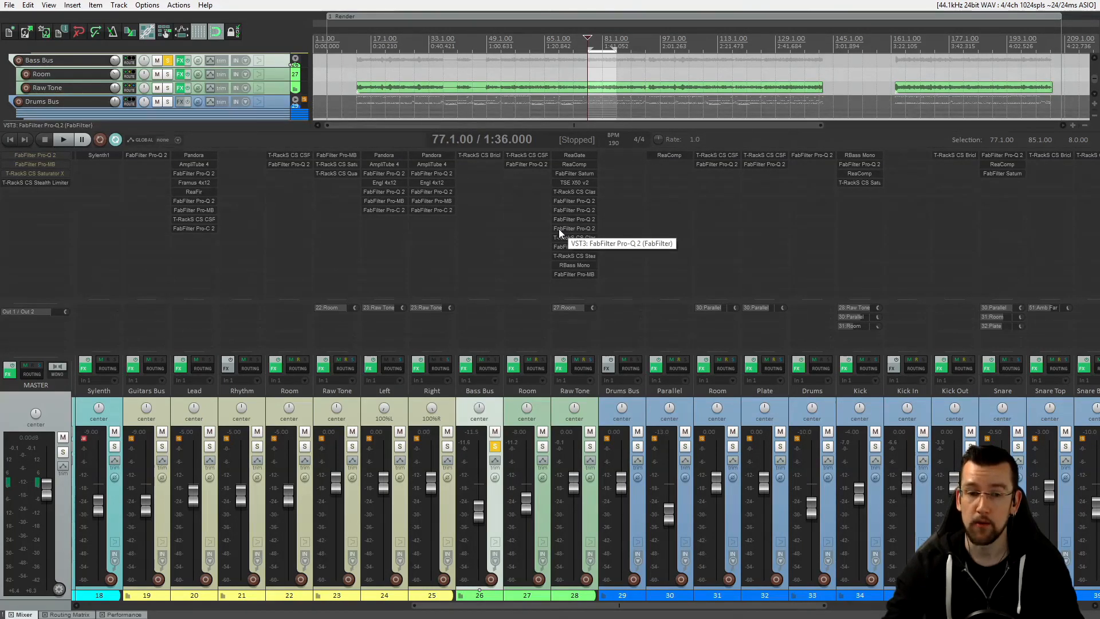
pyautogui.click(499, 448)
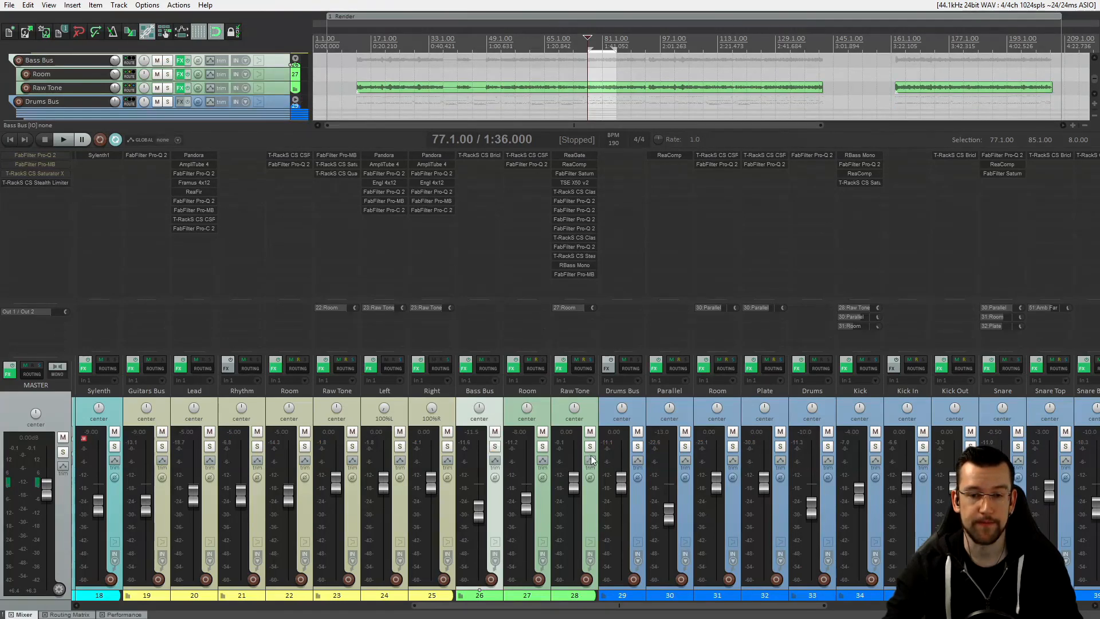
pyautogui.moveTo(607, 606); pyautogui.dragTo(522, 608)
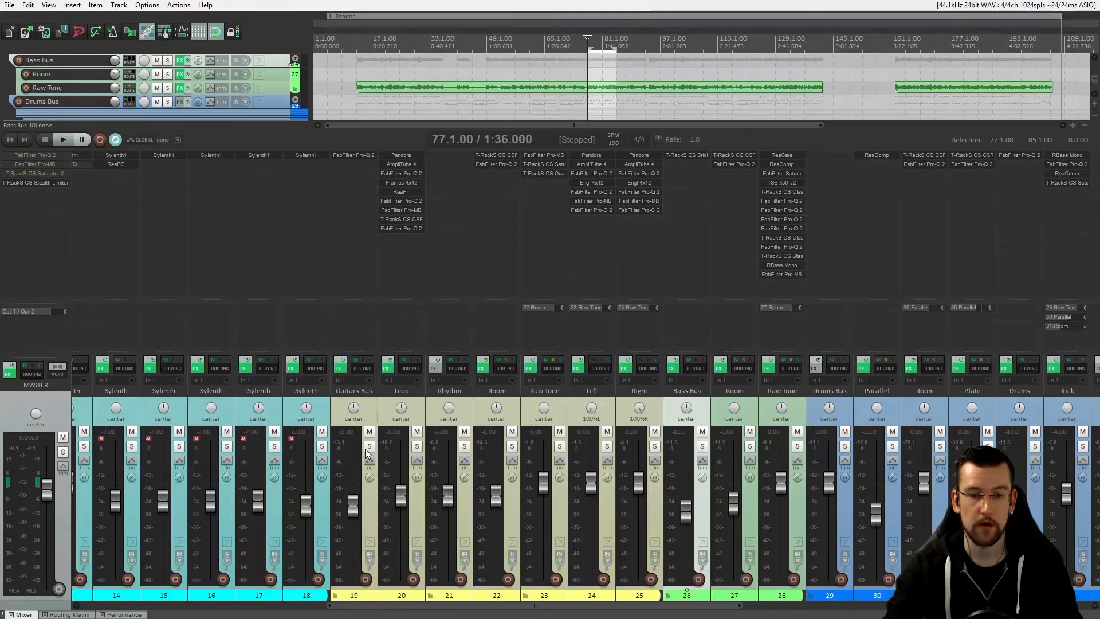
pyautogui.click(370, 446)
pyautogui.click(702, 447)
pyautogui.click(844, 446)
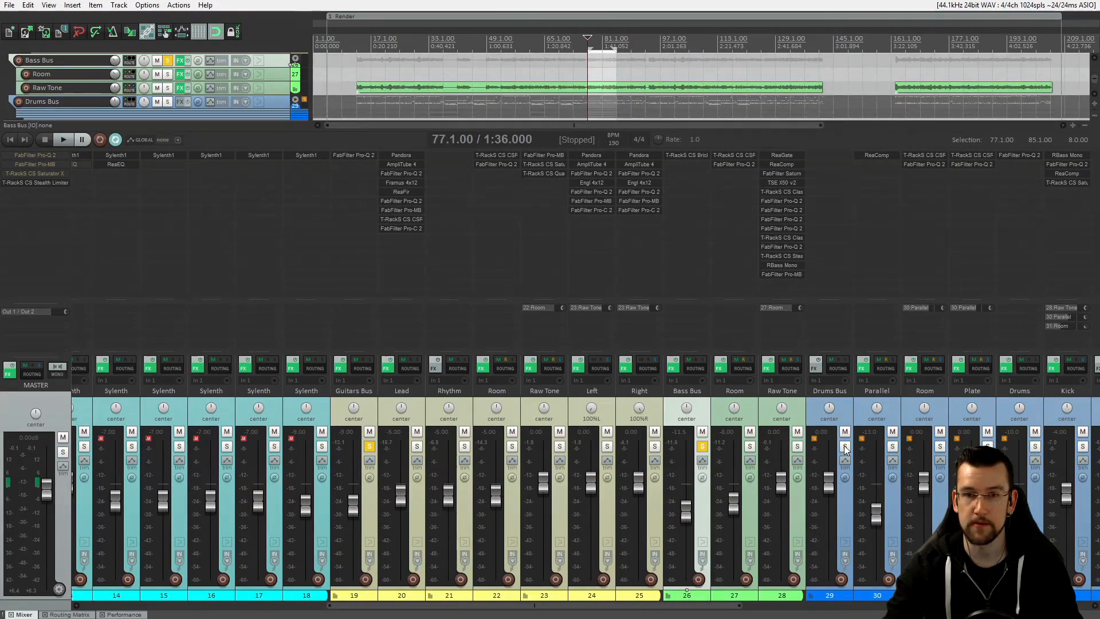
# - Audition the soloed guitars, bass and drums together from bar 77 and from bar 53, and stop playback
pyautogui.press('space')
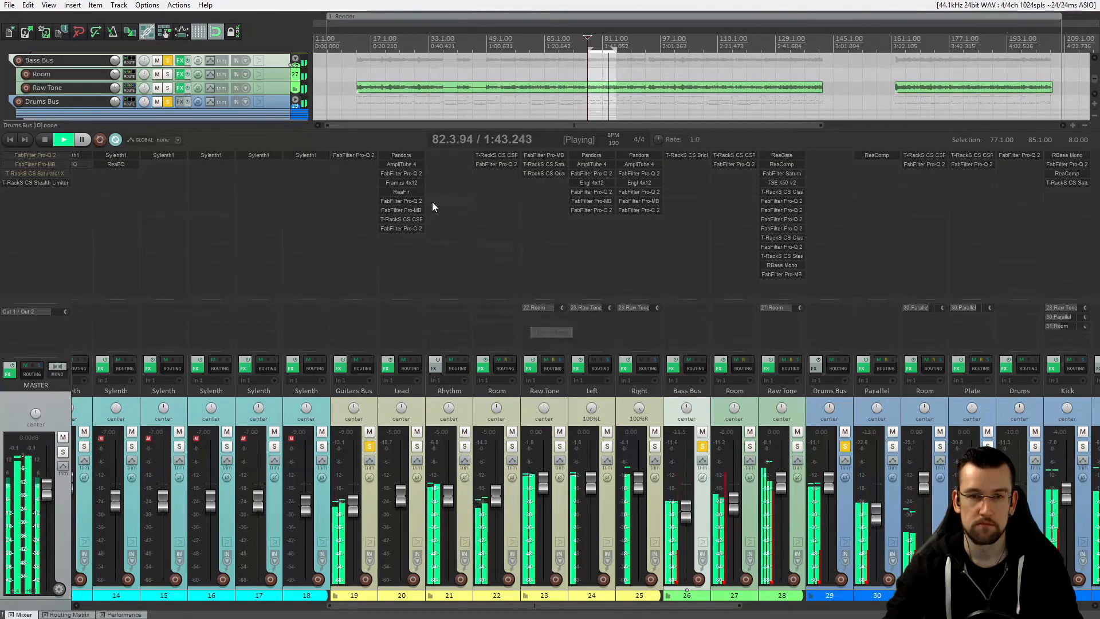
pyautogui.press('space')
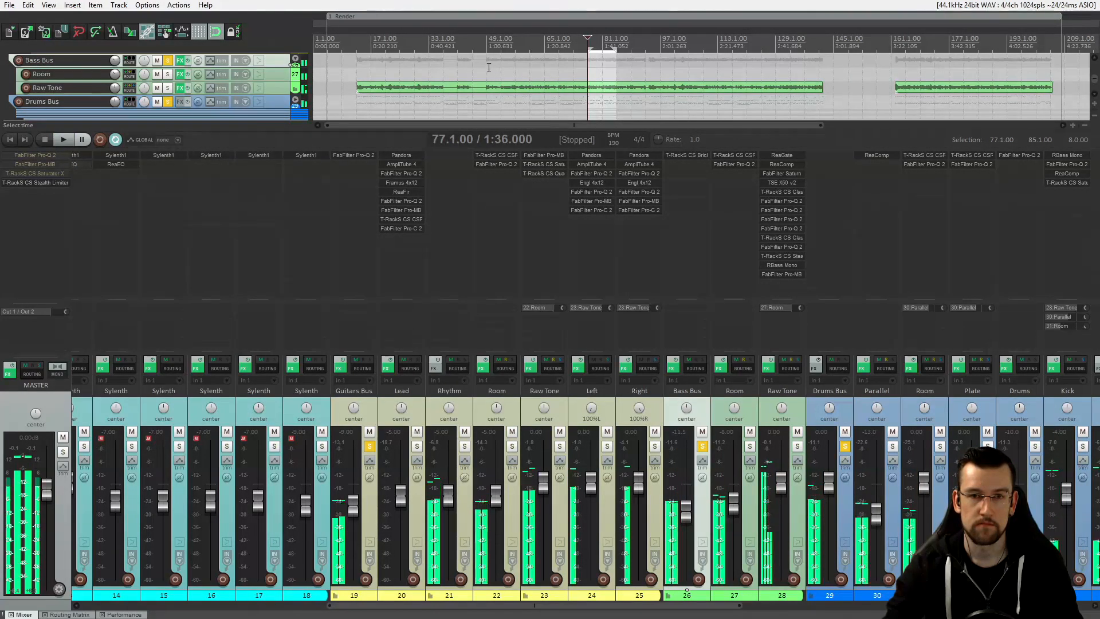
pyautogui.click(489, 68)
pyautogui.press('space')
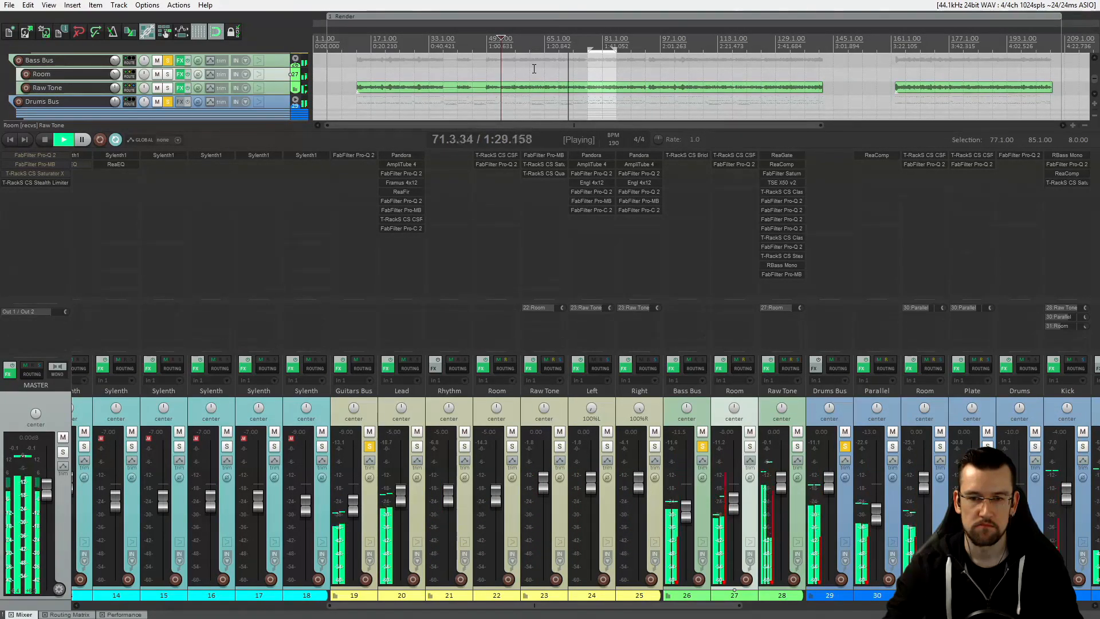
pyautogui.press('space')
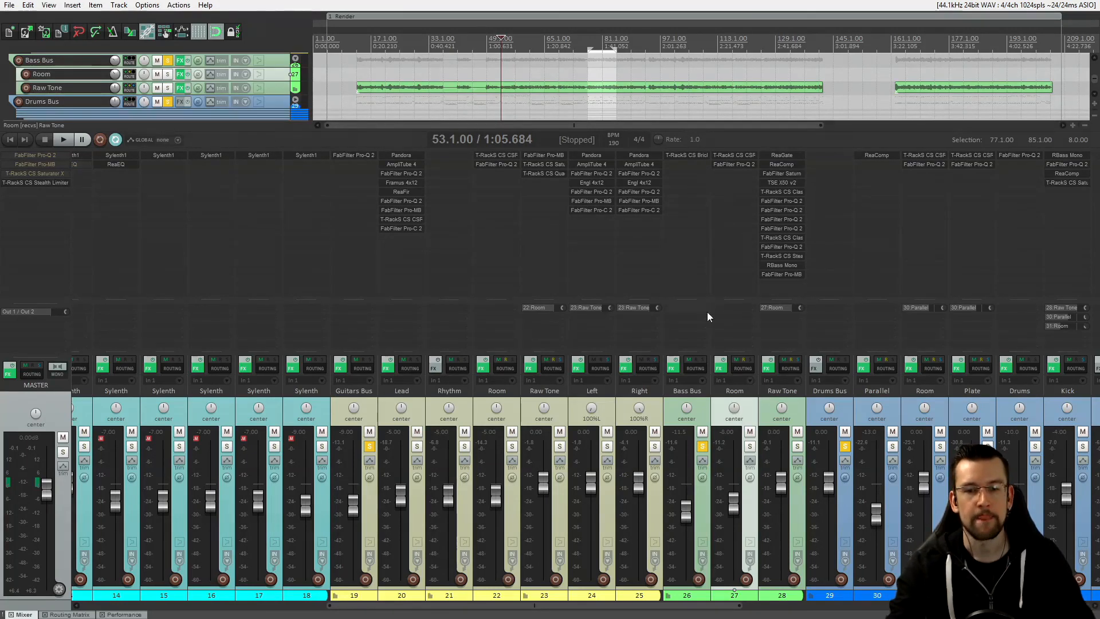
pyautogui.moveTo(535, 605); pyautogui.dragTo(564, 601)
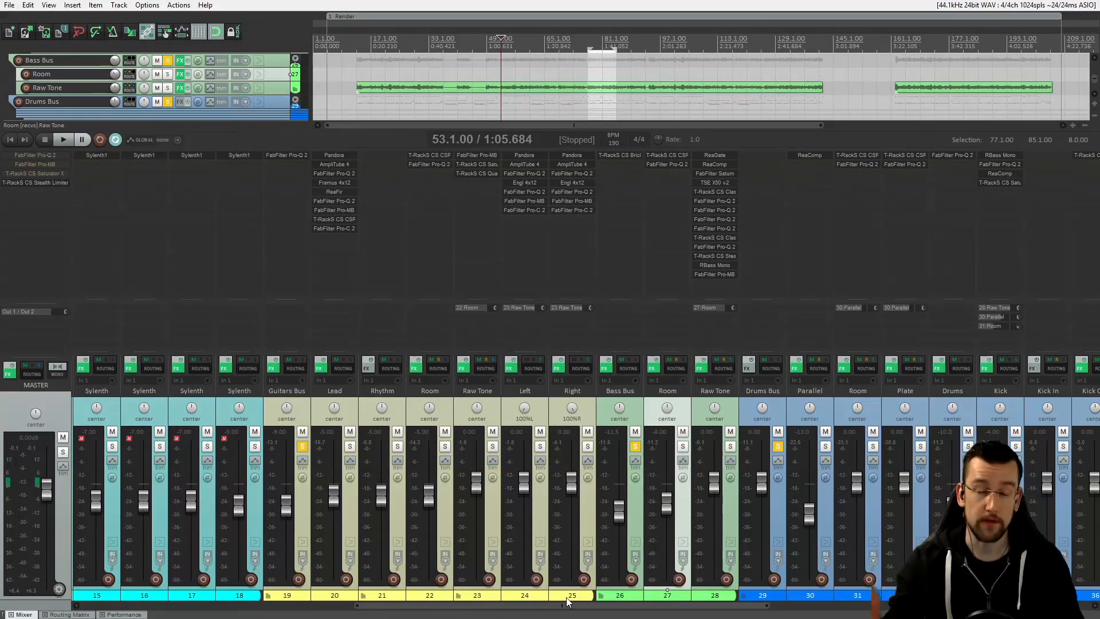